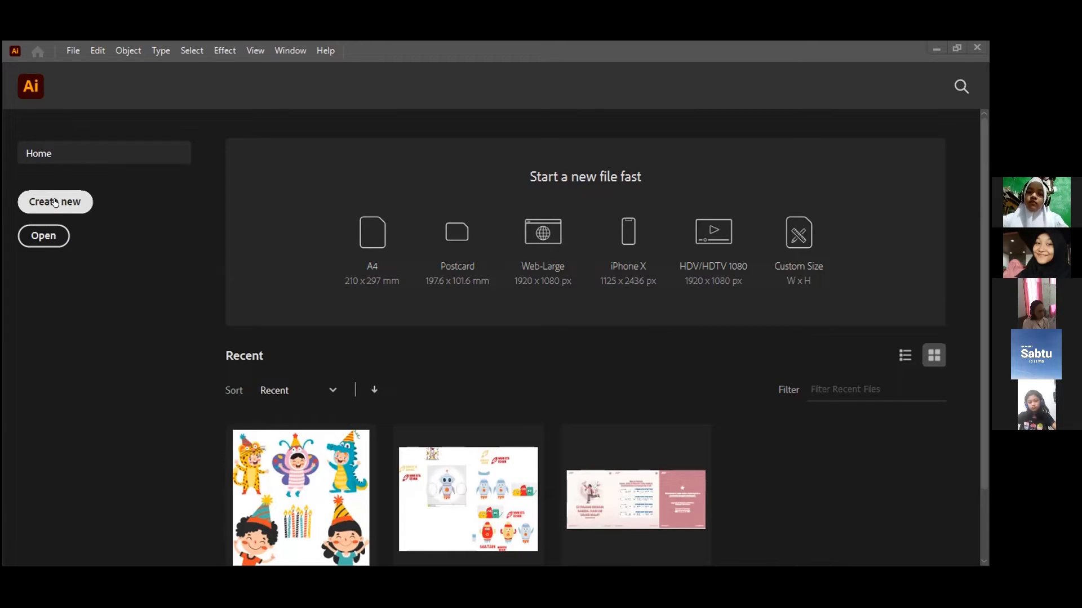
Create a new document from the Art & Illustration presets, 1000 px wide and 1000 px high, measured in pixels
{"action": "left_click", "coordinate": [55, 199]}
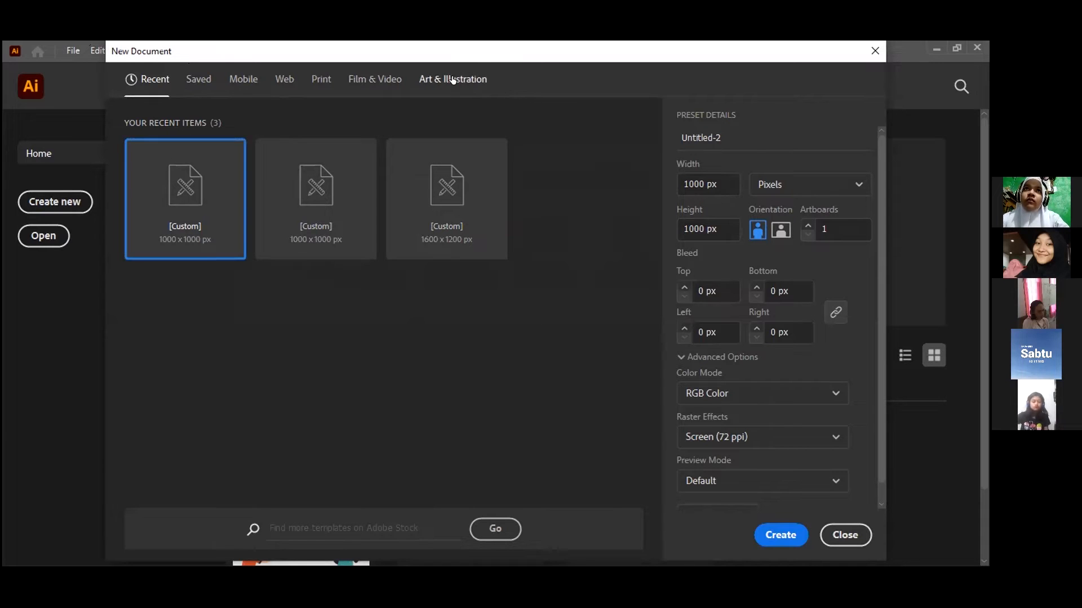
{"action": "left_click", "coordinate": [464, 82]}
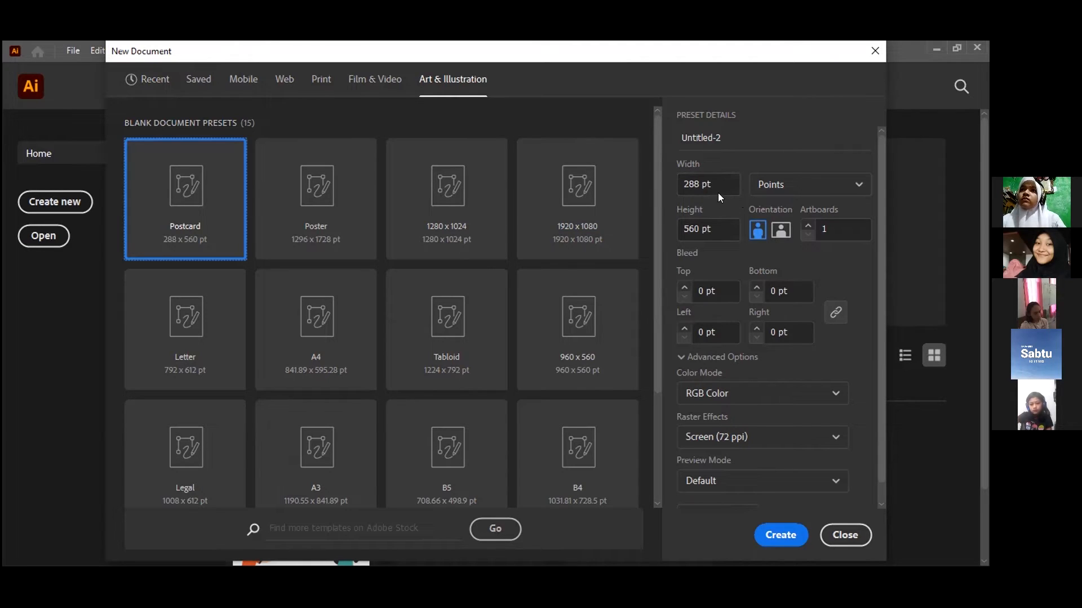
{"action": "left_click_drag", "start_coordinate": [723, 179], "coordinate": [629, 179]}
{"action": "type", "text": "1000"}
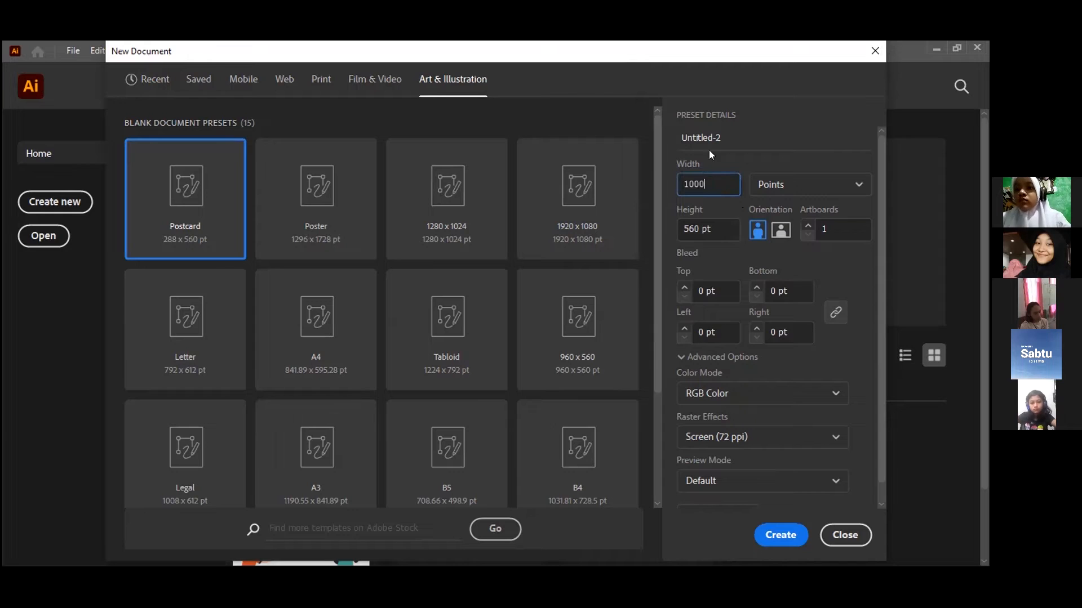
{"action": "key", "text": "Tab"}
{"action": "type", "text": "1000"}
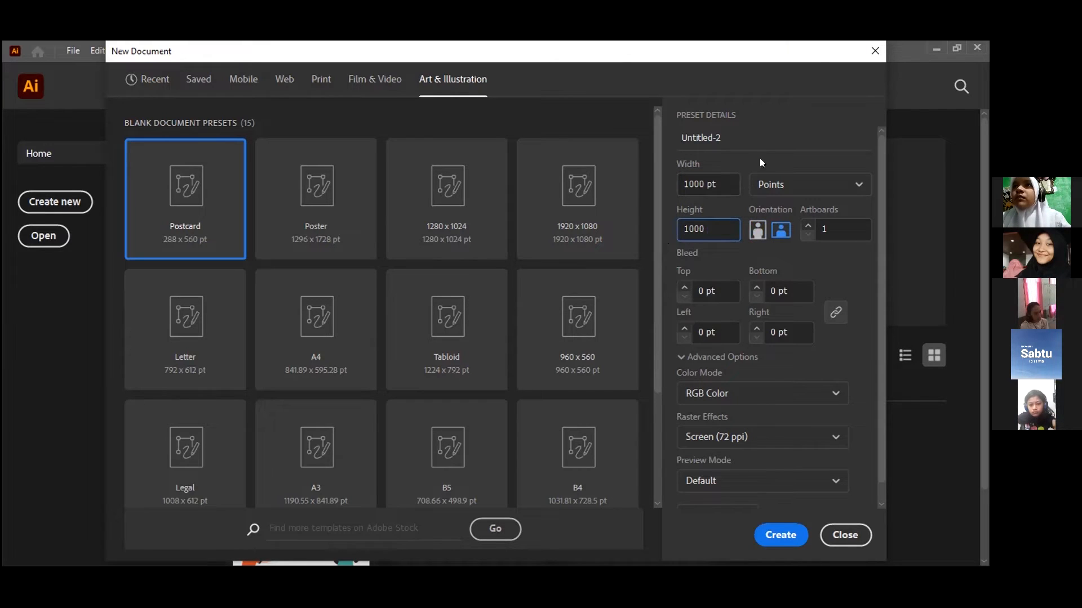
{"action": "key", "text": "Tab"}
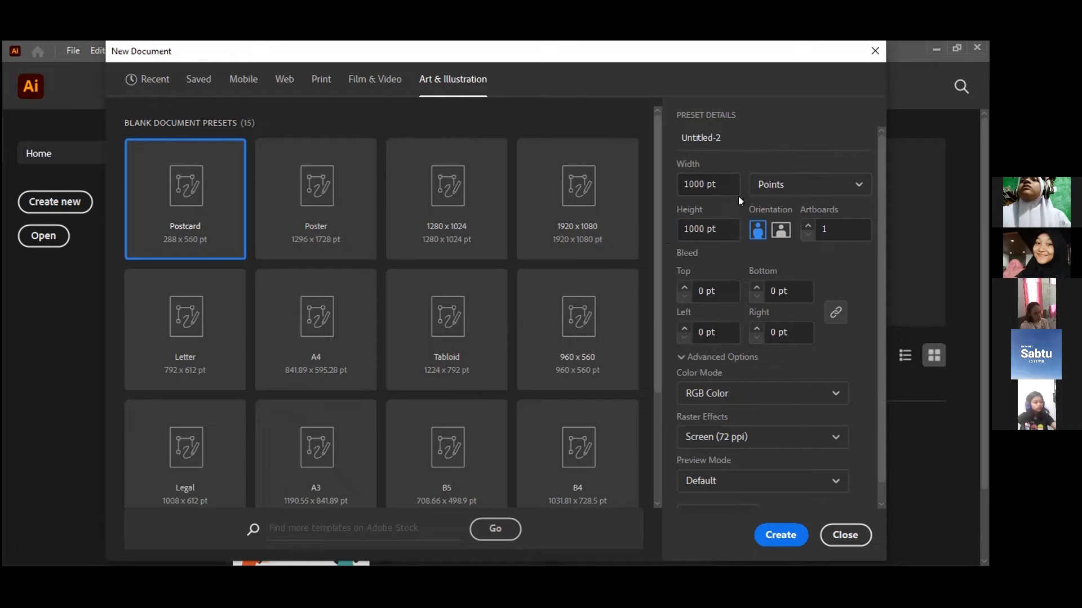
{"action": "left_click", "coordinate": [798, 183]}
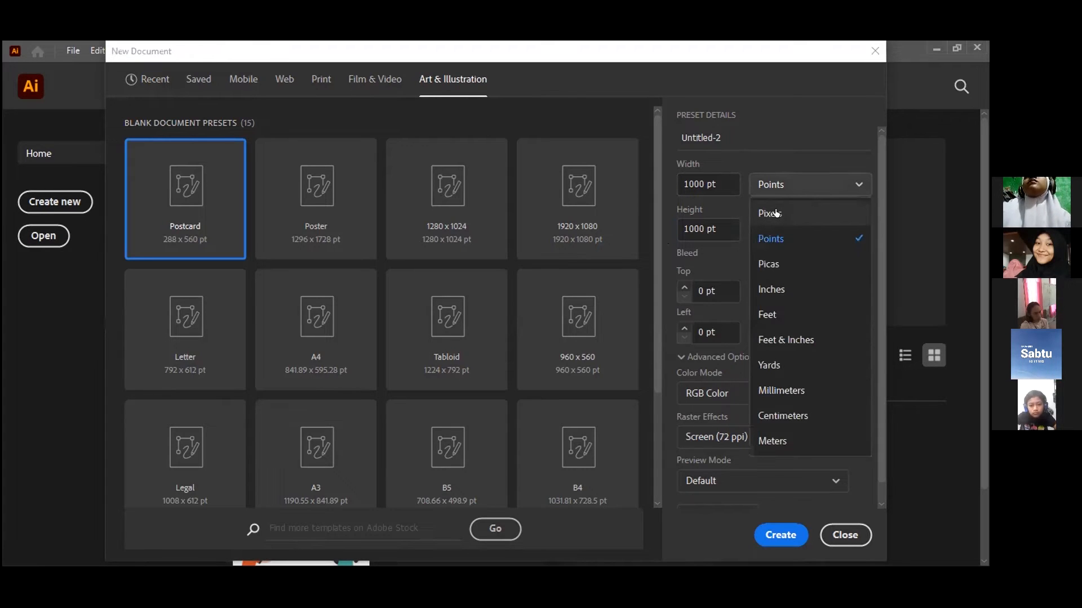
{"action": "left_click", "coordinate": [776, 213]}
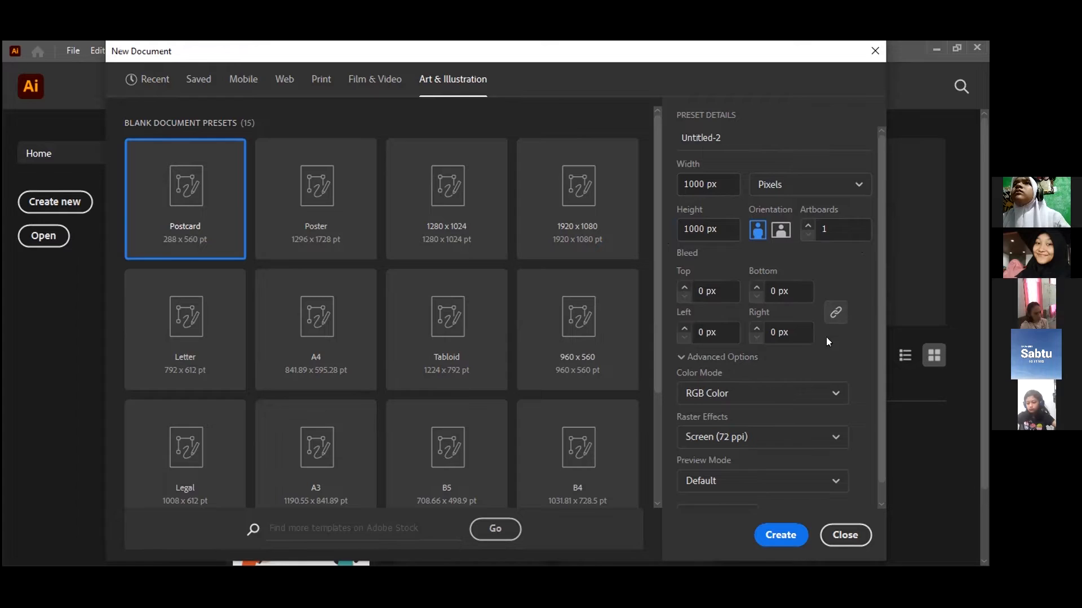
{"action": "scroll", "coordinate": [836, 321], "scroll_direction": "down", "scroll_amount": 1}
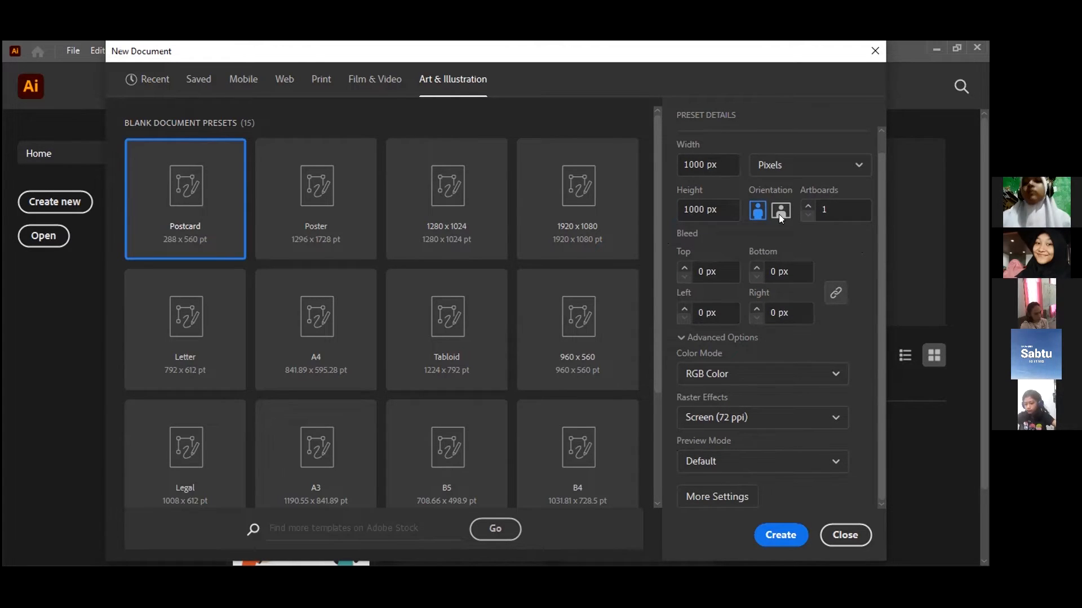
{"action": "left_click", "coordinate": [775, 536]}
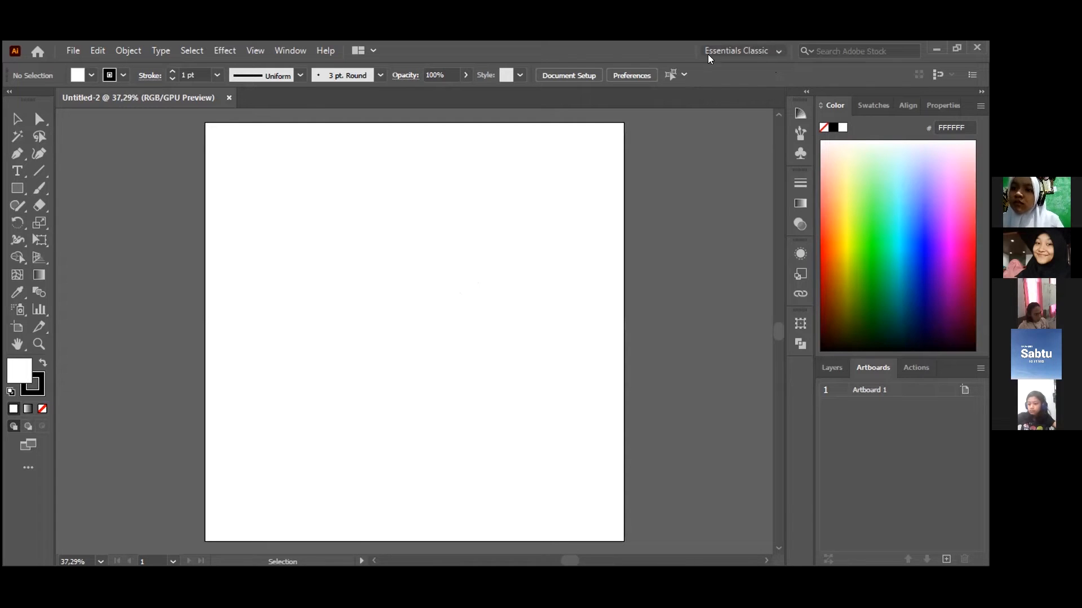
Choose the Essentials Classic workspace
{"action": "left_click", "coordinate": [758, 52]}
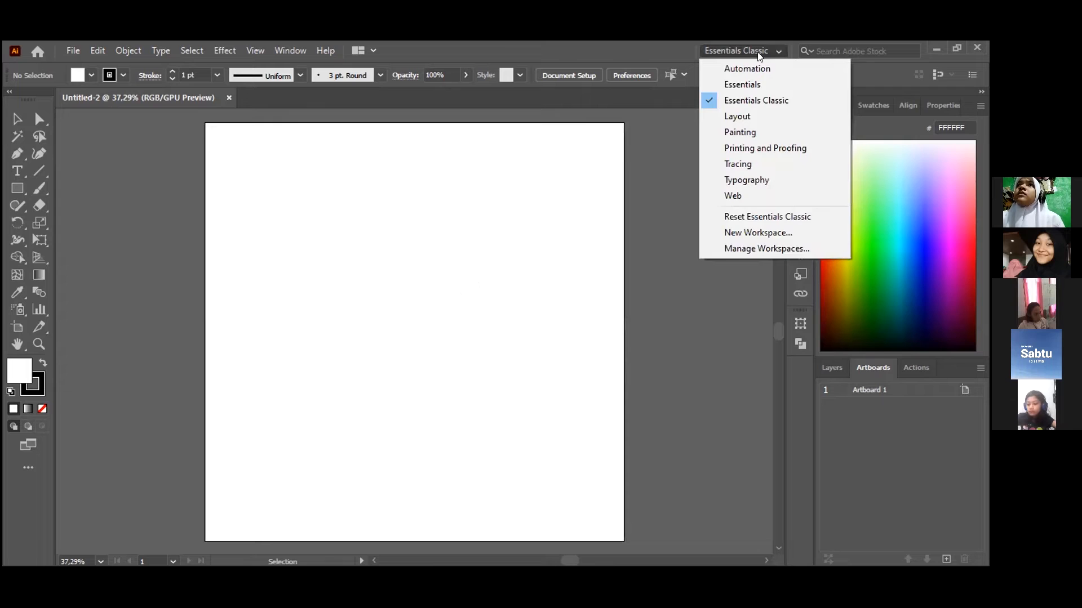
{"action": "left_click", "coordinate": [766, 100]}
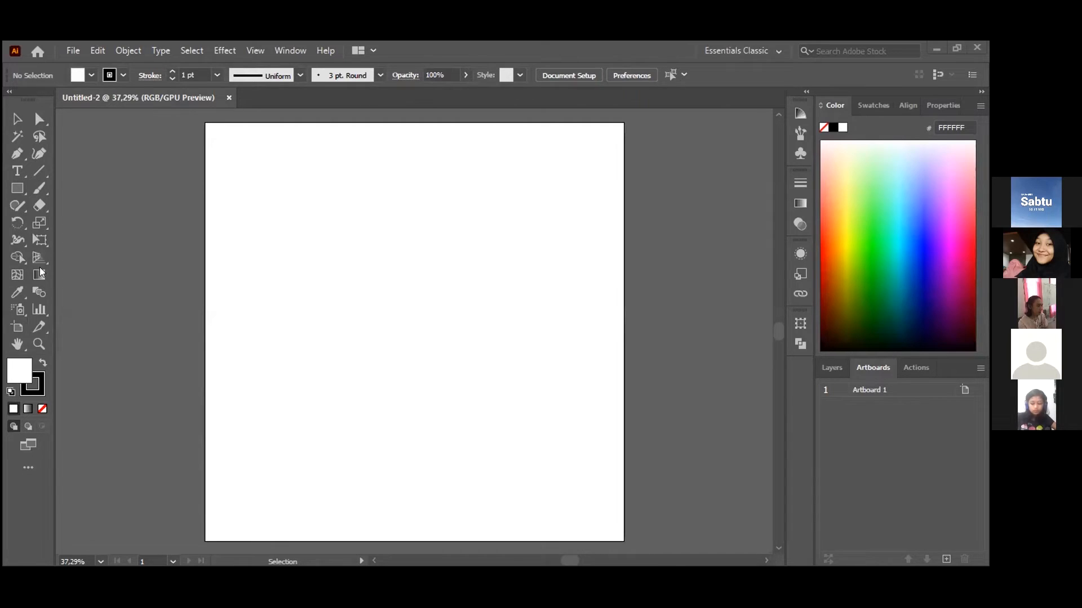
{"action": "left_click", "coordinate": [19, 191]}
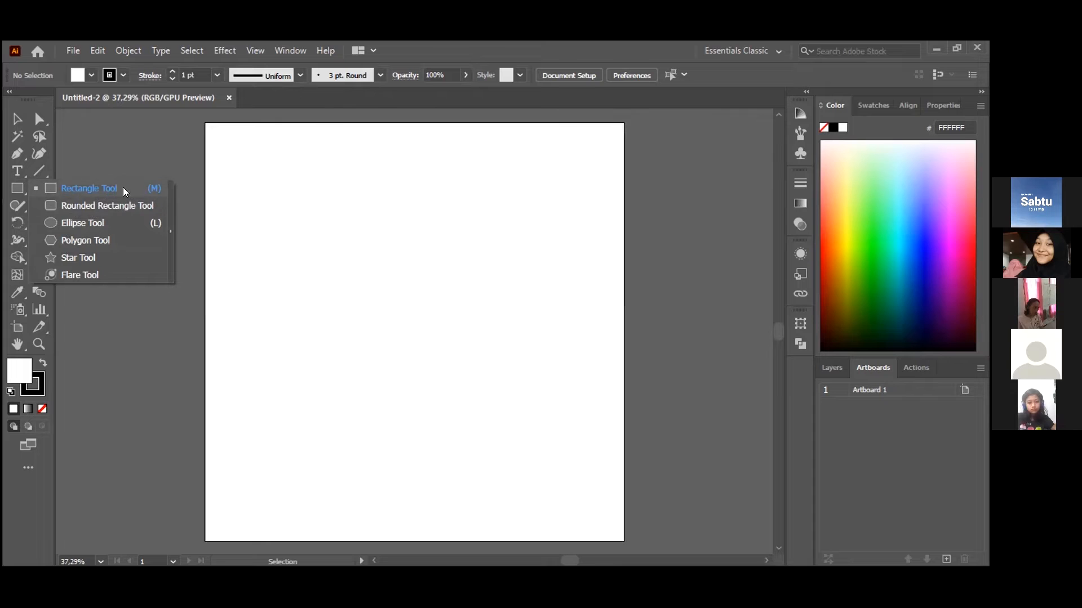
{"action": "left_click", "coordinate": [357, 258]}
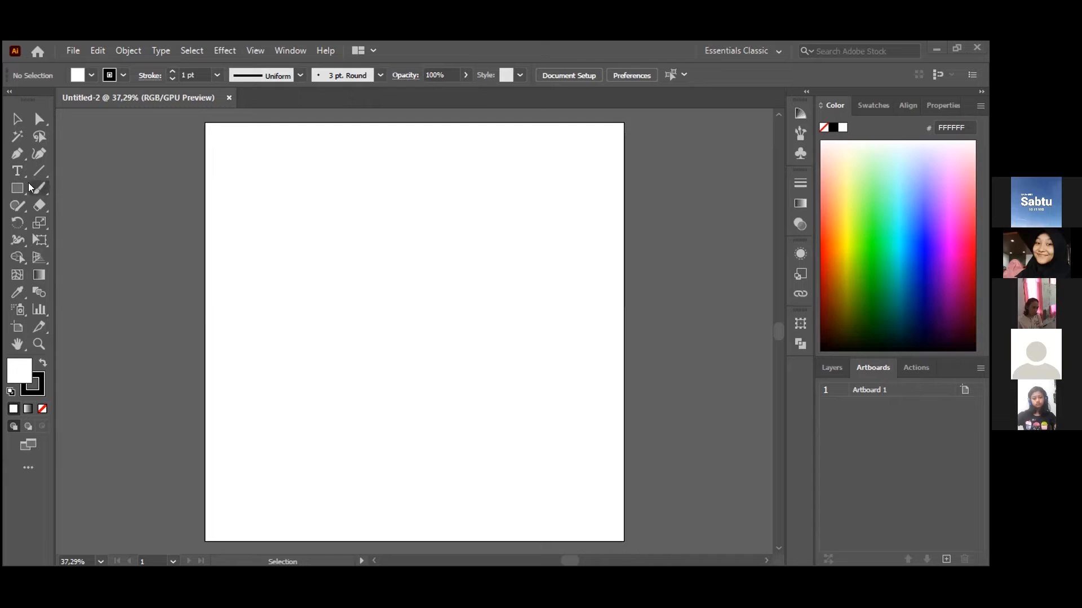
{"action": "left_click_drag", "start_coordinate": [20, 189], "coordinate": [93, 190]}
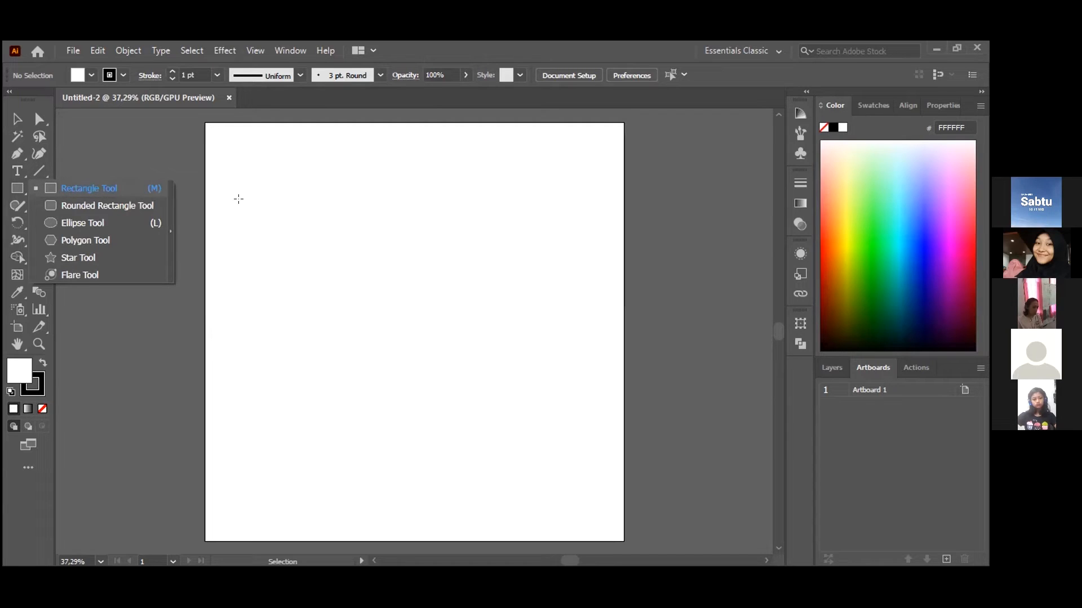
{"action": "left_click", "coordinate": [17, 119]}
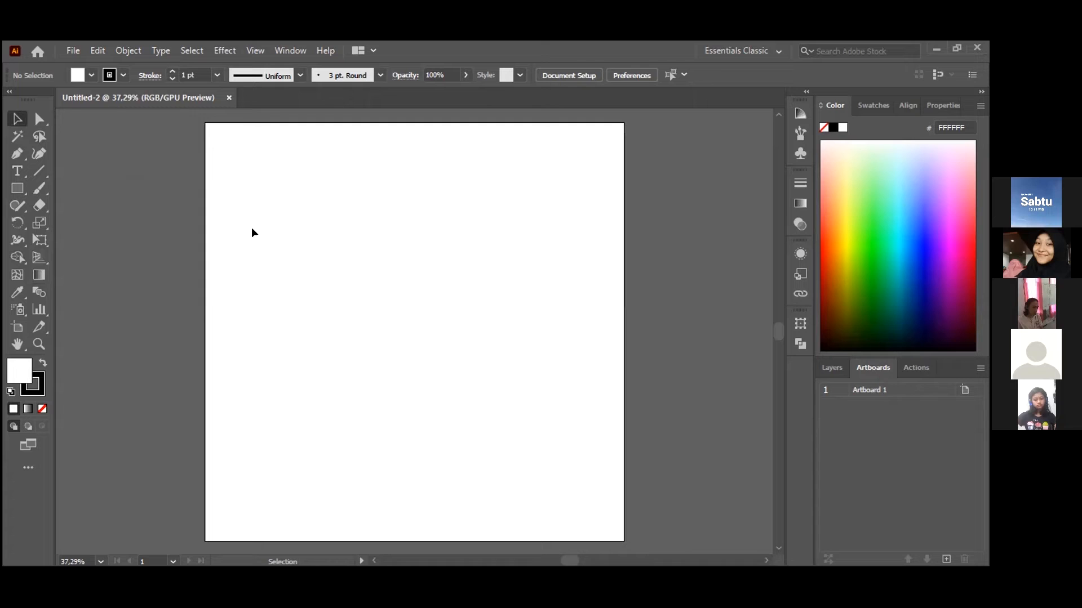
Draw a large square at the artboard's upper left, a wide rectangle in its lower part, and a small square at its upper right
{"action": "key", "text": "m"}
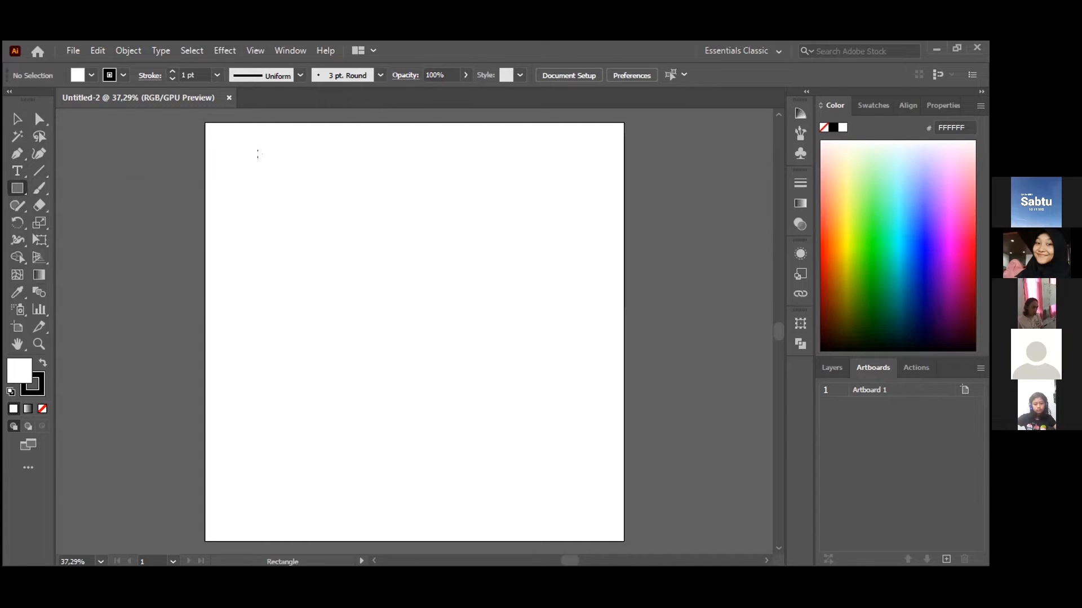
{"action": "left_click_drag", "start_coordinate": [243, 149], "coordinate": [426, 331]}
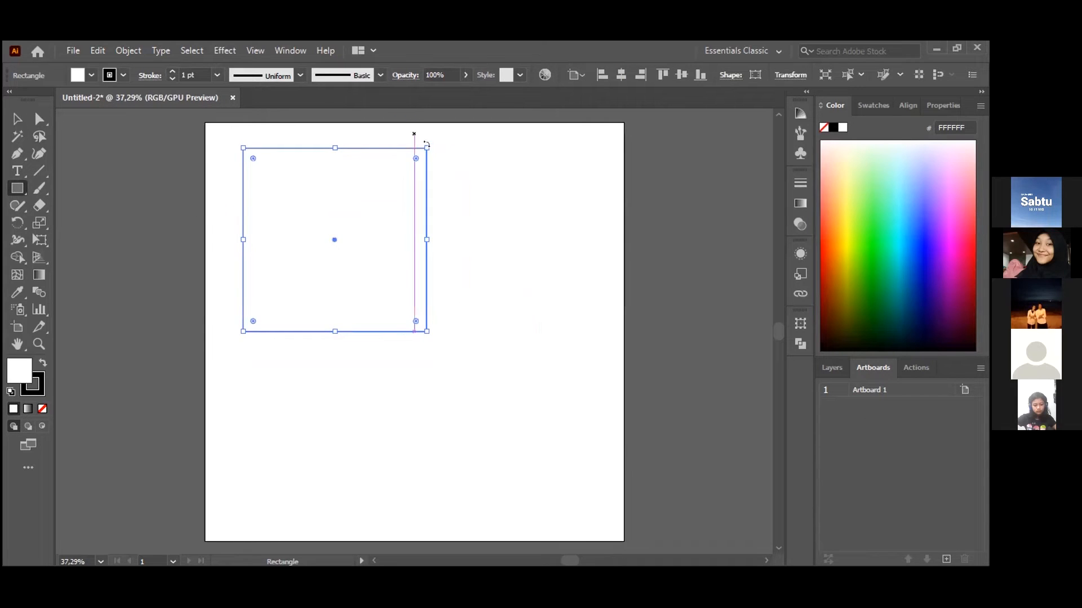
{"action": "left_click_drag", "start_coordinate": [280, 386], "coordinate": [587, 458]}
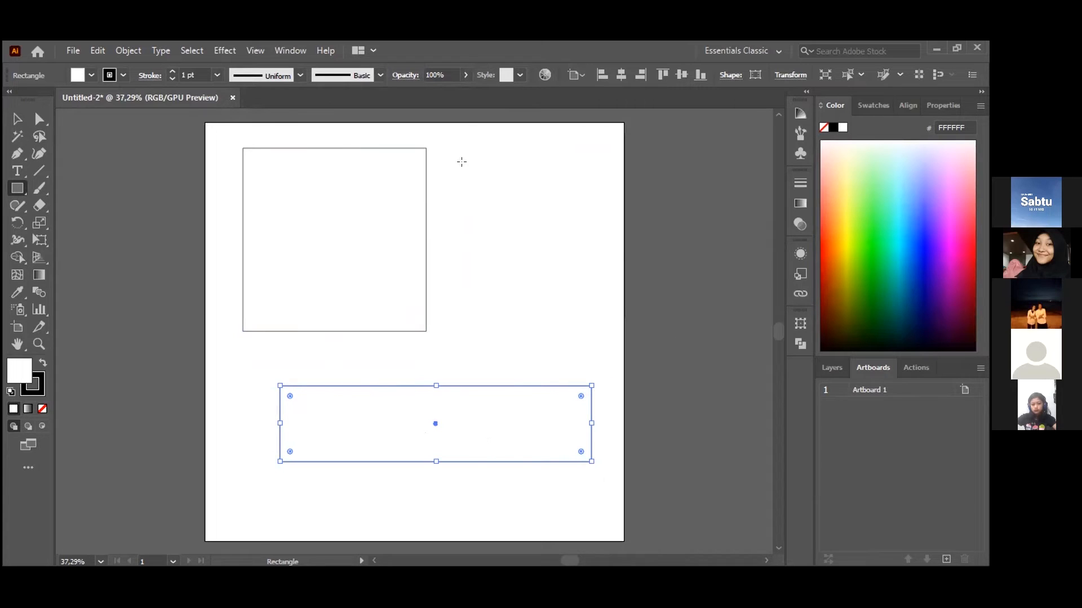
{"action": "left_click_drag", "start_coordinate": [467, 152], "coordinate": [546, 233]}
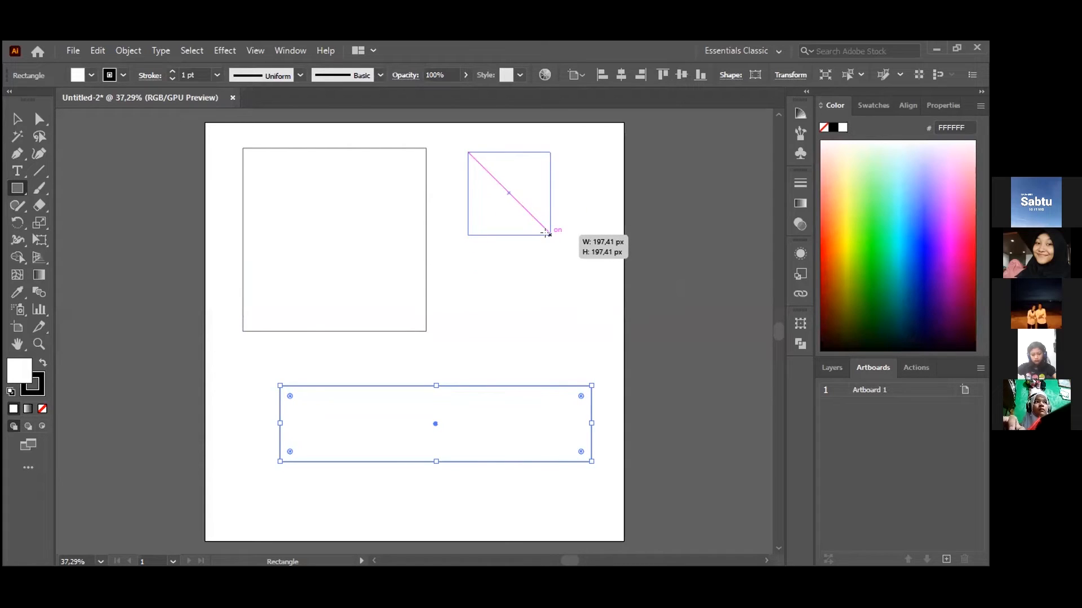
{"action": "left_click_drag", "start_coordinate": [547, 234], "coordinate": [526, 209]}
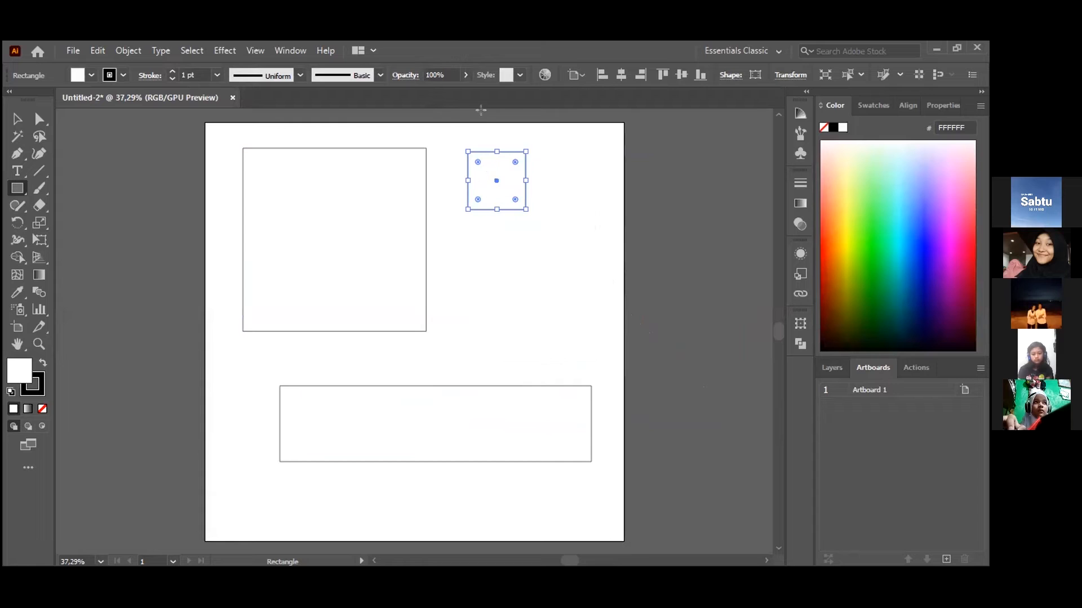
Draw a circle with the Ellipse tool just below the small square, between the large square and the artboard's right edge
{"action": "scroll", "coordinate": [395, 186], "scroll_direction": "down", "scroll_amount": 1}
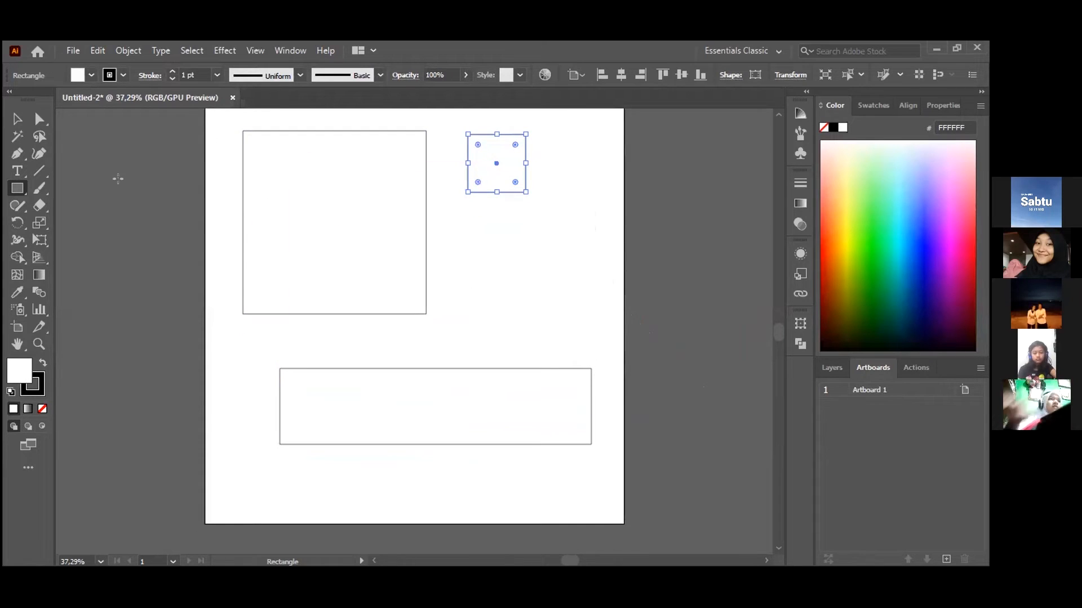
{"action": "left_click", "coordinate": [17, 189]}
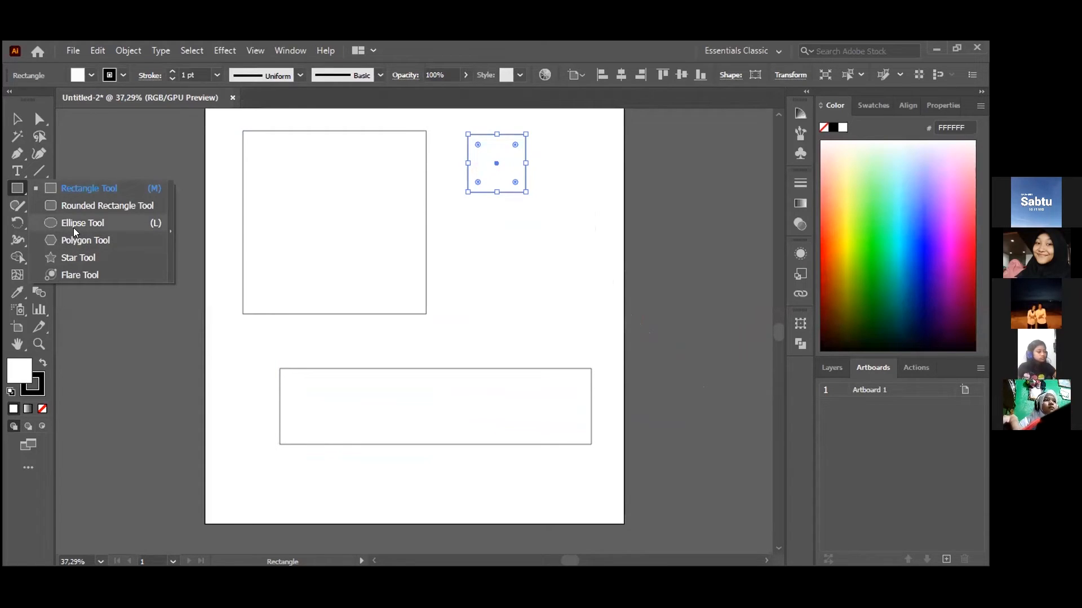
{"action": "left_click", "coordinate": [75, 225]}
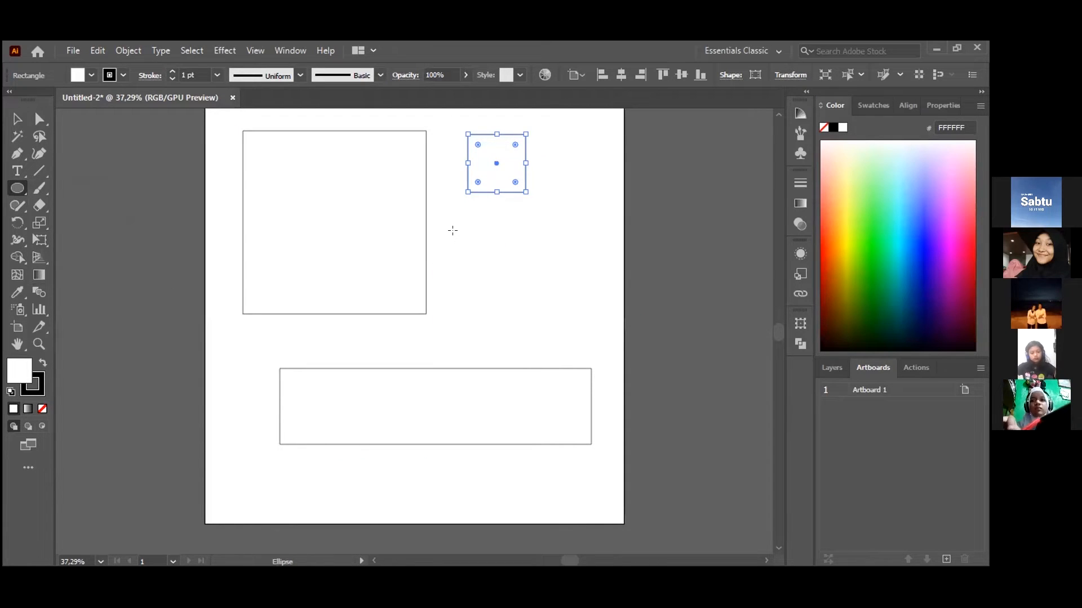
{"action": "left_click_drag", "start_coordinate": [449, 224], "coordinate": [531, 307]}
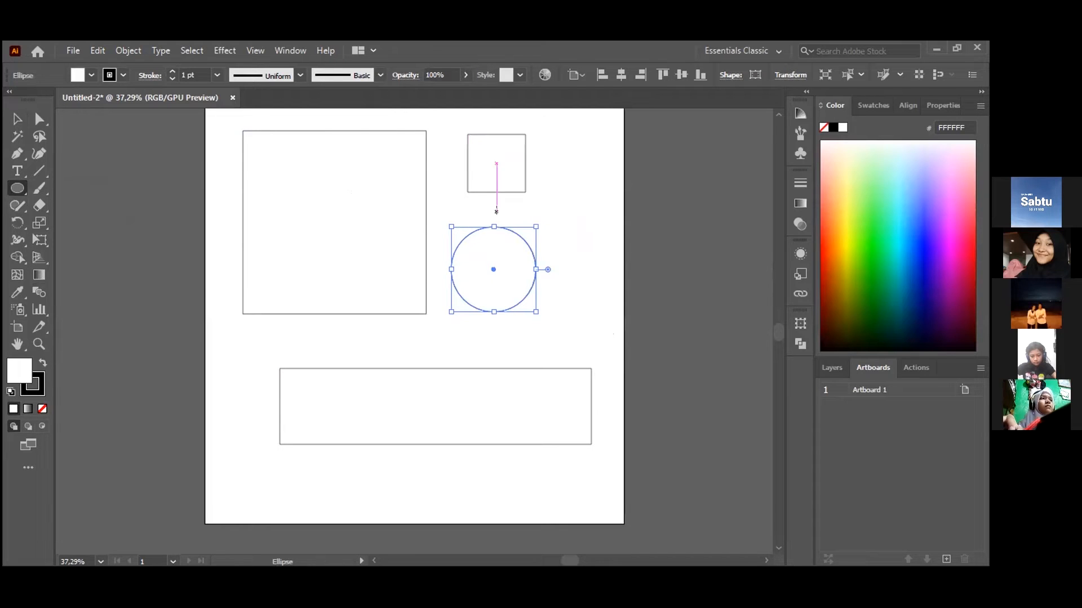
Draw a larger circle about 387 px in diameter that overlaps the artboard's right edge
{"action": "scroll", "coordinate": [460, 324], "scroll_direction": "down", "scroll_amount": 1}
{"action": "scroll", "coordinate": [460, 324], "scroll_direction": "down", "scroll_amount": 1}
{"action": "scroll", "coordinate": [526, 299], "scroll_direction": "up", "scroll_amount": 4}
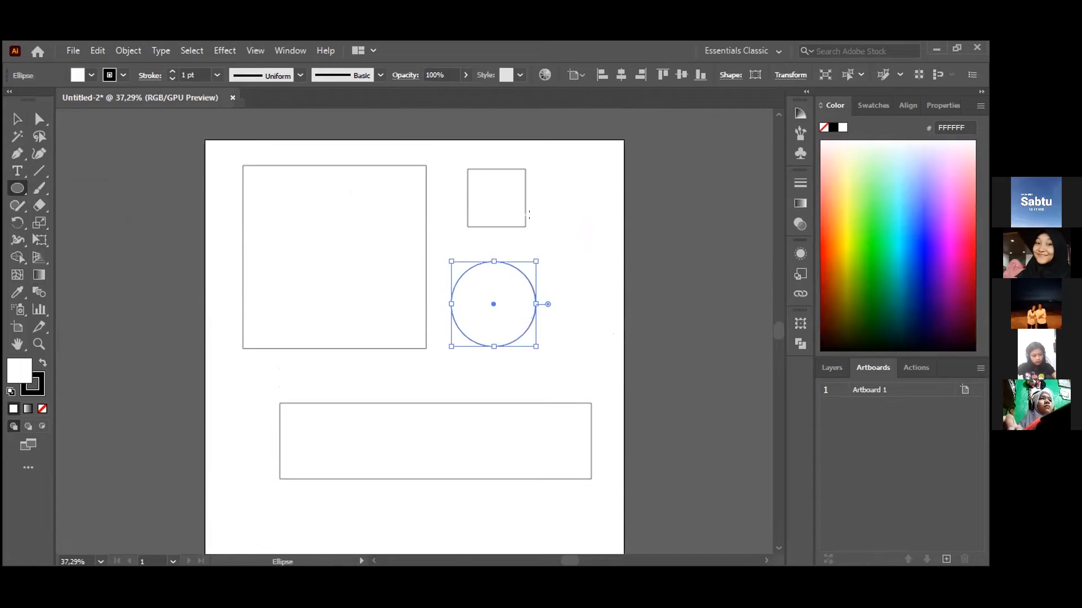
{"action": "left_click_drag", "start_coordinate": [550, 187], "coordinate": [693, 501]}
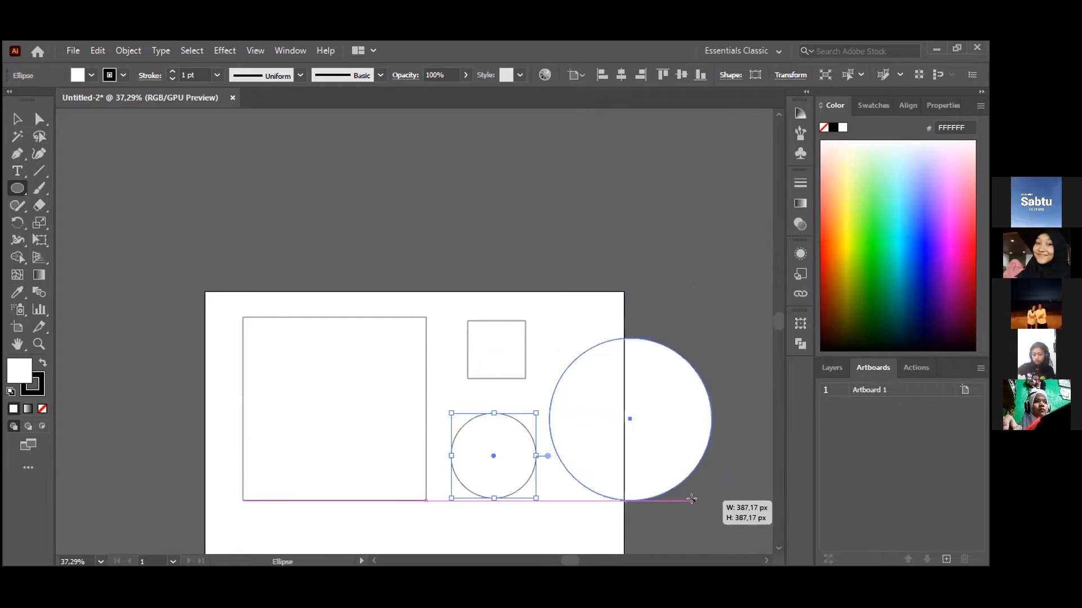
{"action": "scroll", "coordinate": [649, 392], "scroll_direction": "down", "scroll_amount": 6}
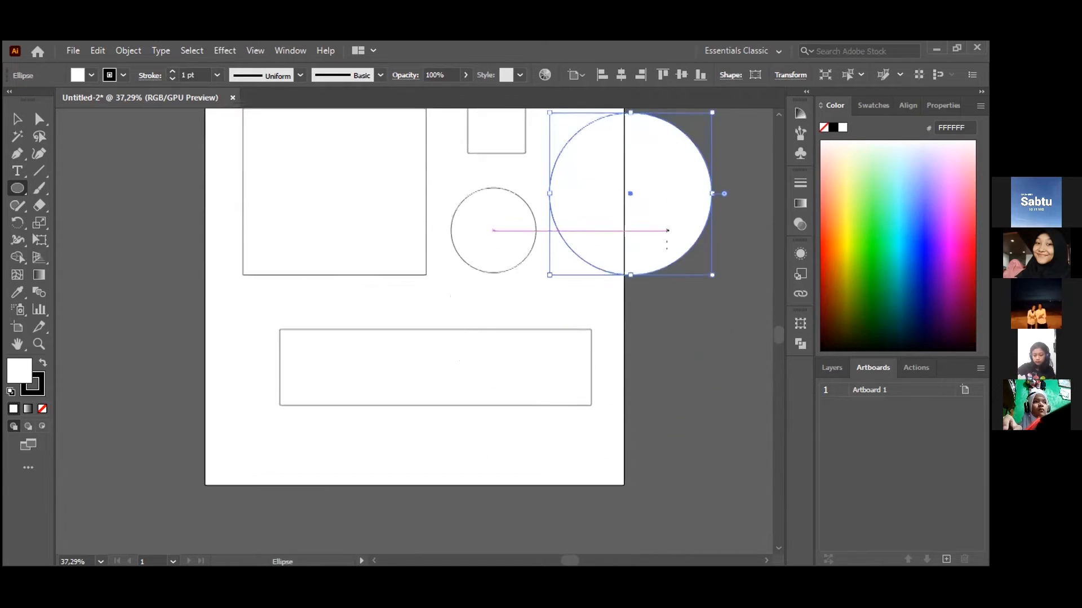
{"action": "scroll", "coordinate": [662, 253], "scroll_direction": "up", "scroll_amount": 2}
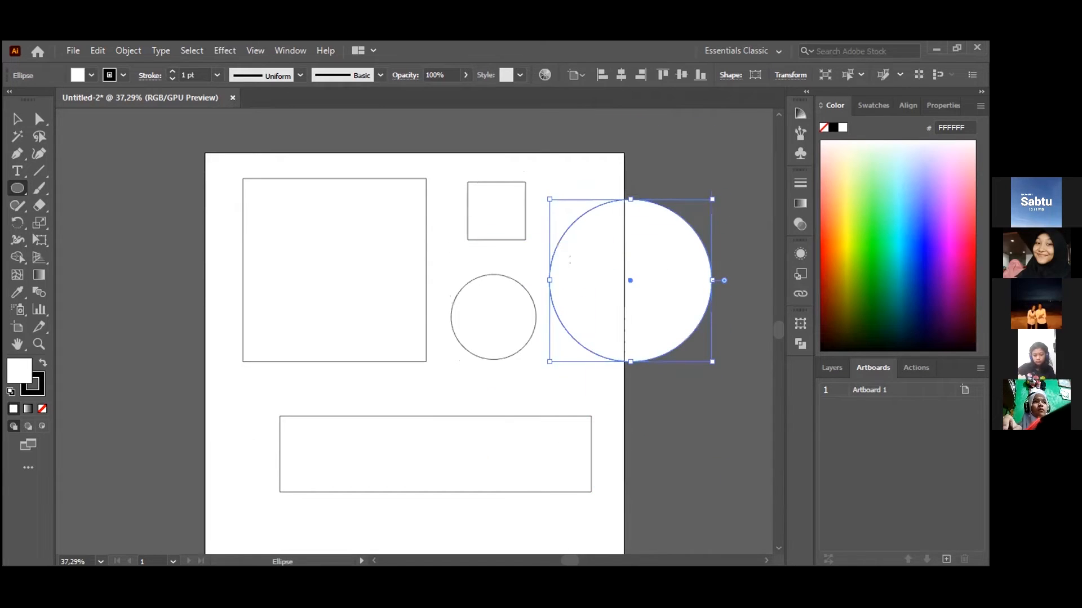
{"action": "scroll", "coordinate": [448, 254], "scroll_direction": "down", "scroll_amount": 1}
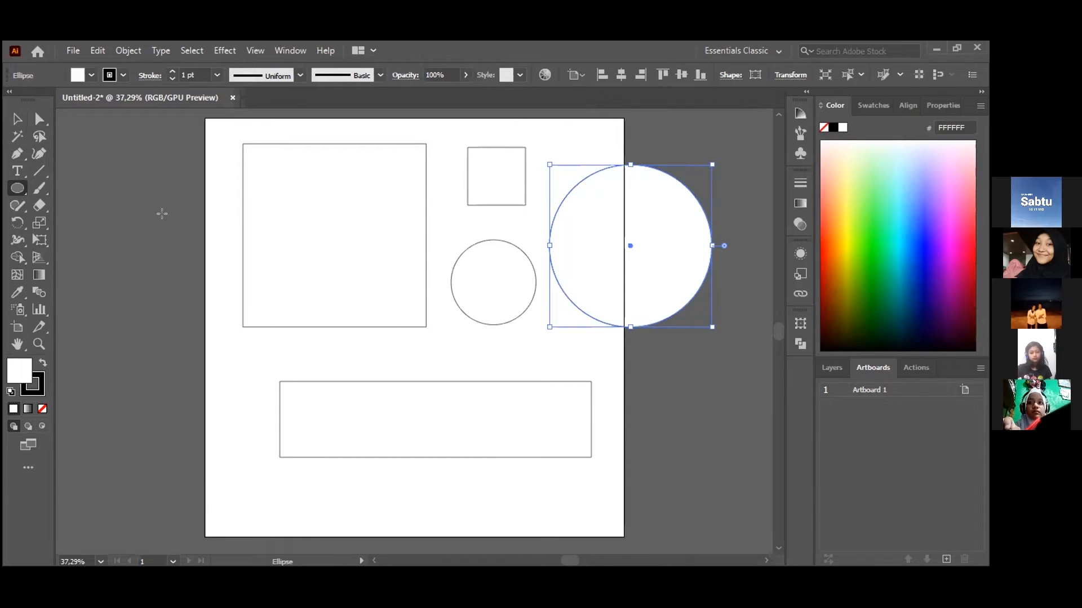
Move the small and large squares around with the Selection tool, placing both back near their original spots in the artboard's upper part
{"action": "key", "text": "v"}
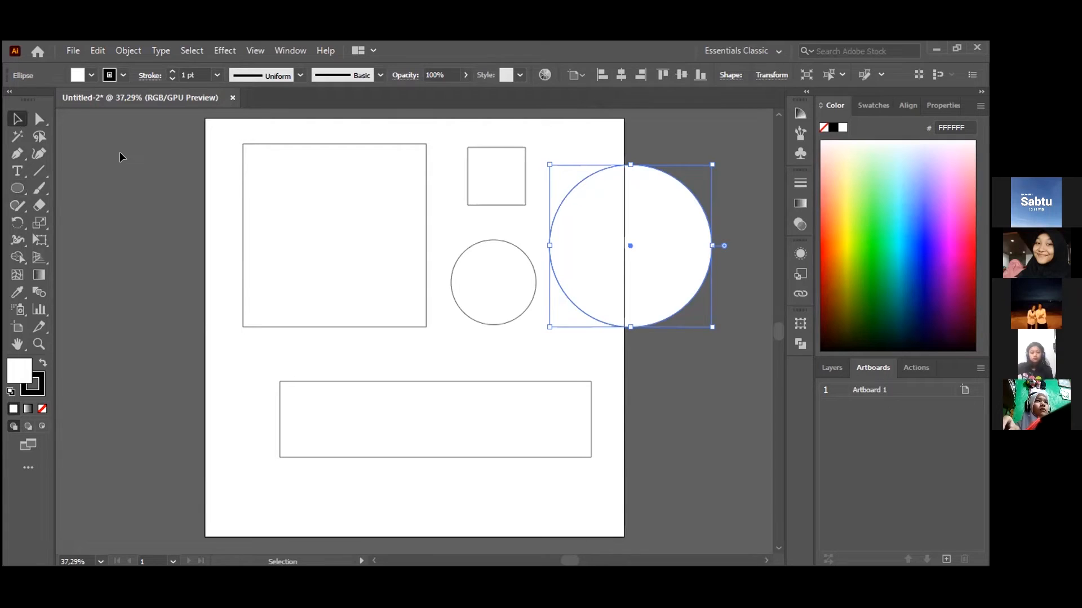
{"action": "left_click", "coordinate": [202, 142]}
{"action": "left_click_drag", "start_coordinate": [462, 168], "coordinate": [113, 231]}
{"action": "left_click_drag", "start_coordinate": [333, 231], "coordinate": [354, 232]}
{"action": "left_click_drag", "start_coordinate": [170, 225], "coordinate": [515, 167]}
{"action": "left_click", "coordinate": [563, 178]}
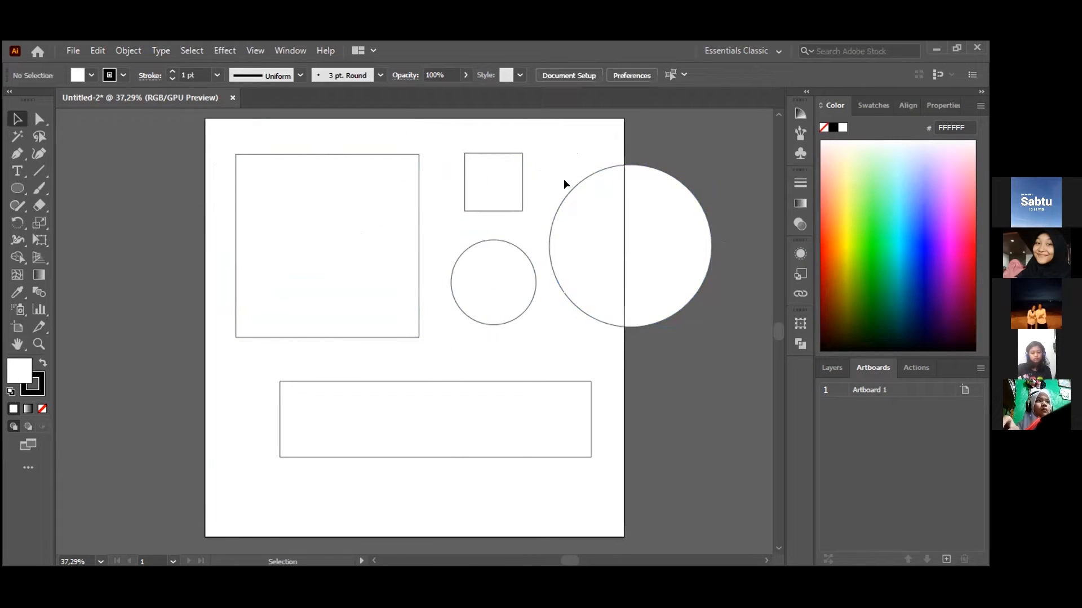
{"action": "left_click_drag", "start_coordinate": [341, 196], "coordinate": [274, 249]}
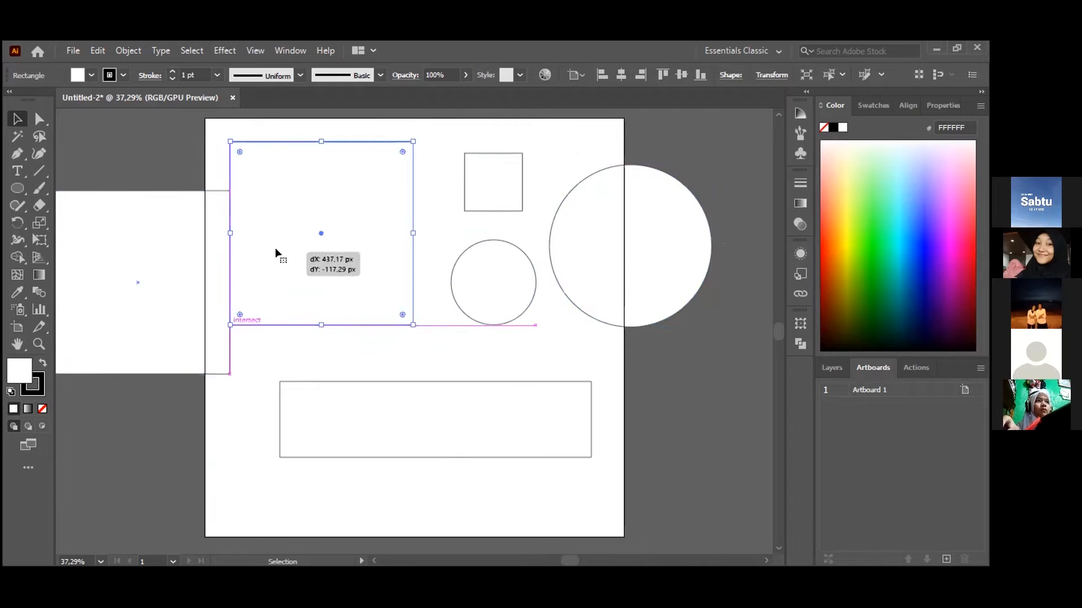
{"action": "left_click", "coordinate": [560, 150]}
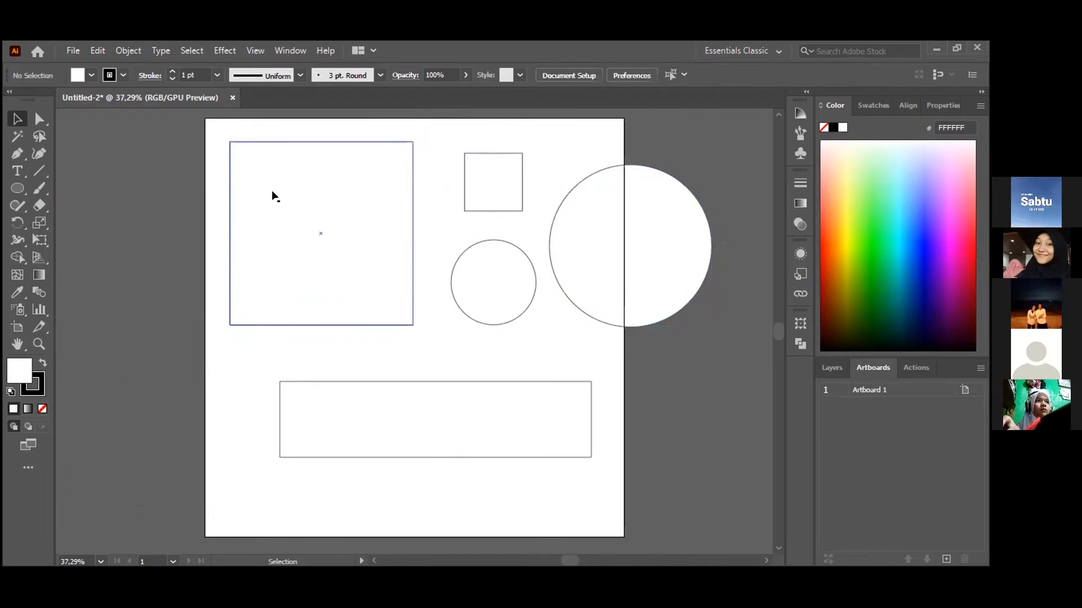
Select the large and small squares together and move both left until the large square crosses the artboard's left edge
{"action": "left_click", "coordinate": [295, 195]}
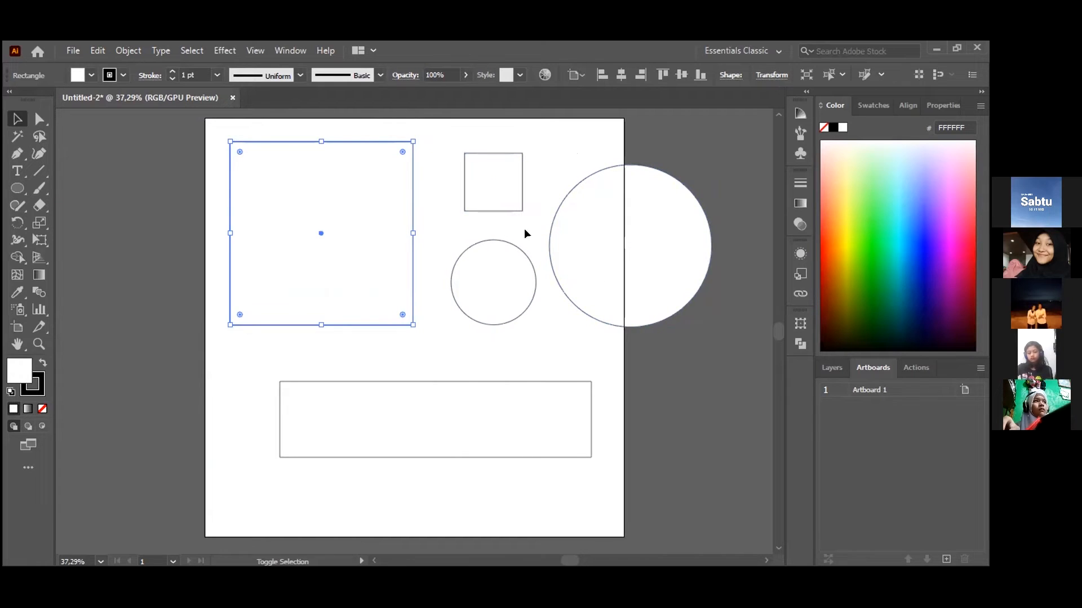
{"action": "left_click", "coordinate": [502, 172], "text": "shift"}
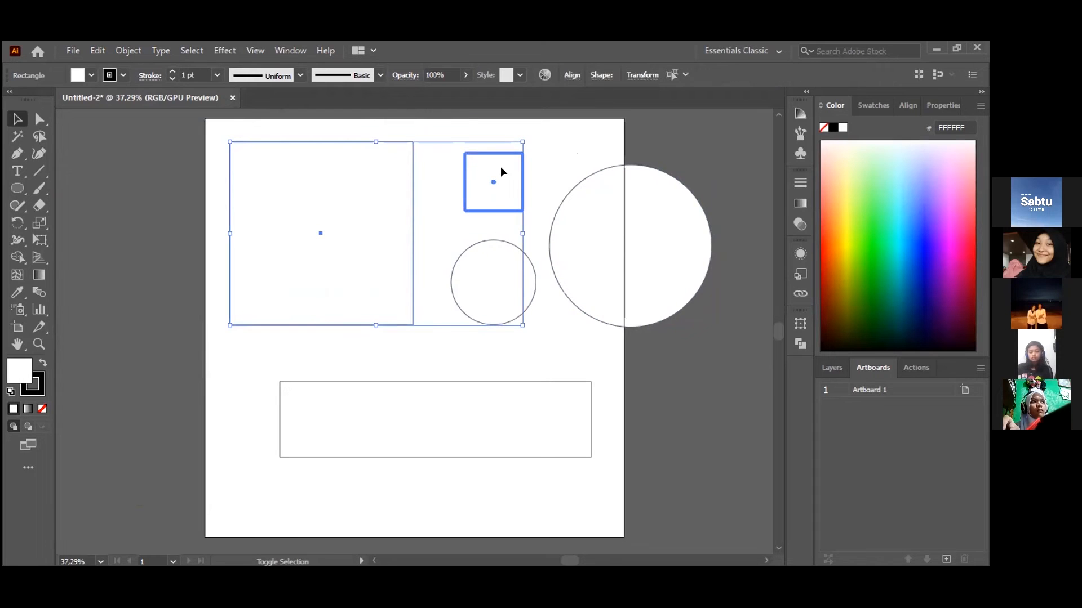
{"action": "left_click_drag", "start_coordinate": [478, 170], "coordinate": [329, 196]}
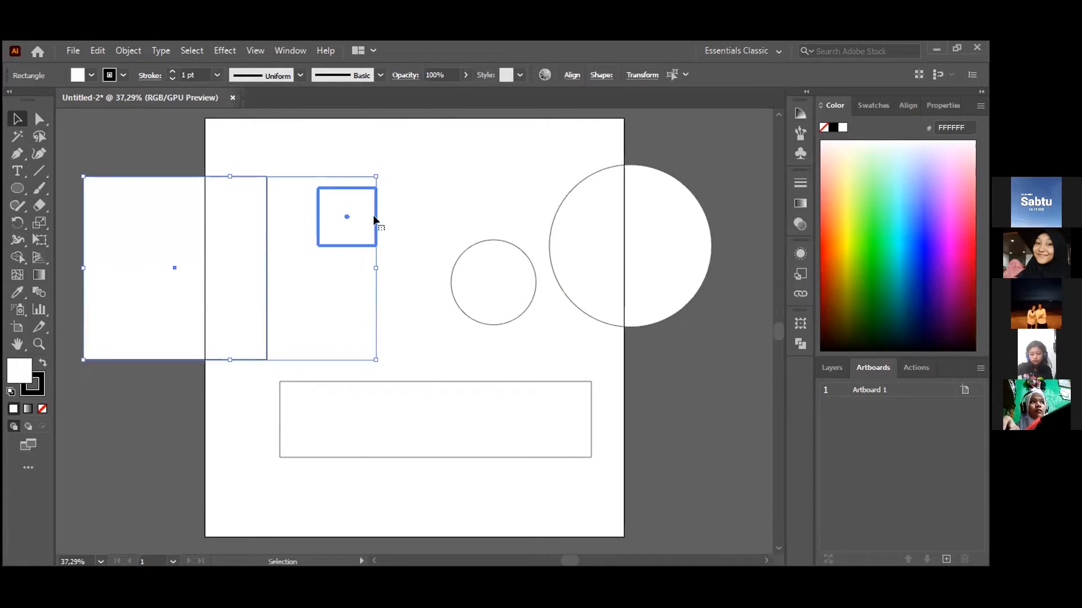
Add the small circle to the selection and move the three shapes back into the artboard's upper part
{"action": "left_click", "coordinate": [495, 283], "text": "shift"}
{"action": "left_click_drag", "start_coordinate": [499, 243], "coordinate": [478, 260]}
{"action": "left_click", "coordinate": [284, 254]}
{"action": "left_click_drag", "start_coordinate": [353, 222], "coordinate": [499, 193]}
{"action": "left_click_drag", "start_coordinate": [218, 291], "coordinate": [391, 262]}
{"action": "left_click", "coordinate": [536, 192]}
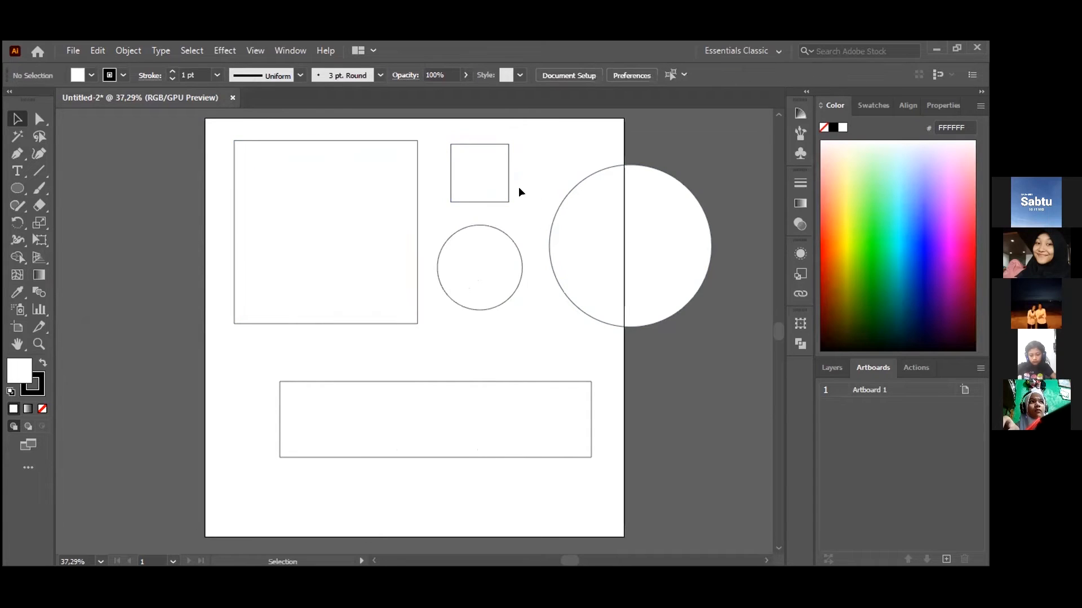
{"action": "scroll", "coordinate": [235, 234], "scroll_direction": "up", "scroll_amount": 1}
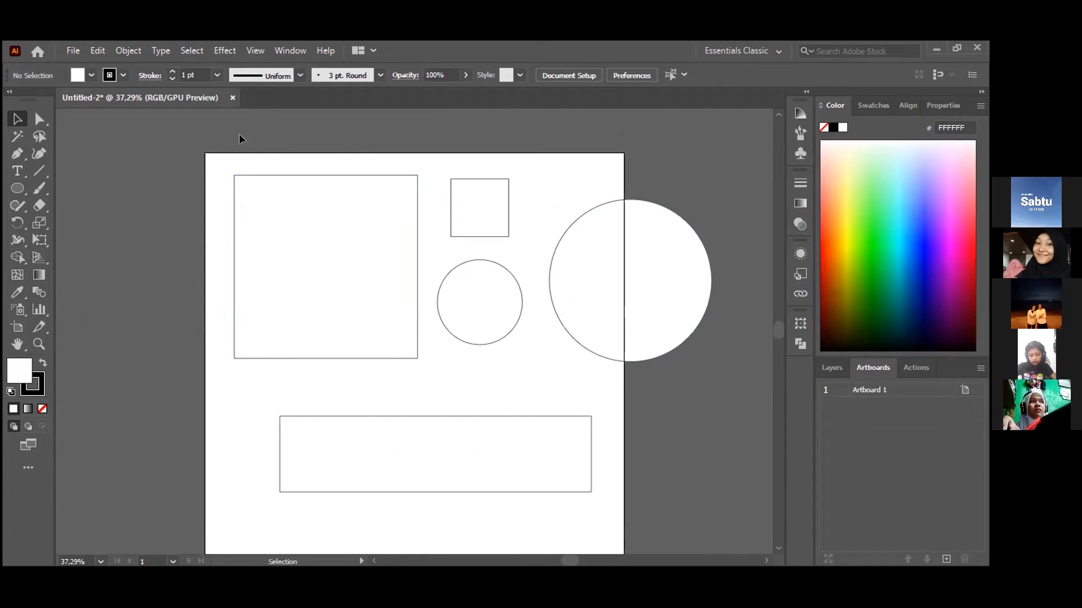
{"action": "scroll", "coordinate": [257, 157], "scroll_direction": "down", "scroll_amount": 1}
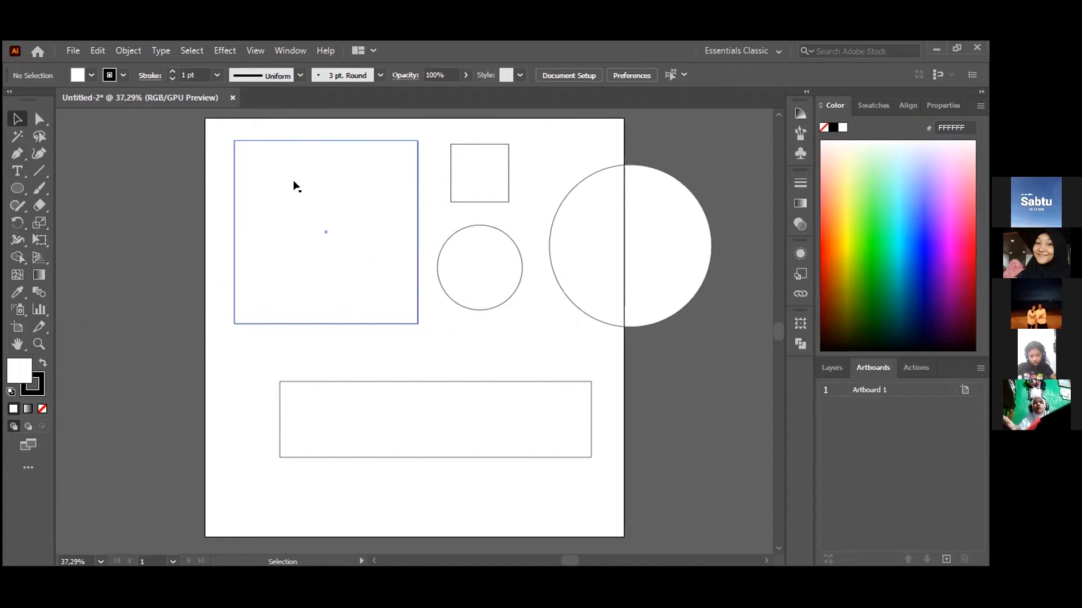
{"action": "scroll", "coordinate": [549, 169], "scroll_direction": "up", "scroll_amount": 1}
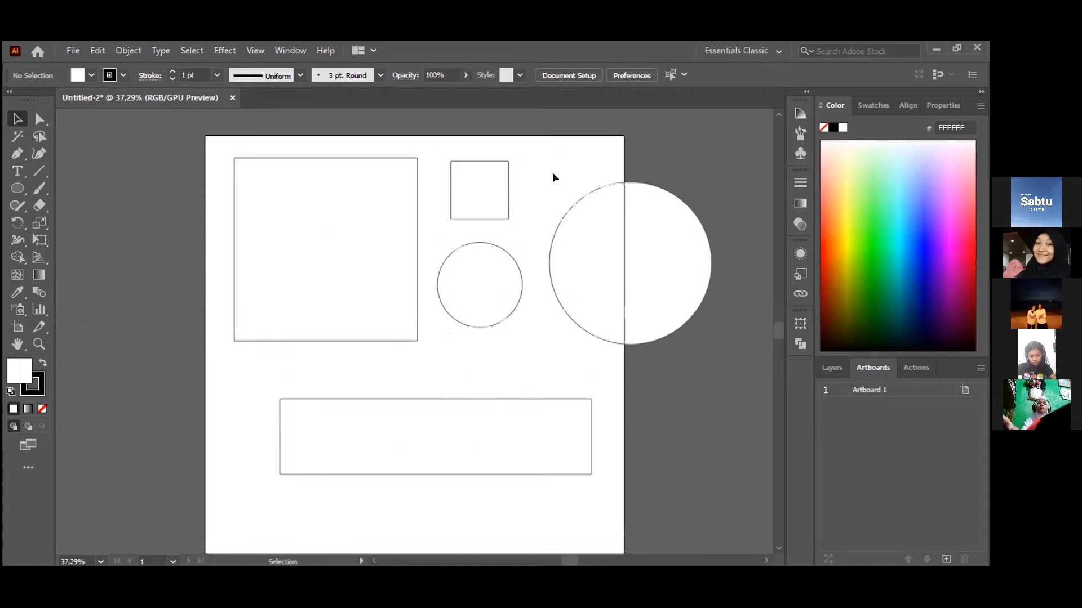
{"action": "scroll", "coordinate": [553, 175], "scroll_direction": "up", "scroll_amount": 1}
{"action": "scroll", "coordinate": [552, 178], "scroll_direction": "down", "scroll_amount": 1}
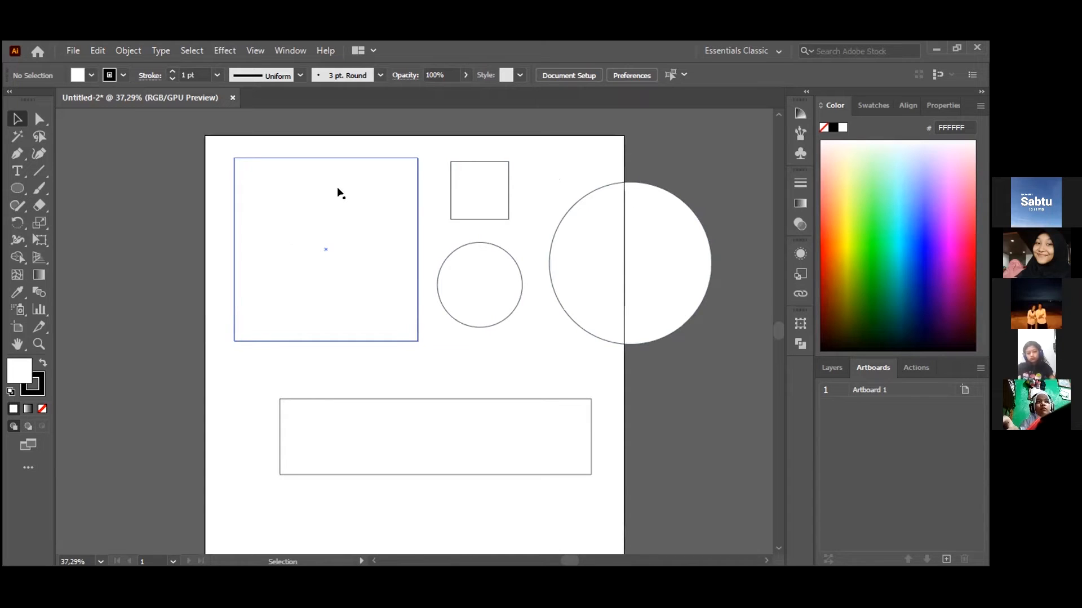
Reduce the large square's height by lowering its top edge, turning it into a rectangle
{"action": "left_click", "coordinate": [323, 224]}
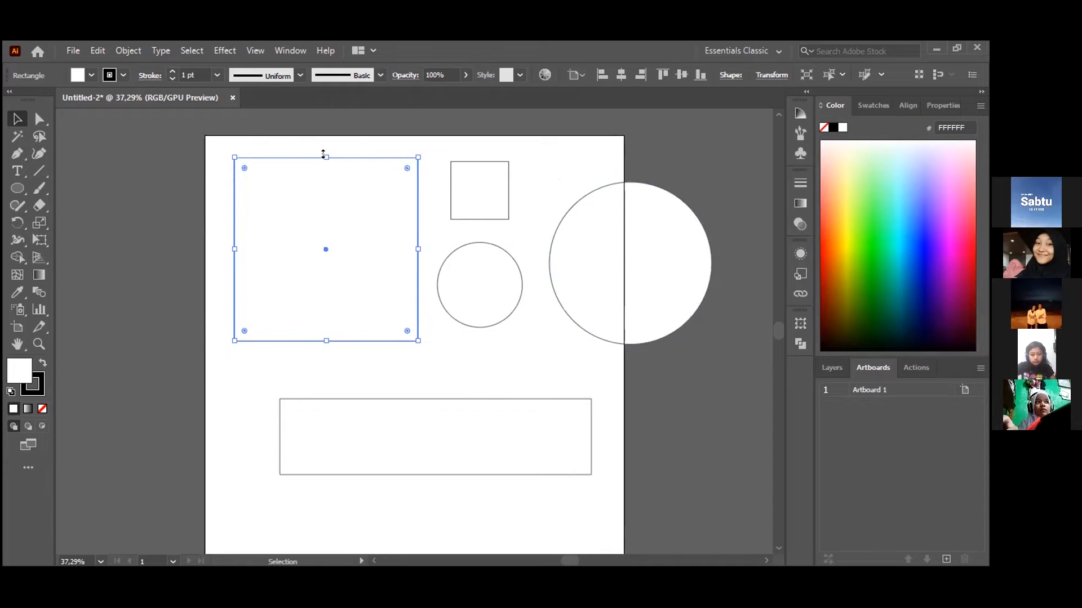
{"action": "left_click_drag", "start_coordinate": [323, 154], "coordinate": [330, 236]}
{"action": "left_click", "coordinate": [353, 184]}
Scale the upper-left rectangle down from its upper-right corner, keeping its lower-left corner in place
{"action": "left_click", "coordinate": [311, 260]}
{"action": "scroll", "coordinate": [251, 212], "scroll_direction": "down", "scroll_amount": 1}
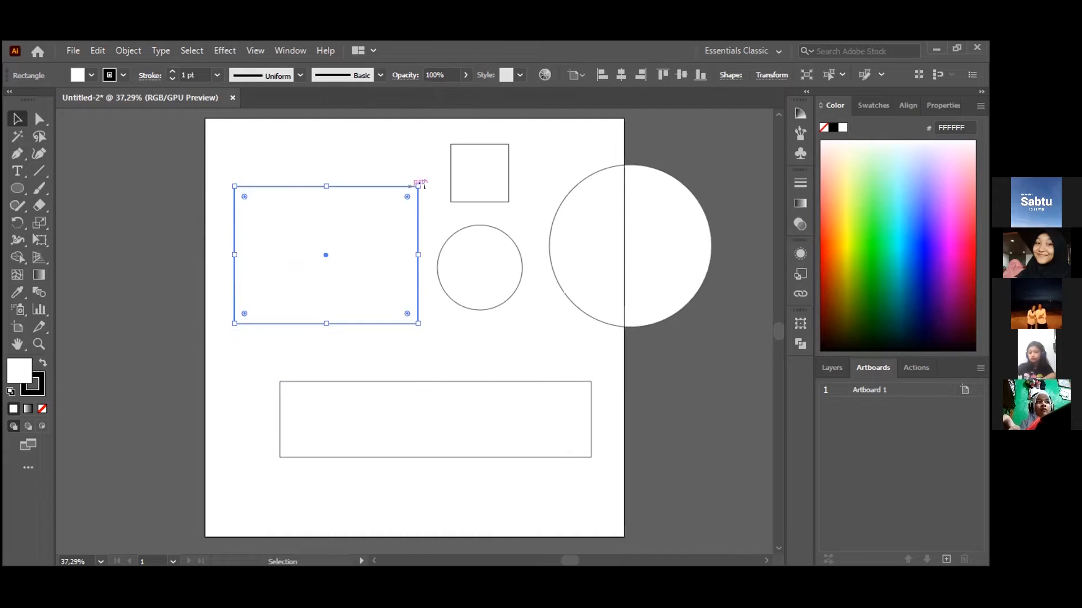
{"action": "left_click_drag", "start_coordinate": [418, 186], "coordinate": [367, 218]}
{"action": "left_click", "coordinate": [397, 174]}
Stretch the small circle leftward into a wide ellipse that ends just beside the upper-left rectangle
{"action": "scroll", "coordinate": [378, 245], "scroll_direction": "up", "scroll_amount": 3}
{"action": "scroll", "coordinate": [378, 245], "scroll_direction": "down", "scroll_amount": 5}
{"action": "scroll", "coordinate": [341, 231], "scroll_direction": "up", "scroll_amount": 4}
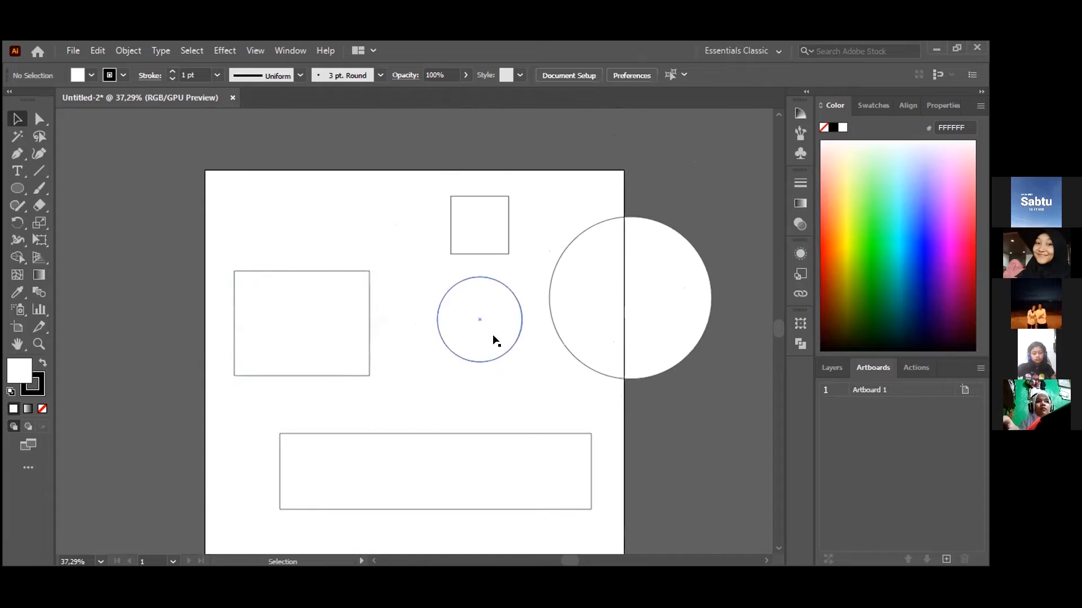
{"action": "left_click", "coordinate": [484, 301]}
{"action": "left_click", "coordinate": [418, 259]}
{"action": "left_click", "coordinate": [492, 325]}
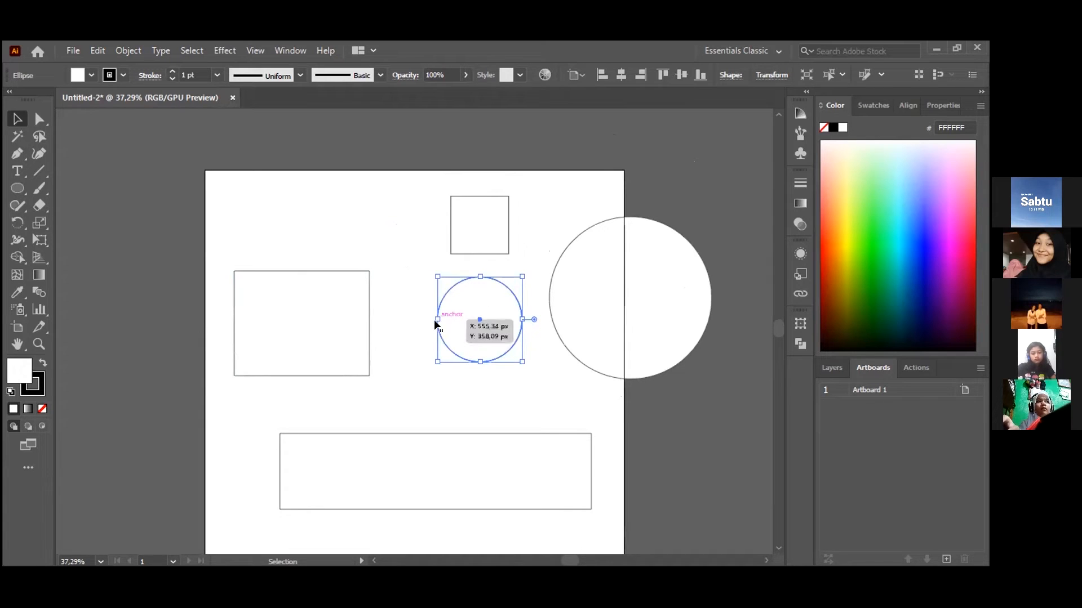
{"action": "left_click_drag", "start_coordinate": [437, 319], "coordinate": [378, 323]}
{"action": "left_click", "coordinate": [398, 211]}
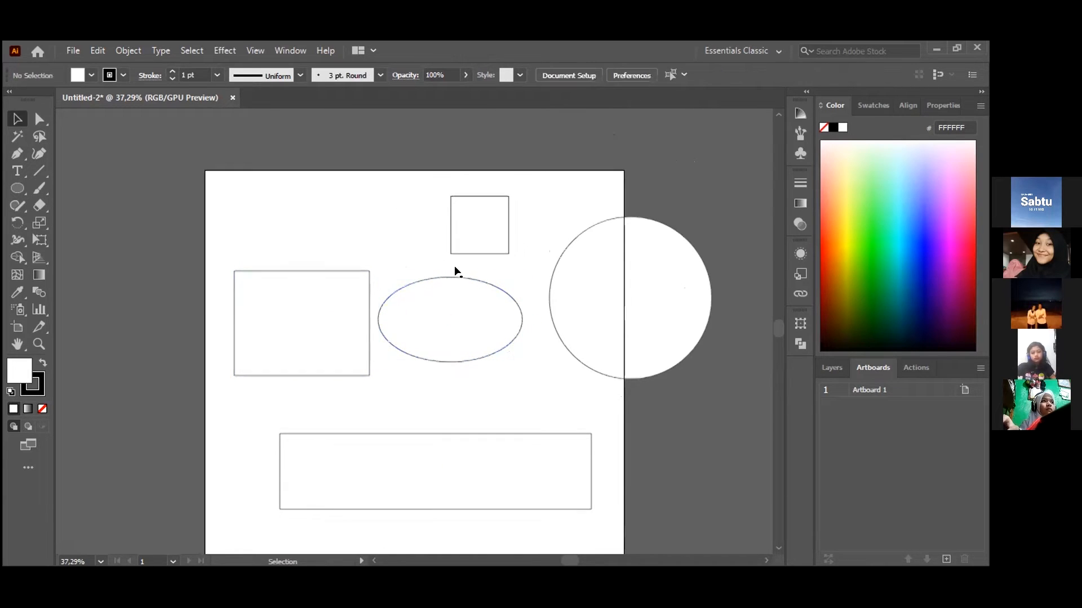
{"action": "scroll", "coordinate": [454, 270], "scroll_direction": "down", "scroll_amount": 2}
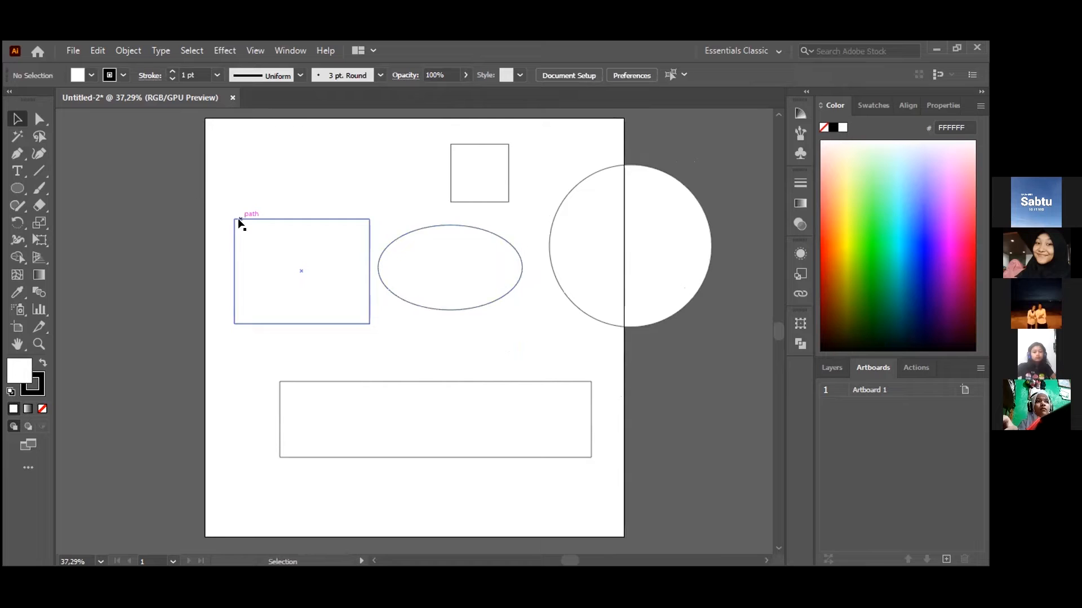
{"action": "scroll", "coordinate": [273, 222], "scroll_direction": "down", "scroll_amount": 2}
{"action": "scroll", "coordinate": [319, 233], "scroll_direction": "up", "scroll_amount": 3}
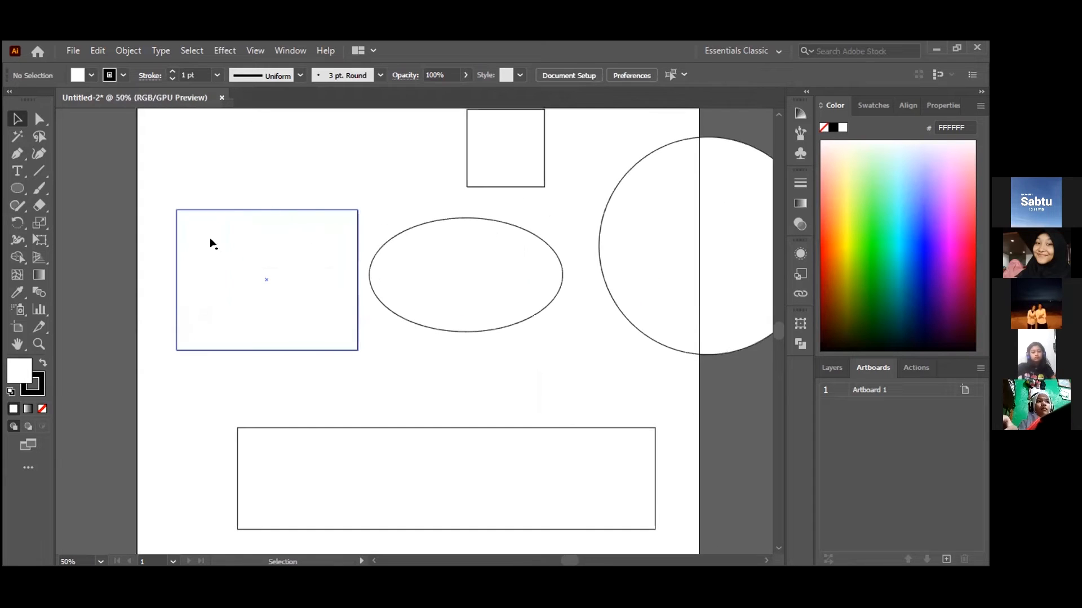
{"action": "scroll", "coordinate": [401, 244], "scroll_direction": "down", "scroll_amount": 3}
{"action": "scroll", "coordinate": [333, 239], "scroll_direction": "up", "scroll_amount": 2}
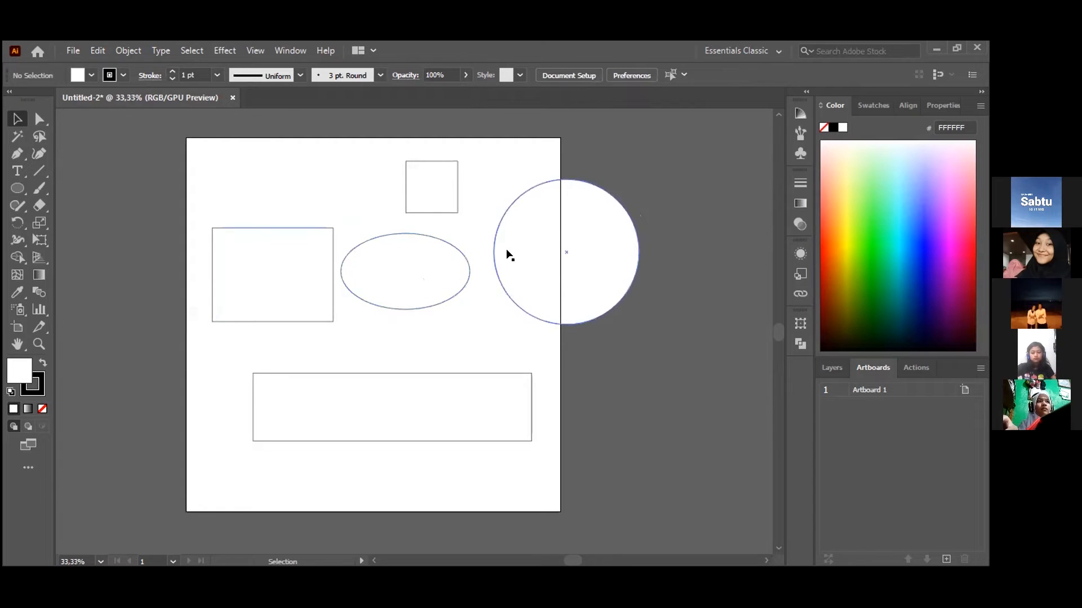
{"action": "scroll", "coordinate": [435, 315], "scroll_direction": "up", "scroll_amount": 3}
{"action": "scroll", "coordinate": [408, 341], "scroll_direction": "up", "scroll_amount": 4}
{"action": "scroll", "coordinate": [432, 400], "scroll_direction": "down", "scroll_amount": 4}
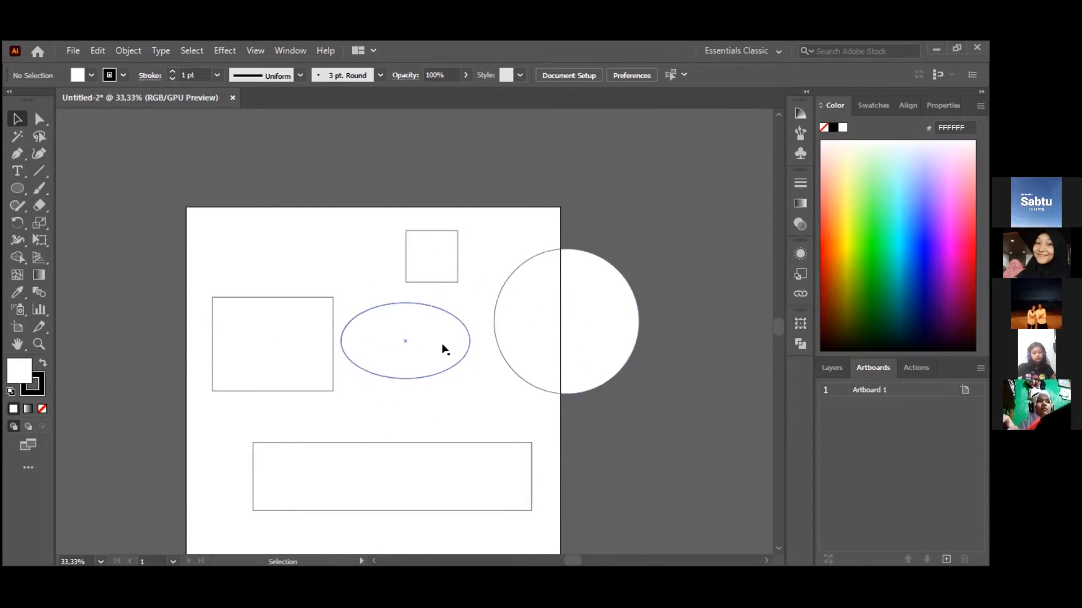
{"action": "scroll", "coordinate": [442, 347], "scroll_direction": "down", "scroll_amount": 4}
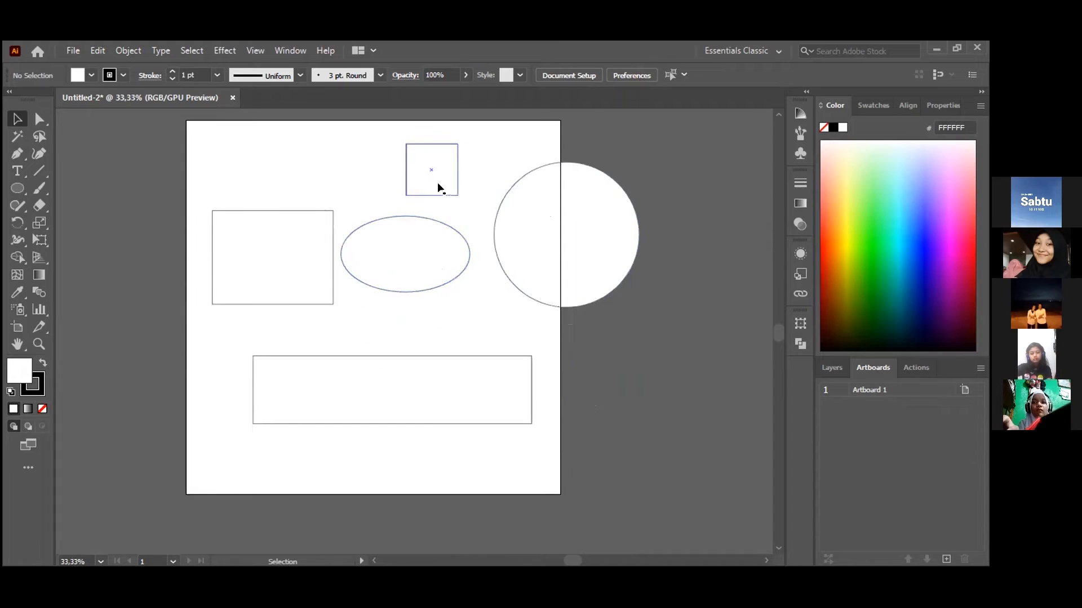
Move the small square, medium rectangle and large circle to the artboard's lower part, and the ellipse to its left side
{"action": "left_click_drag", "start_coordinate": [436, 182], "coordinate": [230, 409]}
{"action": "left_click_drag", "start_coordinate": [269, 241], "coordinate": [249, 468]}
{"action": "left_click_drag", "start_coordinate": [509, 284], "coordinate": [319, 542]}
{"action": "left_click_drag", "start_coordinate": [420, 245], "coordinate": [296, 276]}
{"action": "left_click", "coordinate": [383, 280]}
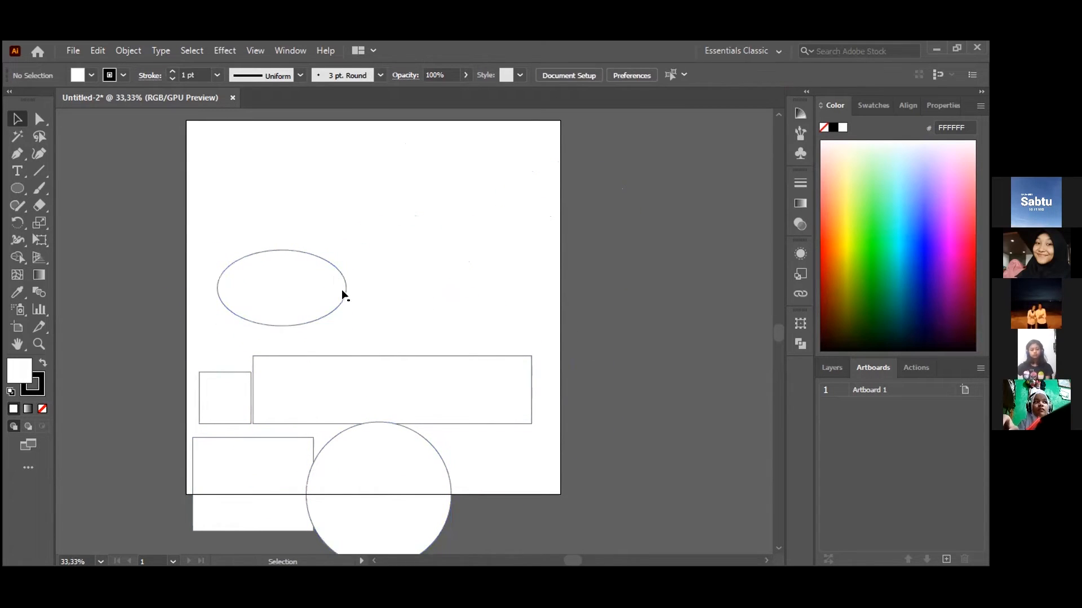
Resize the ellipse freely from its upper-right corner, enlarging it past the artboard's top edge and shrinking it into a flatter ellipse
{"action": "scroll", "coordinate": [343, 296], "scroll_direction": "up", "scroll_amount": 3}
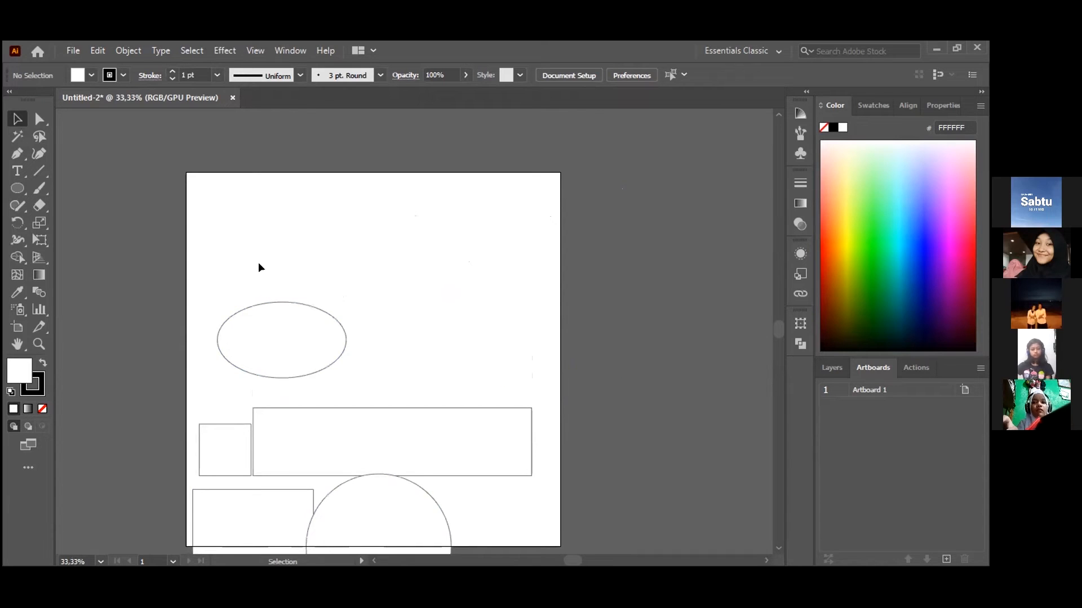
{"action": "left_click", "coordinate": [295, 326]}
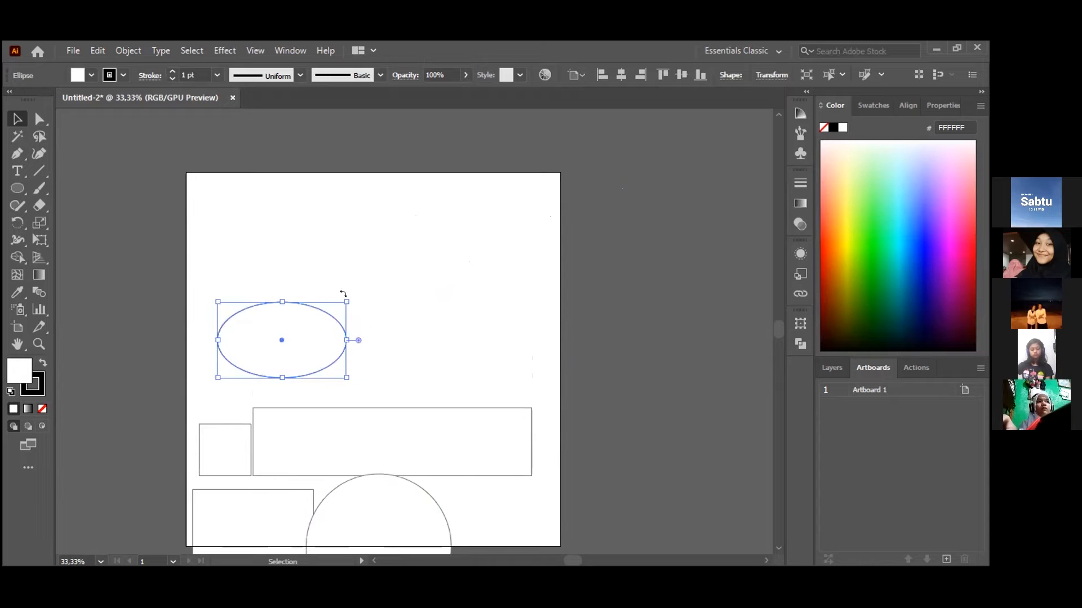
{"action": "left_click_drag", "start_coordinate": [347, 300], "coordinate": [457, 159]}
{"action": "left_click", "coordinate": [504, 219]}
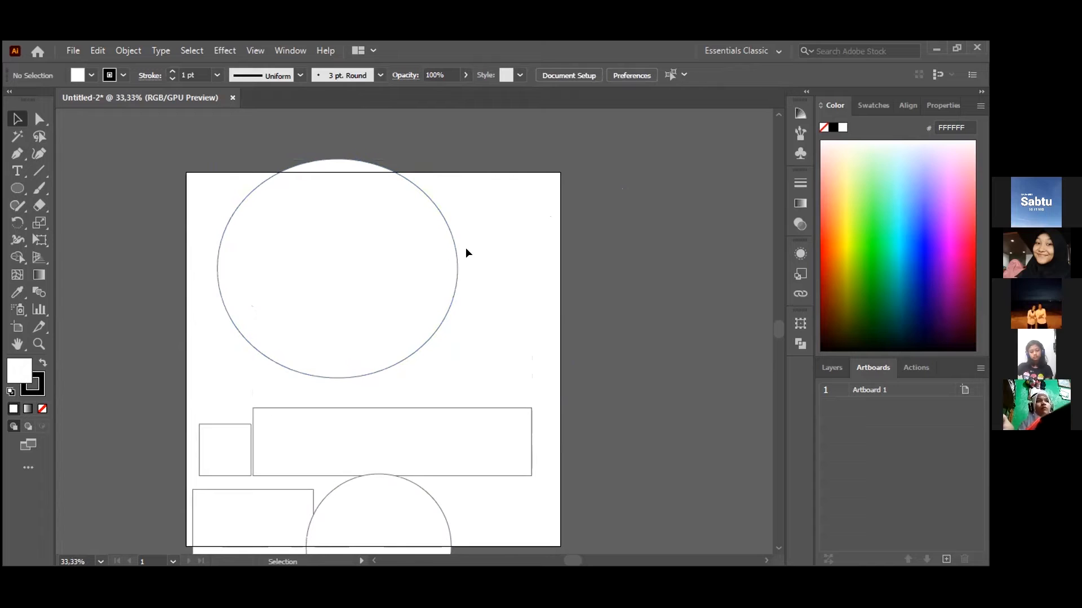
{"action": "left_click", "coordinate": [408, 231]}
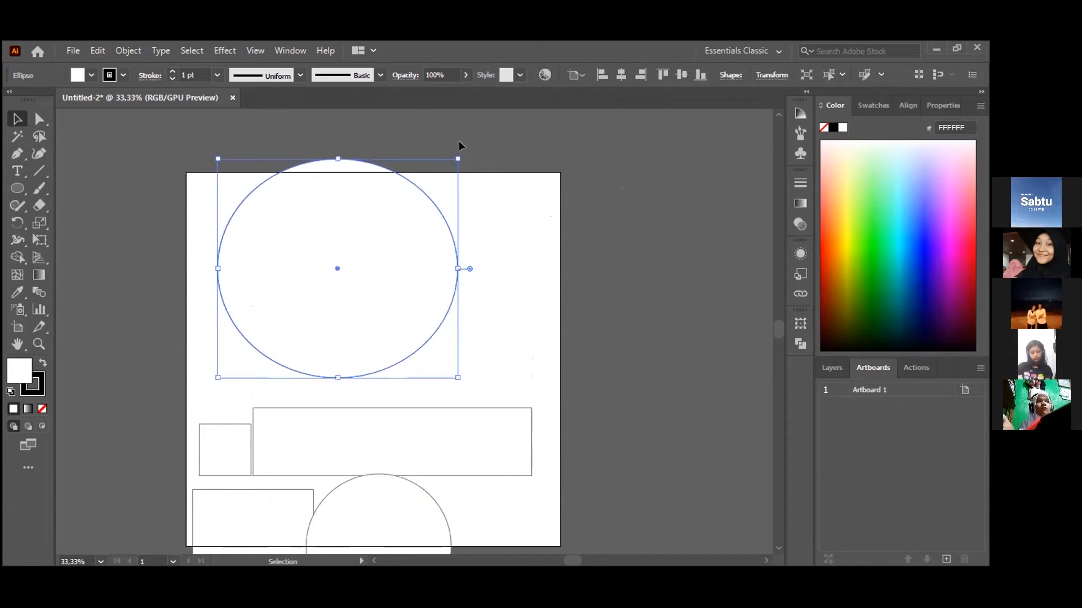
{"action": "left_click_drag", "start_coordinate": [456, 158], "coordinate": [350, 320]}
{"action": "left_click", "coordinate": [169, 353]}
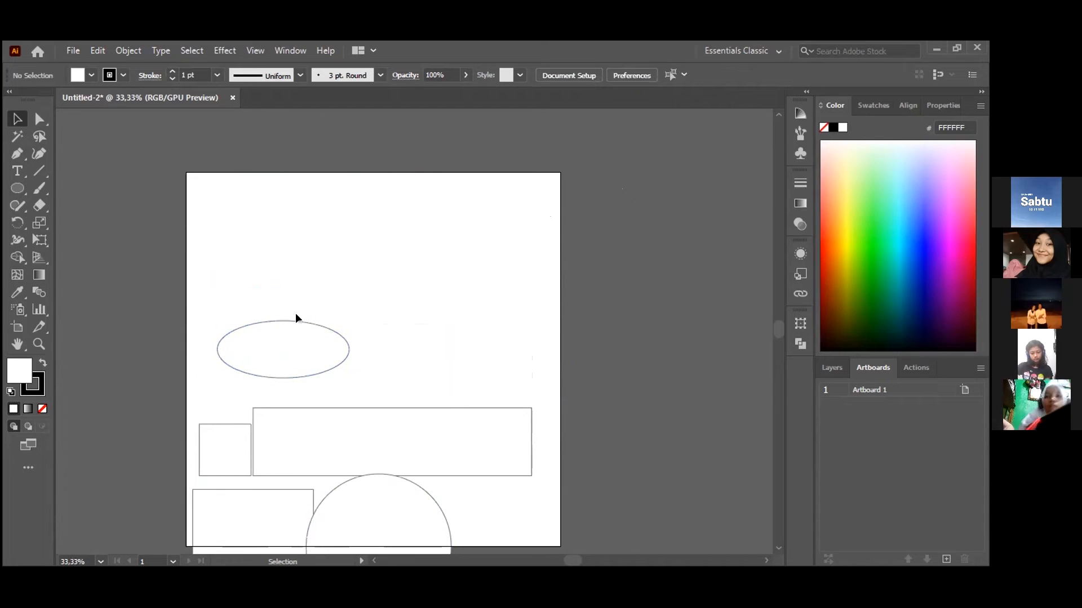
Scale the flat ellipse up proportionally from its upper-right corner until it spans most of the artboard's width
{"action": "left_click", "coordinate": [310, 351]}
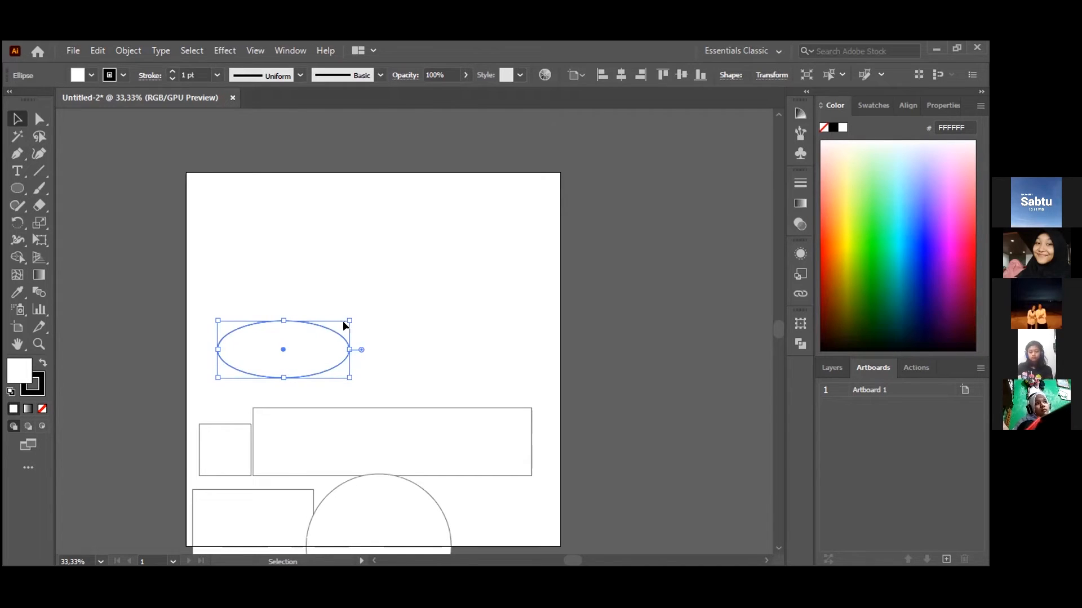
{"action": "left_click_drag", "start_coordinate": [348, 318], "coordinate": [518, 219]}
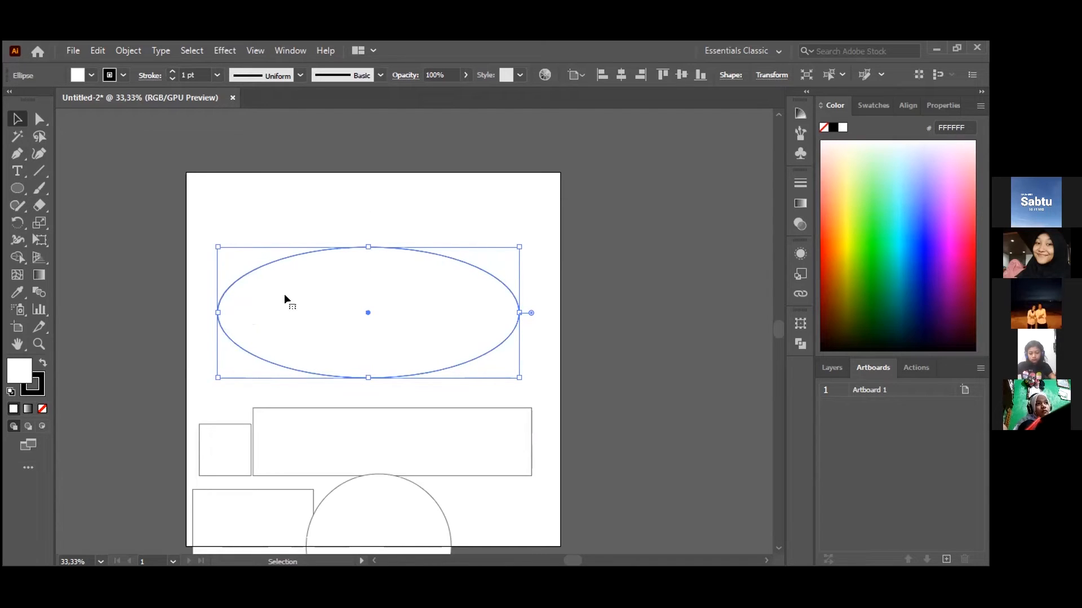
{"action": "left_click_drag", "start_coordinate": [519, 247], "coordinate": [504, 199]}
{"action": "left_click", "coordinate": [365, 321]}
{"action": "left_click", "coordinate": [306, 343]}
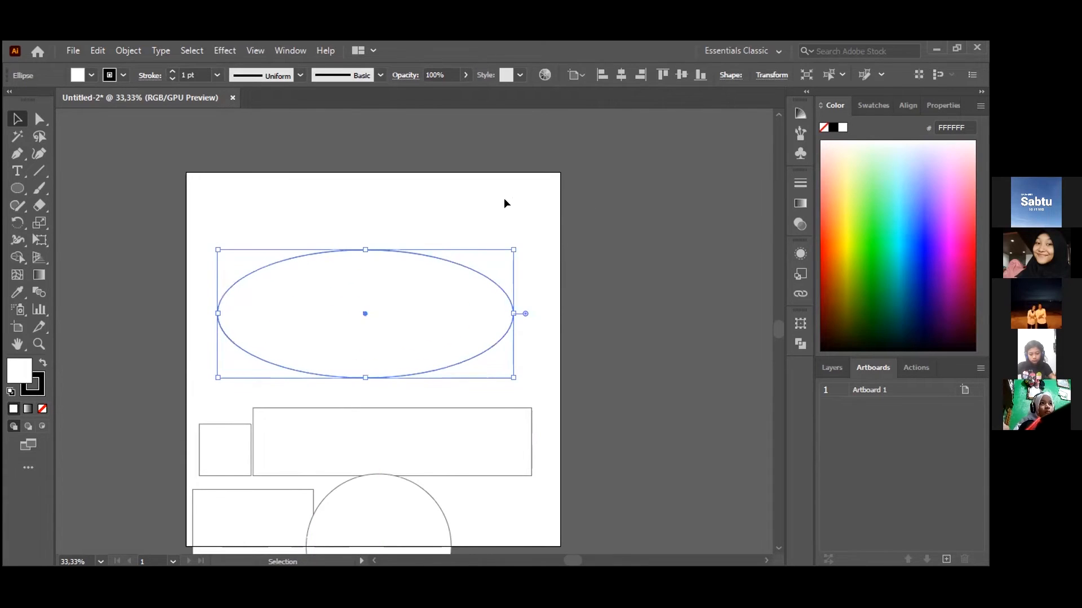
{"action": "left_click", "coordinate": [504, 198]}
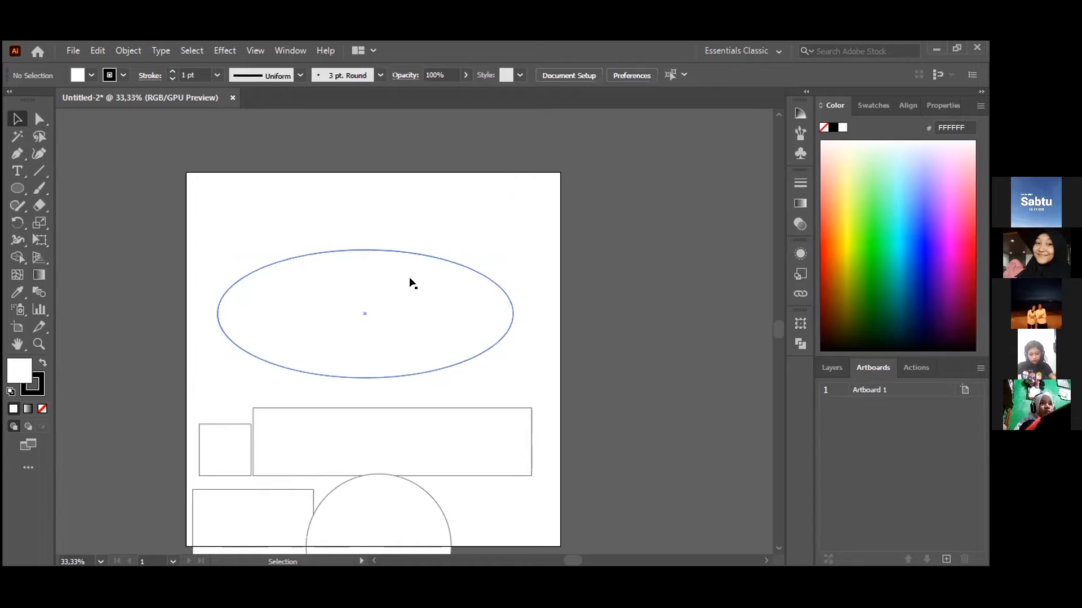
Move the large ellipse up and slightly right, near the artboard's top edge
{"action": "scroll", "coordinate": [340, 217], "scroll_direction": "down", "scroll_amount": 4}
{"action": "scroll", "coordinate": [482, 294], "scroll_direction": "up", "scroll_amount": 5}
{"action": "left_click_drag", "start_coordinate": [447, 335], "coordinate": [459, 287]}
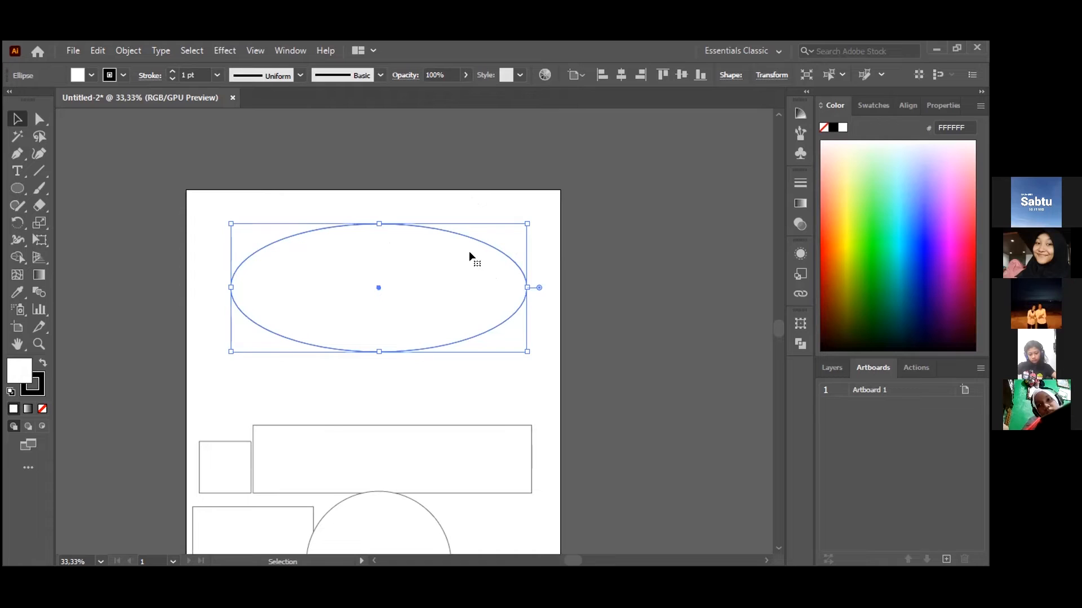
{"action": "left_click", "coordinate": [483, 219]}
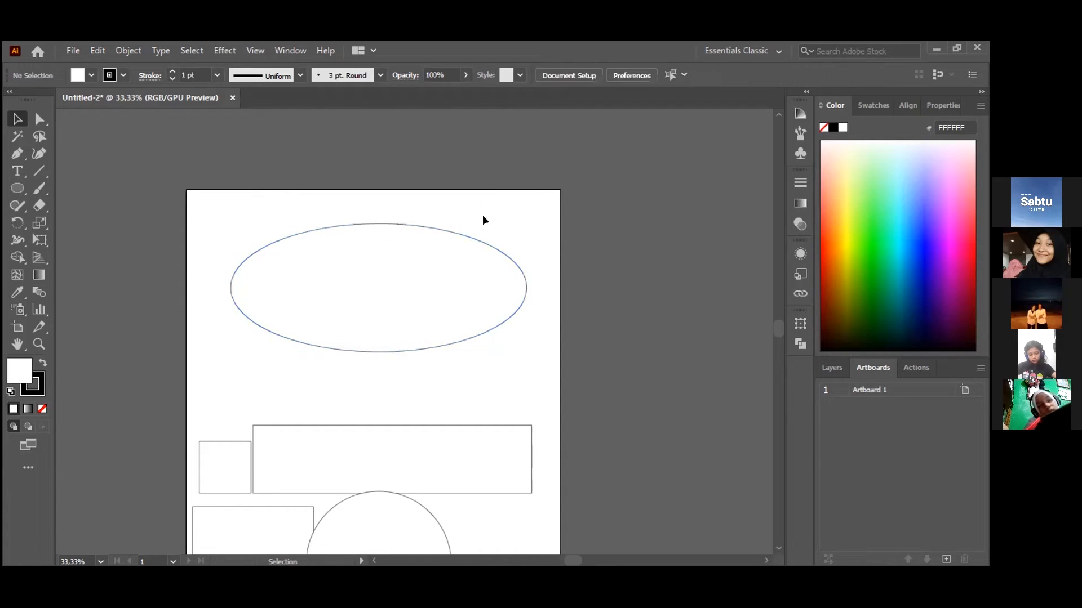
Rotate the large ellipse slightly counterclockwise so that its right end tilts upward
{"action": "left_click", "coordinate": [363, 289]}
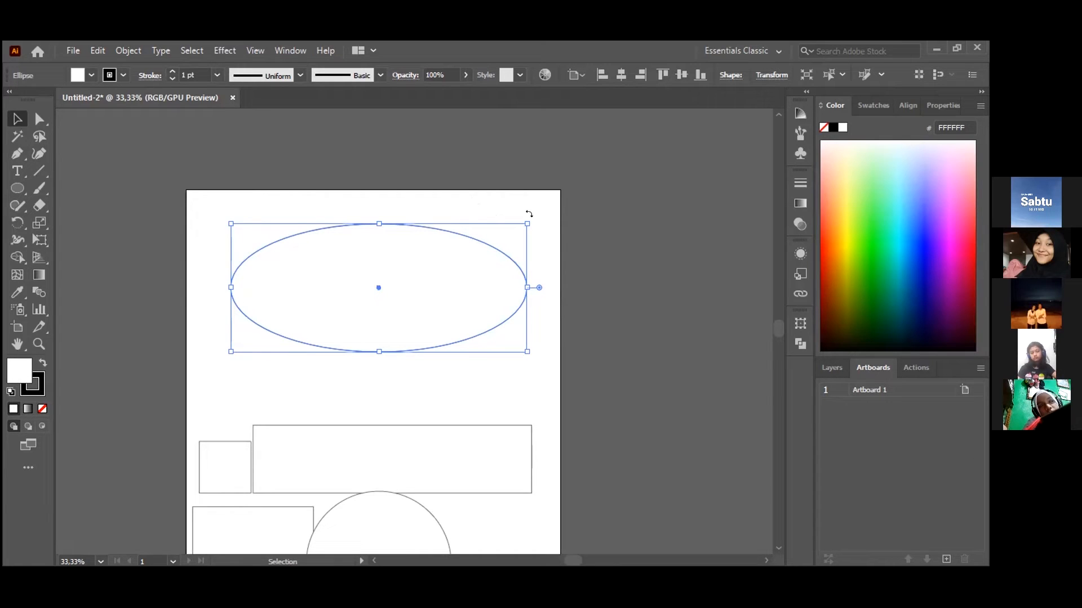
{"action": "left_click_drag", "start_coordinate": [529, 213], "coordinate": [483, 258]}
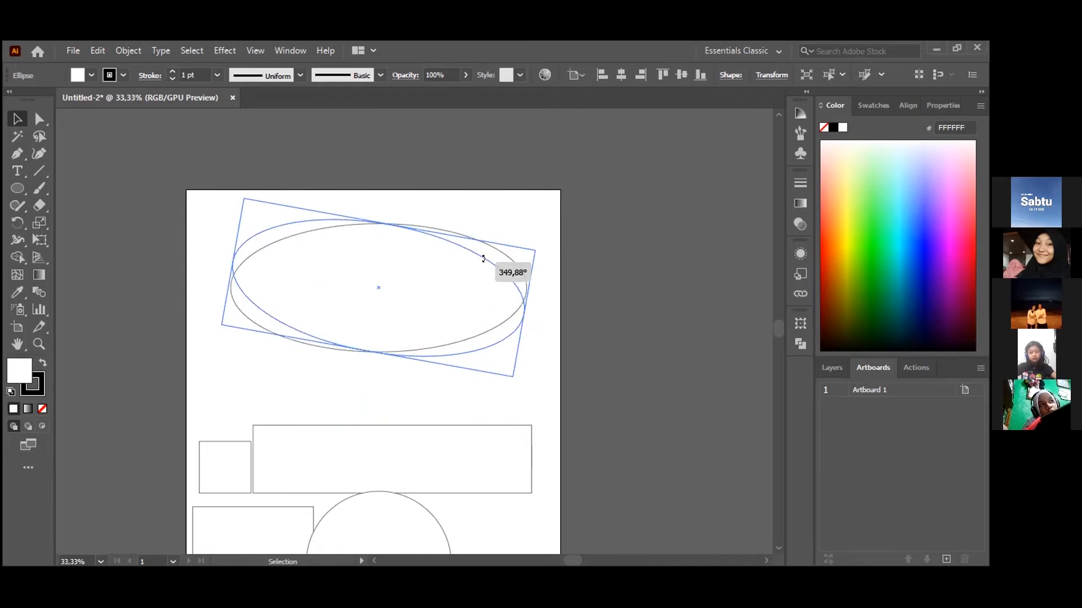
{"action": "left_click_drag", "start_coordinate": [505, 207], "coordinate": [505, 163]}
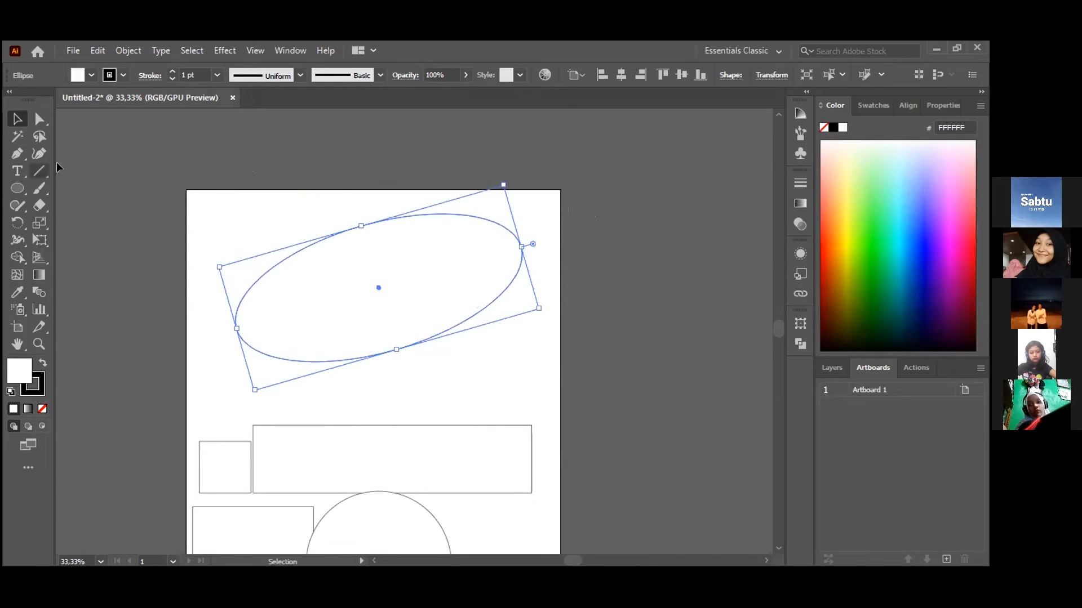
{"action": "left_click", "coordinate": [267, 195]}
Move the tilted ellipse left and slightly up, into the artboard's upper-left area
{"action": "scroll", "coordinate": [345, 195], "scroll_direction": "down", "scroll_amount": 2}
{"action": "scroll", "coordinate": [394, 242], "scroll_direction": "down", "scroll_amount": 1}
{"action": "scroll", "coordinate": [413, 302], "scroll_direction": "up", "scroll_amount": 2}
{"action": "left_click_drag", "start_coordinate": [362, 284], "coordinate": [319, 273]}
{"action": "left_click", "coordinate": [395, 343]}
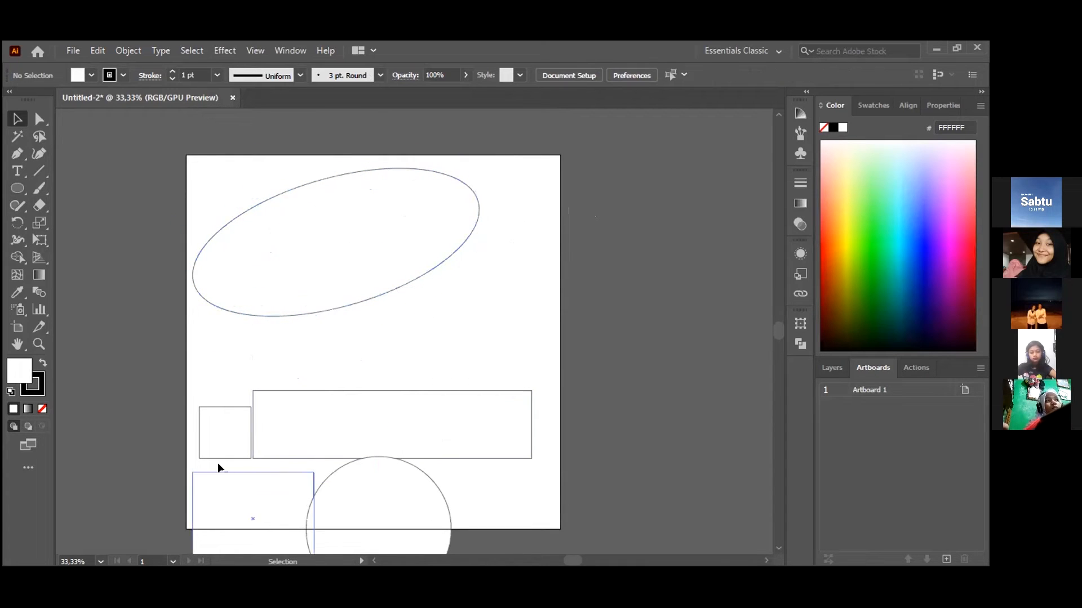
Move the small square to the artboard's upper-right corner and the medium rectangle below it along the right edge
{"action": "left_click_drag", "start_coordinate": [218, 440], "coordinate": [512, 208]}
{"action": "left_click", "coordinate": [412, 386]}
{"action": "left_click_drag", "start_coordinate": [253, 519], "coordinate": [503, 330]}
{"action": "left_click", "coordinate": [527, 256]}
Move the wide rectangle to the artboard's lower left and the circle to its lower right, overlapping the rectangle's end
{"action": "left_click_drag", "start_coordinate": [379, 434], "coordinate": [331, 486]}
{"action": "left_click_drag", "start_coordinate": [437, 529], "coordinate": [541, 444]}
{"action": "left_click", "coordinate": [620, 415]}
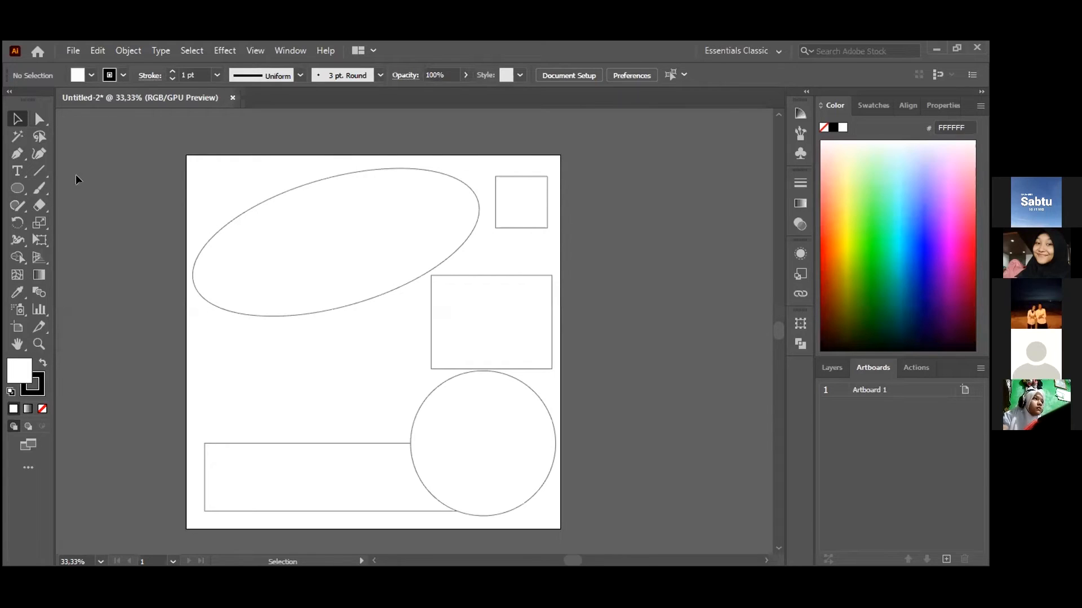
{"action": "key", "text": "a"}
{"action": "left_click", "coordinate": [274, 225]}
{"action": "left_click", "coordinate": [128, 276]}
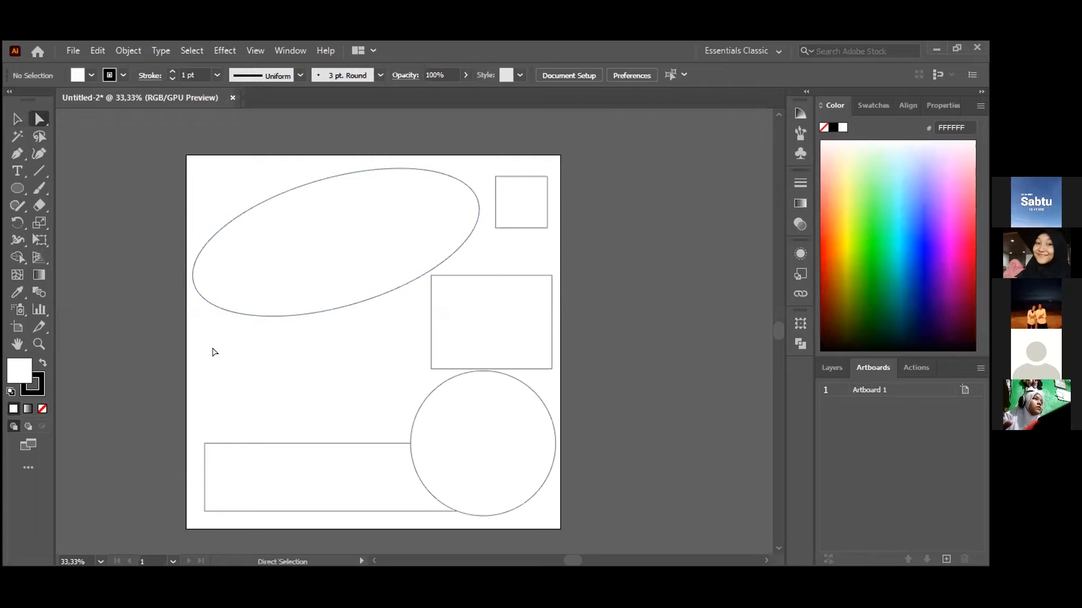
{"action": "scroll", "coordinate": [331, 299], "scroll_direction": "down", "scroll_amount": 4}
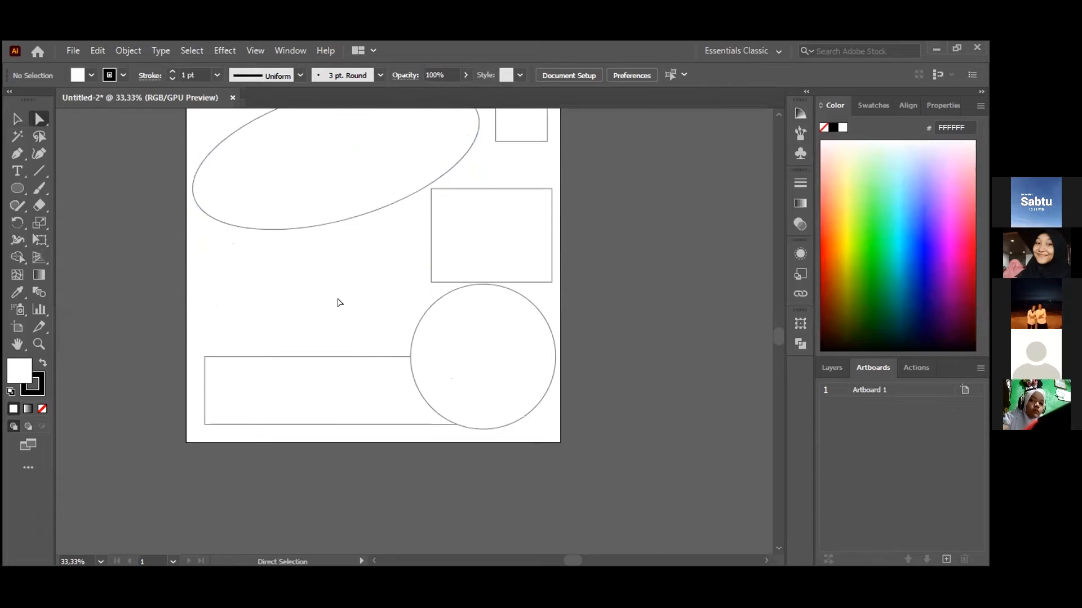
{"action": "scroll", "coordinate": [362, 328], "scroll_direction": "up", "scroll_amount": 3}
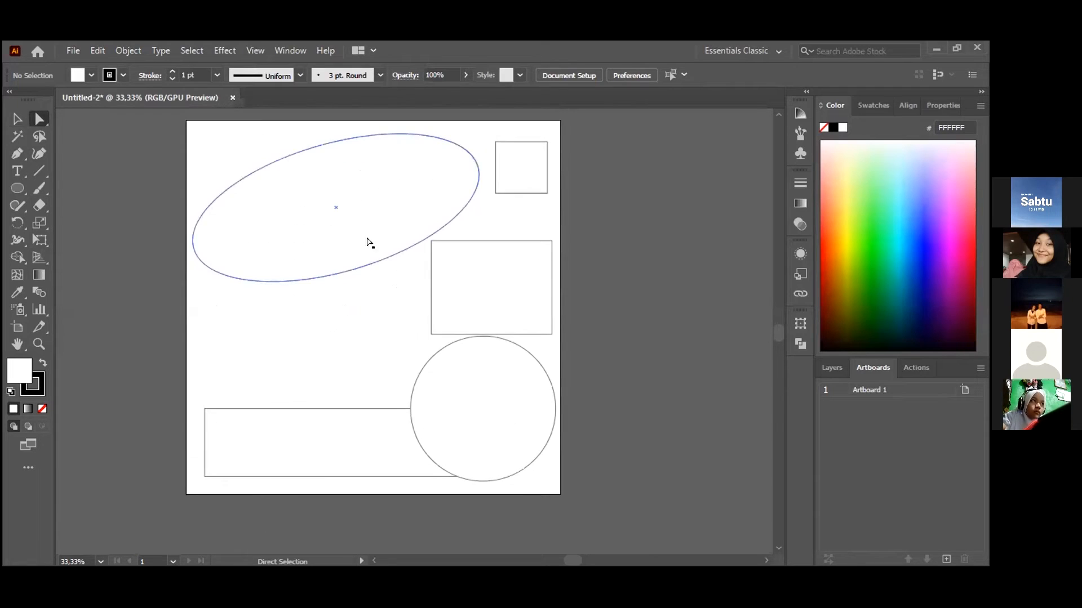
{"action": "scroll", "coordinate": [380, 261], "scroll_direction": "down", "scroll_amount": 4}
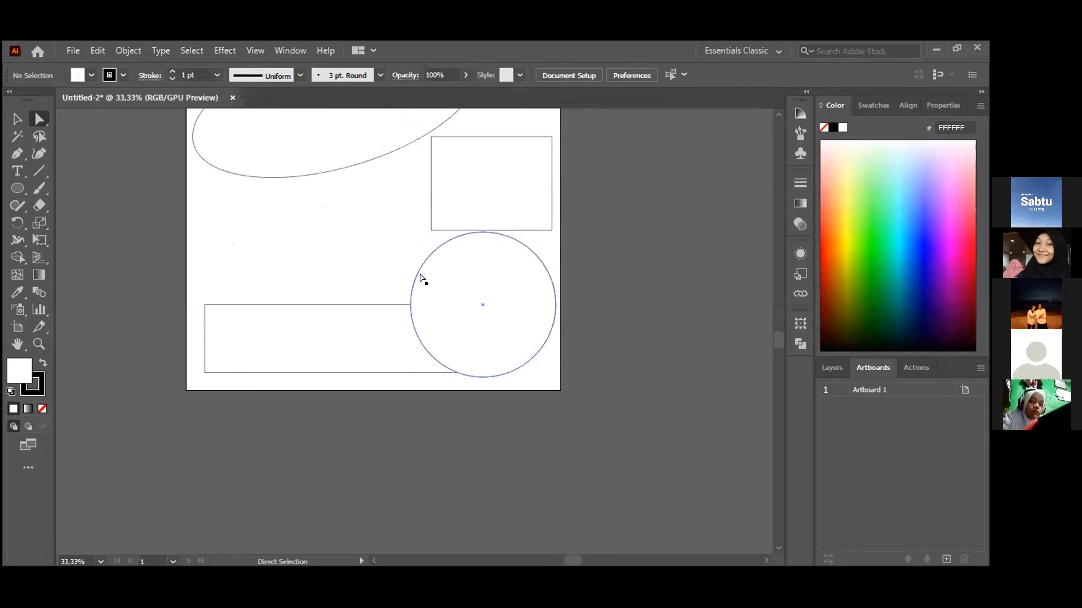
{"action": "scroll", "coordinate": [423, 282], "scroll_direction": "up", "scroll_amount": 3}
{"action": "left_click", "coordinate": [525, 247]}
{"action": "left_click", "coordinate": [409, 259]}
Rearrange the shapes: ellipse across the artboard's bottom edge, medium rectangle to the upper middle, small square to the lower left
{"action": "key", "text": "v"}
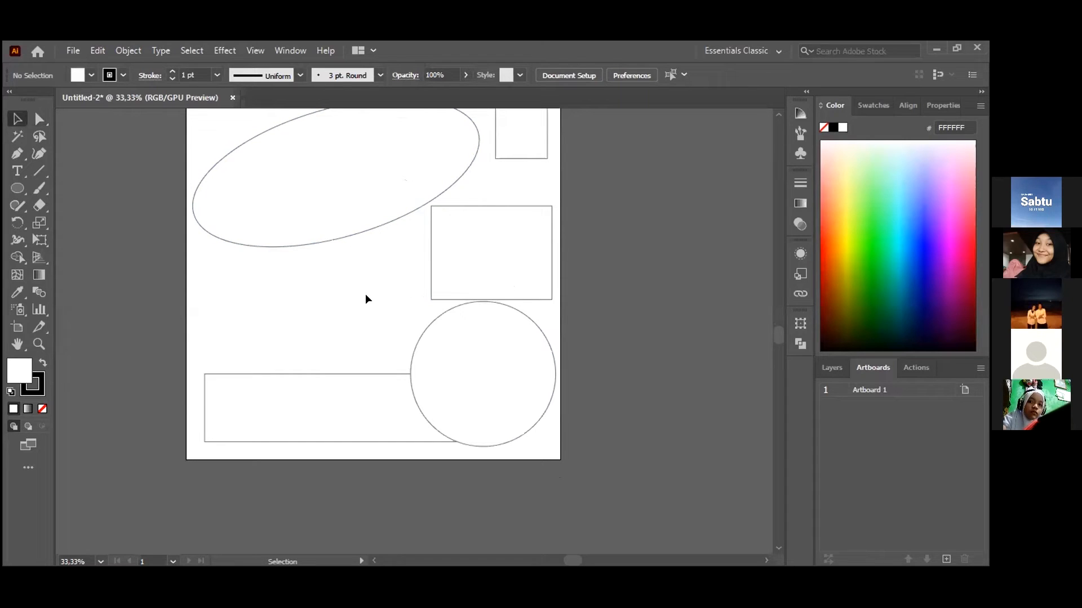
{"action": "scroll", "coordinate": [366, 298], "scroll_direction": "up", "scroll_amount": 2}
{"action": "left_click_drag", "start_coordinate": [374, 252], "coordinate": [373, 513]}
{"action": "left_click_drag", "start_coordinate": [471, 289], "coordinate": [330, 221]}
{"action": "left_click_drag", "start_coordinate": [536, 169], "coordinate": [249, 403]}
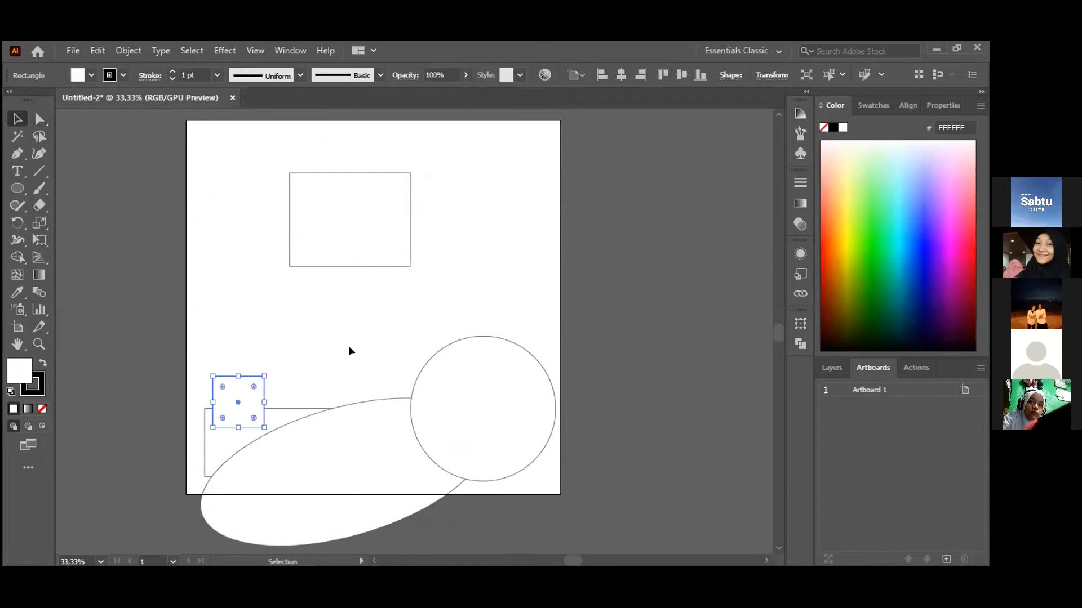
{"action": "left_click", "coordinate": [349, 347]}
{"action": "scroll", "coordinate": [372, 395], "scroll_direction": "up", "scroll_amount": 2}
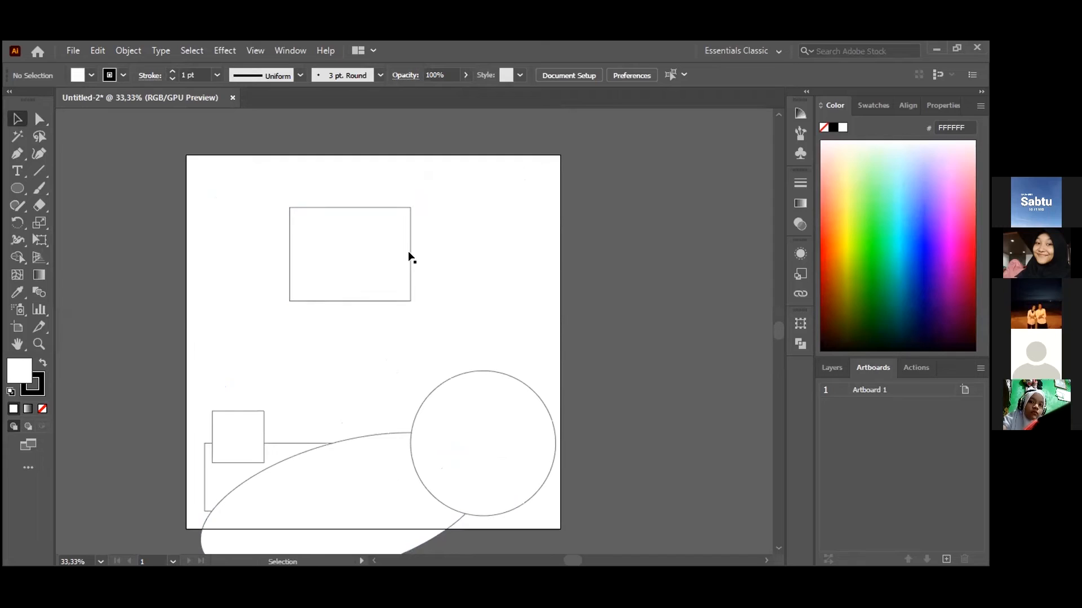
Slant the medium rectangle into a parallelogram by raising only its right edge with Direct Selection
{"action": "left_click", "coordinate": [355, 224]}
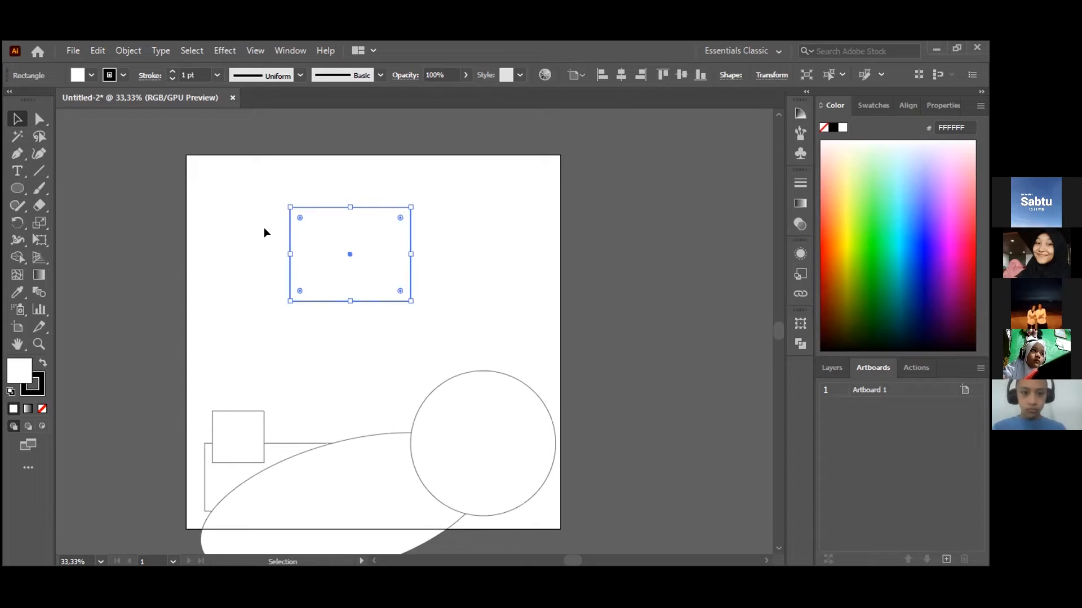
{"action": "left_click", "coordinate": [471, 212]}
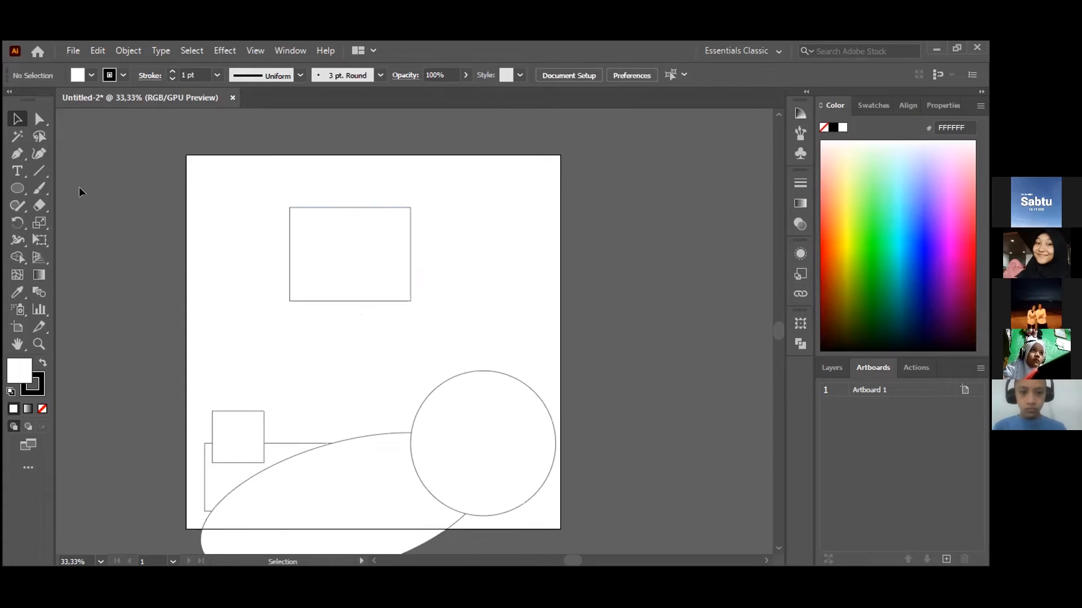
{"action": "left_click", "coordinate": [39, 119]}
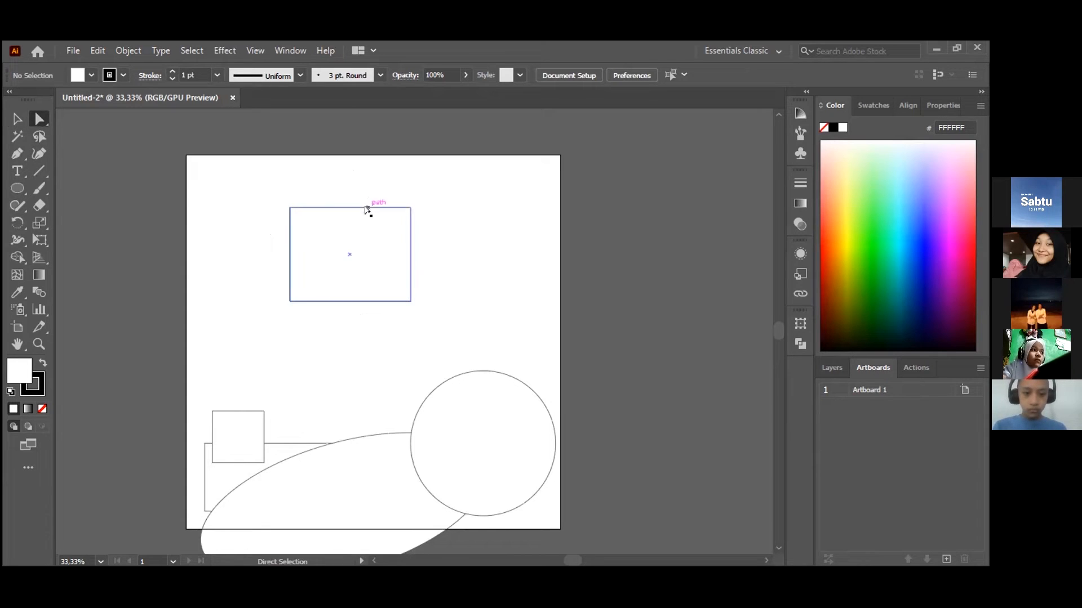
{"action": "left_click", "coordinate": [410, 257]}
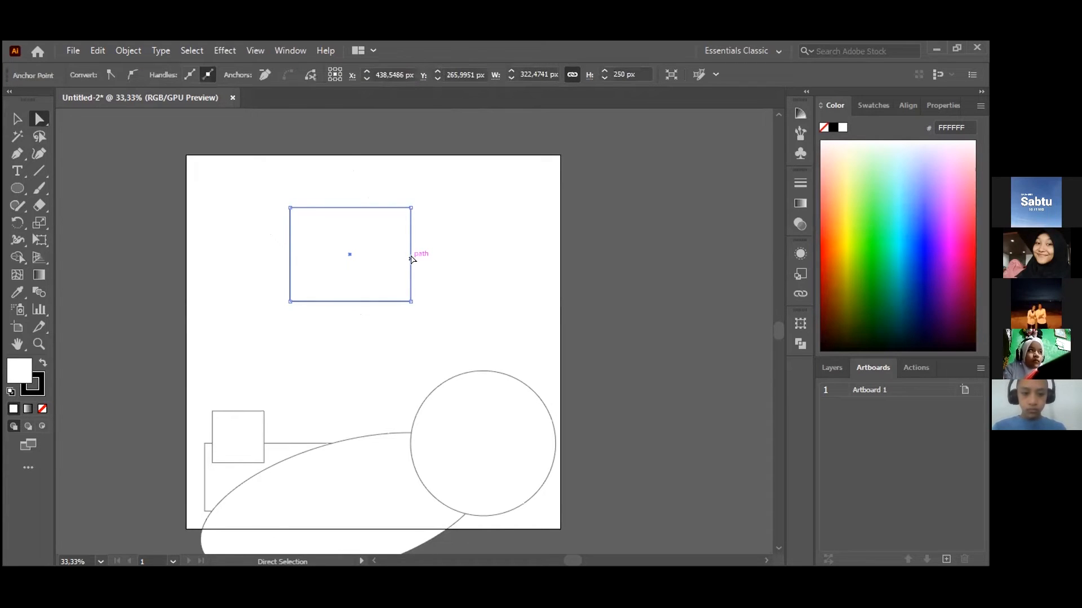
{"action": "left_click_drag", "start_coordinate": [411, 254], "coordinate": [412, 209]}
{"action": "left_click_drag", "start_coordinate": [408, 208], "coordinate": [408, 208]}
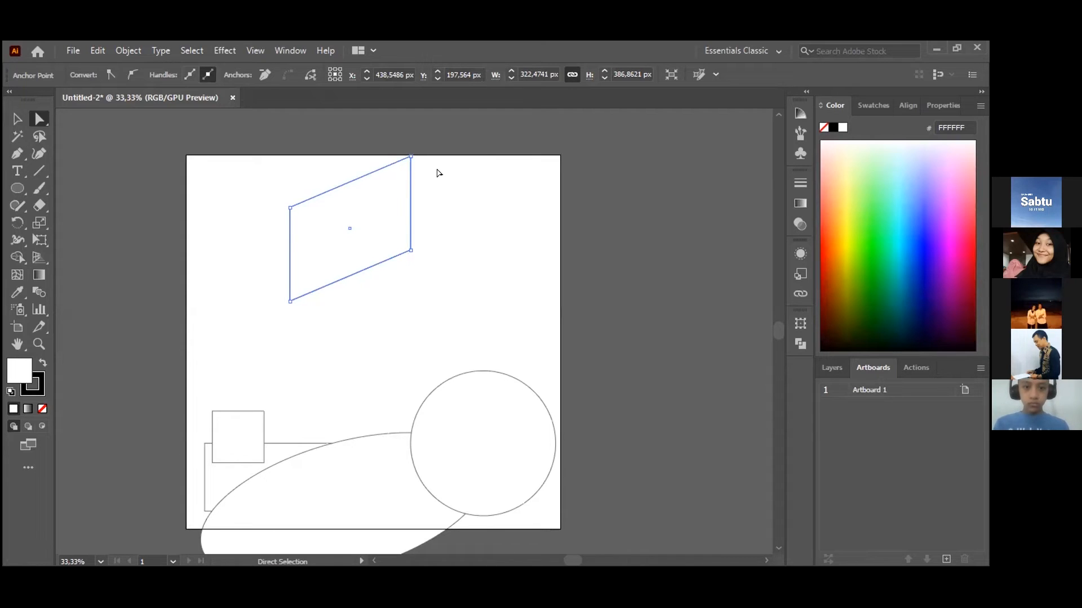
Reshape the parallelogram into a checkmark by moving its upper two and lower-left corner points inward
{"action": "left_click", "coordinate": [411, 157]}
{"action": "left_click_drag", "start_coordinate": [411, 157], "coordinate": [310, 274]}
{"action": "left_click", "coordinate": [289, 208]}
{"action": "left_click_drag", "start_coordinate": [288, 208], "coordinate": [295, 252]}
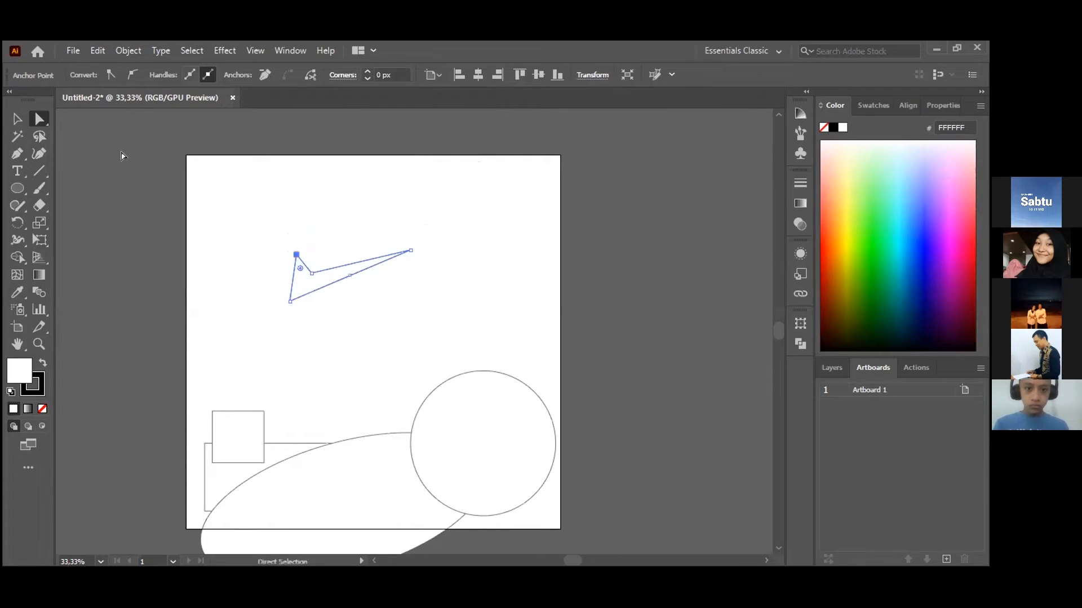
{"action": "left_click_drag", "start_coordinate": [290, 301], "coordinate": [304, 295]}
Move the whole checkmark shape to the artboard's upper-left corner and deselect it
{"action": "left_click", "coordinate": [25, 117]}
{"action": "left_click", "coordinate": [204, 135]}
{"action": "left_click_drag", "start_coordinate": [355, 269], "coordinate": [286, 200]}
{"action": "left_click", "coordinate": [454, 191]}
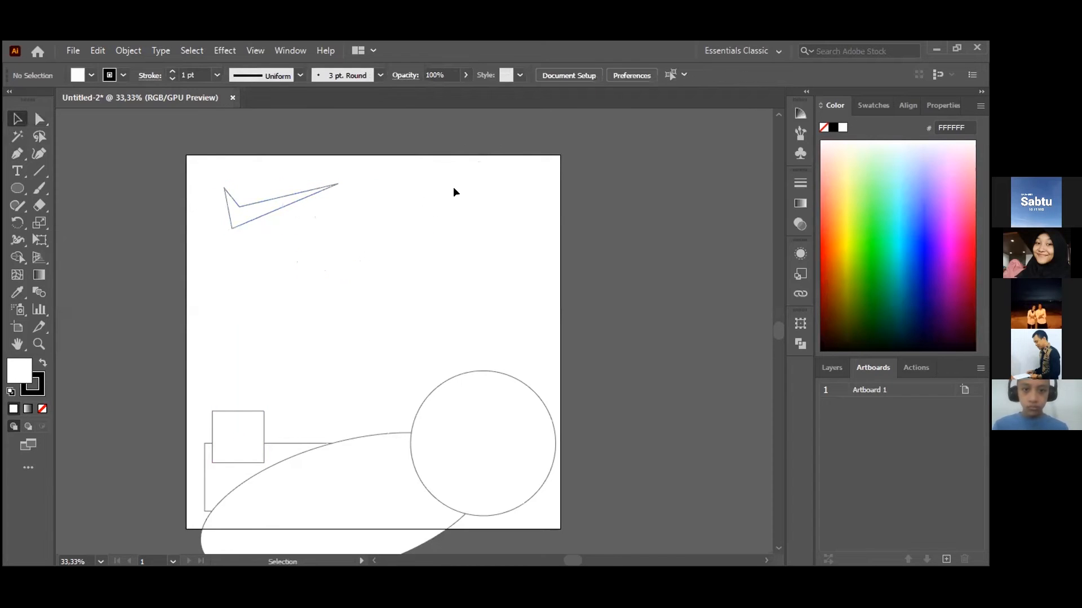
Move the tilted ellipse beyond the artboard's lower-right edge and the circle to the middle, below the checkmark
{"action": "left_click", "coordinate": [38, 119]}
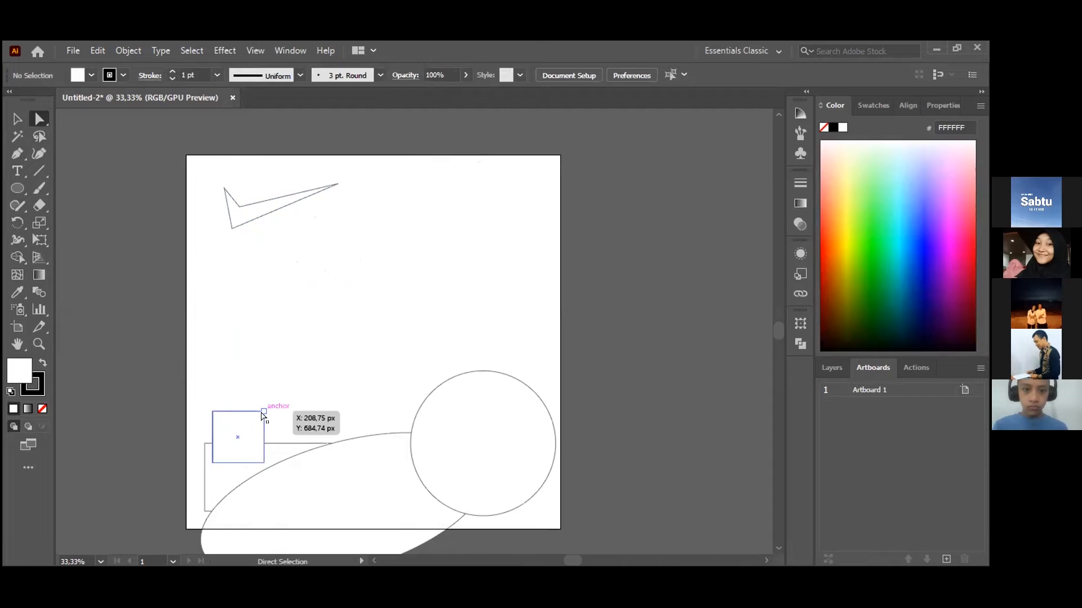
{"action": "left_click", "coordinate": [17, 119]}
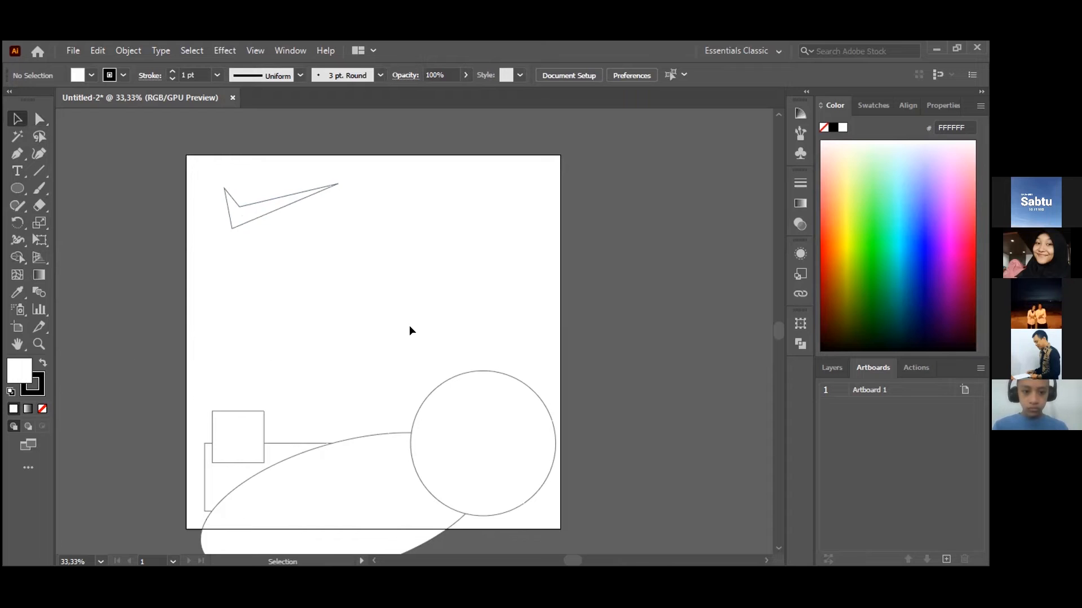
{"action": "left_click_drag", "start_coordinate": [383, 501], "coordinate": [704, 470]}
{"action": "left_click", "coordinate": [565, 357]}
{"action": "left_click_drag", "start_coordinate": [513, 454], "coordinate": [353, 312]}
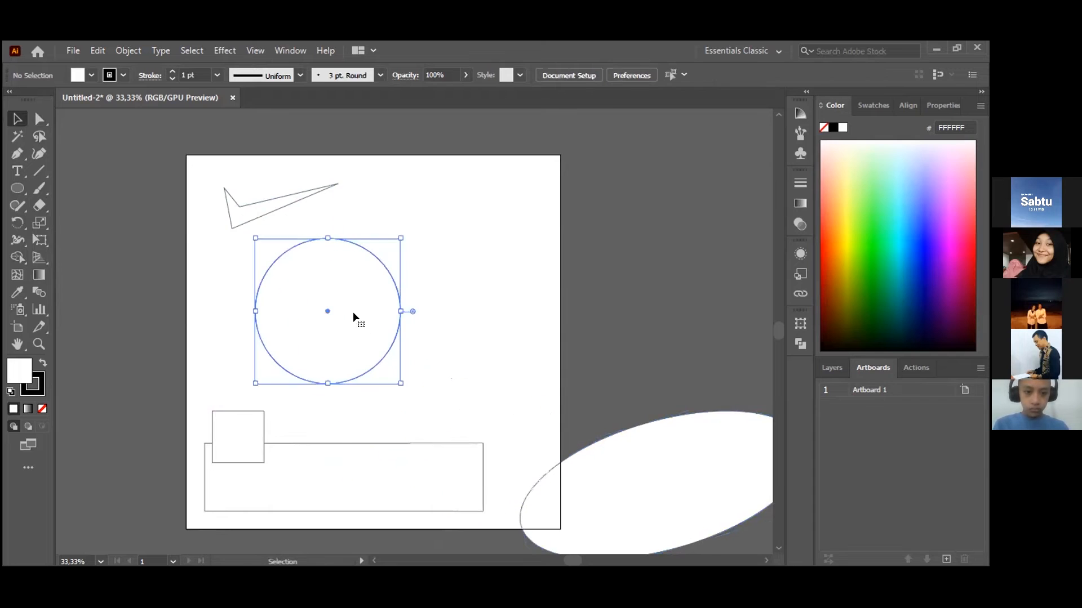
Draw one large ellipse overlapping the circle's right side and a smaller upright one overlapping its left side
{"action": "right_click", "coordinate": [17, 191]}
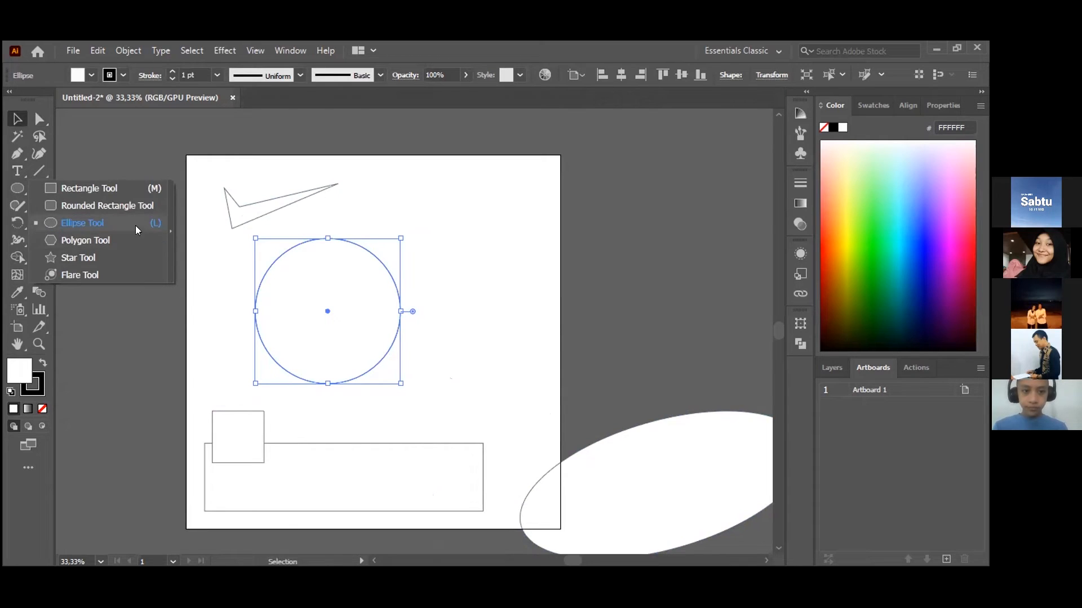
{"action": "left_click", "coordinate": [430, 254]}
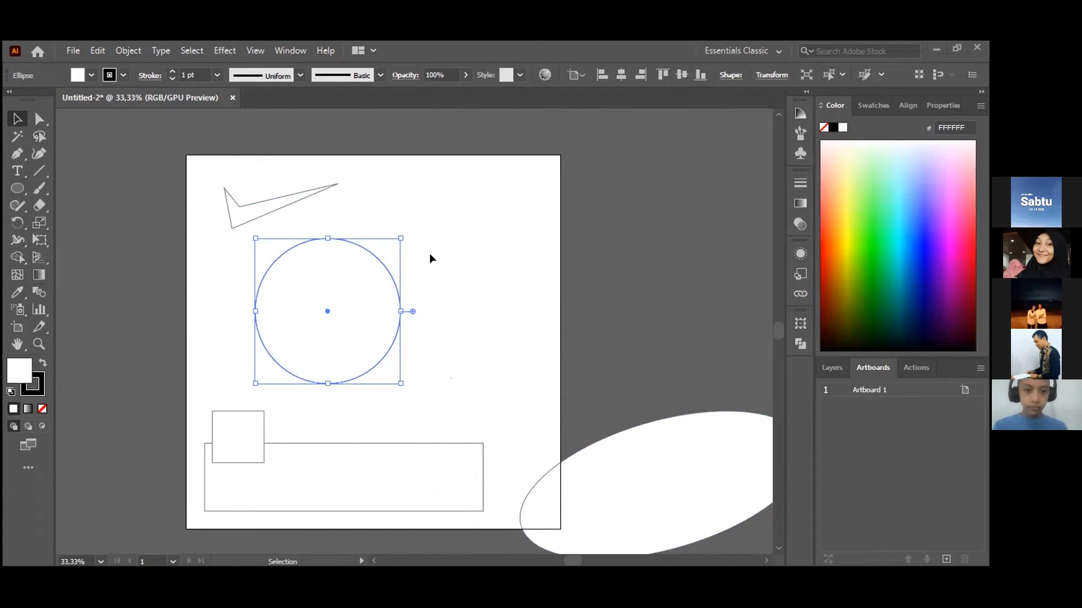
{"action": "left_click", "coordinate": [18, 188]}
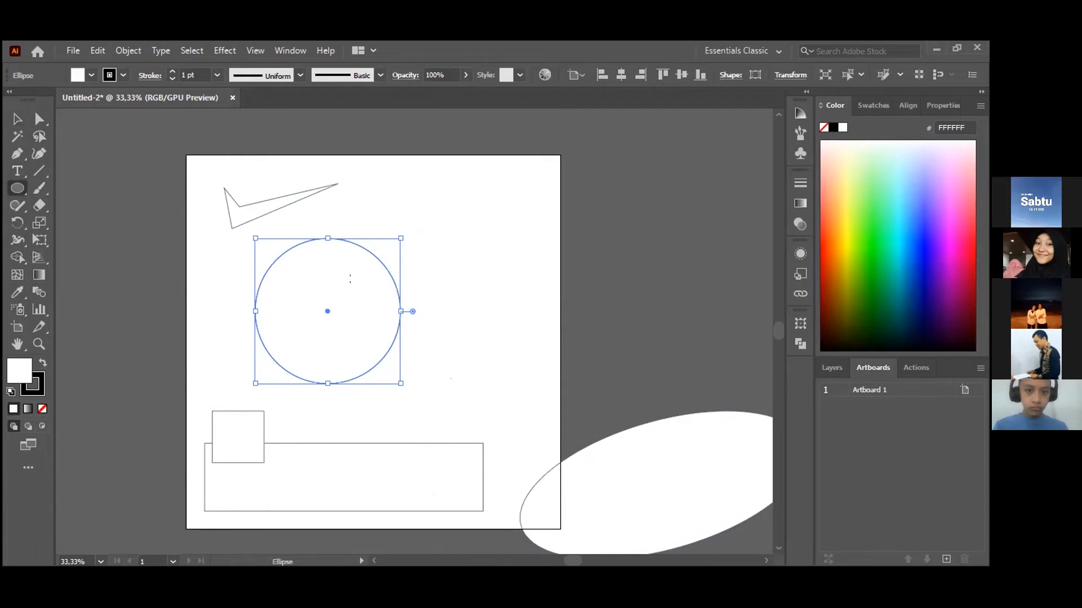
{"action": "left_click_drag", "start_coordinate": [324, 258], "coordinate": [468, 383]}
{"action": "left_click_drag", "start_coordinate": [202, 247], "coordinate": [281, 342]}
{"action": "left_click", "coordinate": [17, 119]}
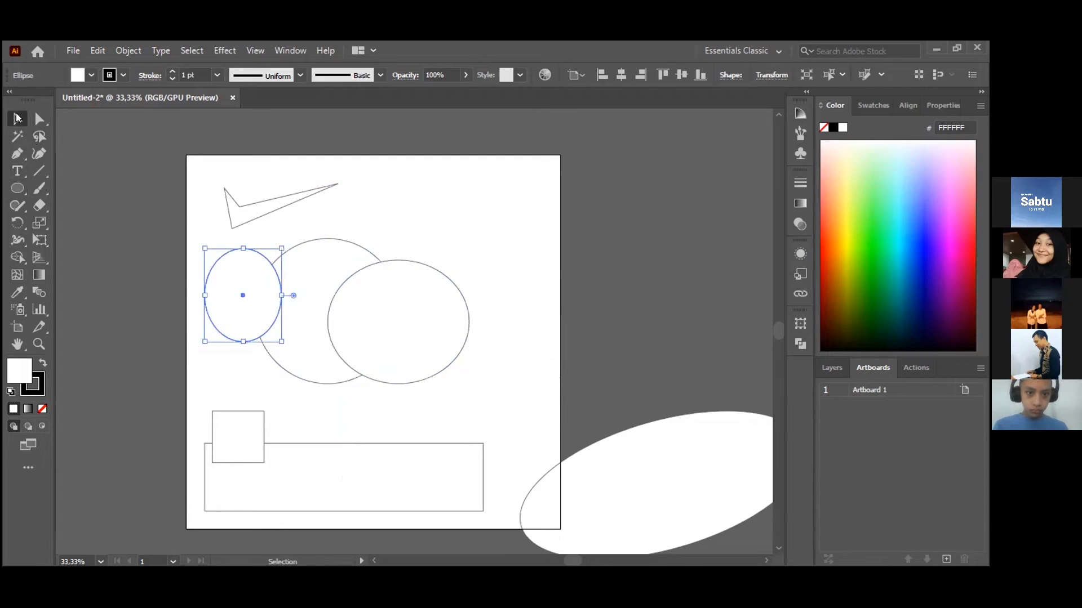
{"action": "left_click", "coordinate": [539, 254]}
Shift the three overlapping round shapes slightly right and merge the small ellipse with the circle's uncovered area using Shape Builder
{"action": "scroll", "coordinate": [512, 307], "scroll_direction": "down", "scroll_amount": 3}
{"action": "scroll", "coordinate": [167, 314], "scroll_direction": "up", "scroll_amount": 2}
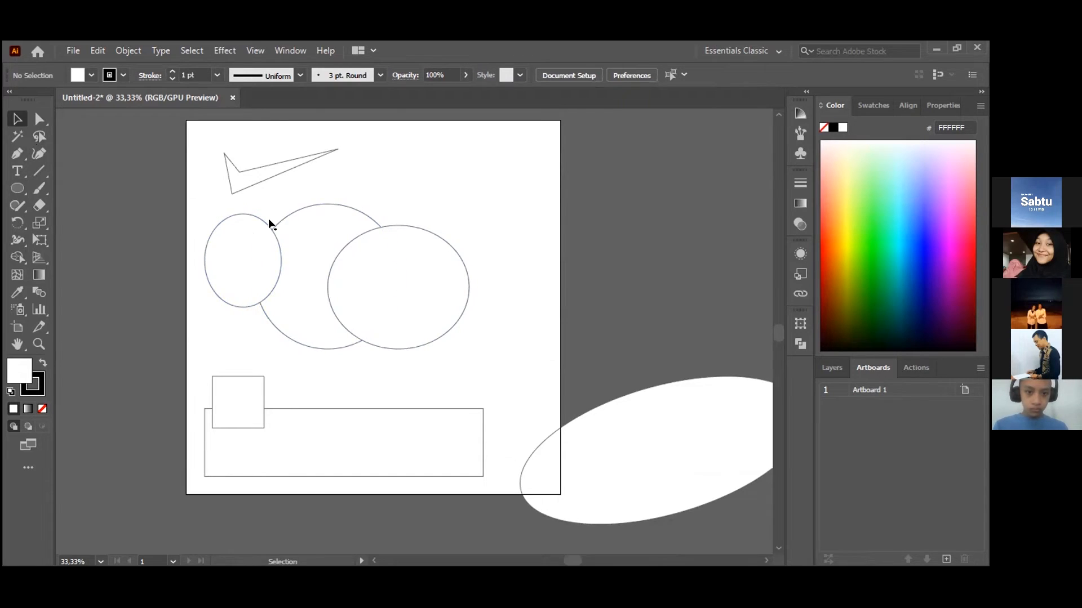
{"action": "left_click_drag", "start_coordinate": [202, 209], "coordinate": [505, 333]}
{"action": "left_click_drag", "start_coordinate": [314, 275], "coordinate": [358, 285]}
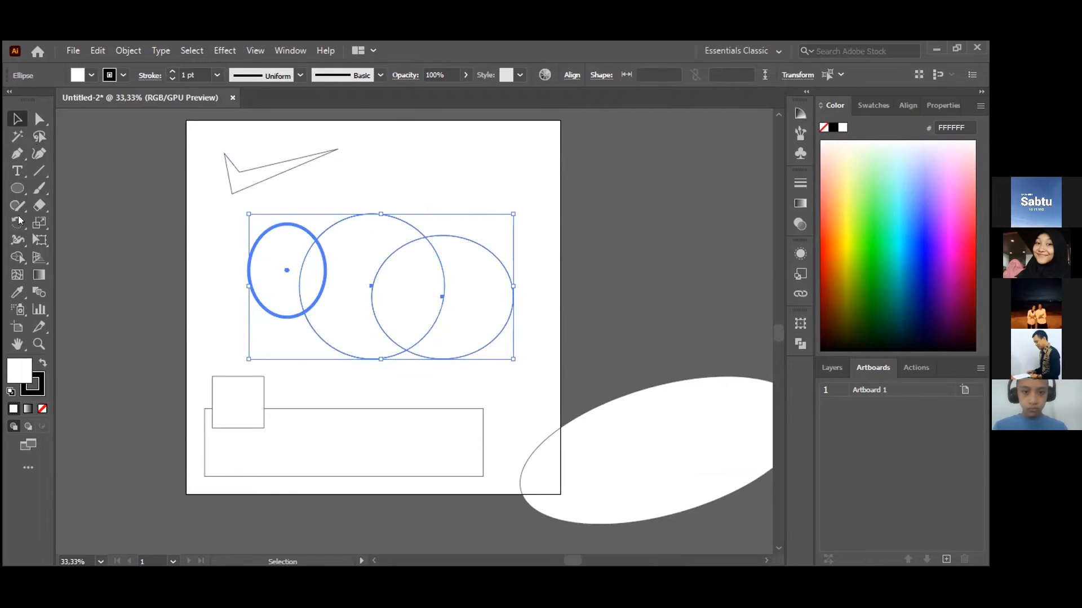
{"action": "left_click", "coordinate": [18, 257]}
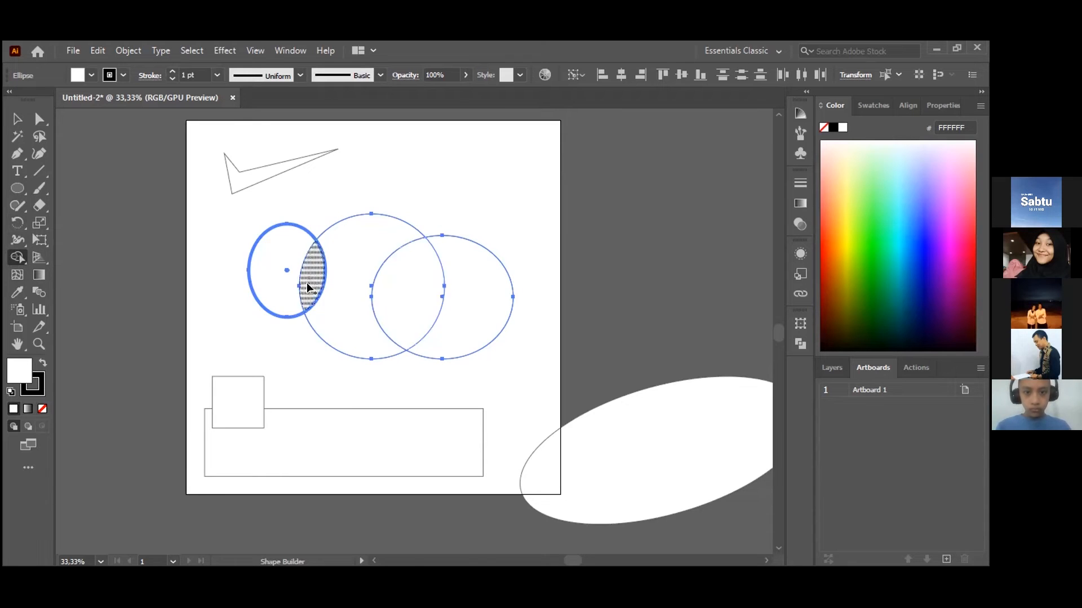
{"action": "left_click_drag", "start_coordinate": [299, 276], "coordinate": [292, 256]}
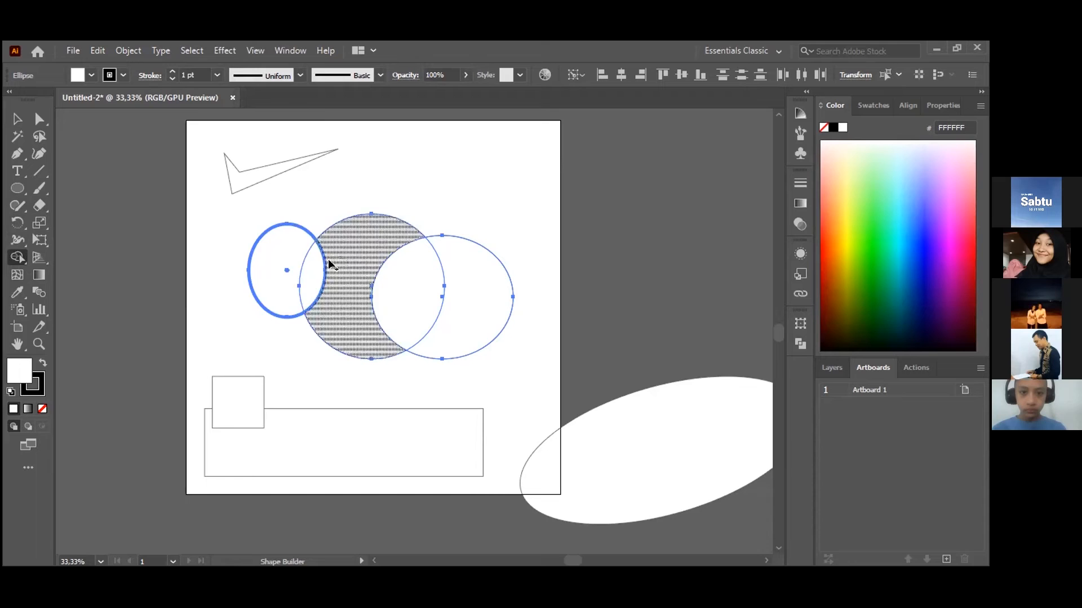
{"action": "left_click", "coordinate": [270, 252]}
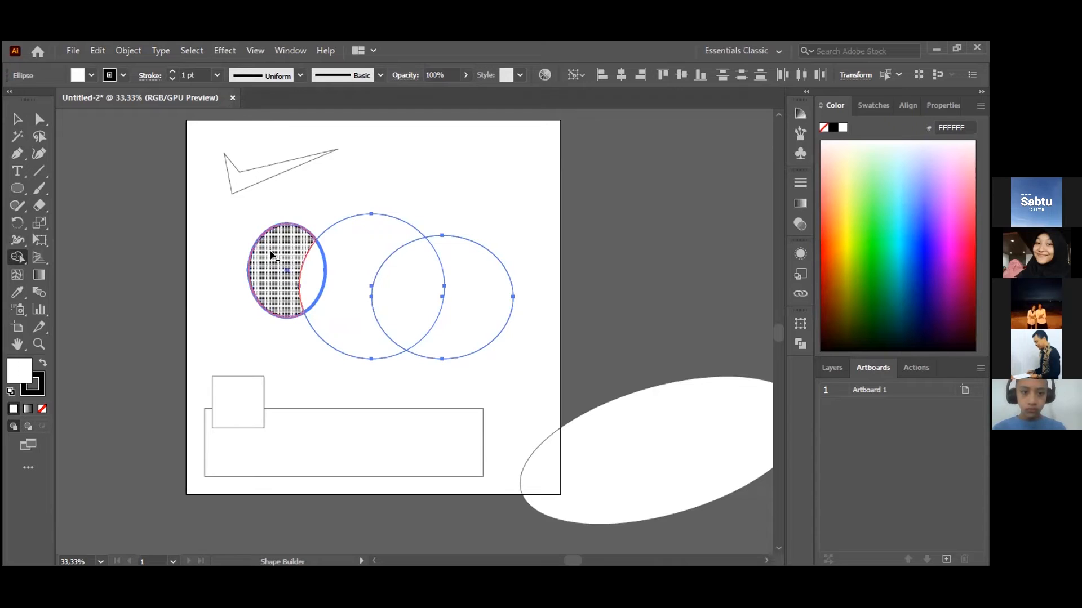
{"action": "mouse_move", "coordinate": [304, 257]}
{"action": "left_mouse_down"}
{"action": "mouse_move", "coordinate": [343, 263]}
{"action": "mouse_move", "coordinate": [385, 241]}
{"action": "left_mouse_up"}
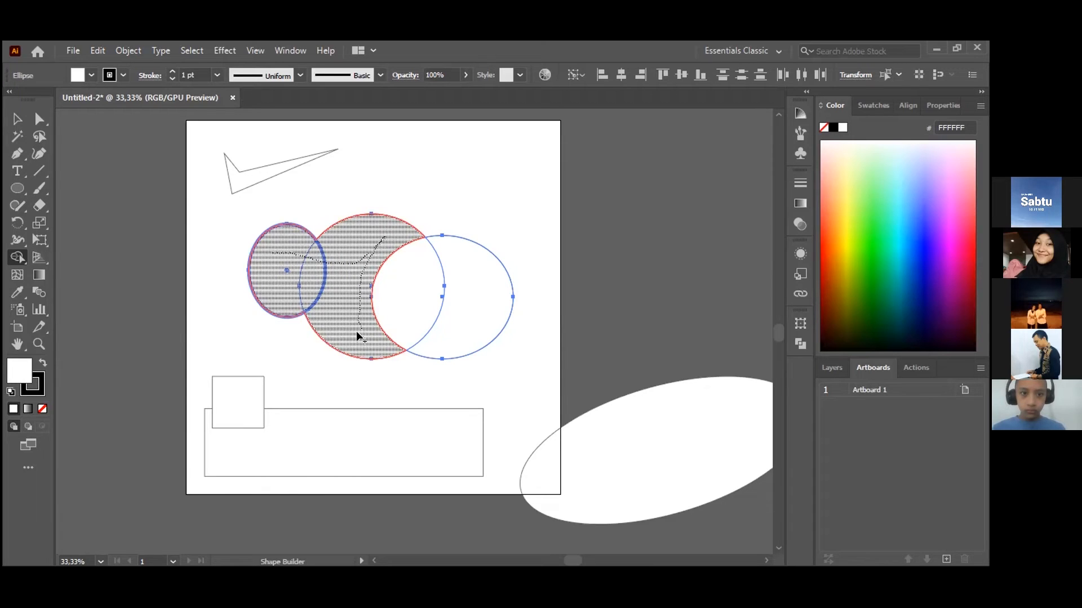
{"action": "left_click_drag", "start_coordinate": [357, 336], "coordinate": [357, 337]}
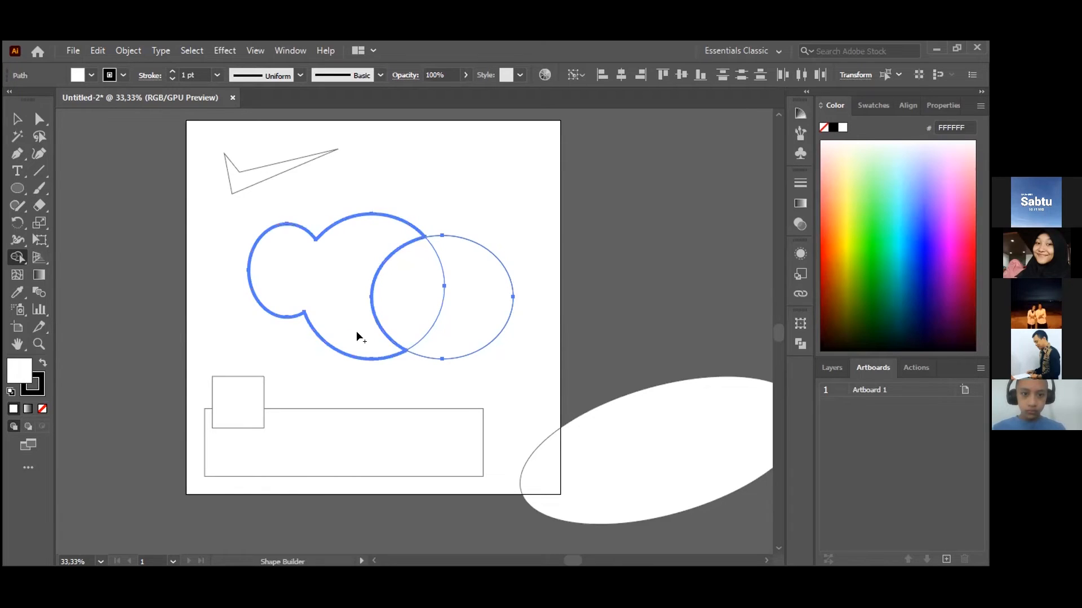
{"action": "left_click", "coordinate": [16, 119]}
{"action": "left_click", "coordinate": [514, 173]}
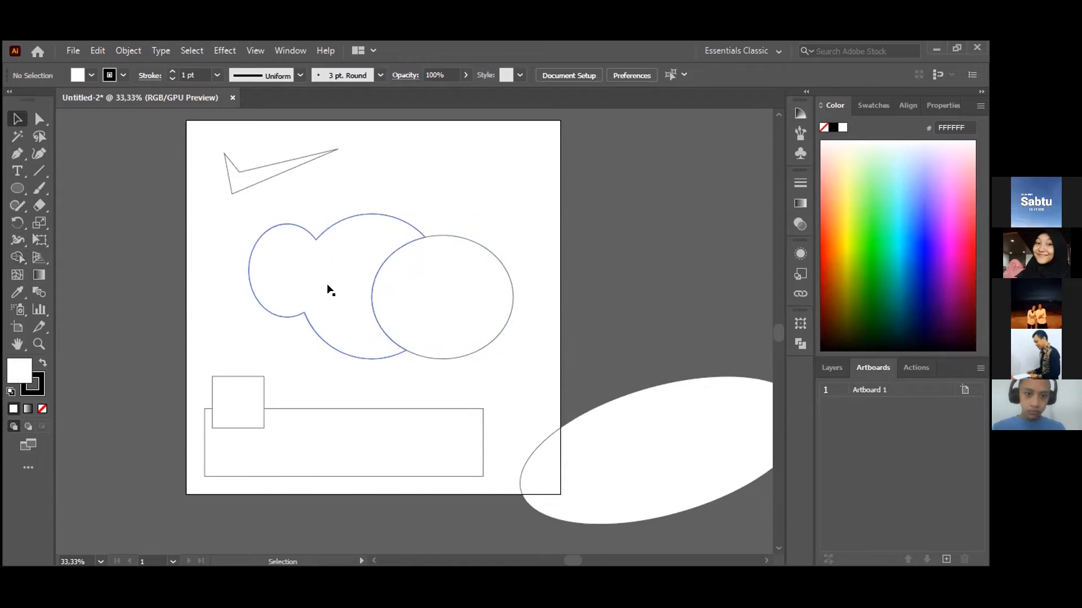
Undo the merge of the small ellipse and circle and redo it to compare both versions
{"action": "key", "text": "ctrl+z"}
{"action": "left_click", "coordinate": [519, 173]}
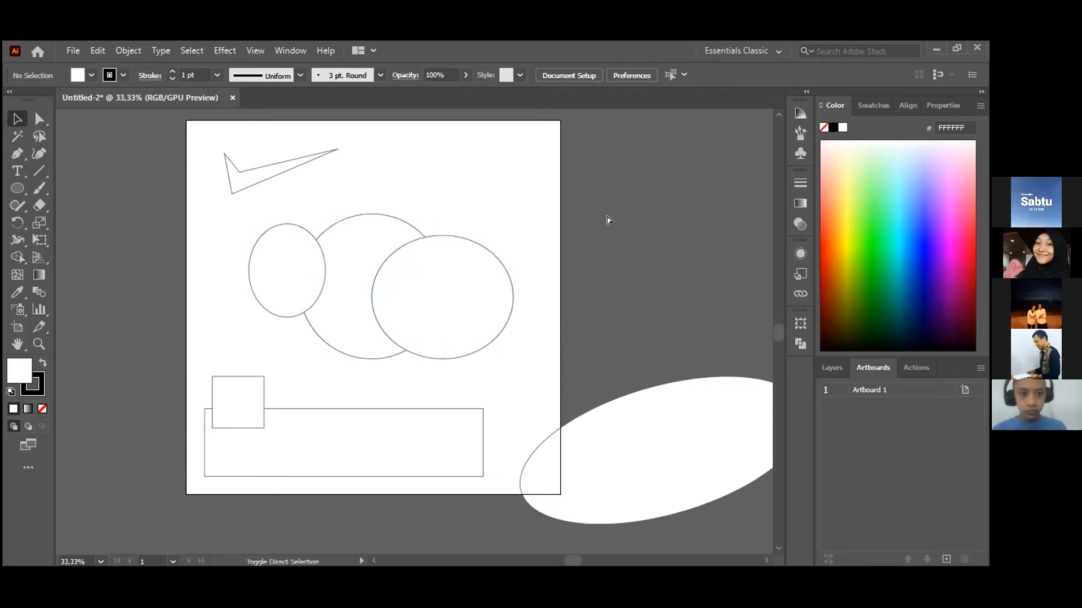
{"action": "key", "text": "ctrl+shift+z"}
{"action": "left_click", "coordinate": [272, 342]}
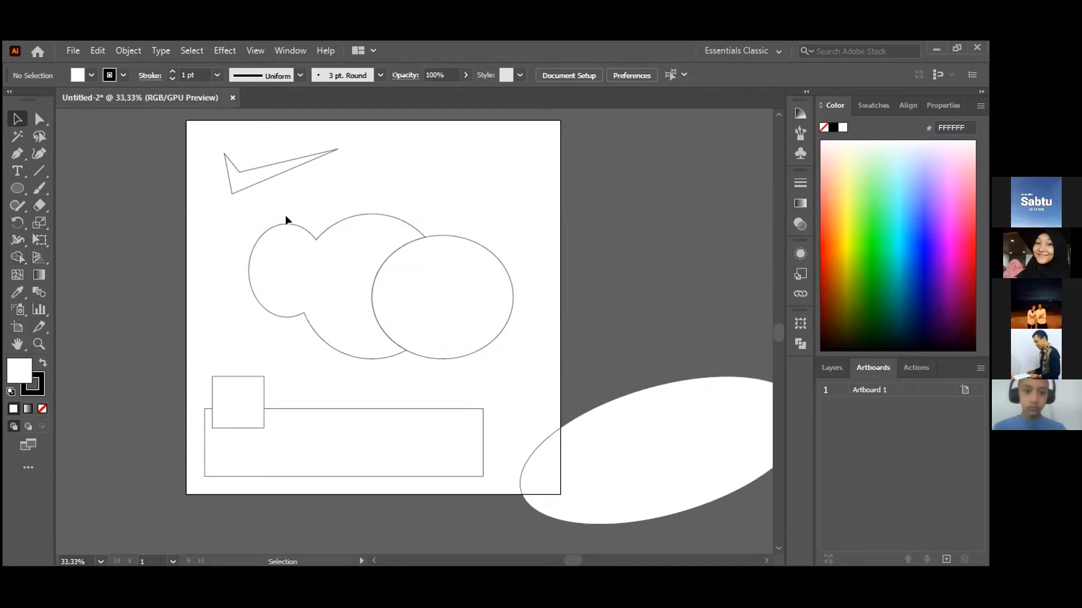
Select the merged shape and the large ellipse and remove their overlapping area with Shape Builder
{"action": "left_click_drag", "start_coordinate": [288, 212], "coordinate": [507, 381]}
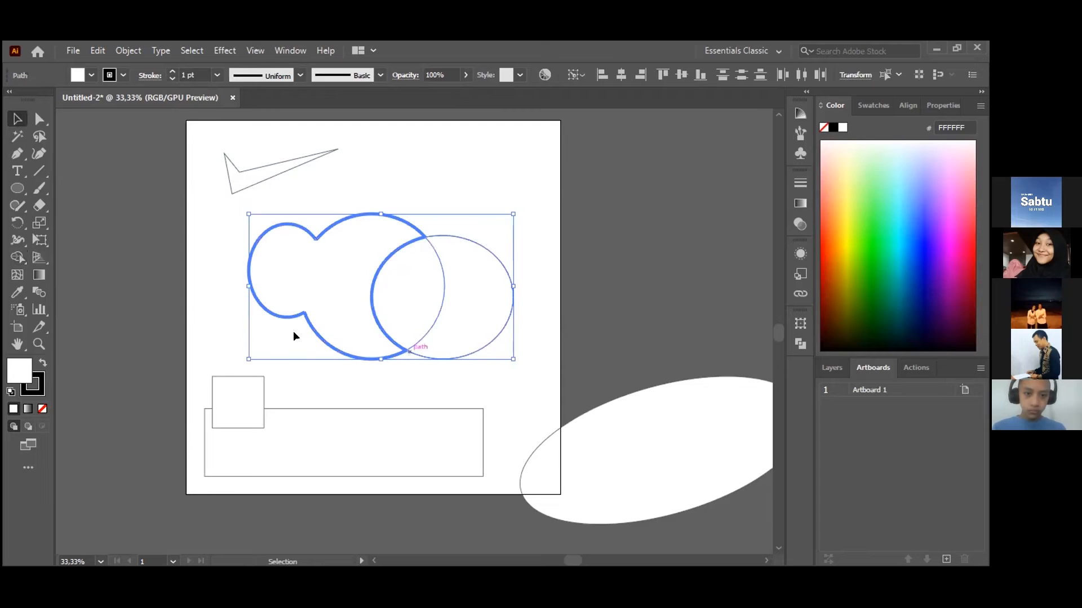
{"action": "left_click_drag", "start_coordinate": [20, 259], "coordinate": [84, 260]}
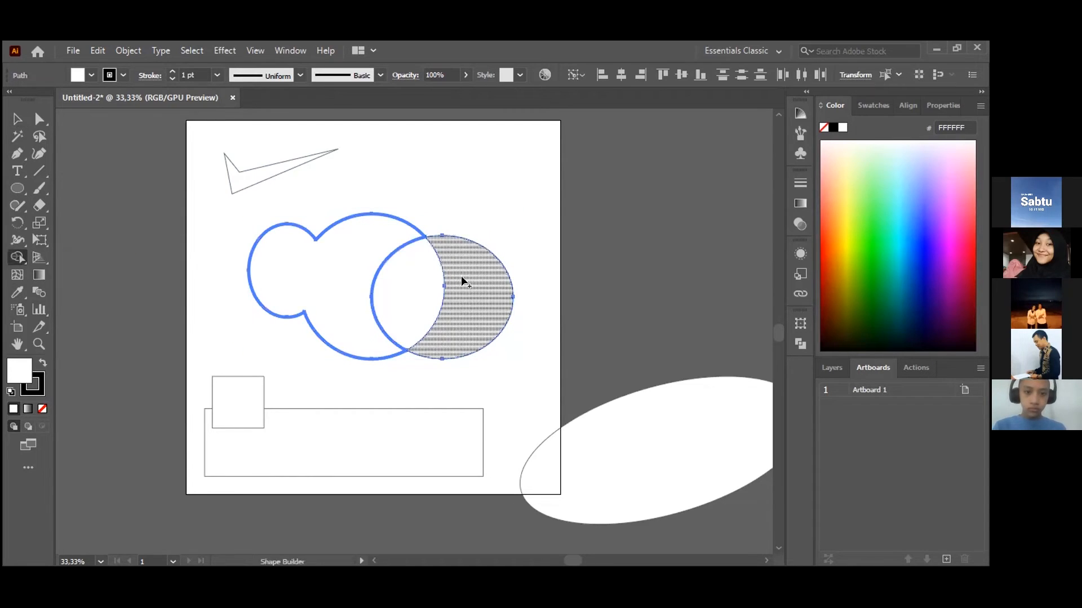
{"action": "left_click", "coordinate": [385, 307]}
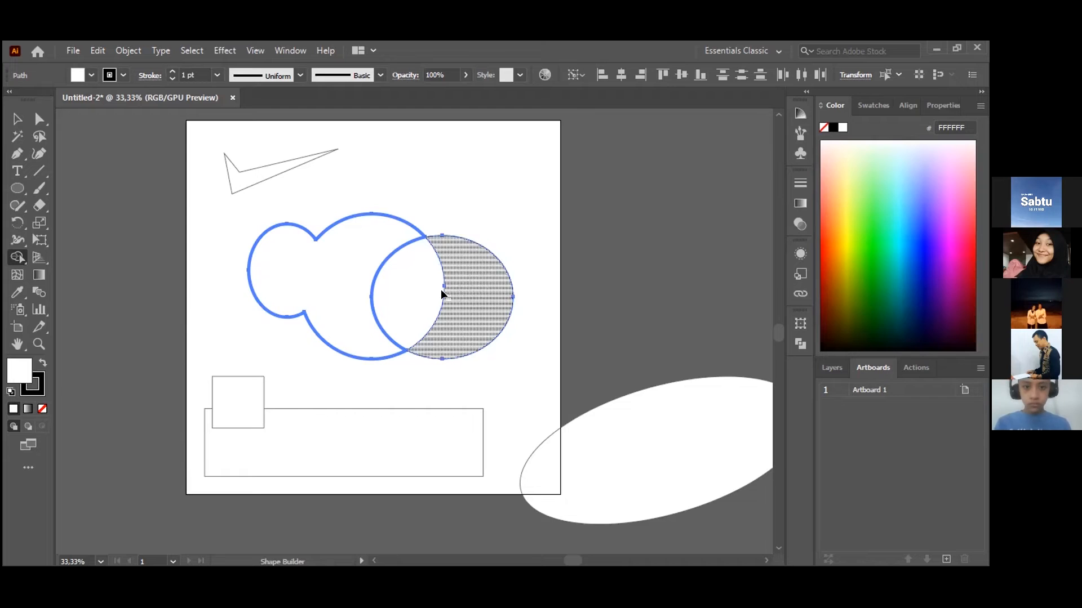
{"action": "left_click", "coordinate": [398, 293], "text": "alt"}
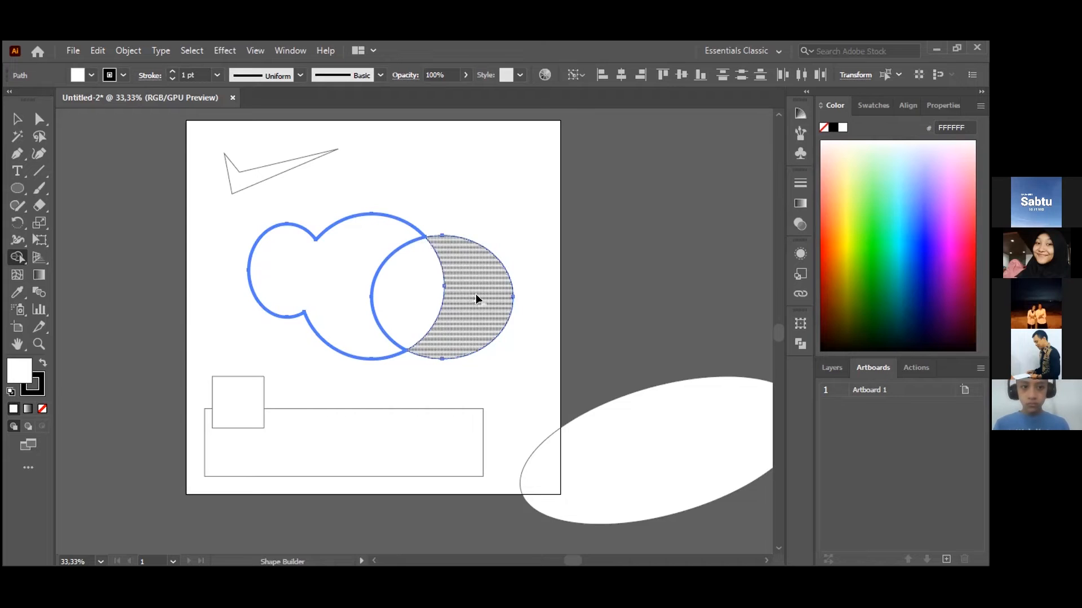
Remove the large ellipse's remaining crescent beside the merged shape with Shape Builder and clear the selection
{"action": "left_click", "coordinate": [477, 295], "text": "alt"}
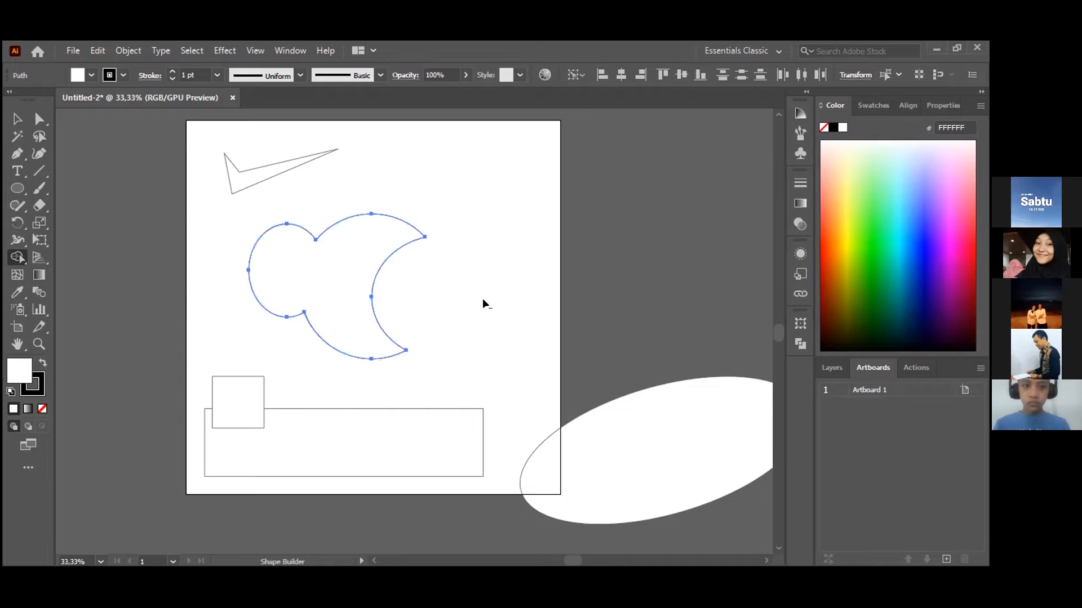
{"action": "left_click", "coordinate": [16, 118]}
{"action": "left_click", "coordinate": [489, 264]}
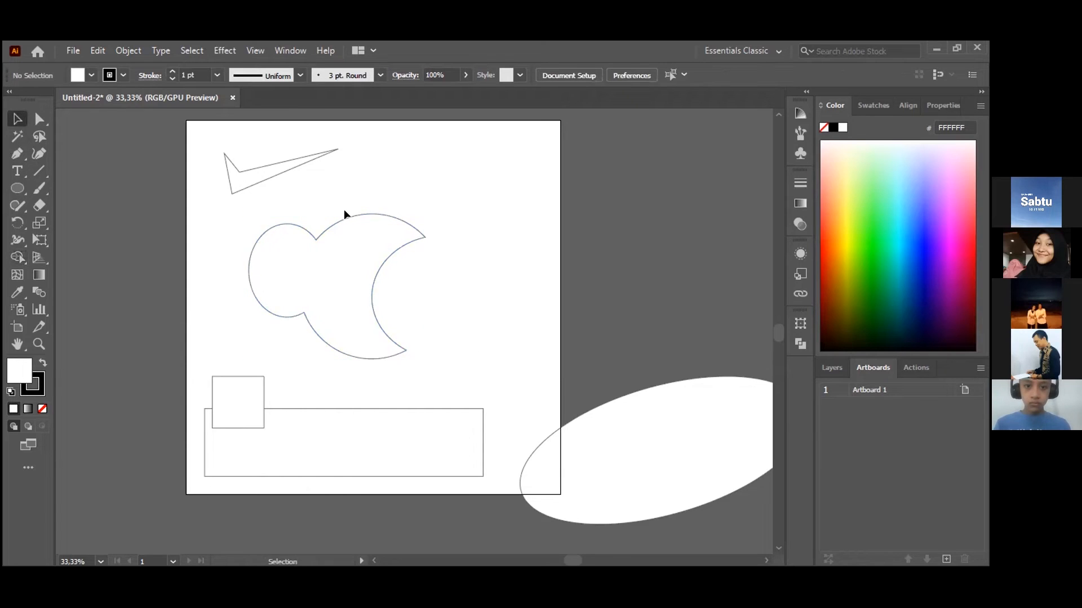
Move the merged crescent shape up and slightly right on the artboard, just below the check-mark shape, and deselect it
{"action": "left_click_drag", "start_coordinate": [365, 221], "coordinate": [429, 200]}
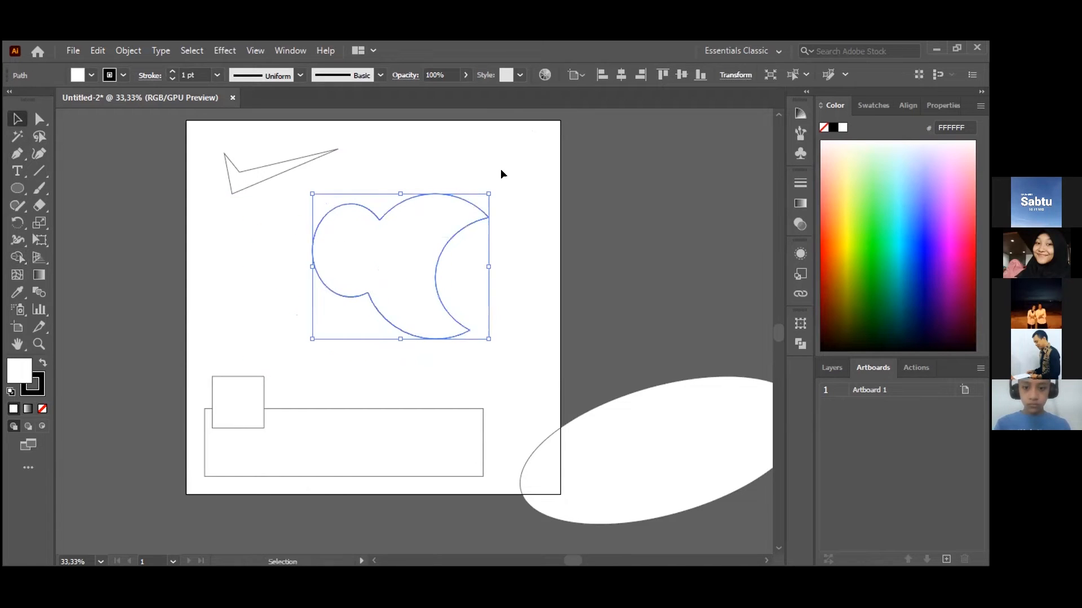
{"action": "left_click", "coordinate": [500, 168]}
{"action": "left_click_drag", "start_coordinate": [443, 248], "coordinate": [408, 232]}
{"action": "left_click", "coordinate": [487, 146]}
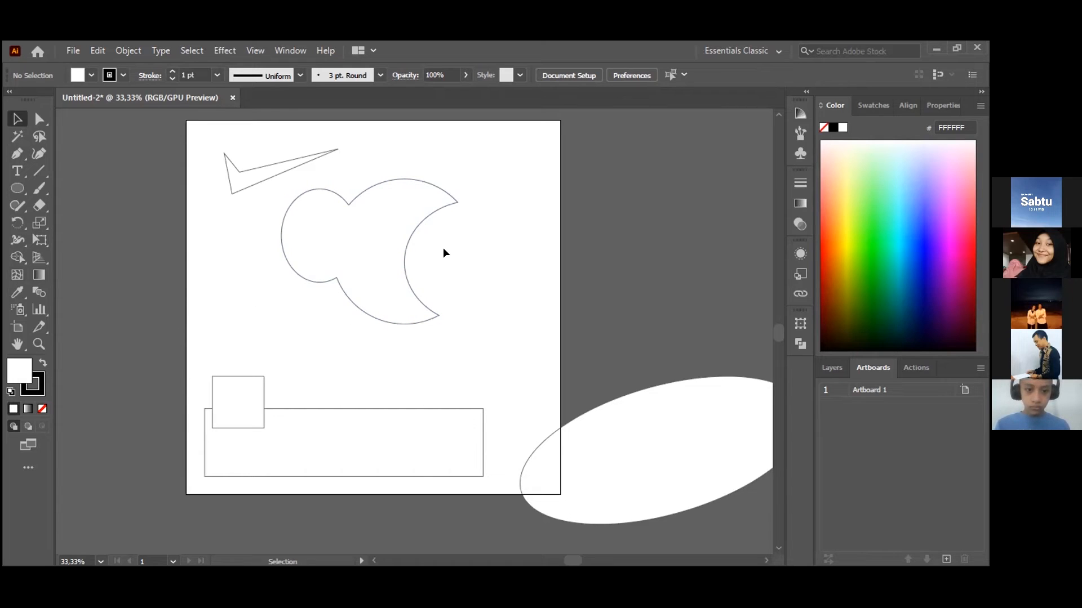
Magnify the merged shape to 150% with the Zoom tool and examine its outline around the two notches
{"action": "left_click", "coordinate": [39, 344]}
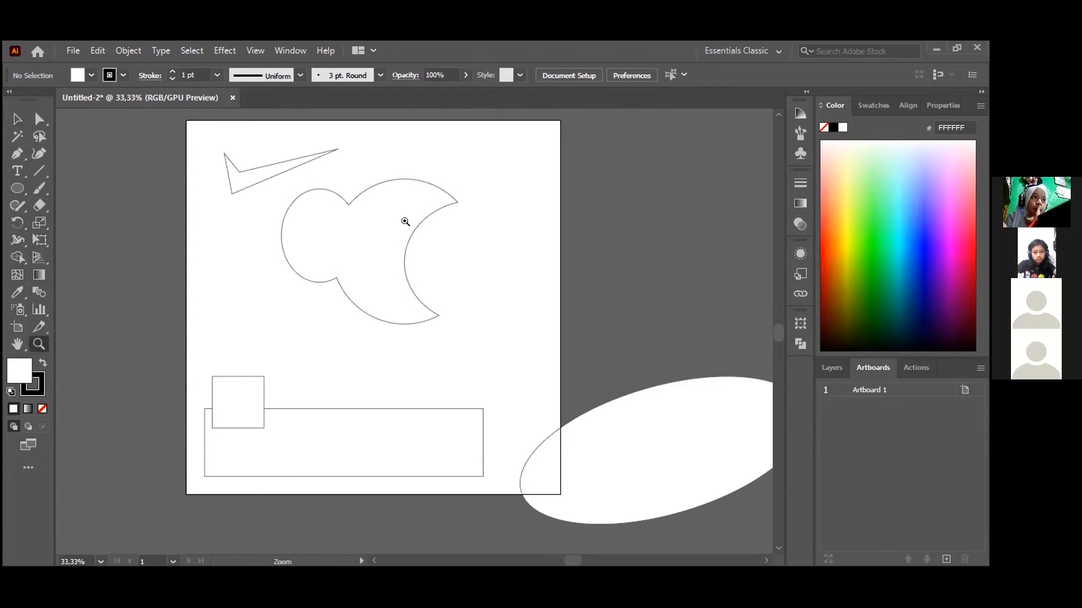
{"action": "scroll", "coordinate": [337, 204], "scroll_direction": "up", "scroll_amount": 1}
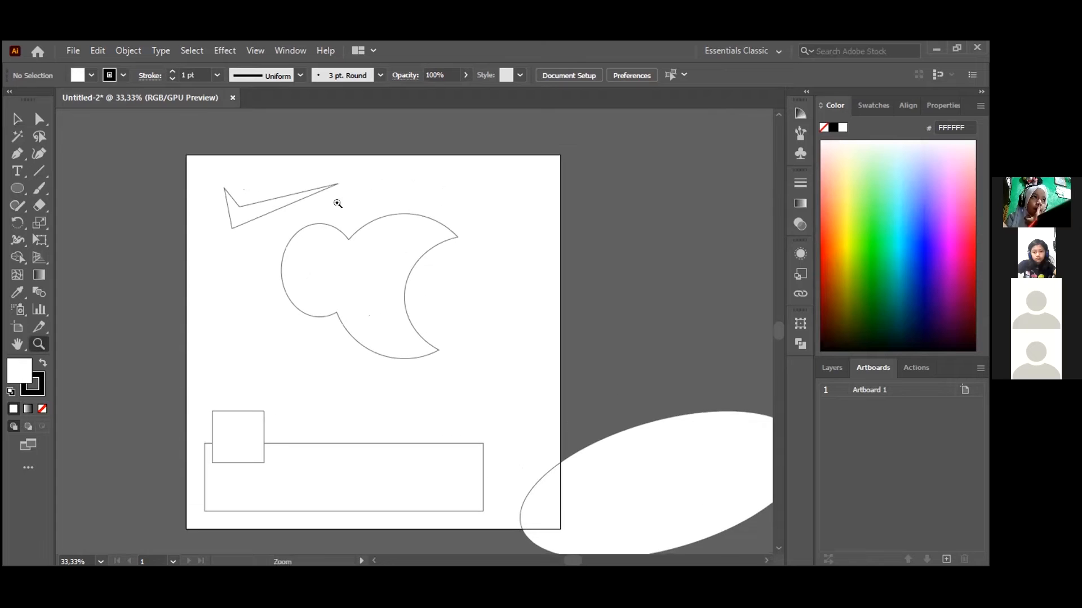
{"action": "scroll", "coordinate": [343, 195], "scroll_direction": "down", "scroll_amount": 1}
{"action": "scroll", "coordinate": [360, 214], "scroll_direction": "up", "scroll_amount": 1}
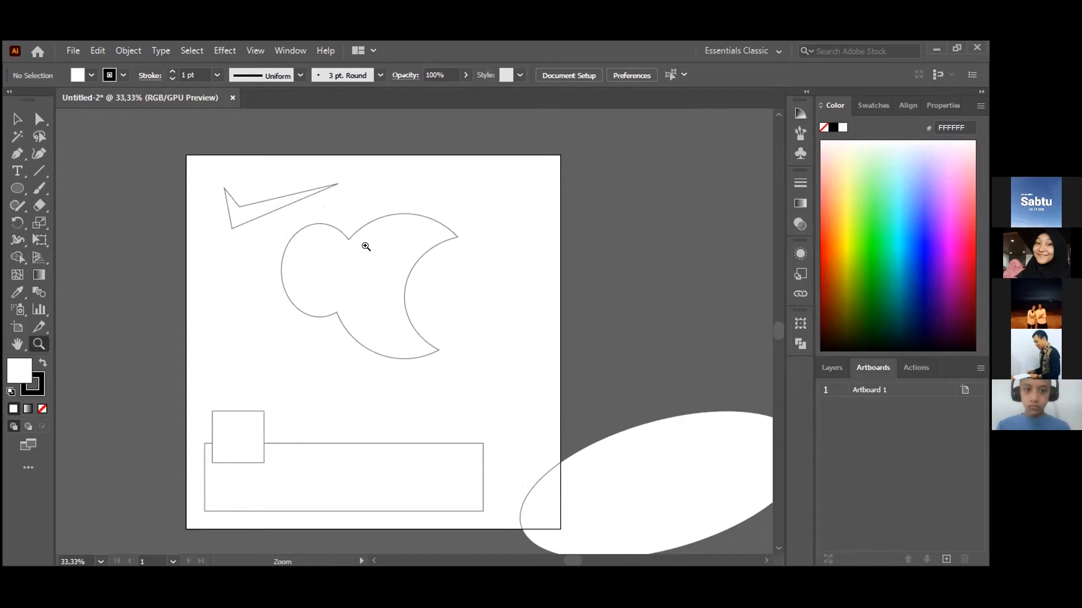
{"action": "scroll", "coordinate": [366, 246], "scroll_direction": "down", "scroll_amount": 2}
{"action": "scroll", "coordinate": [373, 246], "scroll_direction": "up", "scroll_amount": 1}
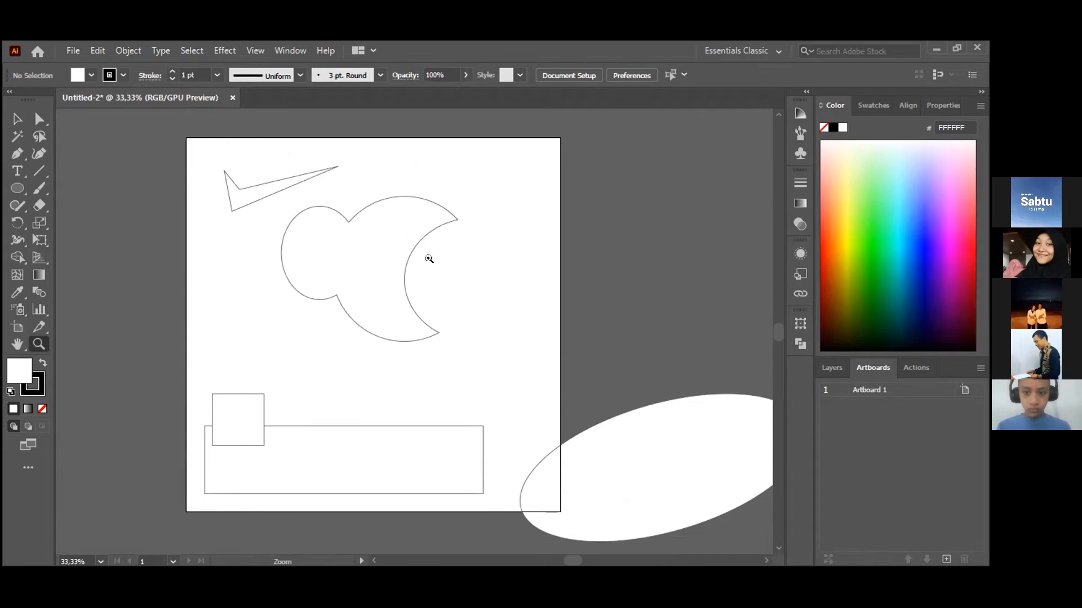
{"action": "left_click", "coordinate": [359, 248]}
{"action": "scroll", "coordinate": [405, 244], "scroll_direction": "down", "scroll_amount": 3}
{"action": "left_click", "coordinate": [413, 244]}
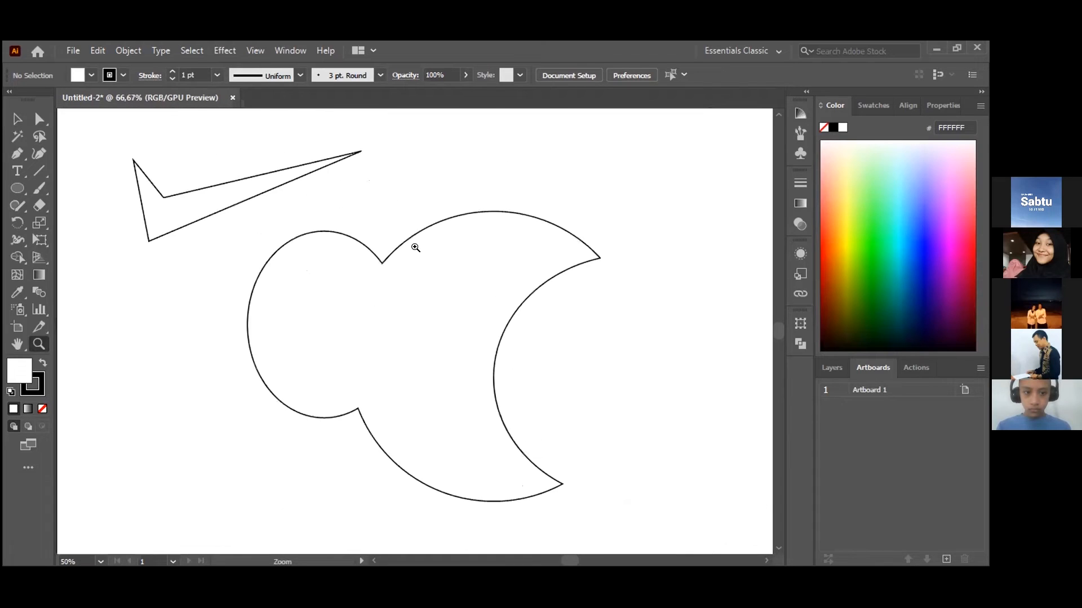
{"action": "left_click", "coordinate": [444, 264]}
{"action": "scroll", "coordinate": [444, 266], "scroll_direction": "down", "scroll_amount": 3}
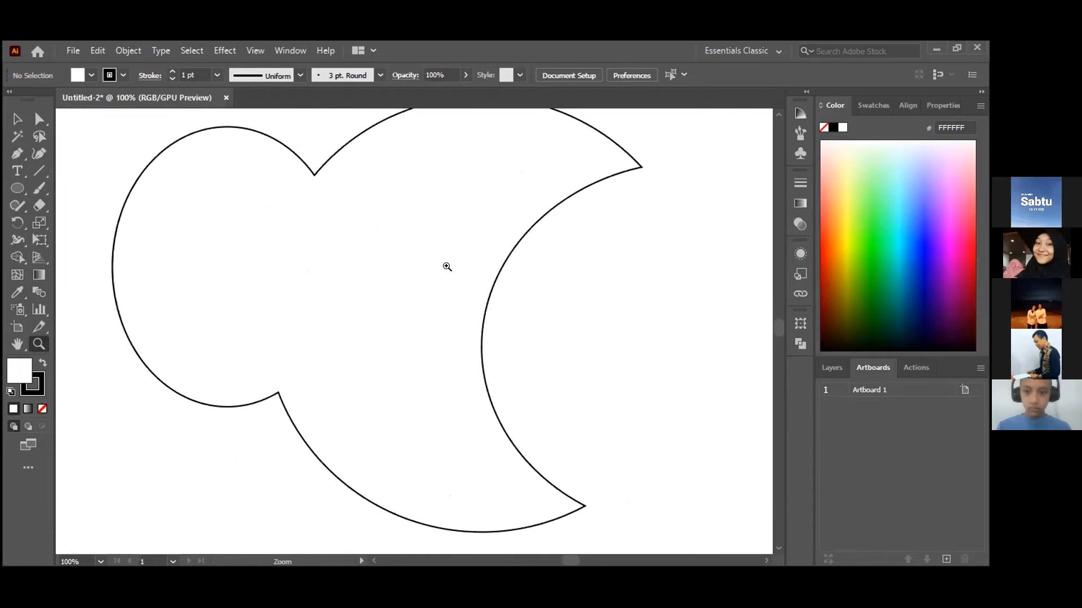
{"action": "left_click", "coordinate": [298, 285]}
{"action": "scroll", "coordinate": [456, 254], "scroll_direction": "down", "scroll_amount": 3}
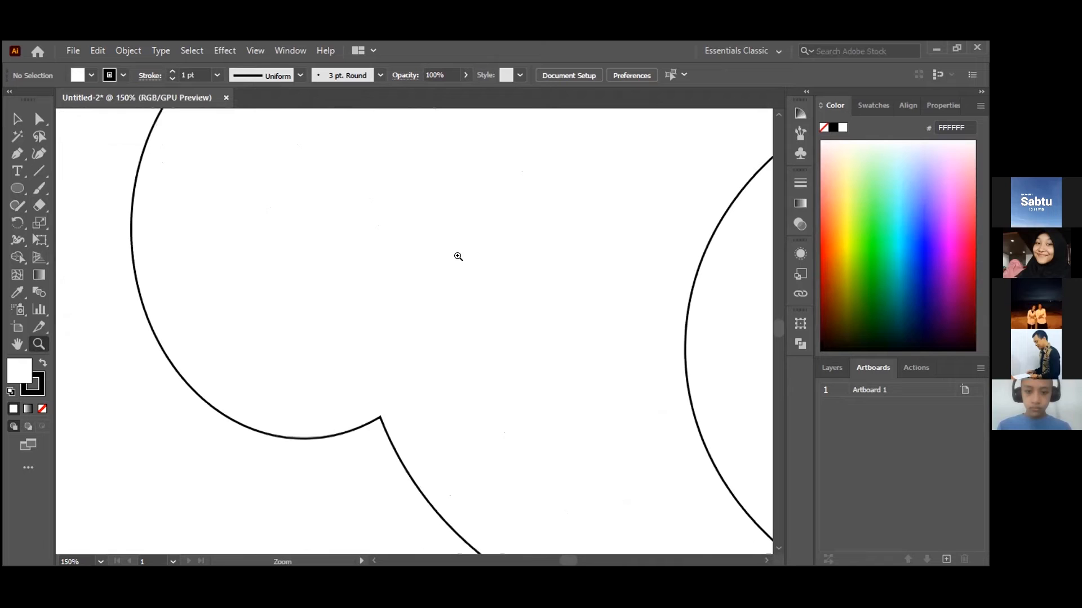
{"action": "scroll", "coordinate": [407, 254], "scroll_direction": "up", "scroll_amount": 4}
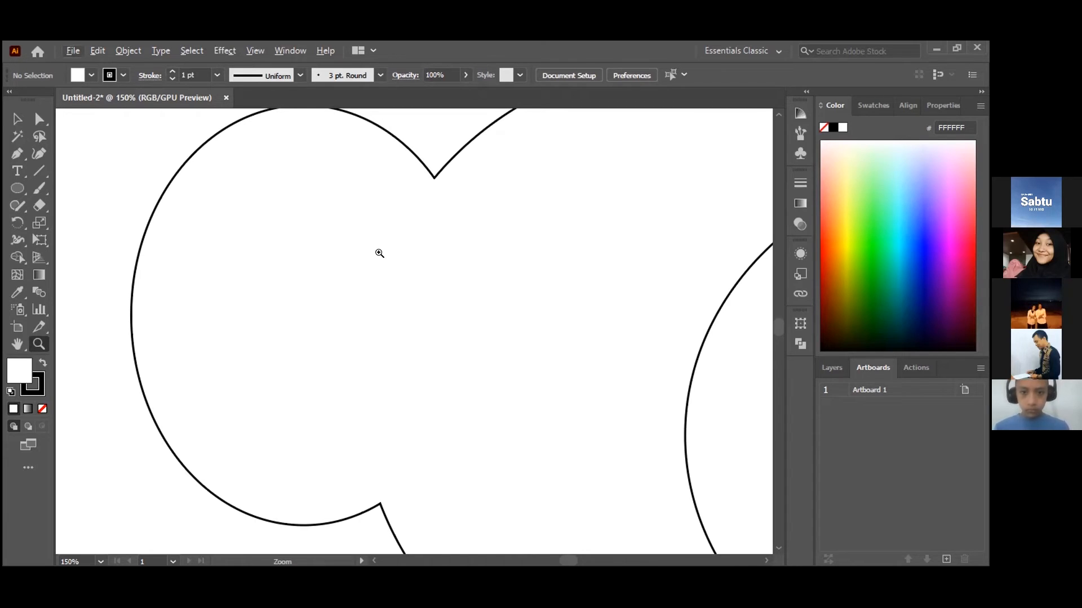
Zoom back out with the Zoom tool to 12.5% to view the whole artboard and the ellipse beside it
{"action": "key", "text": "alt"}
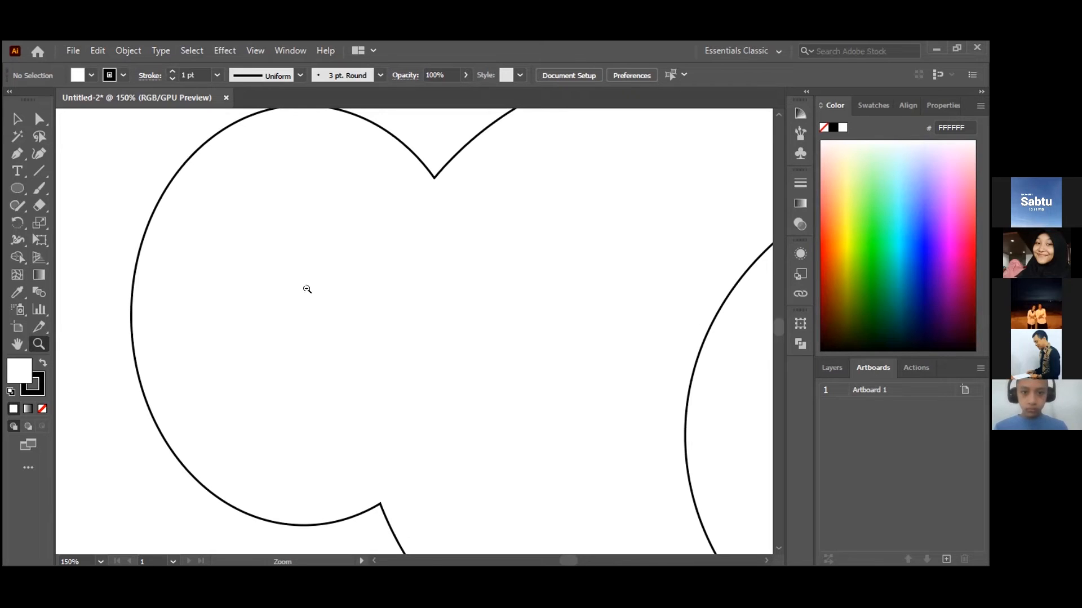
{"action": "left_click", "coordinate": [397, 318], "text": "alt"}
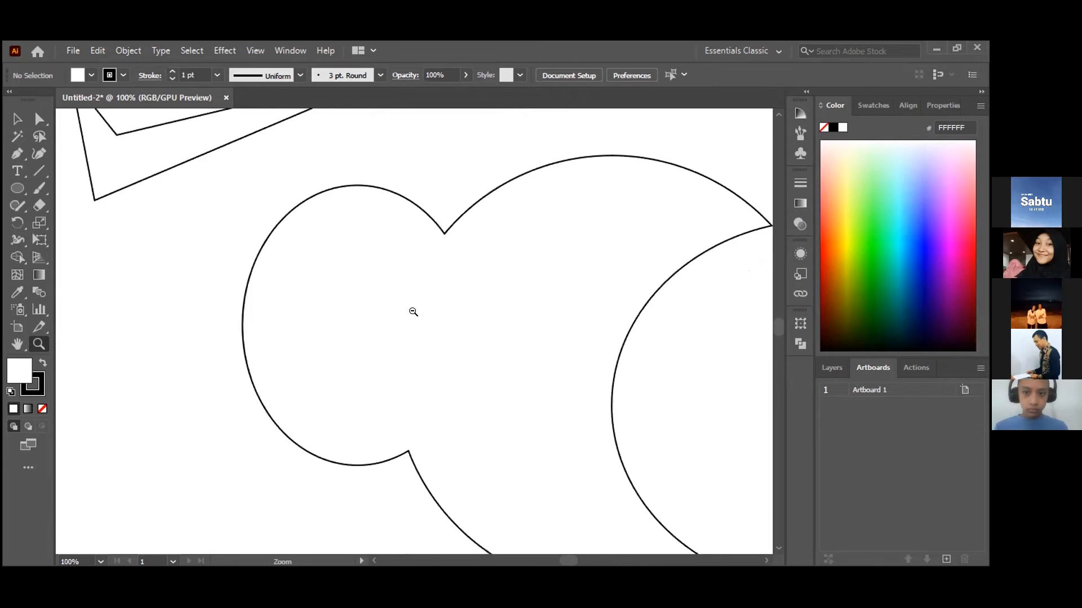
{"action": "left_click", "coordinate": [422, 338], "text": "alt"}
{"action": "left_click", "coordinate": [434, 371], "text": "alt"}
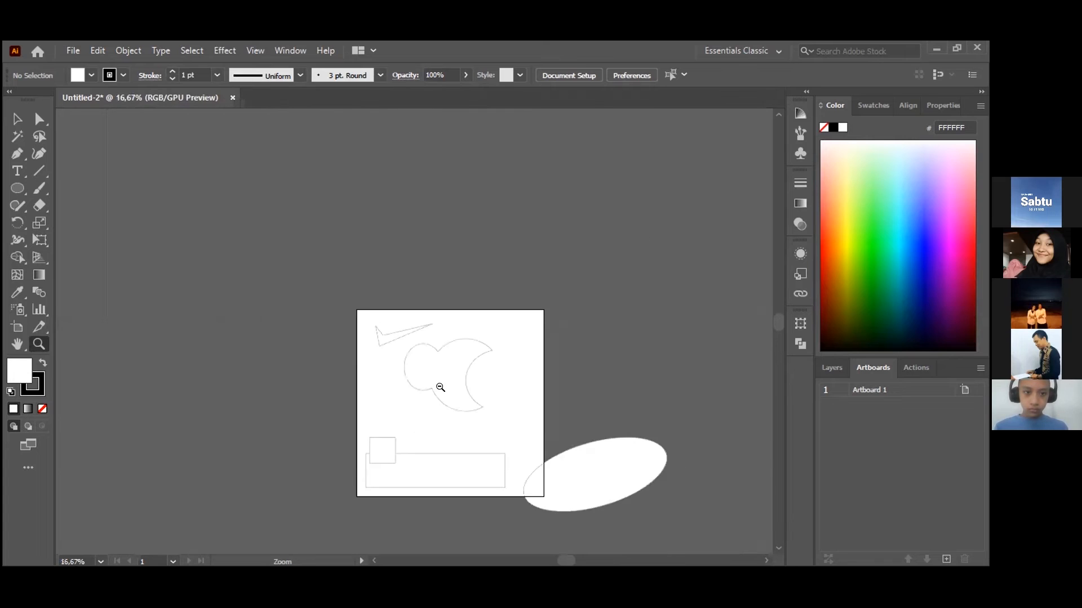
{"action": "left_click", "coordinate": [440, 388], "text": "alt"}
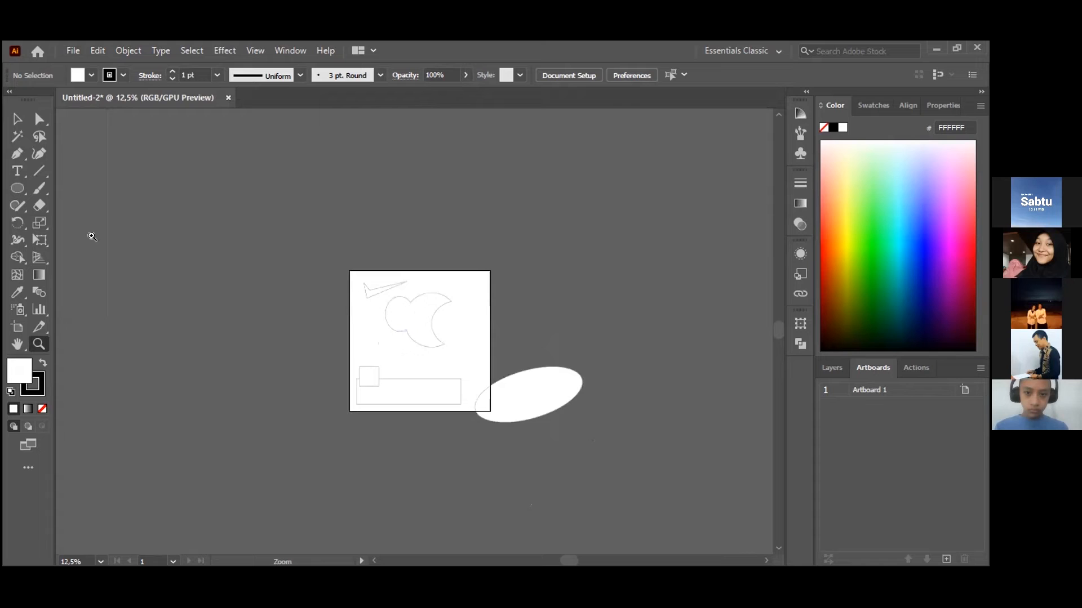
{"action": "left_click", "coordinate": [13, 122]}
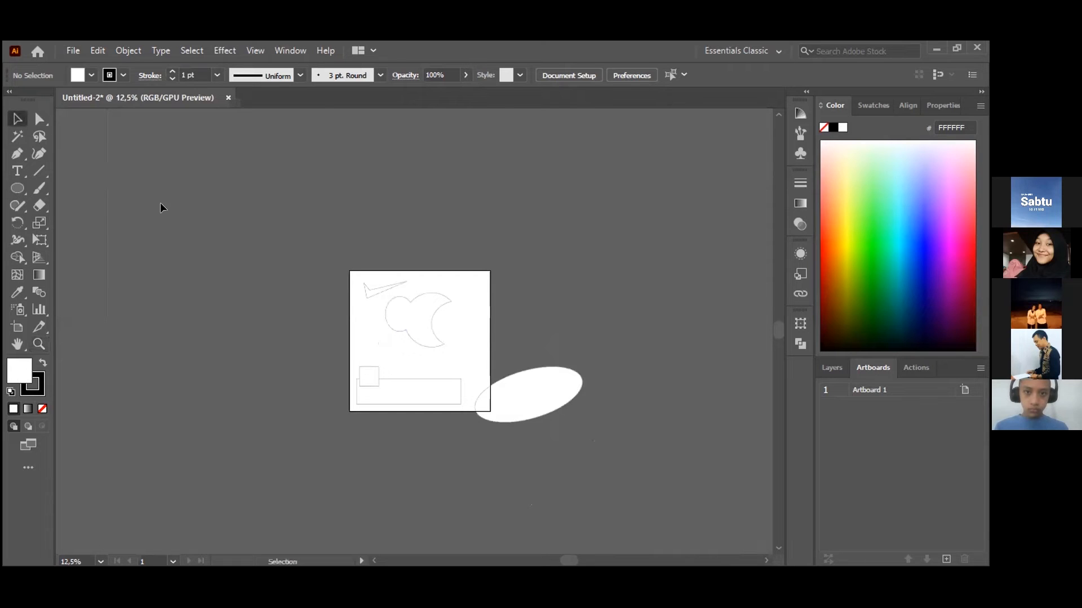
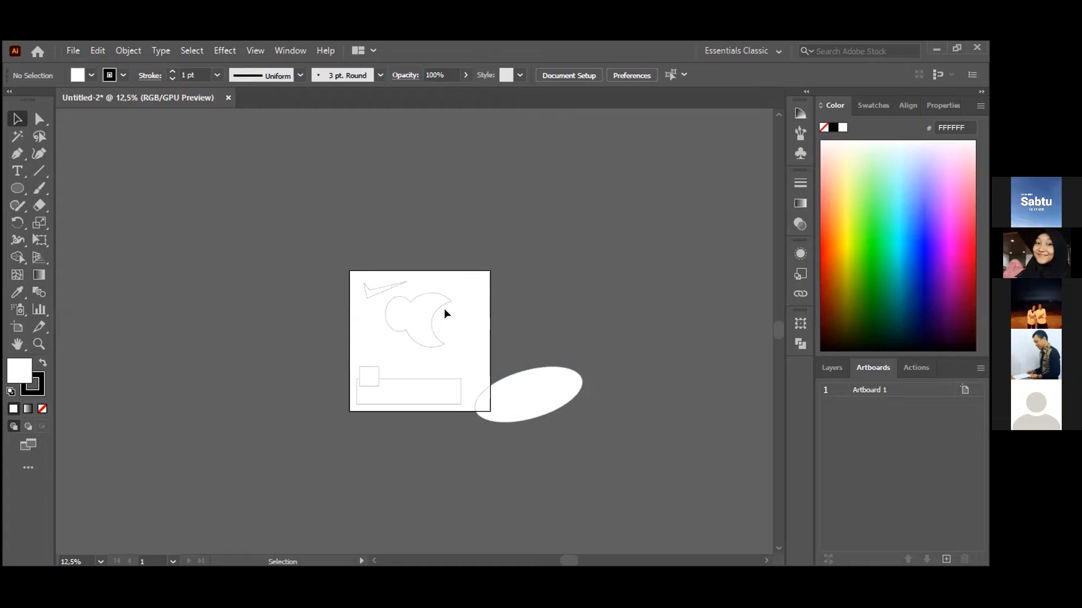
Examine the merged shape at alternating close-up and overview magnifications while keeping the Selection tool active
{"action": "scroll", "coordinate": [445, 314], "scroll_direction": "up", "scroll_amount": 1}
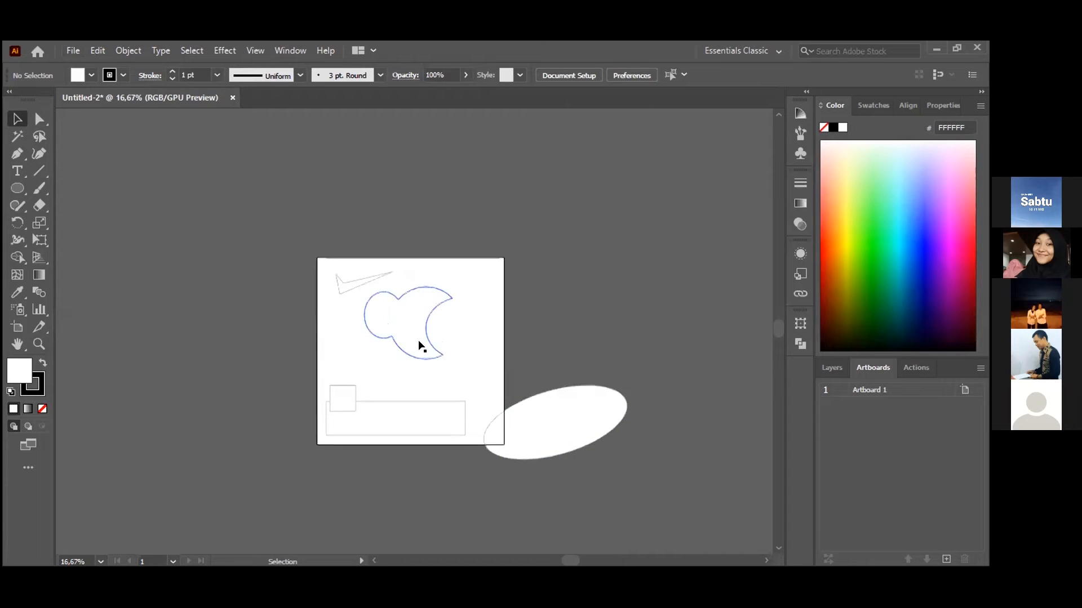
{"action": "scroll", "coordinate": [419, 345], "scroll_direction": "up", "scroll_amount": 5}
{"action": "scroll", "coordinate": [420, 346], "scroll_direction": "up", "scroll_amount": 1}
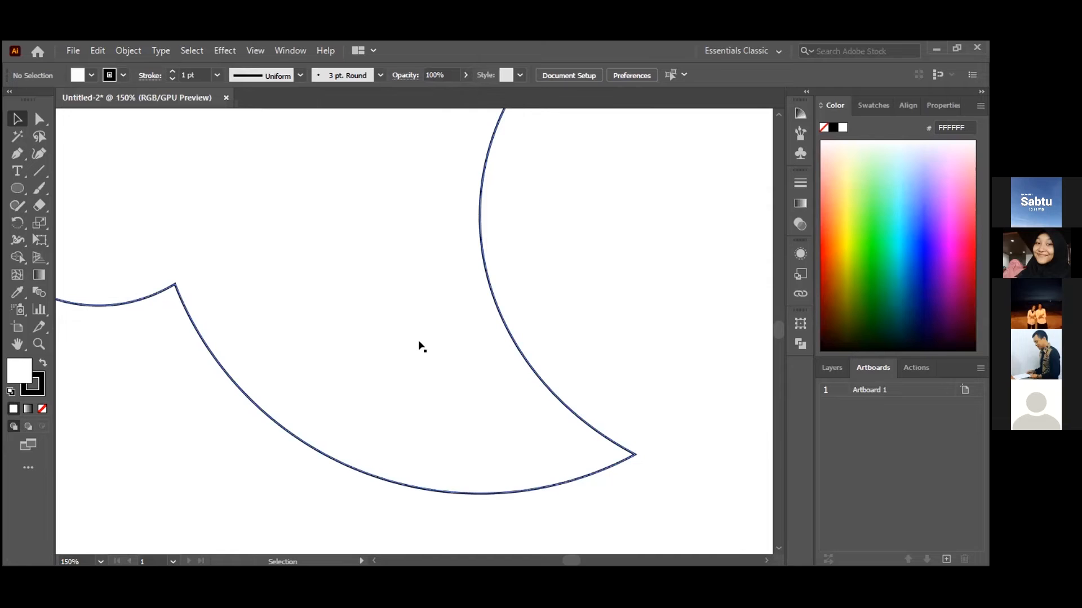
{"action": "scroll", "coordinate": [420, 347], "scroll_direction": "down", "scroll_amount": 4}
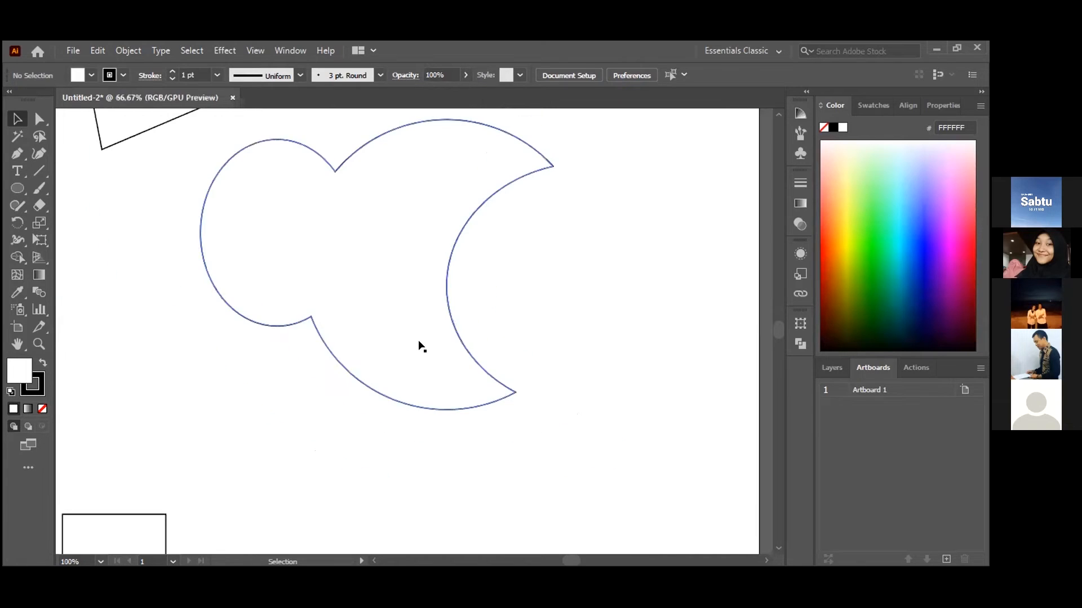
{"action": "scroll", "coordinate": [420, 345], "scroll_direction": "down", "scroll_amount": 4}
{"action": "scroll", "coordinate": [420, 345], "scroll_direction": "up", "scroll_amount": 10}
{"action": "scroll", "coordinate": [420, 345], "scroll_direction": "down", "scroll_amount": 10}
{"action": "scroll", "coordinate": [419, 344], "scroll_direction": "up", "scroll_amount": 6}
{"action": "scroll", "coordinate": [419, 344], "scroll_direction": "up", "scroll_amount": 1}
{"action": "scroll", "coordinate": [419, 344], "scroll_direction": "down", "scroll_amount": 1}
Enlarge the merged shape to 100% with the Zoom tool
{"action": "left_click", "coordinate": [39, 343]}
{"action": "left_click", "coordinate": [379, 316]}
{"action": "left_click", "coordinate": [395, 313]}
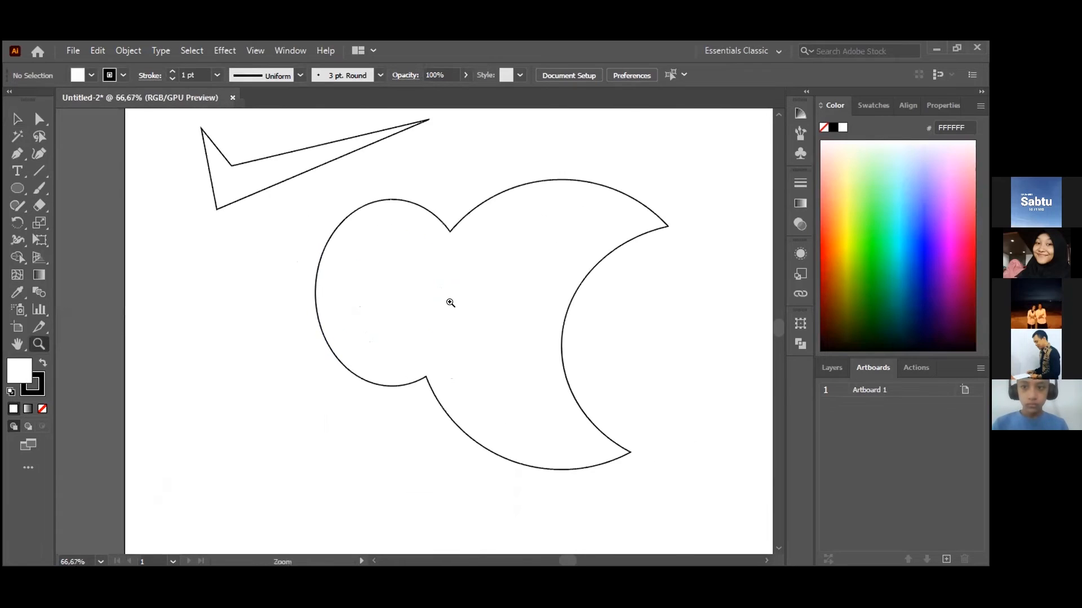
{"action": "left_click", "coordinate": [461, 311]}
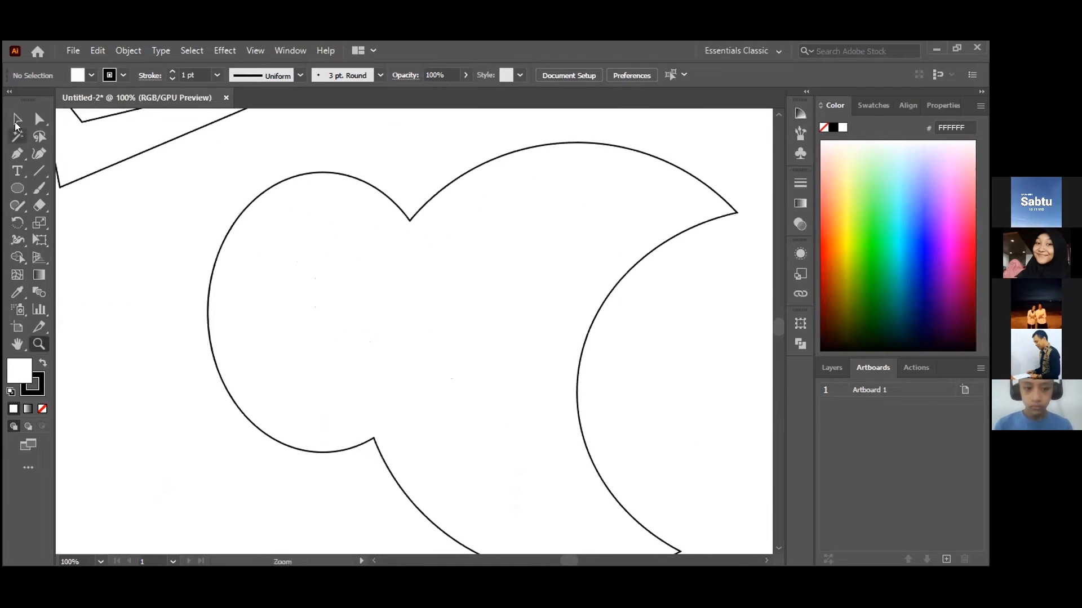
Return to the Selection tool and compare close and distant views of the artwork, finishing at 16.67%
{"action": "left_click", "coordinate": [17, 119]}
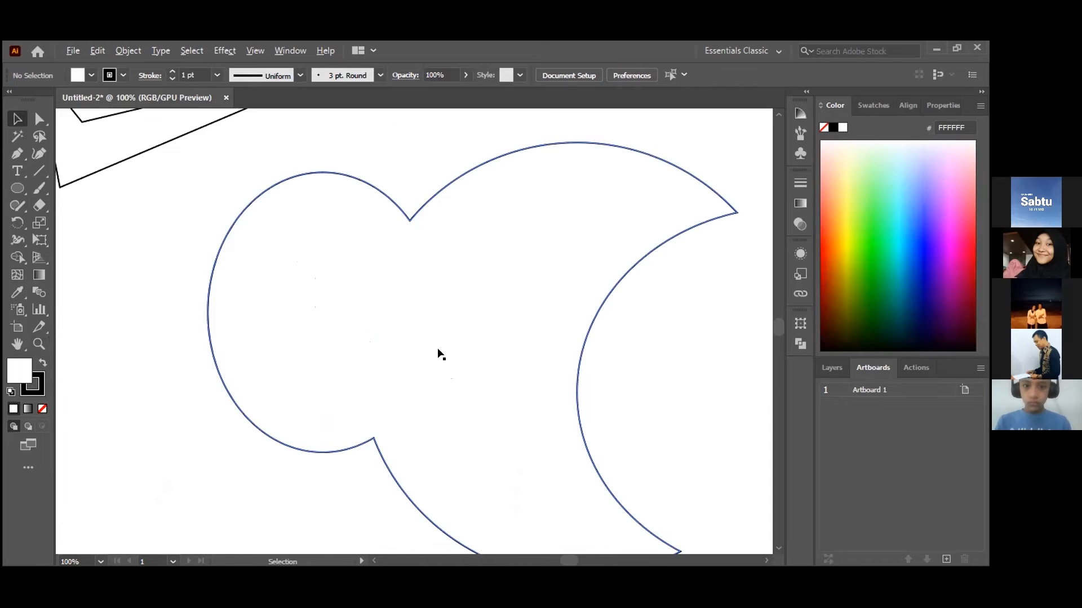
{"action": "scroll", "coordinate": [440, 353], "scroll_direction": "down", "scroll_amount": 8}
{"action": "scroll", "coordinate": [439, 354], "scroll_direction": "up", "scroll_amount": 6}
{"action": "scroll", "coordinate": [367, 244], "scroll_direction": "down", "scroll_amount": 5}
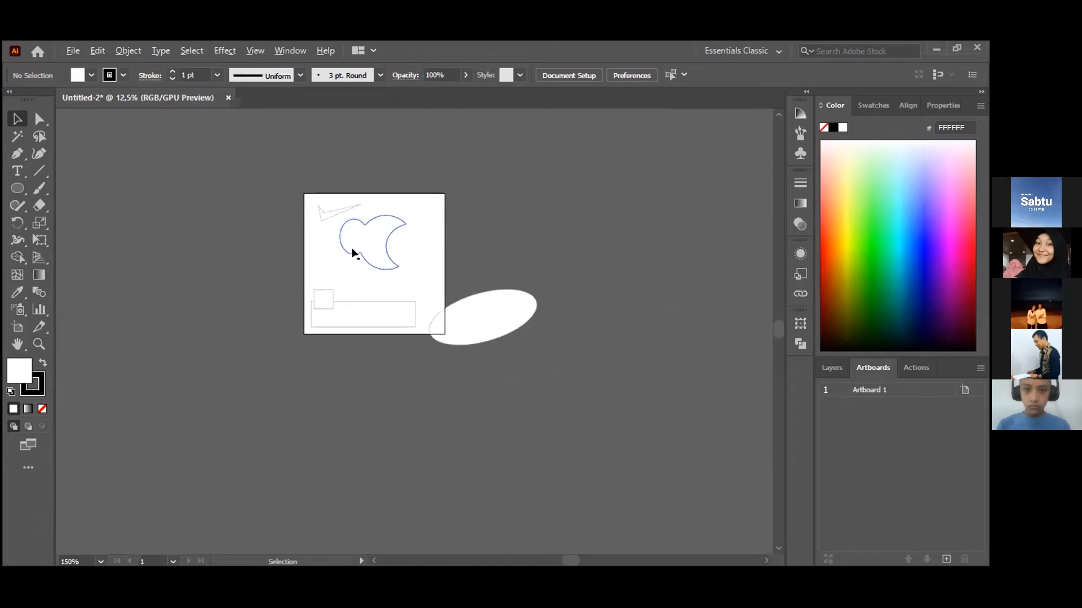
{"action": "scroll", "coordinate": [369, 220], "scroll_direction": "up", "scroll_amount": 5}
{"action": "scroll", "coordinate": [423, 232], "scroll_direction": "down", "scroll_amount": 5}
{"action": "scroll", "coordinate": [424, 233], "scroll_direction": "up", "scroll_amount": 4}
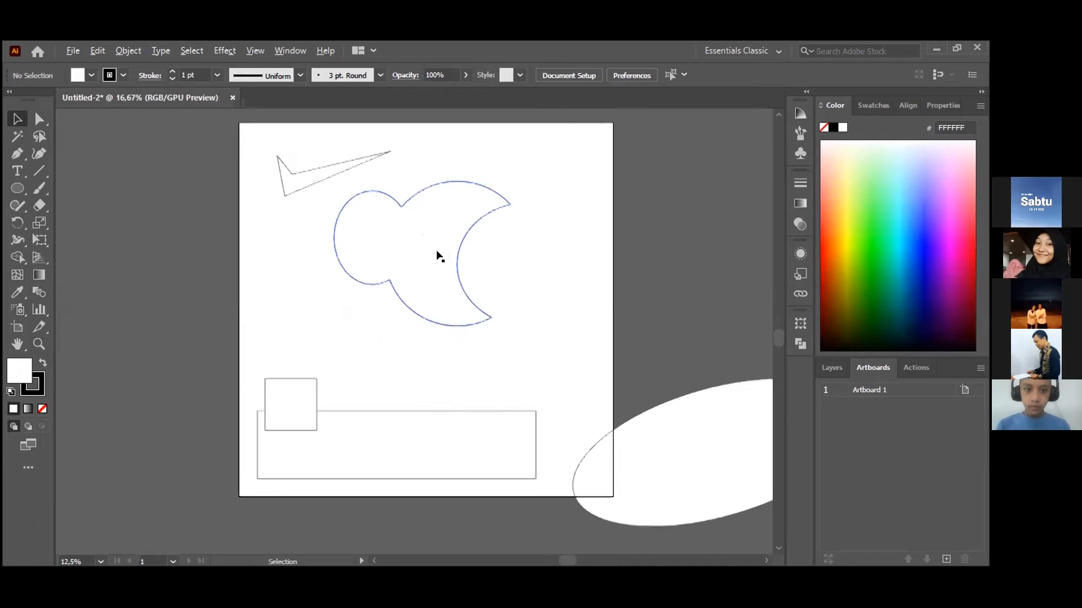
{"action": "scroll", "coordinate": [438, 256], "scroll_direction": "down", "scroll_amount": 1}
{"action": "scroll", "coordinate": [439, 260], "scroll_direction": "down", "scroll_amount": 1}
{"action": "scroll", "coordinate": [439, 260], "scroll_direction": "down", "scroll_amount": 1}
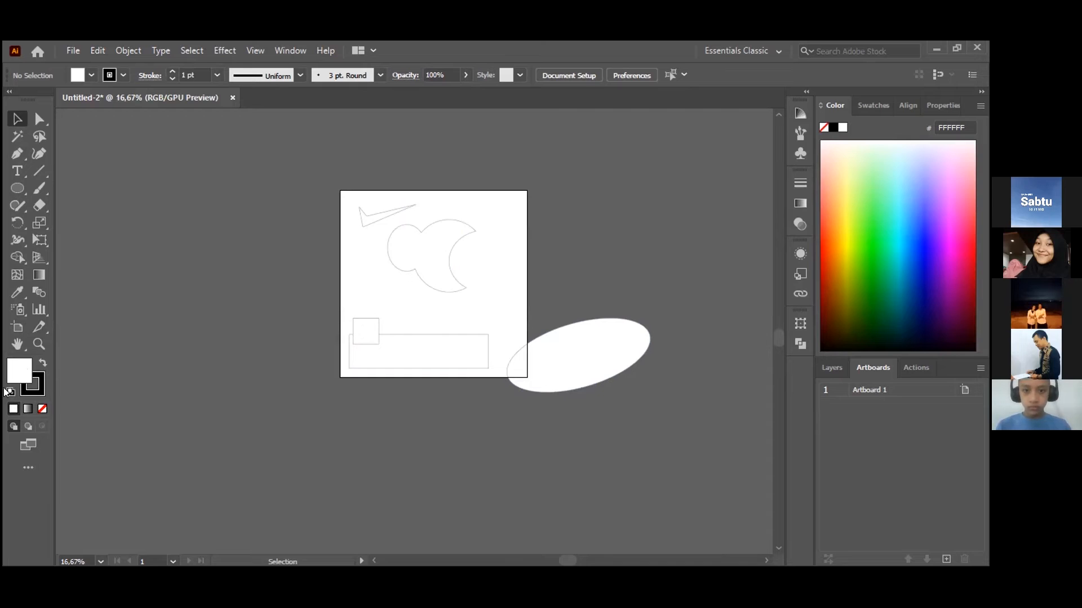
Pan around the artboard and the tilted ellipse with the Hand tool
{"action": "left_click", "coordinate": [16, 346]}
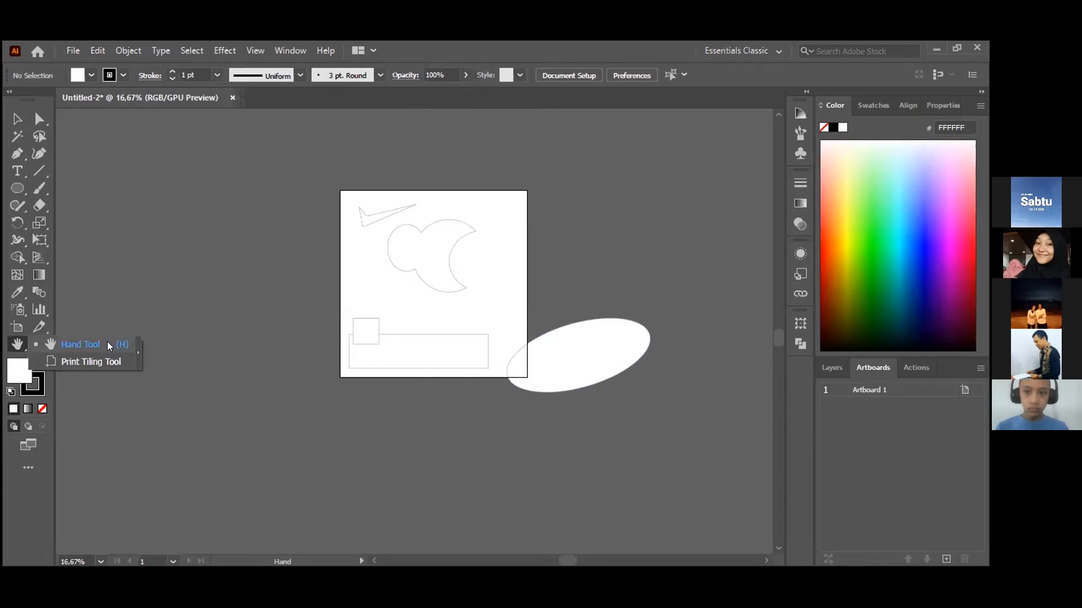
{"action": "left_click", "coordinate": [107, 344]}
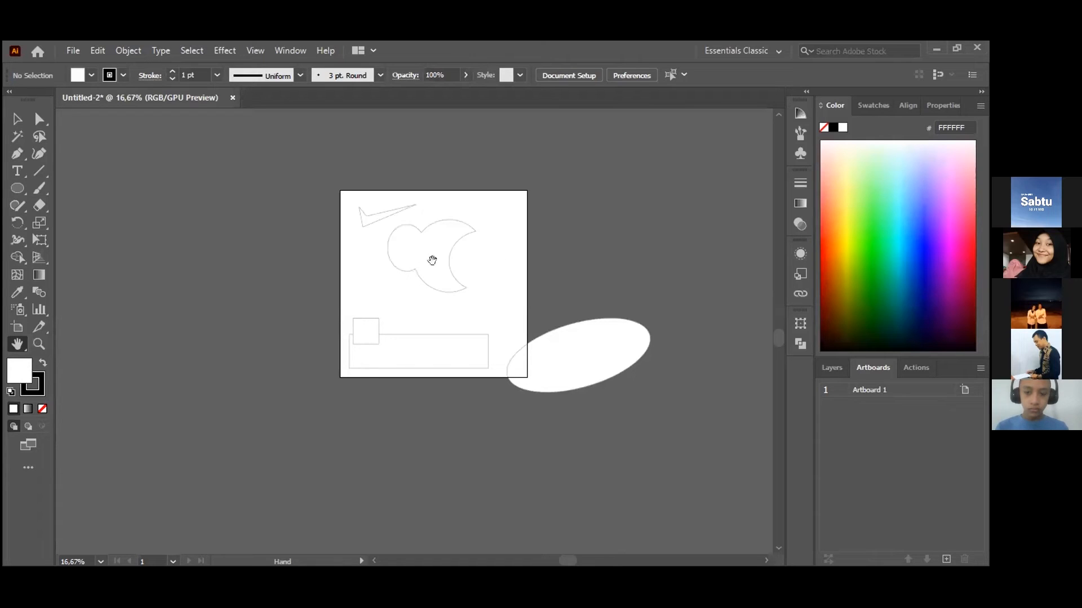
{"action": "left_click_drag", "start_coordinate": [522, 327], "coordinate": [288, 478]}
{"action": "left_click_drag", "start_coordinate": [160, 456], "coordinate": [442, 254]}
{"action": "left_click_drag", "start_coordinate": [650, 254], "coordinate": [355, 256]}
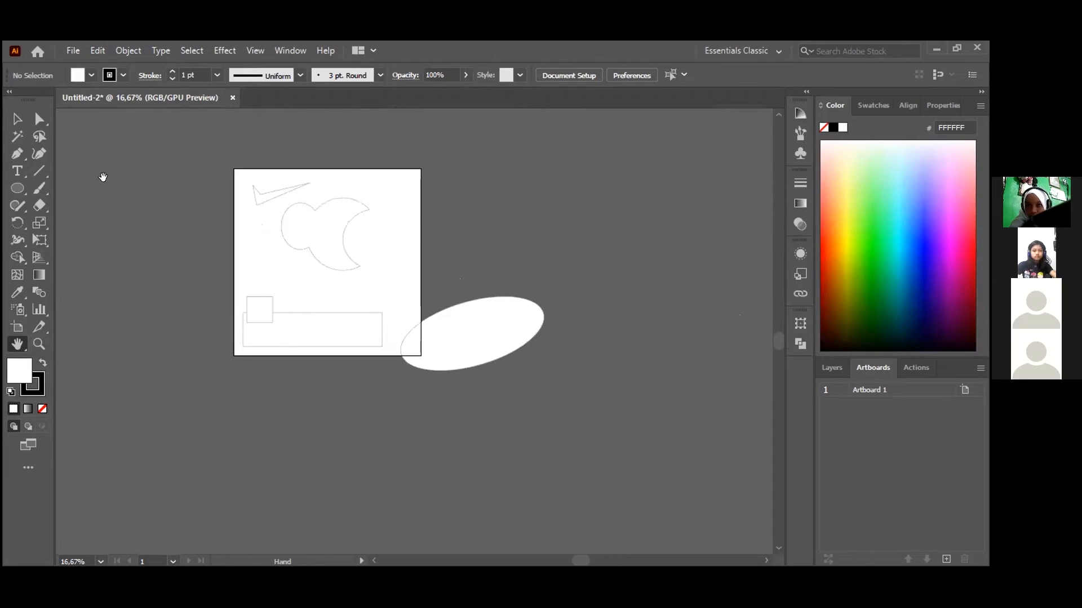
Shift the merged shape down and left, and fit the tilted ellipse into the artboard's upper-right area at about half its size
{"action": "left_click", "coordinate": [19, 119]}
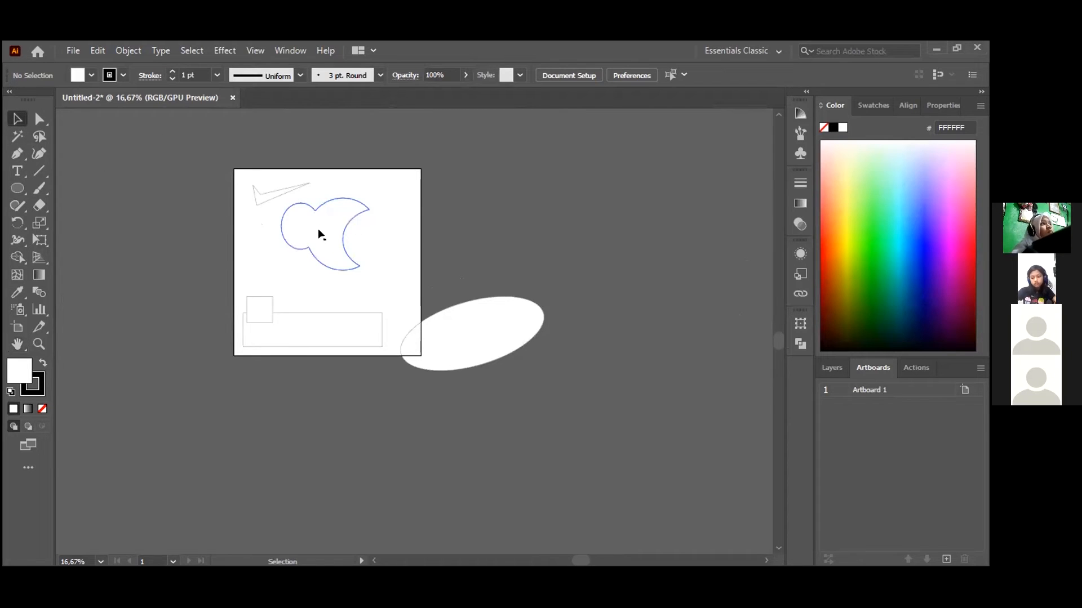
{"action": "left_click_drag", "start_coordinate": [329, 214], "coordinate": [301, 233]}
{"action": "left_click_drag", "start_coordinate": [482, 325], "coordinate": [393, 220]}
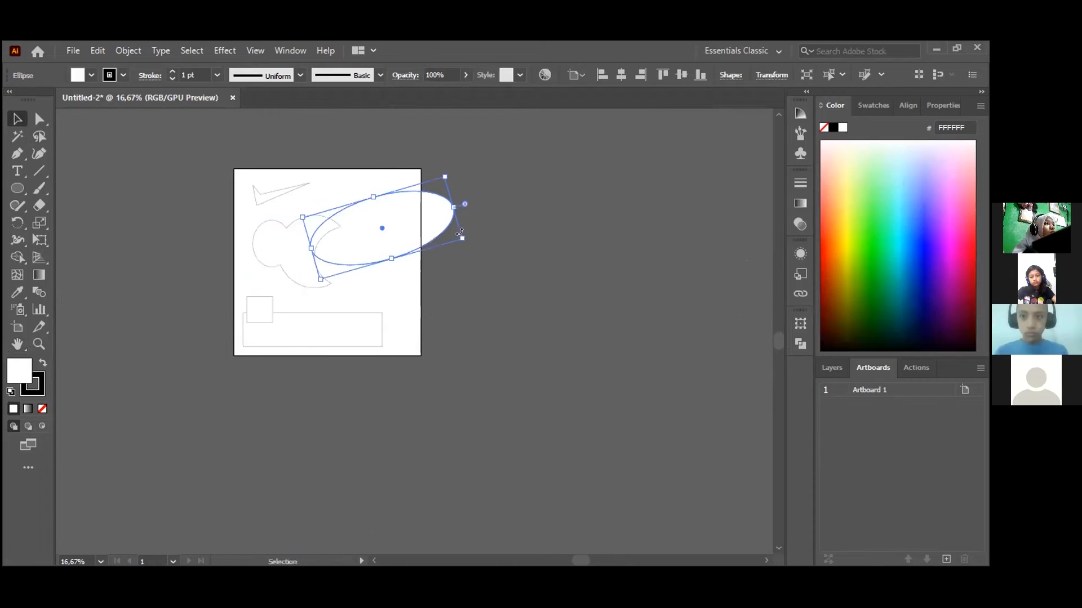
{"action": "left_click_drag", "start_coordinate": [462, 237], "coordinate": [371, 190]}
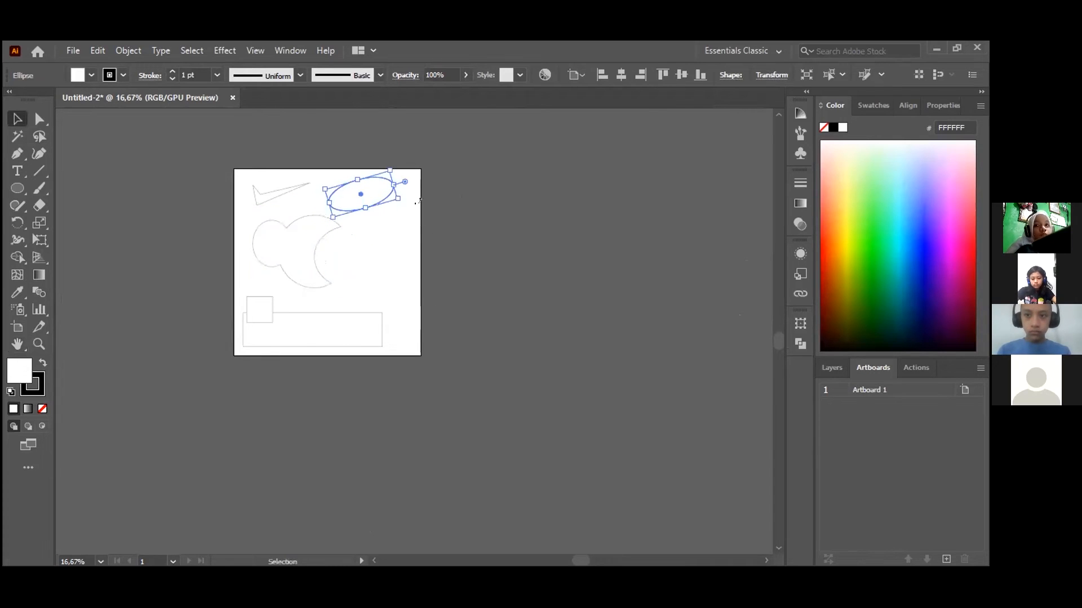
{"action": "left_click", "coordinate": [383, 242]}
Pan the view with the Hand tool to bring the artboard near the middle of the workspace
{"action": "left_click", "coordinate": [16, 345]}
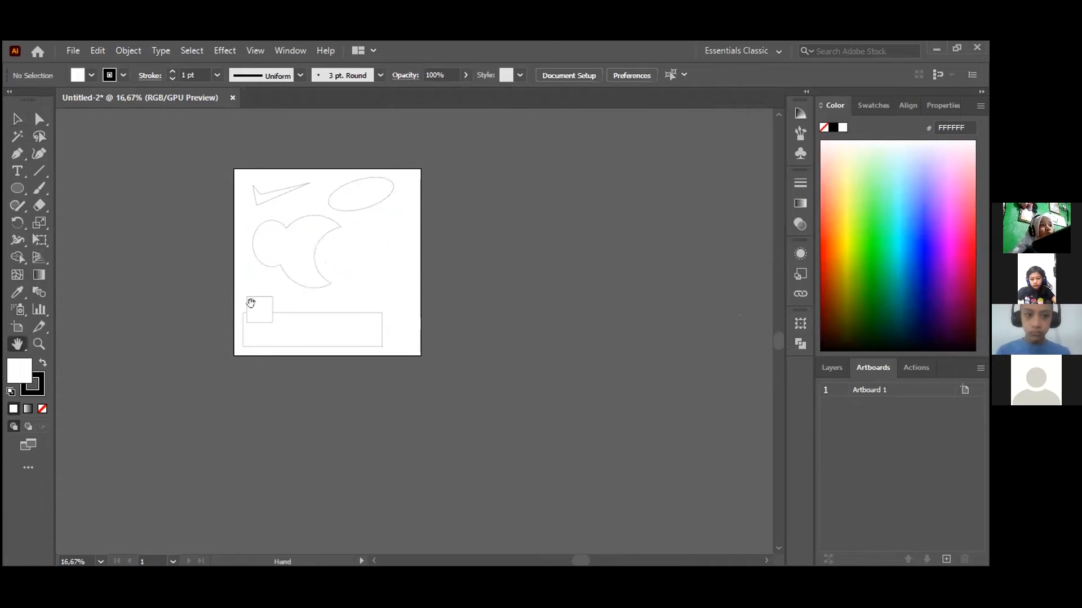
{"action": "left_click_drag", "start_coordinate": [285, 234], "coordinate": [441, 287]}
{"action": "left_click_drag", "start_coordinate": [452, 354], "coordinate": [358, 244]}
{"action": "mouse_move", "coordinate": [281, 280]}
{"action": "left_mouse_down"}
{"action": "mouse_move", "coordinate": [387, 41]}
{"action": "mouse_move", "coordinate": [353, 292]}
{"action": "mouse_move", "coordinate": [340, 282]}
{"action": "left_mouse_up"}
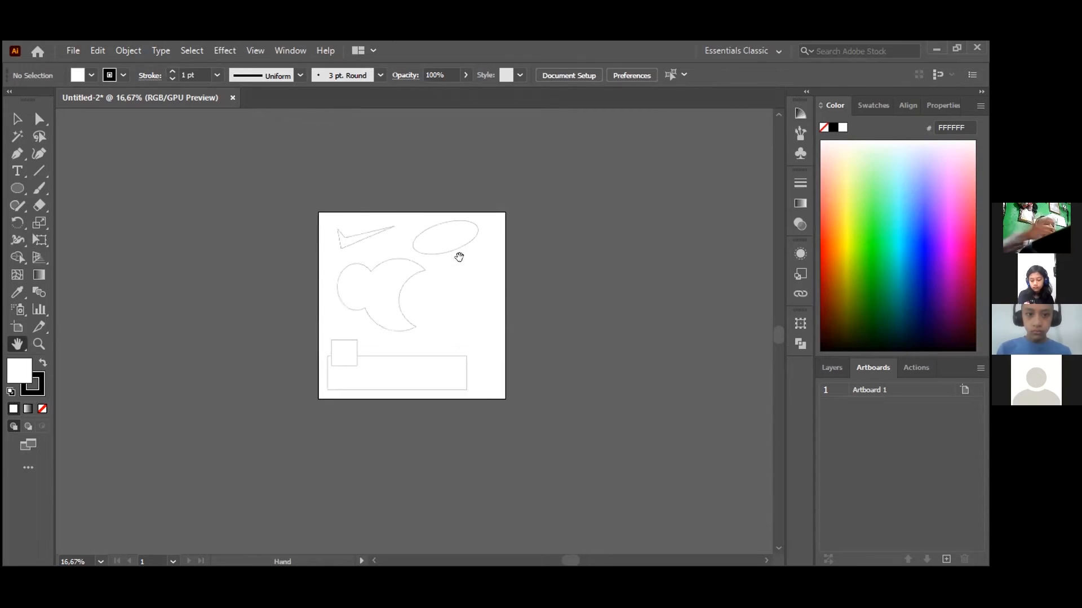
Pan the artboard, return to the Selection tool, and examine the shapes at up to 50% zoom
{"action": "mouse_move", "coordinate": [575, 374]}
{"action": "left_mouse_down"}
{"action": "mouse_move", "coordinate": [253, 186]}
{"action": "mouse_move", "coordinate": [582, 316]}
{"action": "mouse_move", "coordinate": [475, 320]}
{"action": "left_mouse_up"}
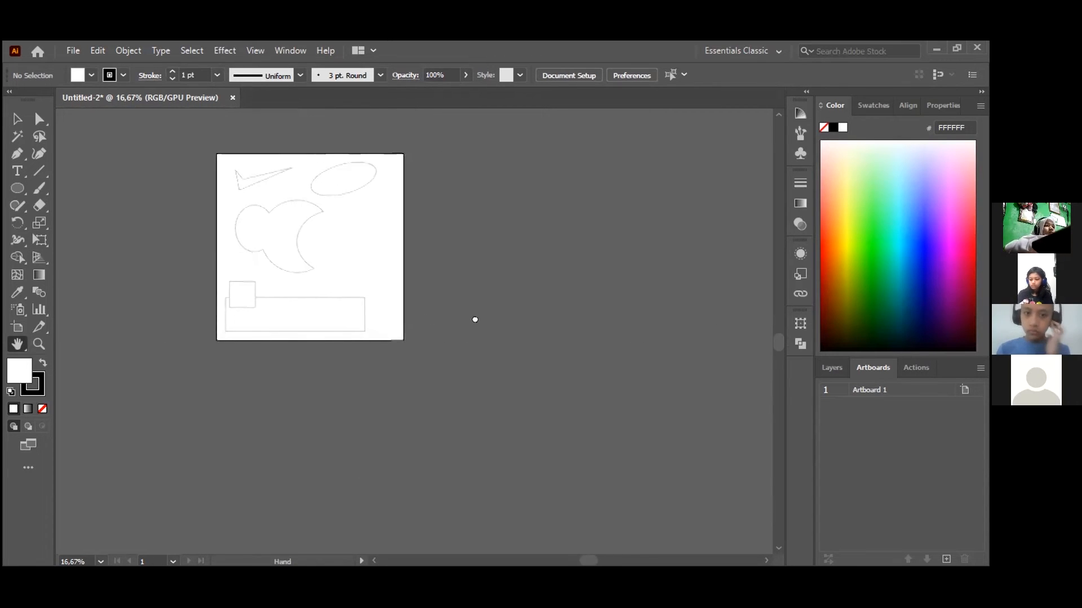
{"action": "left_click", "coordinate": [11, 118]}
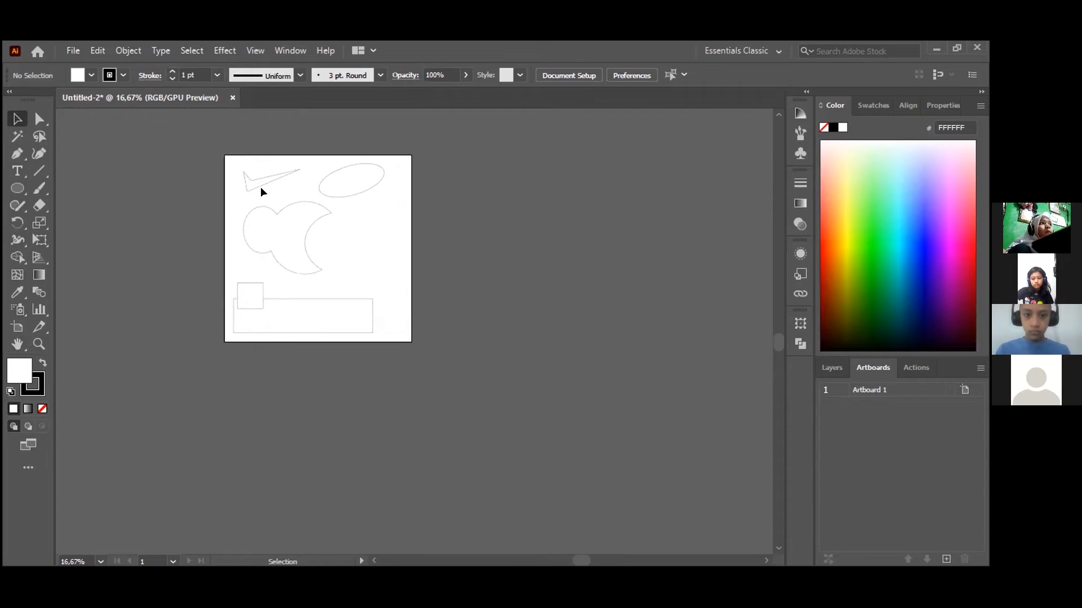
{"action": "scroll", "coordinate": [280, 208], "scroll_direction": "up", "scroll_amount": 4}
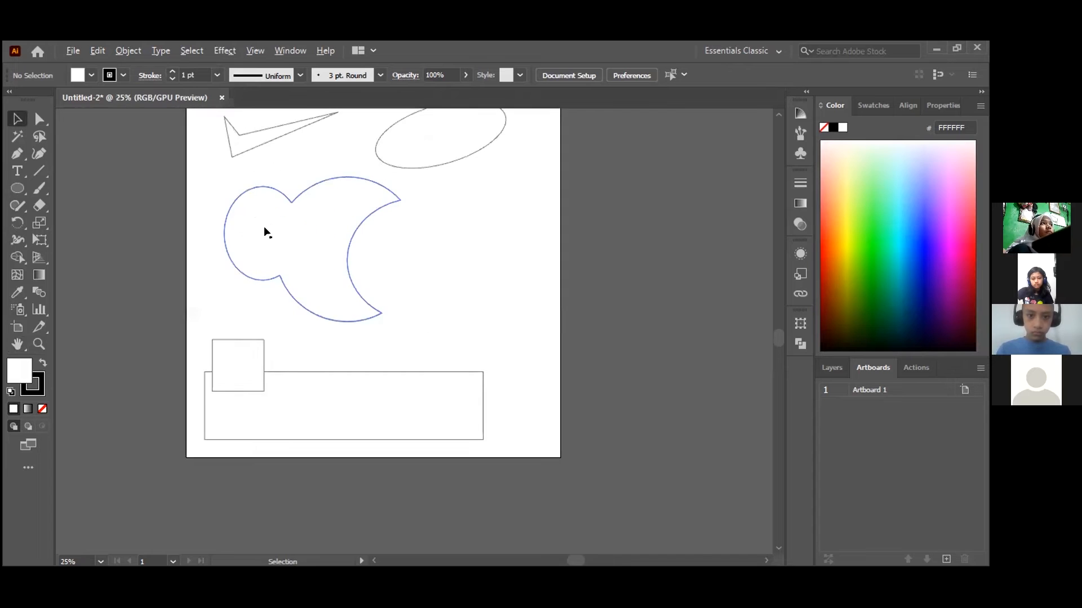
{"action": "scroll", "coordinate": [411, 267], "scroll_direction": "down", "scroll_amount": 1}
{"action": "scroll", "coordinate": [417, 273], "scroll_direction": "up", "scroll_amount": 5}
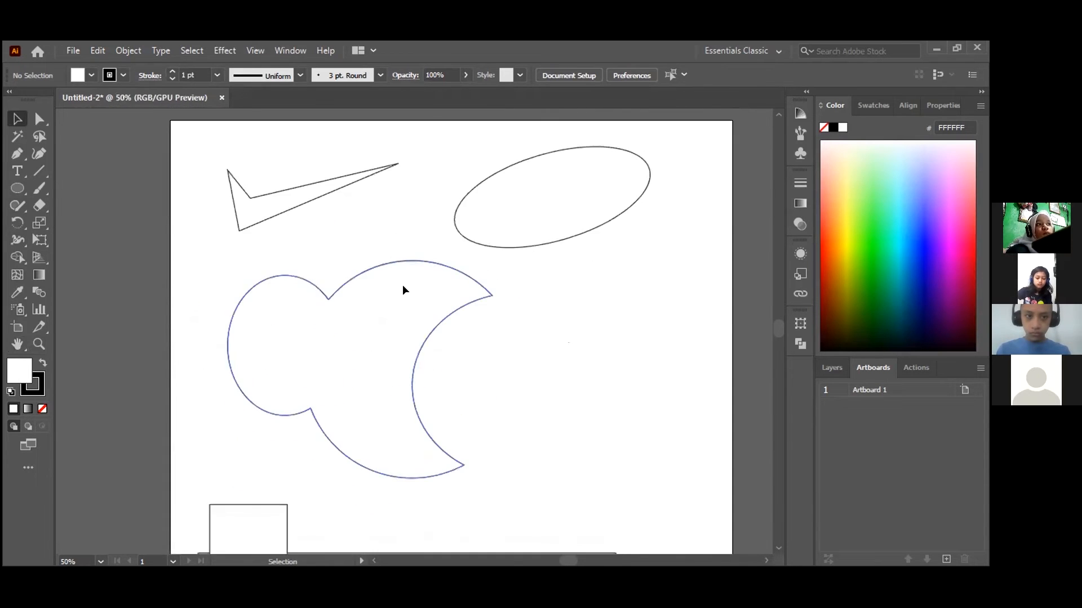
{"action": "scroll", "coordinate": [318, 212], "scroll_direction": "down", "scroll_amount": 5}
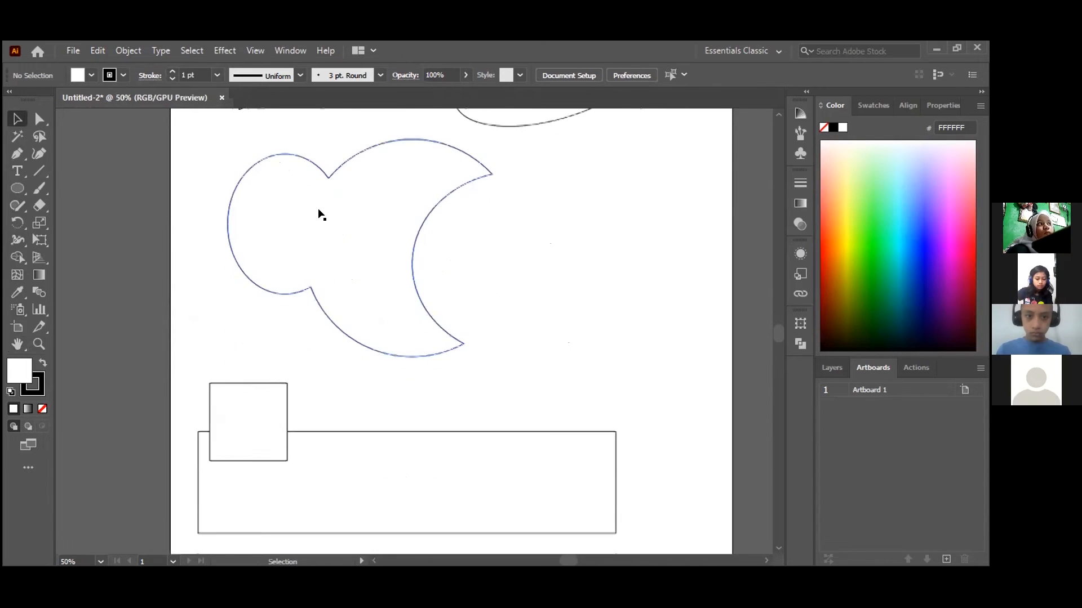
{"action": "scroll", "coordinate": [362, 336], "scroll_direction": "up", "scroll_amount": 1}
{"action": "scroll", "coordinate": [304, 443], "scroll_direction": "up", "scroll_amount": 3}
{"action": "scroll", "coordinate": [265, 455], "scroll_direction": "down", "scroll_amount": 2}
Place the square beside the checkmark shape in the artboard's upper half, and lower the merged shape and tilted ellipse onto the long rectangle
{"action": "left_click_drag", "start_coordinate": [265, 455], "coordinate": [630, 259]}
{"action": "left_click_drag", "start_coordinate": [314, 209], "coordinate": [349, 437]}
{"action": "left_click_drag", "start_coordinate": [596, 280], "coordinate": [400, 301]}
{"action": "scroll", "coordinate": [389, 265], "scroll_direction": "up", "scroll_amount": 2}
{"action": "left_click_drag", "start_coordinate": [535, 194], "coordinate": [570, 494]}
{"action": "left_click", "coordinate": [536, 279]}
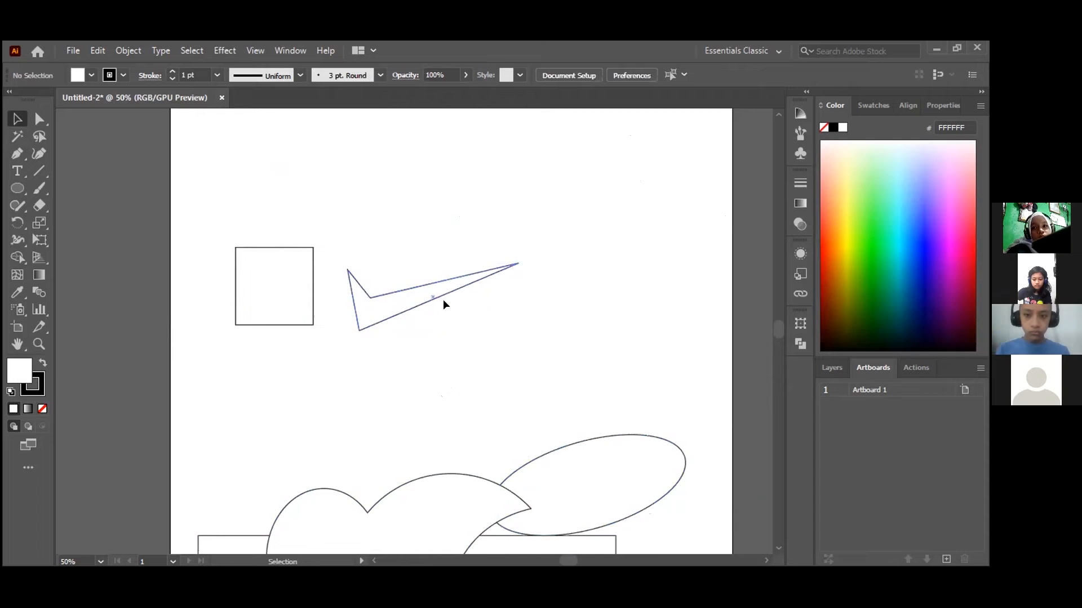
{"action": "left_click", "coordinate": [260, 271]}
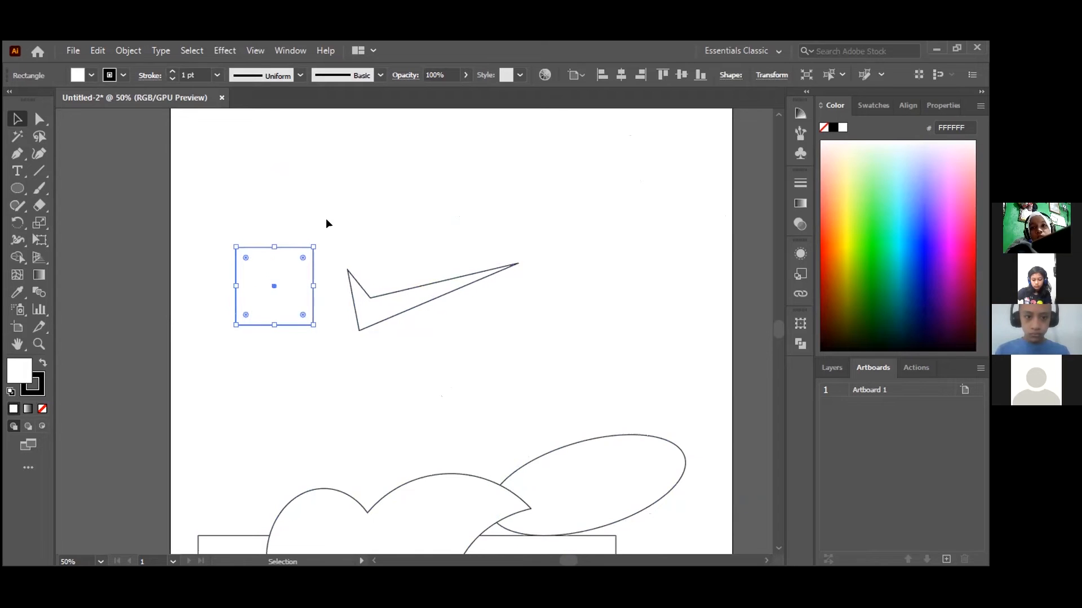
{"action": "left_click", "coordinate": [378, 196]}
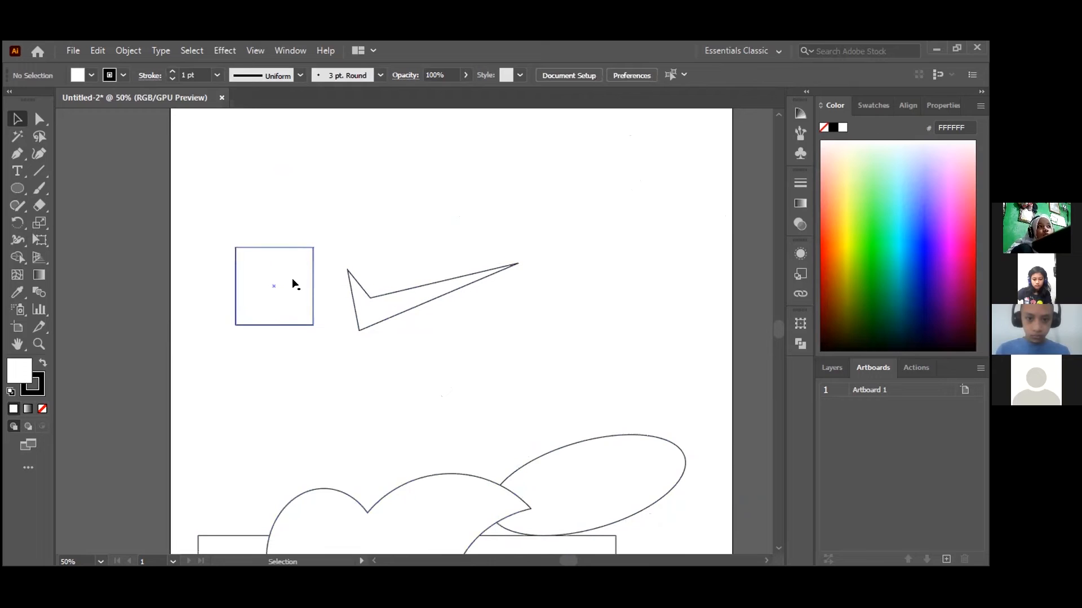
{"action": "left_click", "coordinate": [273, 283]}
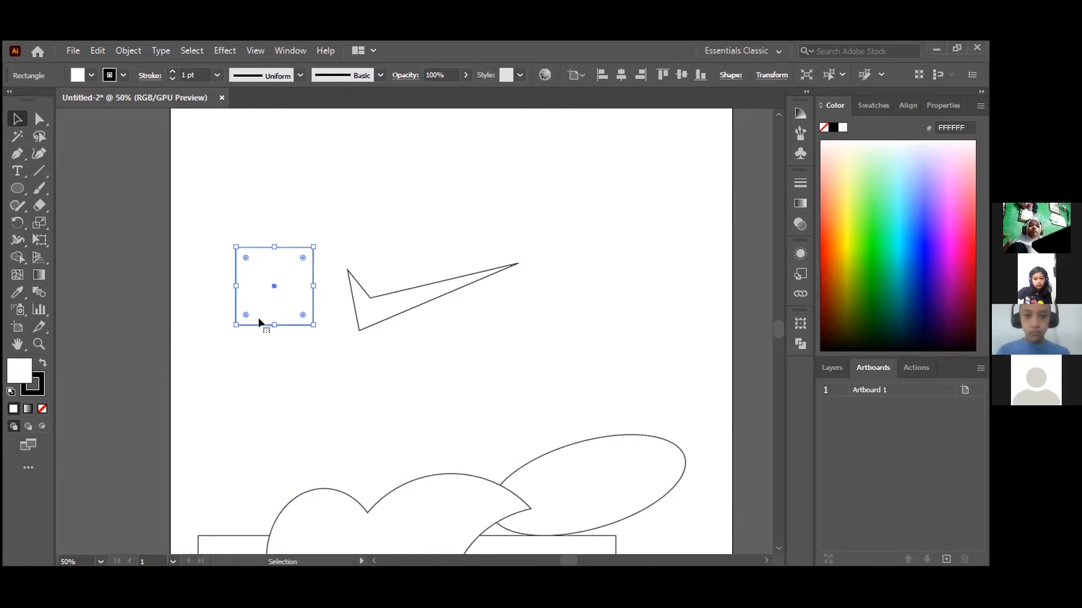
{"action": "left_click", "coordinate": [263, 377]}
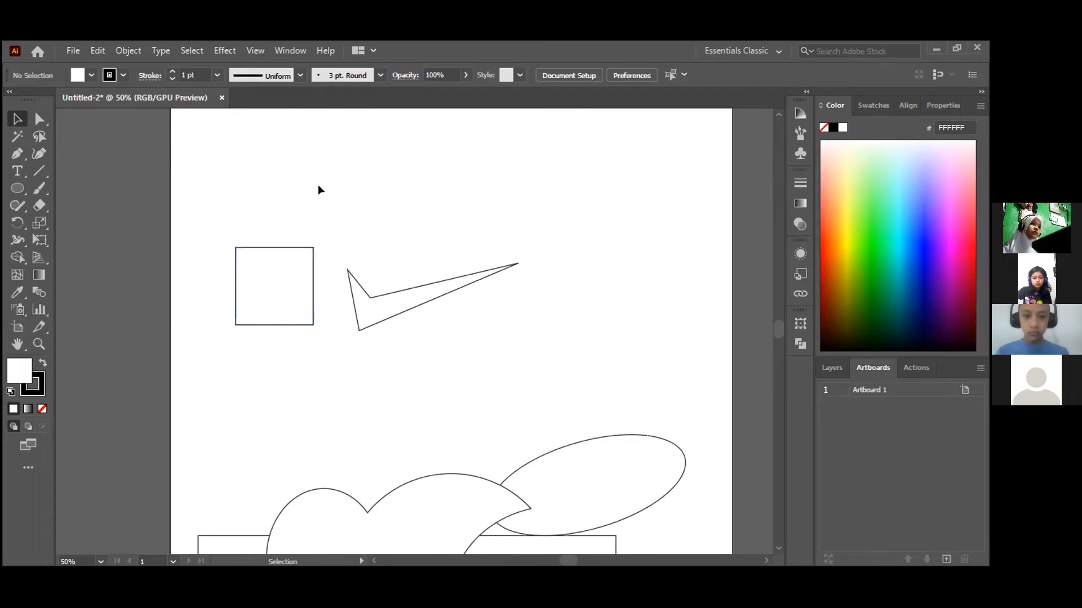
Move the square straight left off the artboard into the grey workspace and deselect it
{"action": "scroll", "coordinate": [348, 284], "scroll_direction": "up", "scroll_amount": 2}
{"action": "scroll", "coordinate": [374, 256], "scroll_direction": "down", "scroll_amount": 3}
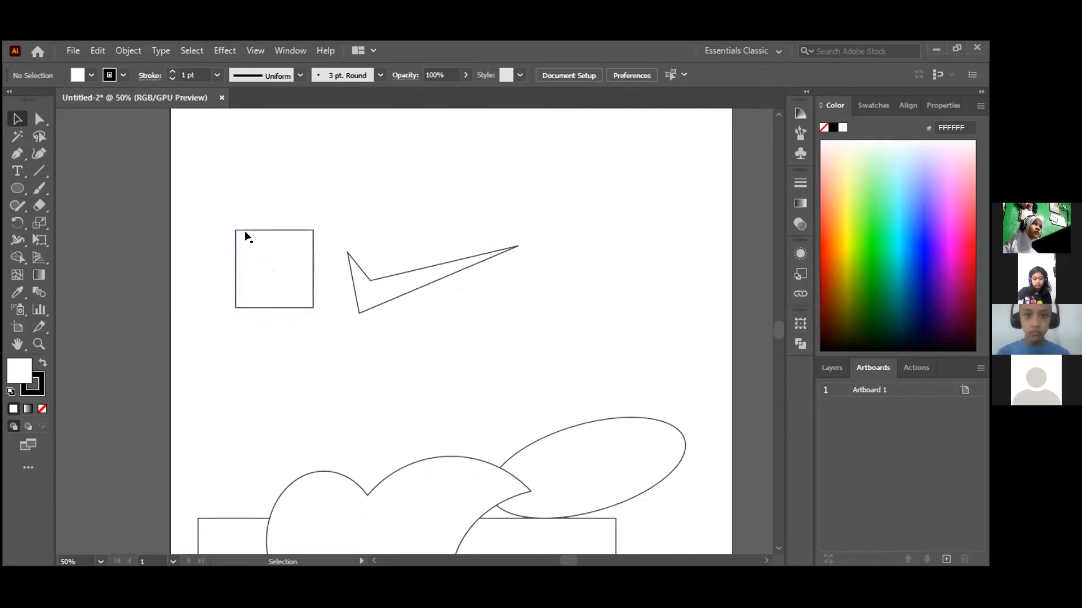
{"action": "scroll", "coordinate": [349, 229], "scroll_direction": "up", "scroll_amount": 1}
{"action": "scroll", "coordinate": [349, 230], "scroll_direction": "down", "scroll_amount": 1}
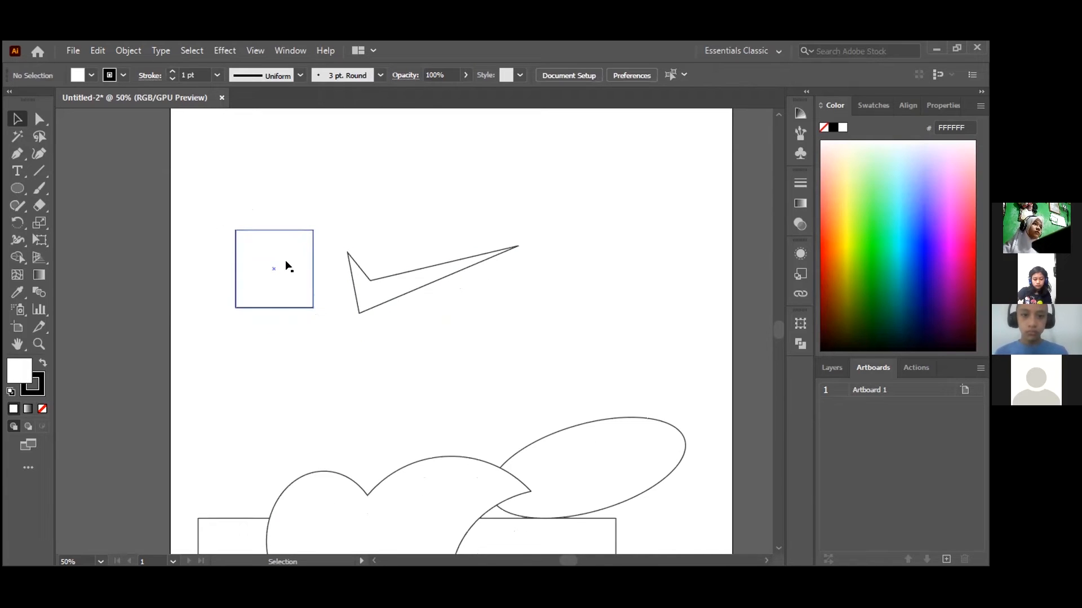
{"action": "left_click_drag", "start_coordinate": [287, 260], "coordinate": [127, 260]}
{"action": "left_click", "coordinate": [258, 253]}
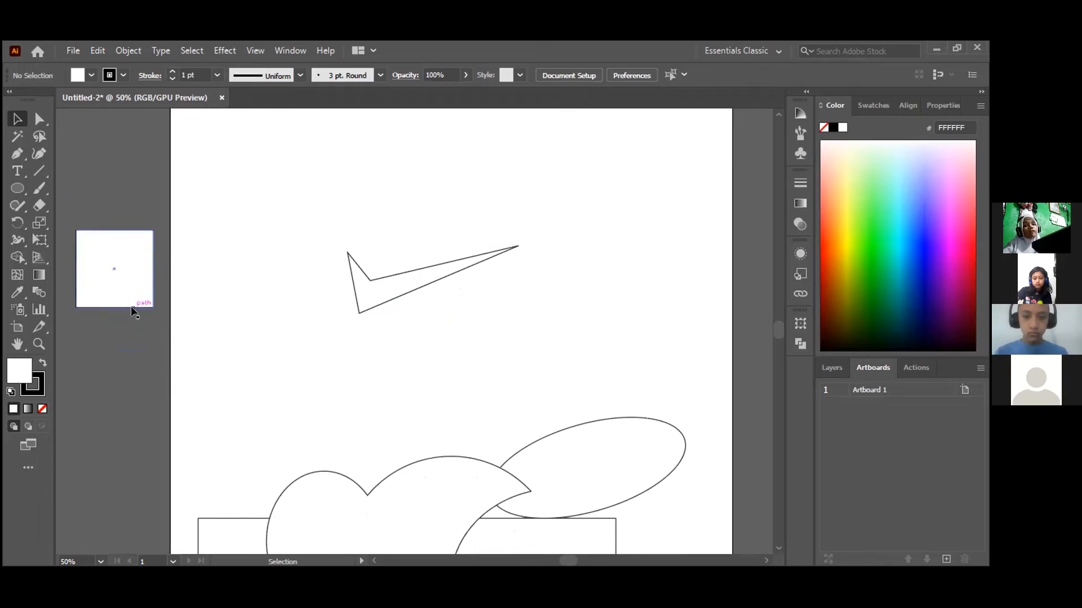
Fill the square with light blue 5ADCFF and move it back onto the artboard, left of the checkmark shape
{"action": "left_click", "coordinate": [135, 277]}
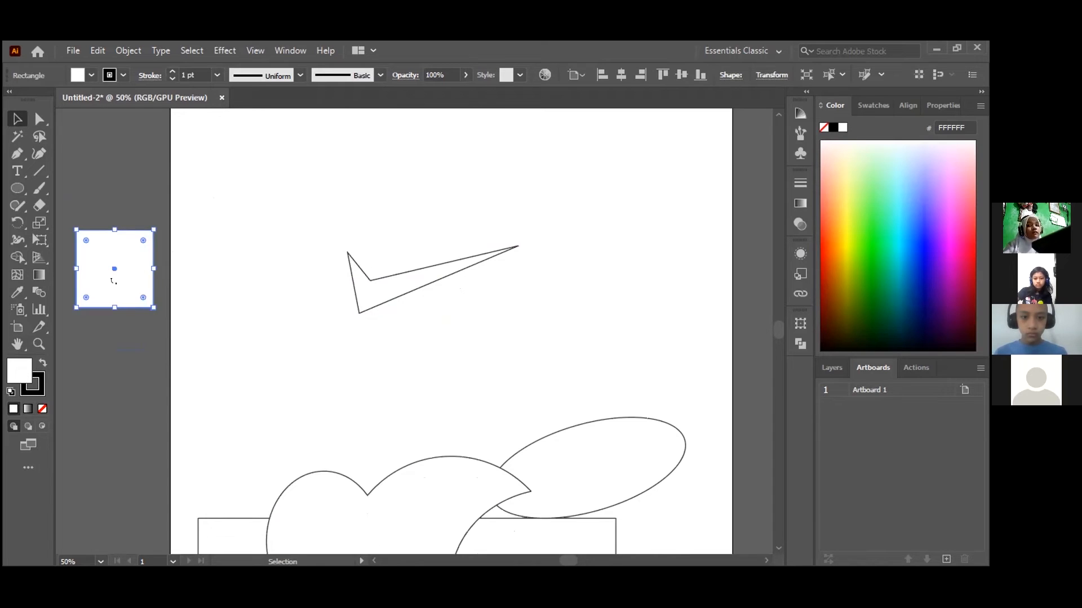
{"action": "double_click", "coordinate": [20, 375]}
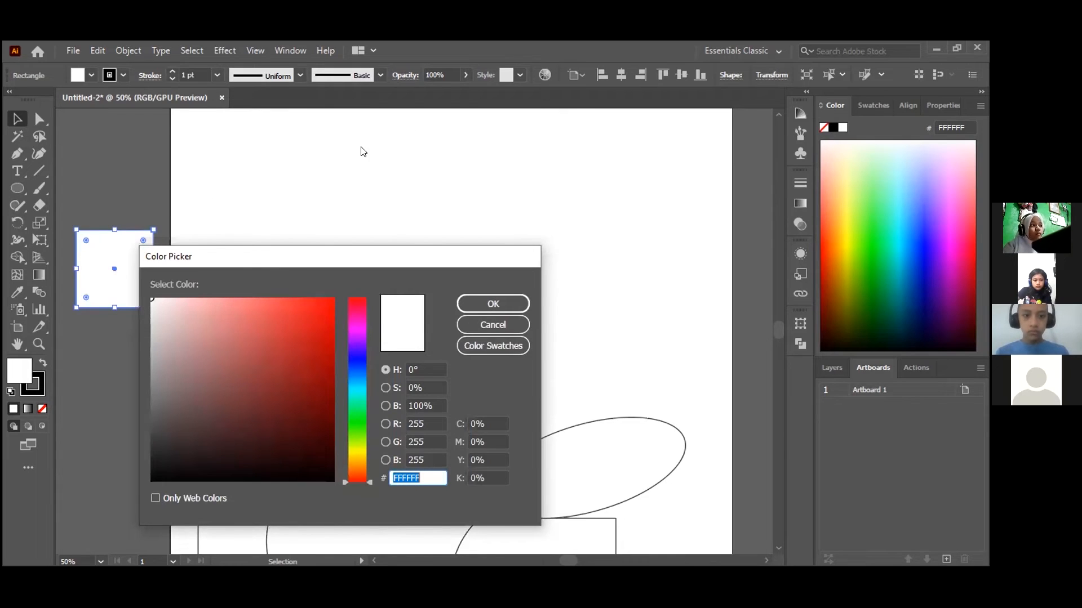
{"action": "left_click_drag", "start_coordinate": [268, 267], "coordinate": [317, 157]}
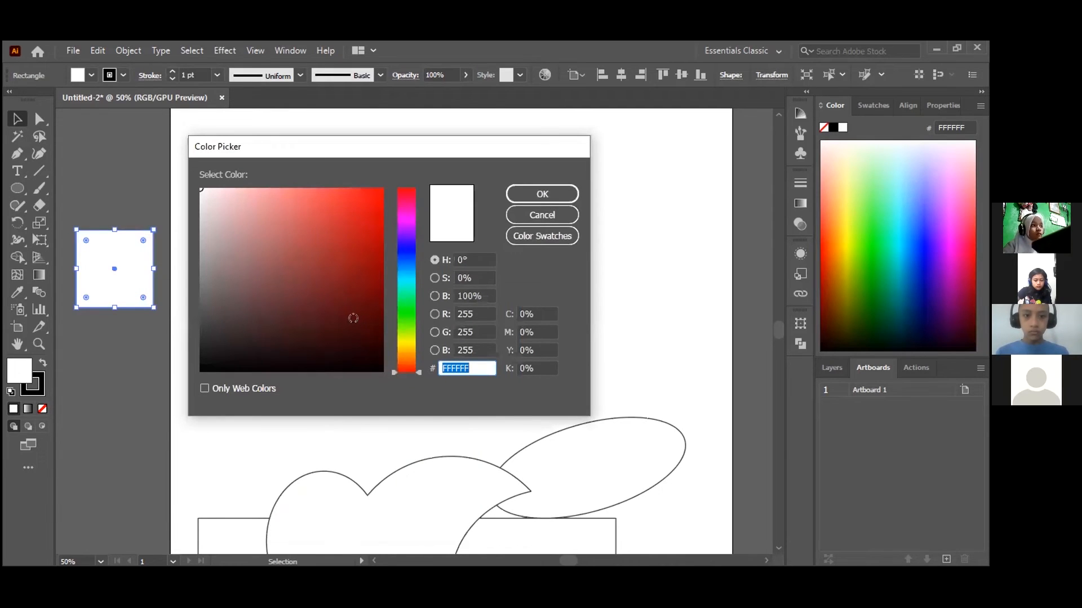
{"action": "mouse_move", "coordinate": [403, 280]}
{"action": "left_mouse_down"}
{"action": "mouse_move", "coordinate": [402, 259]}
{"action": "mouse_move", "coordinate": [408, 273]}
{"action": "left_mouse_up"}
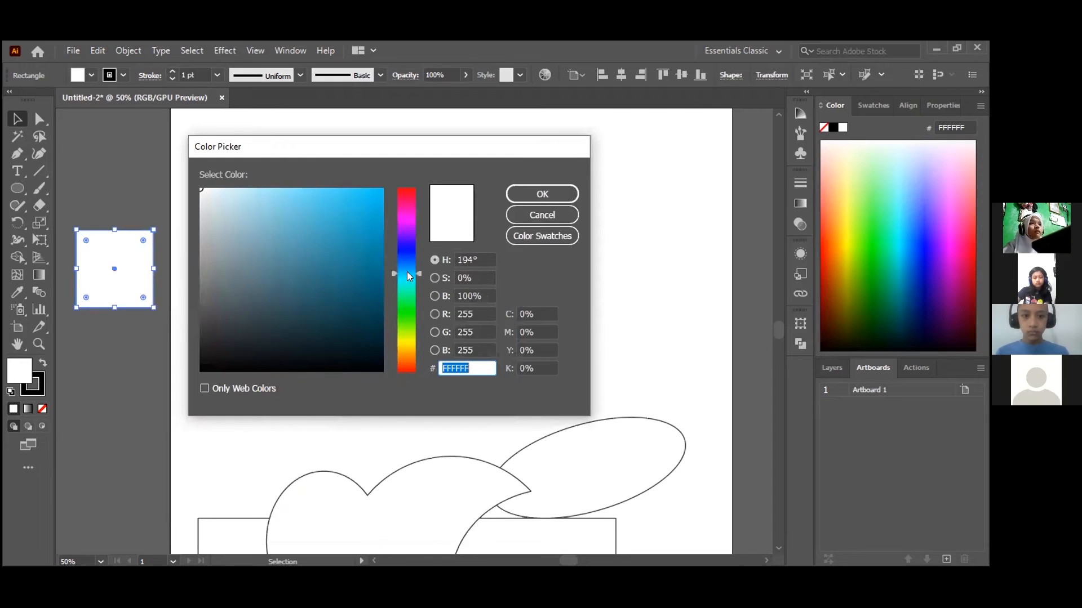
{"action": "mouse_move", "coordinate": [350, 202]}
{"action": "left_mouse_down"}
{"action": "mouse_move", "coordinate": [335, 173]}
{"action": "mouse_move", "coordinate": [318, 172]}
{"action": "left_mouse_up"}
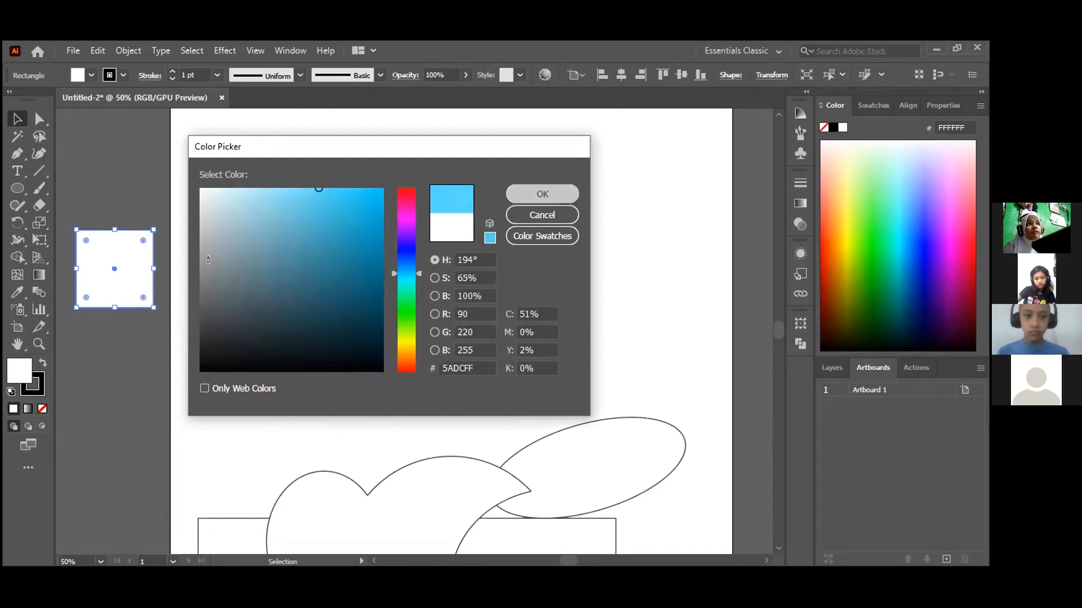
{"action": "left_click", "coordinate": [542, 193]}
{"action": "left_click", "coordinate": [226, 269]}
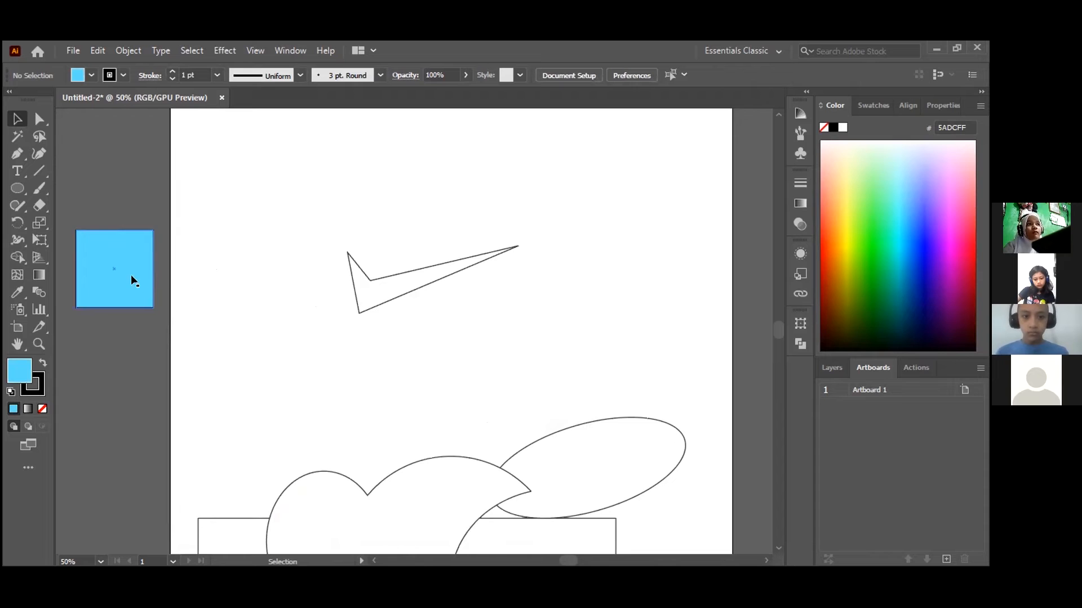
{"action": "left_click_drag", "start_coordinate": [129, 285], "coordinate": [280, 317]}
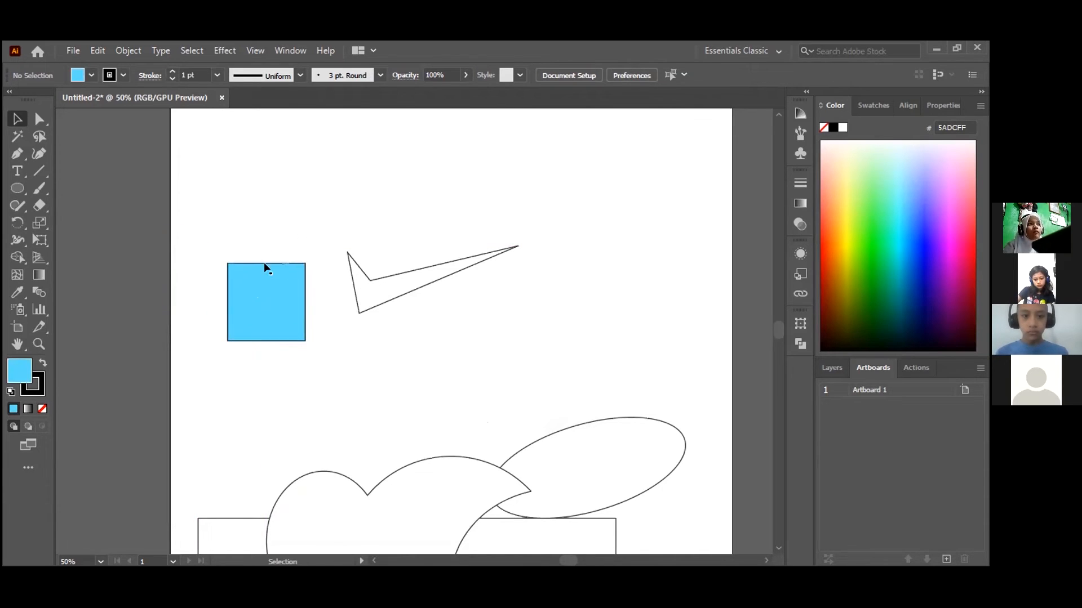
Examine the blue square's outline at 200% zoom, both selected and deselected
{"action": "scroll", "coordinate": [264, 262], "scroll_direction": "up", "scroll_amount": 2}
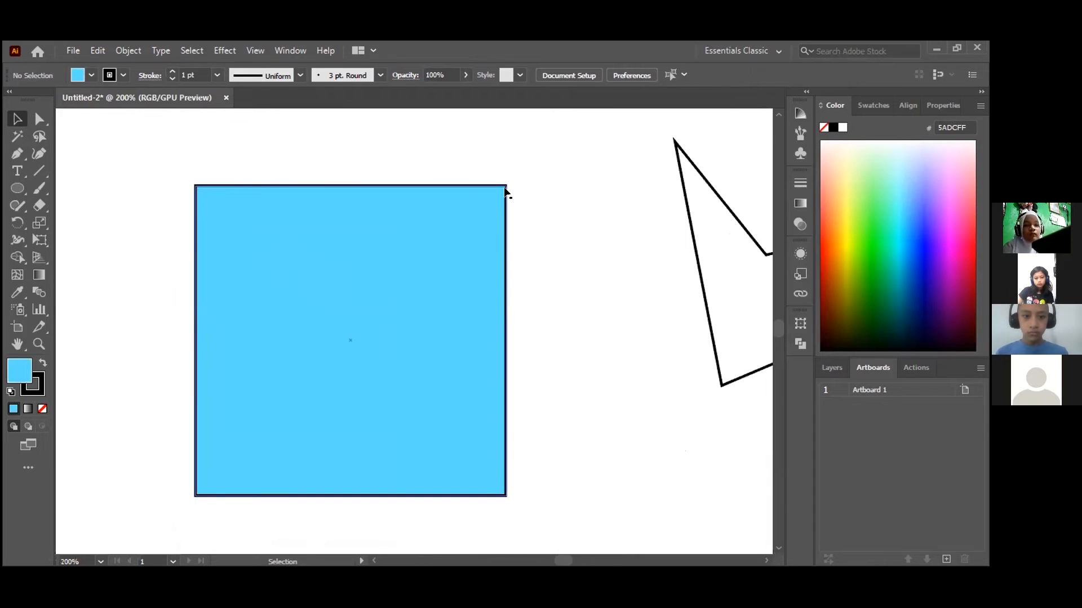
{"action": "scroll", "coordinate": [515, 391], "scroll_direction": "down", "scroll_amount": 2}
{"action": "scroll", "coordinate": [212, 250], "scroll_direction": "up", "scroll_amount": 2}
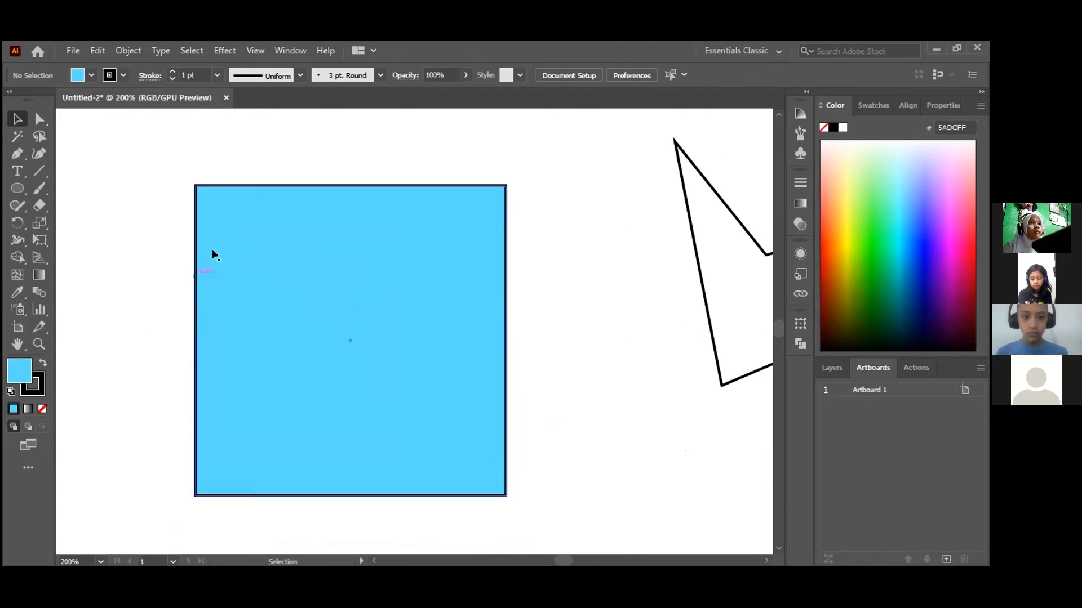
{"action": "left_click", "coordinate": [386, 349]}
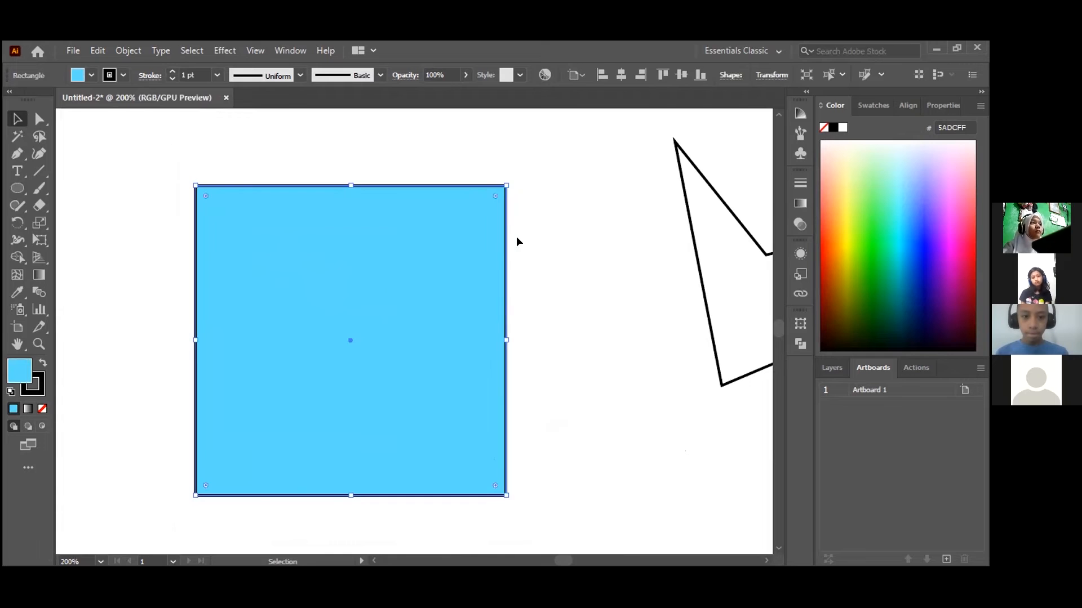
{"action": "left_click", "coordinate": [631, 186]}
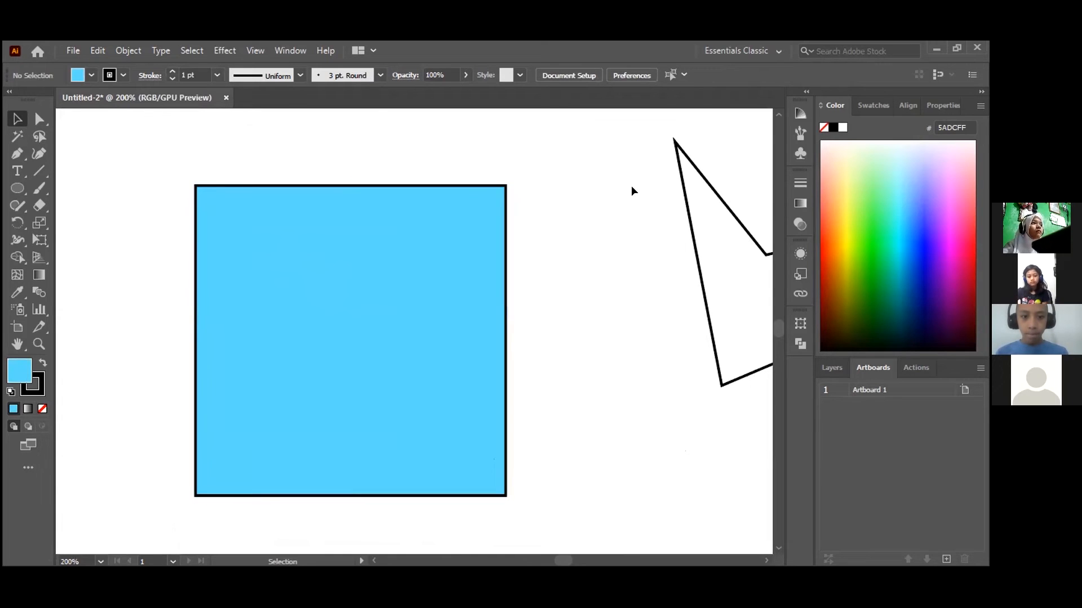
{"action": "left_click", "coordinate": [321, 288]}
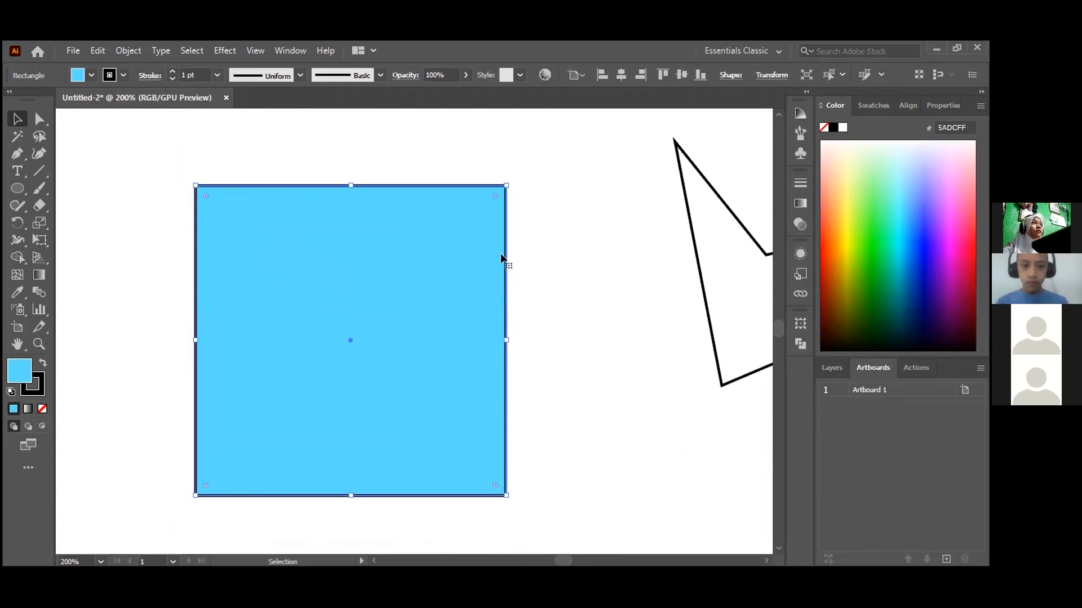
{"action": "left_click", "coordinate": [552, 233]}
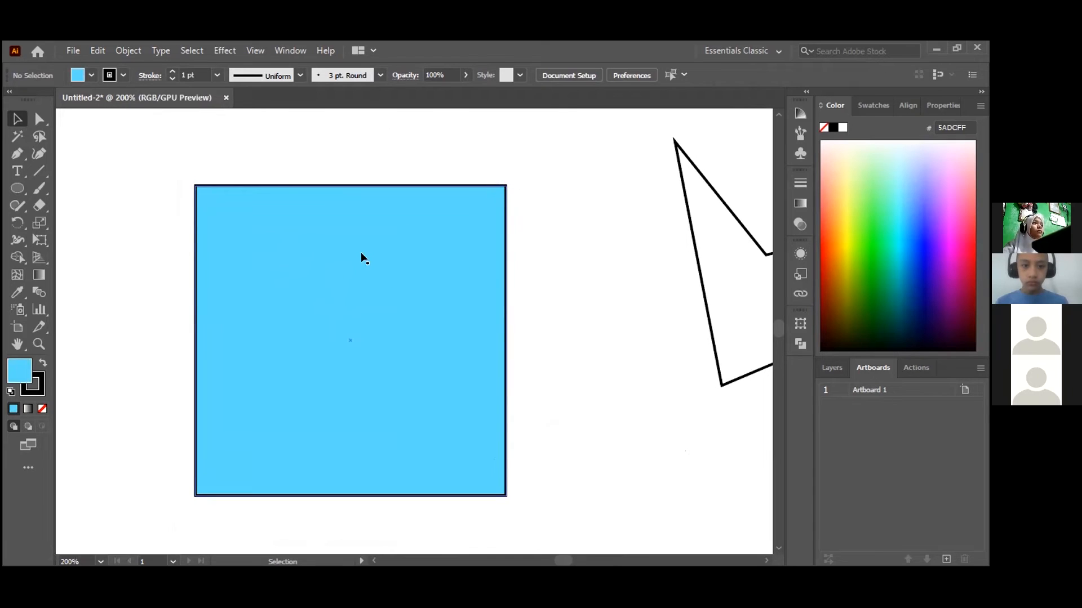
Set the blue square's stroke weight to 4 pt and deselect it
{"action": "left_click", "coordinate": [359, 306]}
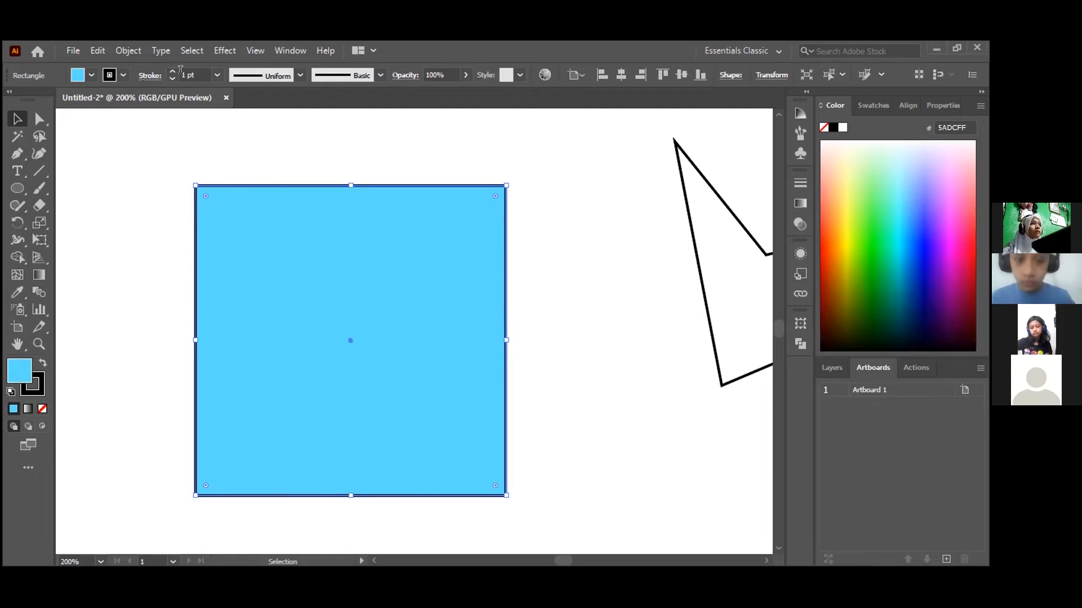
{"action": "left_click_drag", "start_coordinate": [188, 75], "coordinate": [172, 75]}
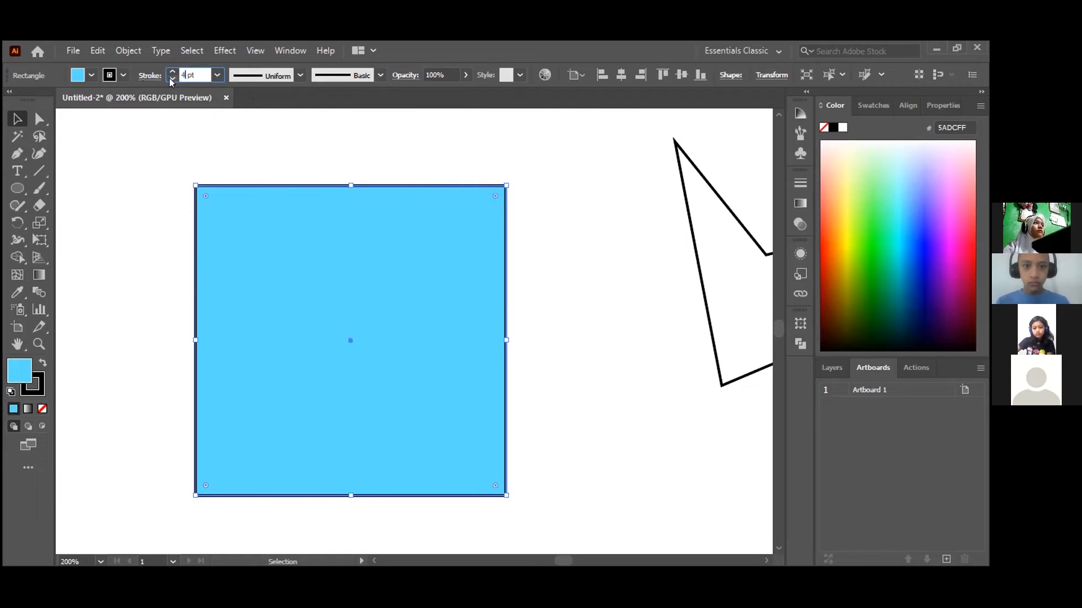
{"action": "key", "text": "Return"}
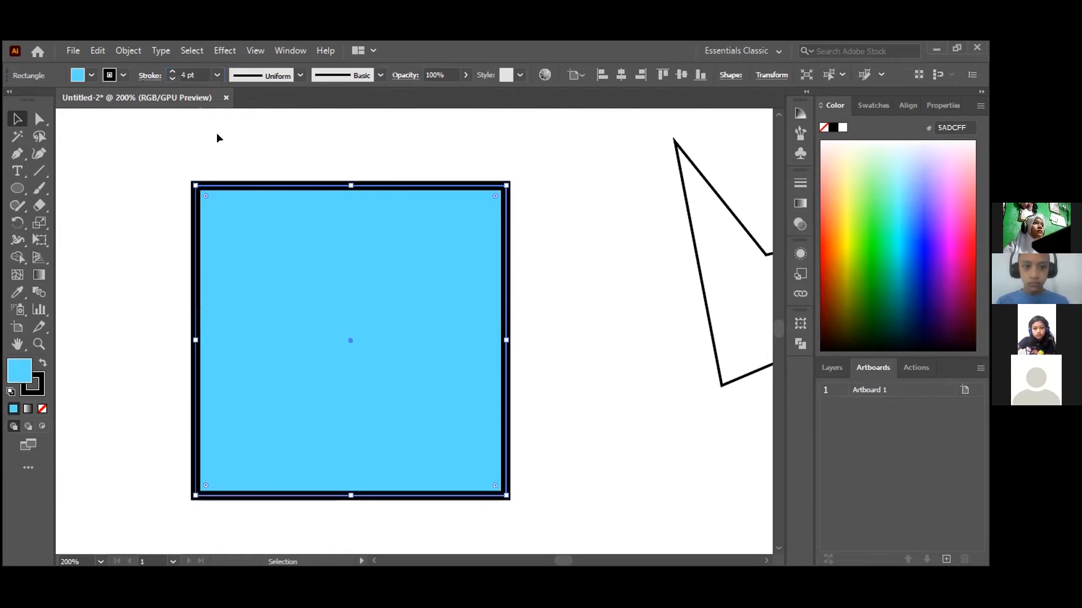
{"action": "left_click", "coordinate": [377, 160]}
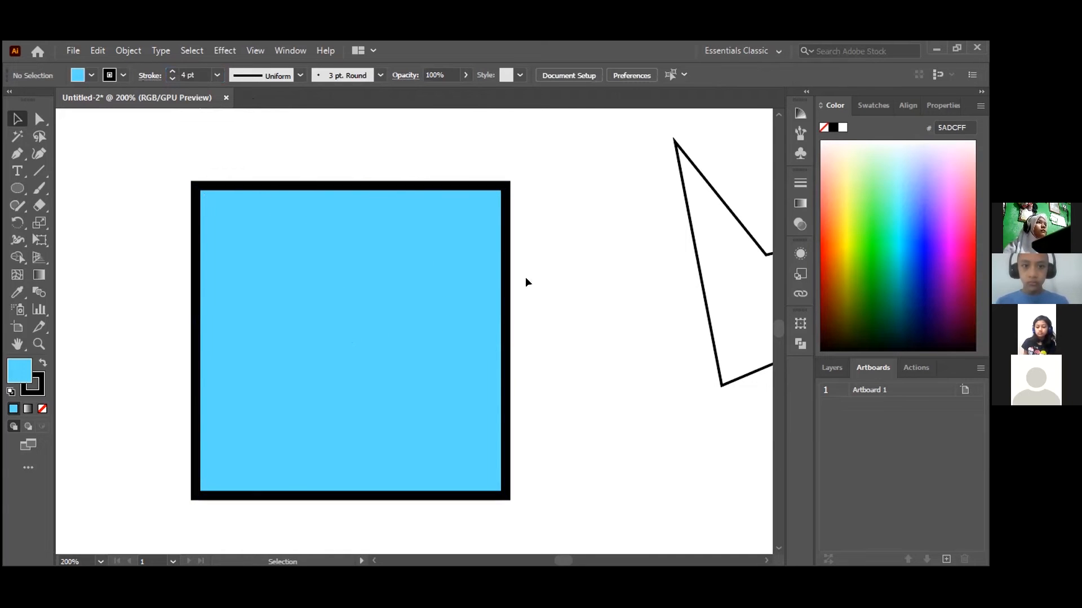
Set the blue square's stroke weight to 7 pt, deselect it, and view the thicker outline at 200%
{"action": "left_click", "coordinate": [328, 265]}
{"action": "left_click", "coordinate": [179, 72]}
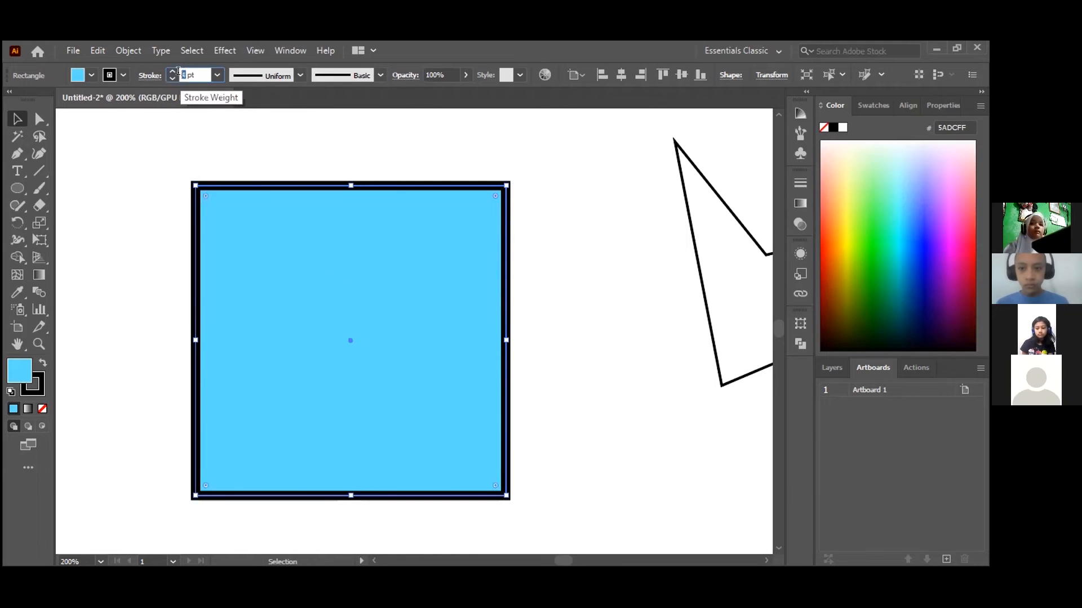
{"action": "type", "text": "7"}
{"action": "key", "text": "Return"}
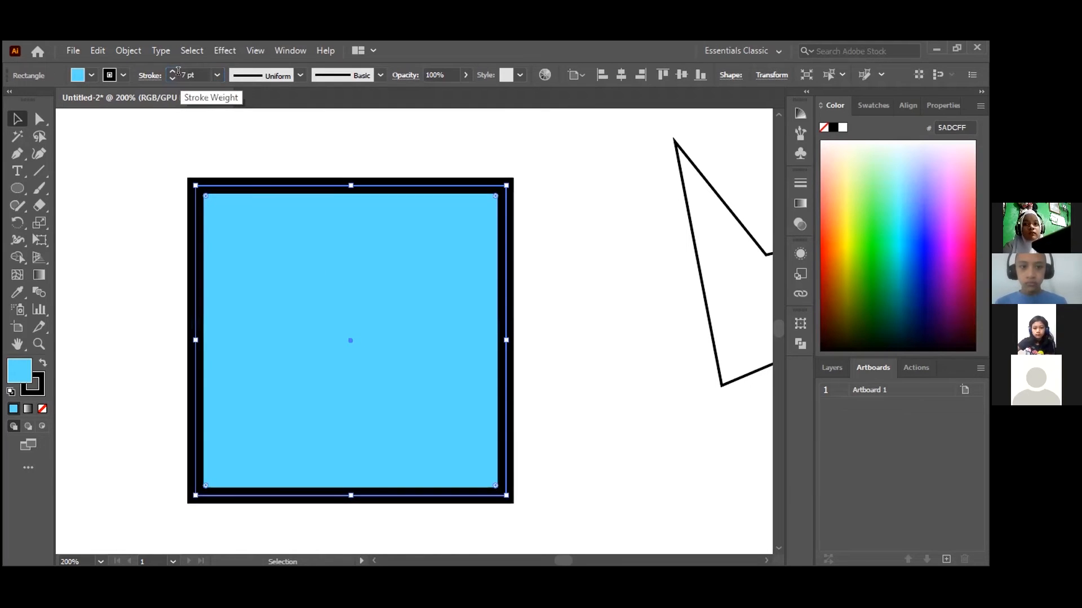
{"action": "left_click", "coordinate": [351, 125]}
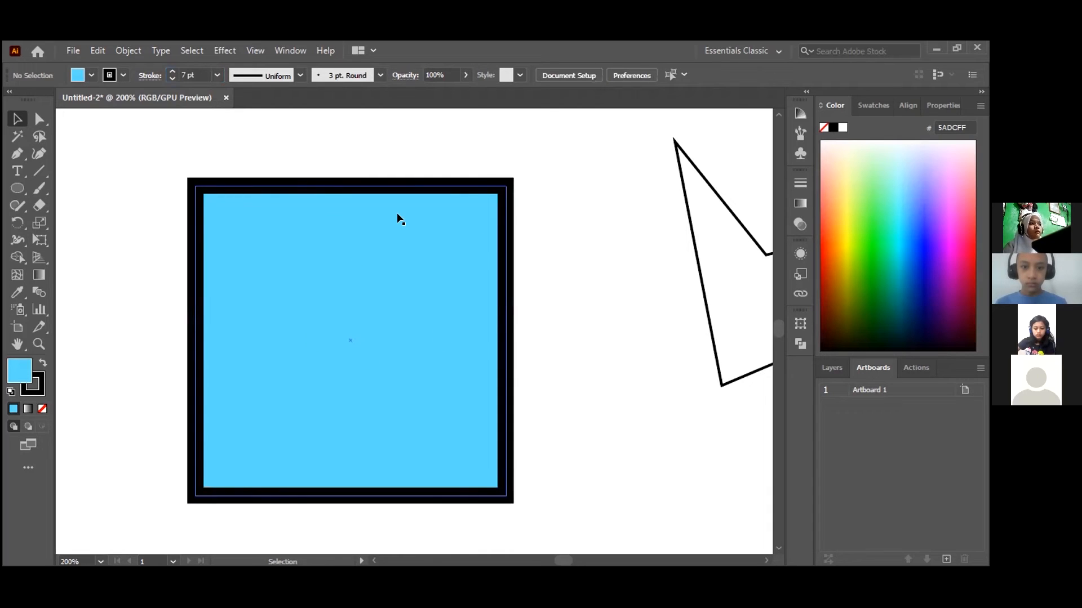
{"action": "scroll", "coordinate": [559, 236], "scroll_direction": "down", "scroll_amount": 3}
{"action": "scroll", "coordinate": [558, 235], "scroll_direction": "up", "scroll_amount": 2}
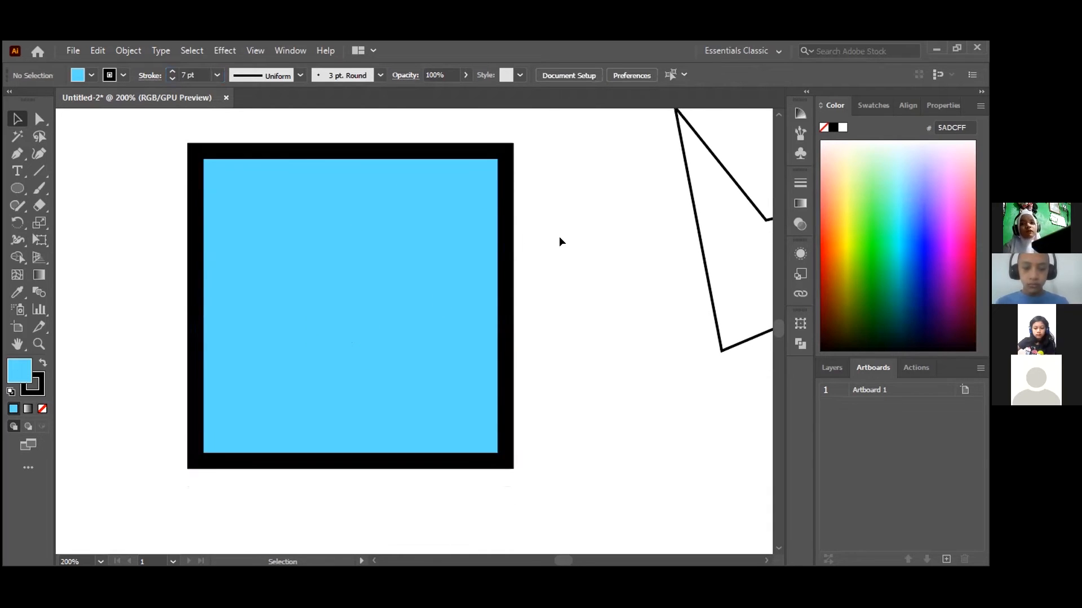
{"action": "scroll", "coordinate": [582, 332], "scroll_direction": "up", "scroll_amount": 1}
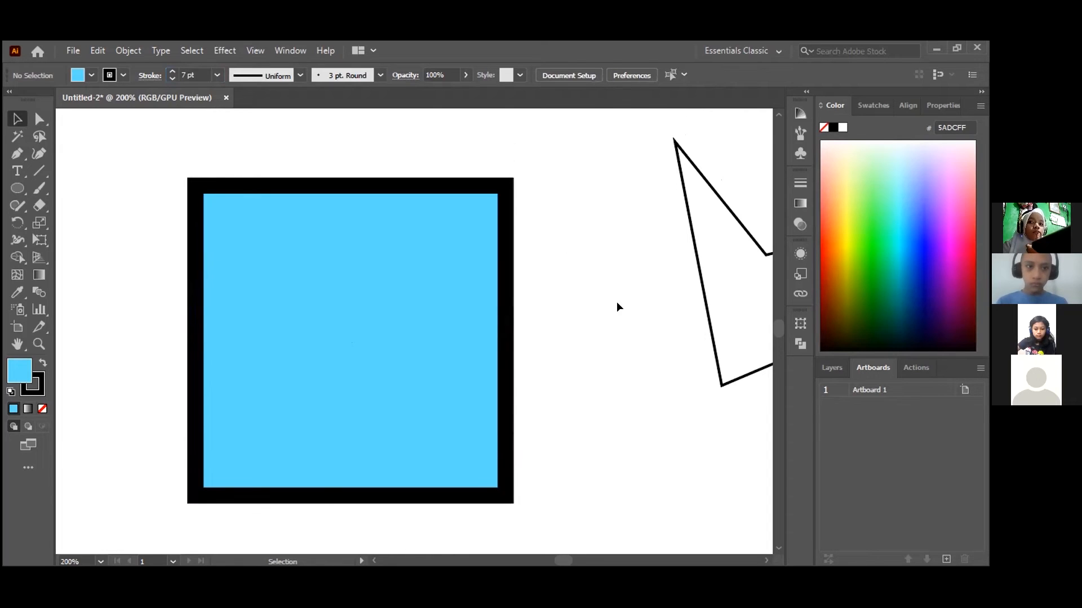
Remove the stroke from the light blue square, leaving only its fill, and deselect it
{"action": "scroll", "coordinate": [620, 287], "scroll_direction": "down", "scroll_amount": 1}
{"action": "scroll", "coordinate": [632, 278], "scroll_direction": "up", "scroll_amount": 1}
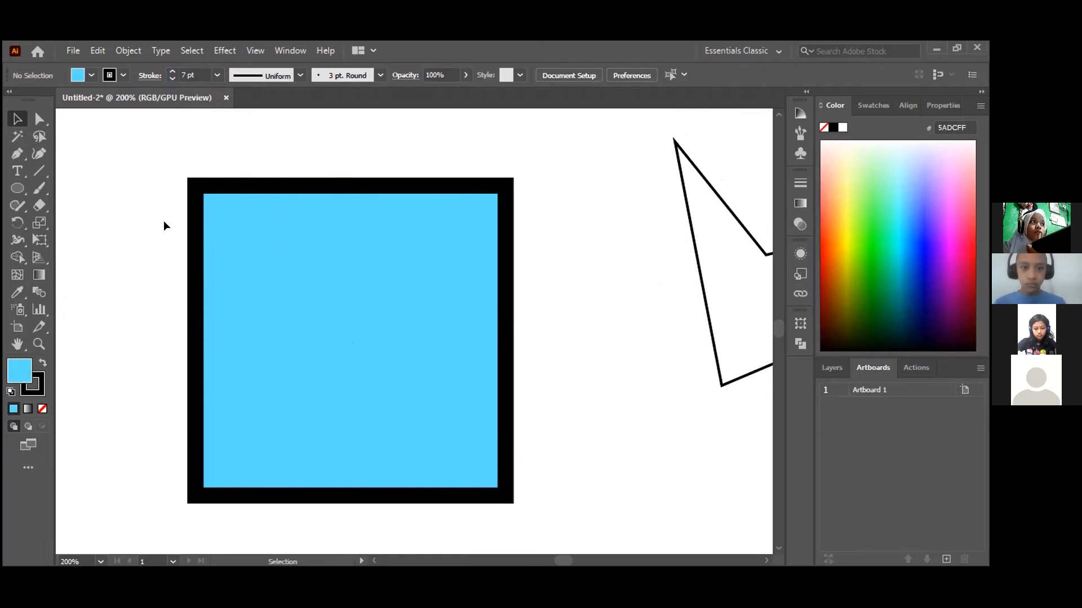
{"action": "left_click", "coordinate": [340, 293]}
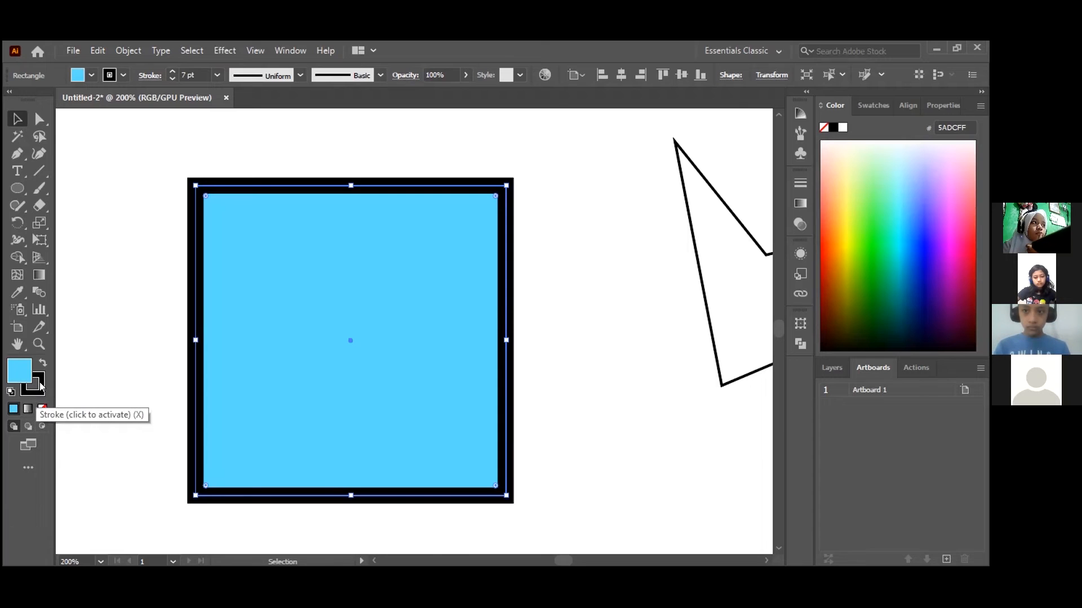
{"action": "left_click", "coordinate": [39, 385]}
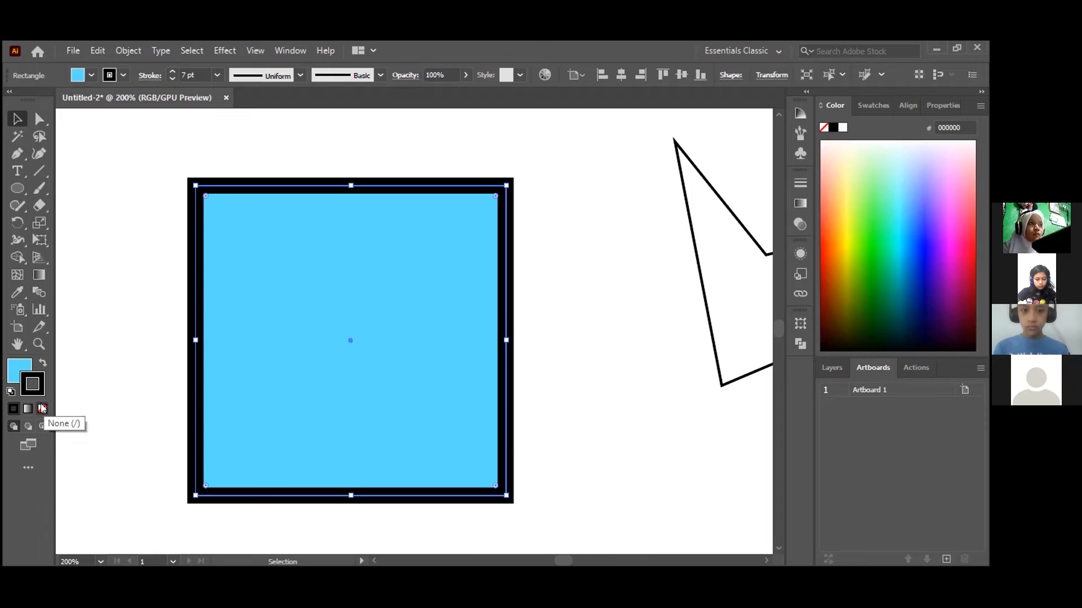
{"action": "left_click", "coordinate": [42, 409]}
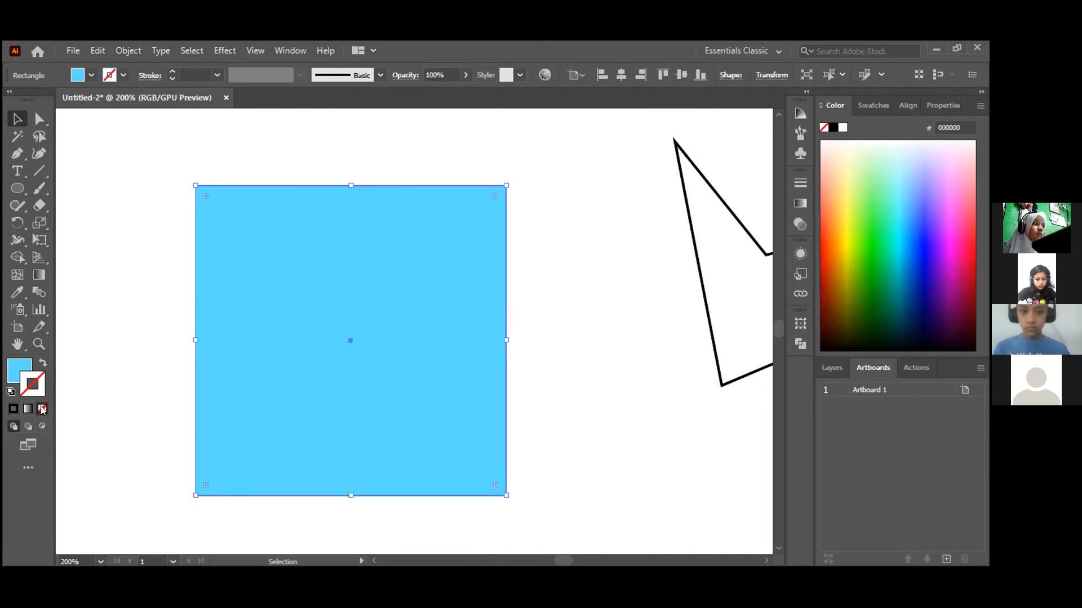
{"action": "left_click", "coordinate": [131, 300]}
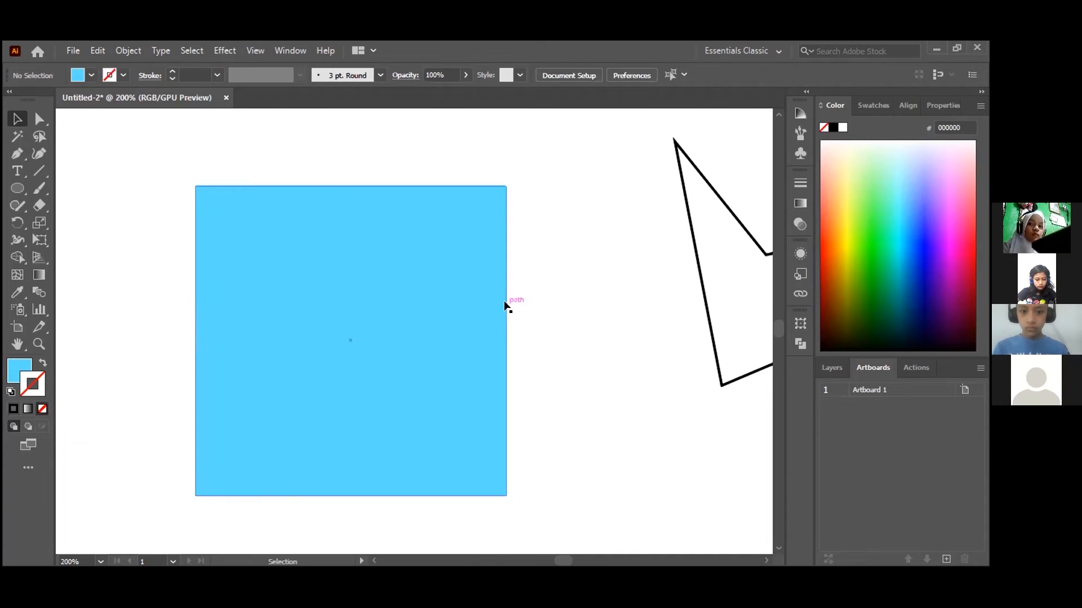
Examine the square without its outline and the checkmark shape at different zoom levels
{"action": "scroll", "coordinate": [505, 307], "scroll_direction": "down", "scroll_amount": 2}
{"action": "scroll", "coordinate": [147, 271], "scroll_direction": "up", "scroll_amount": 1}
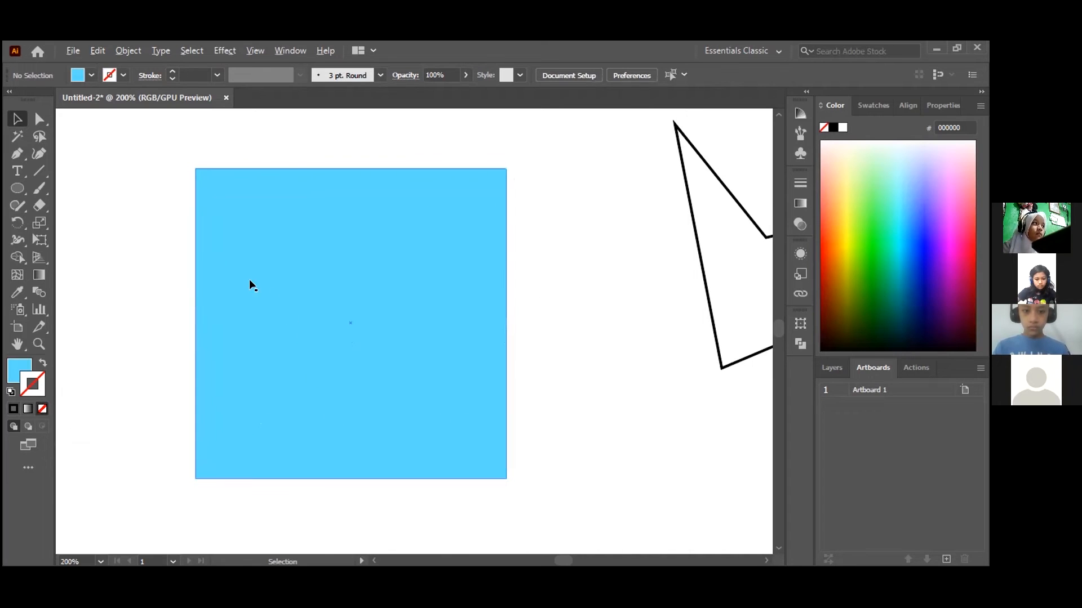
{"action": "scroll", "coordinate": [288, 287], "scroll_direction": "down", "scroll_amount": 3}
{"action": "scroll", "coordinate": [529, 305], "scroll_direction": "up", "scroll_amount": 2}
{"action": "scroll", "coordinate": [526, 307], "scroll_direction": "down", "scroll_amount": 2}
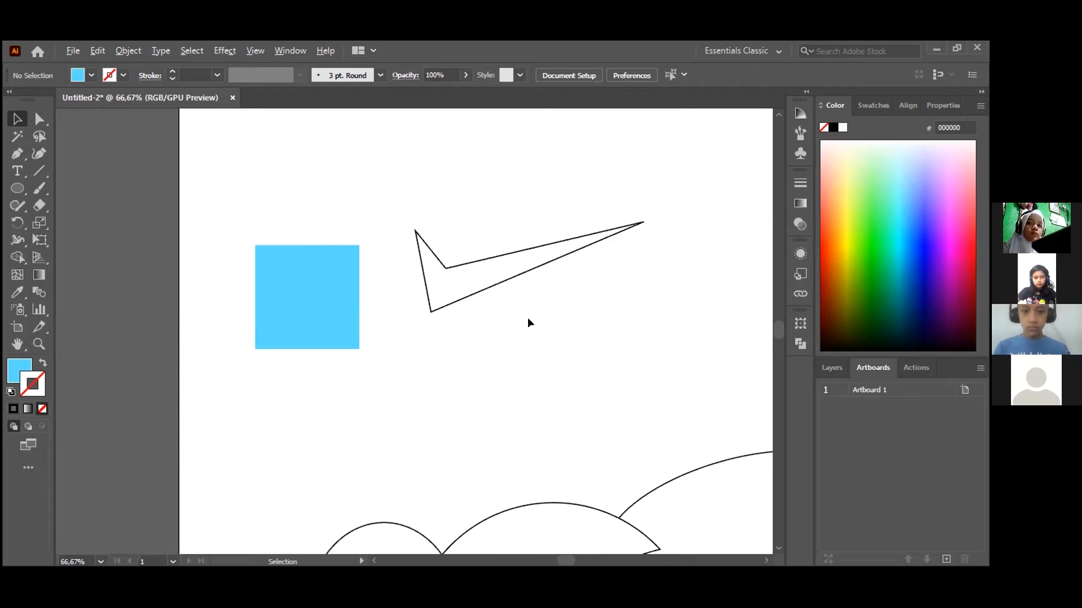
{"action": "scroll", "coordinate": [453, 306], "scroll_direction": "up", "scroll_amount": 1}
{"action": "scroll", "coordinate": [506, 296], "scroll_direction": "up", "scroll_amount": 3}
{"action": "scroll", "coordinate": [650, 369], "scroll_direction": "down", "scroll_amount": 1}
{"action": "scroll", "coordinate": [692, 348], "scroll_direction": "down", "scroll_amount": 1}
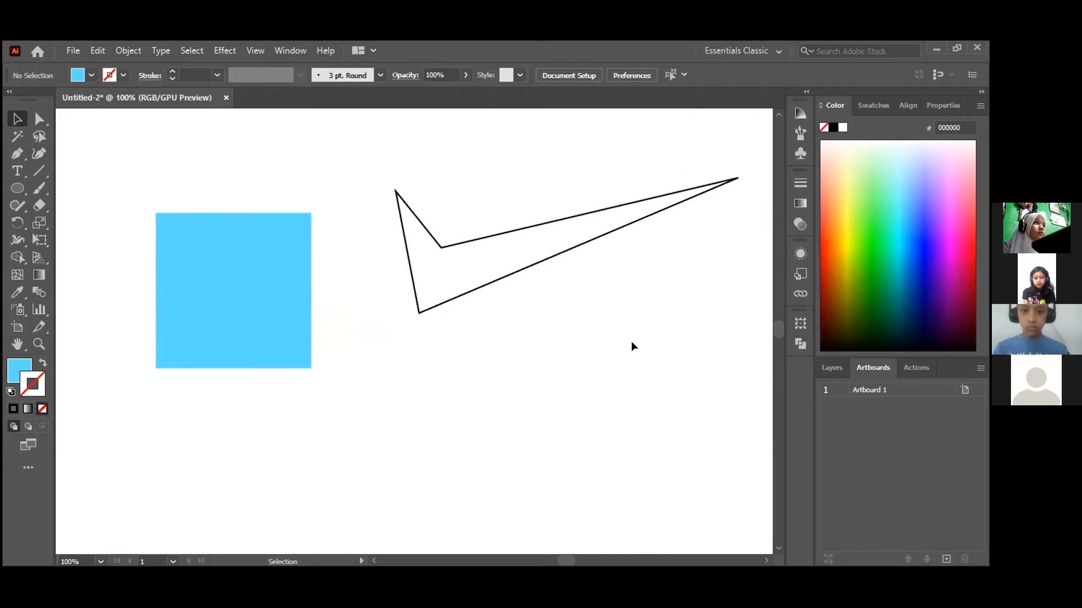
Move the checkmark shape slightly lower and fill it with light blue 4ADDFF
{"action": "left_click_drag", "start_coordinate": [511, 265], "coordinate": [510, 275]}
{"action": "left_click", "coordinate": [504, 191]}
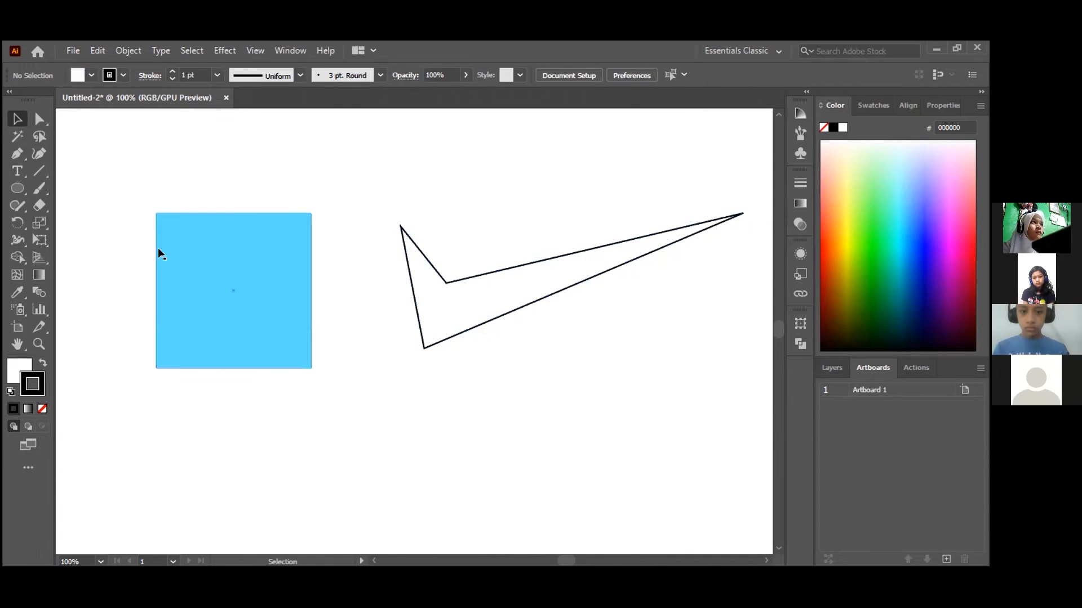
{"action": "left_click", "coordinate": [507, 298]}
{"action": "left_click", "coordinate": [16, 372]}
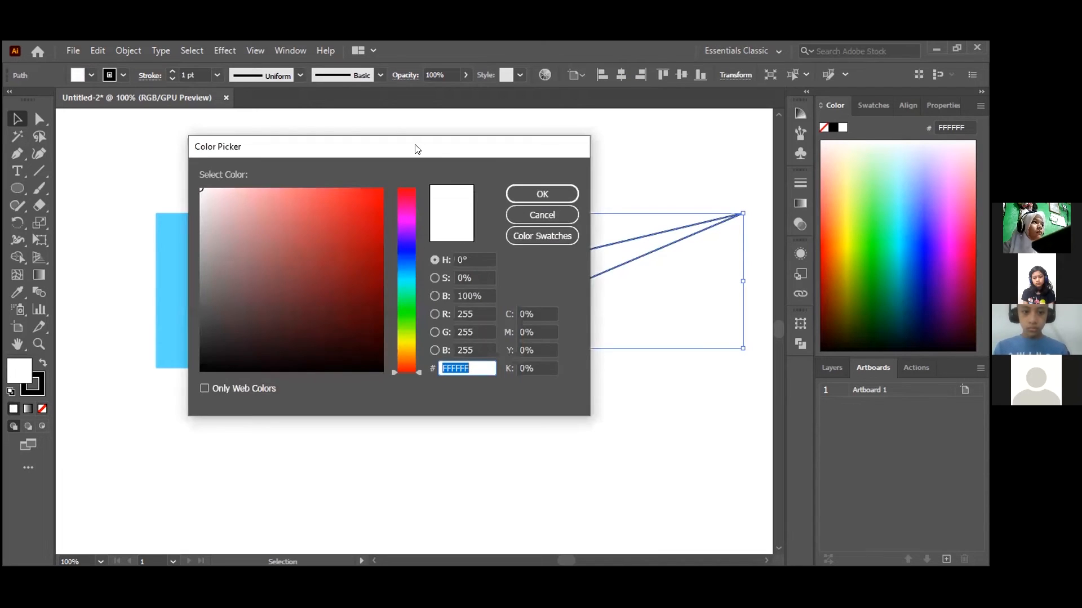
{"action": "left_click", "coordinate": [502, 304]}
{"action": "left_click", "coordinate": [448, 246]}
{"action": "mouse_move", "coordinate": [444, 242]}
{"action": "left_mouse_down"}
{"action": "mouse_move", "coordinate": [432, 210]}
{"action": "mouse_move", "coordinate": [447, 210]}
{"action": "mouse_move", "coordinate": [447, 221]}
{"action": "mouse_move", "coordinate": [429, 213]}
{"action": "left_mouse_up"}
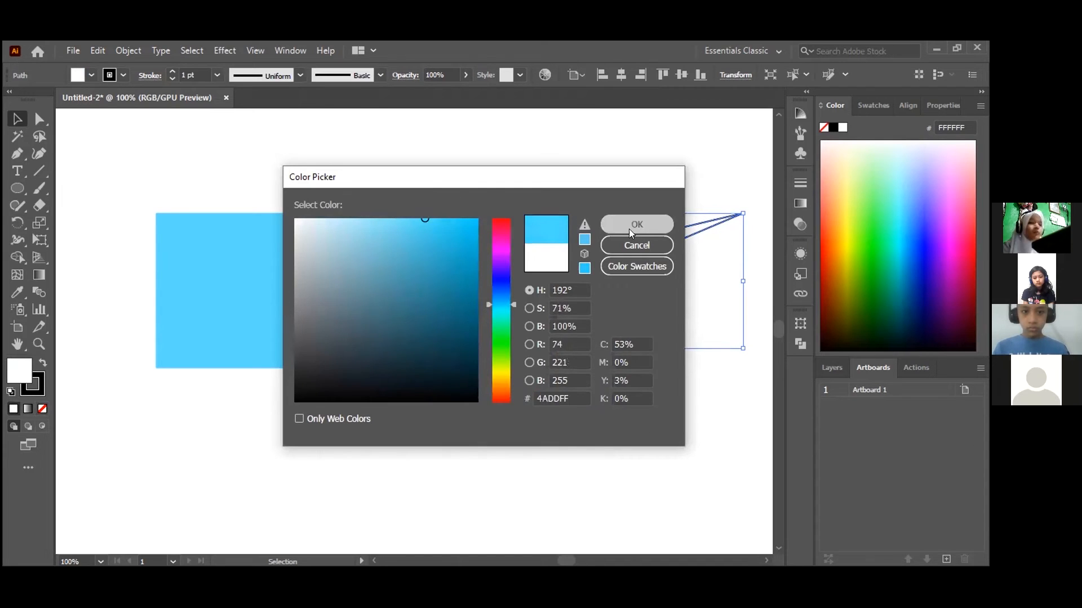
{"action": "left_click", "coordinate": [628, 229]}
{"action": "left_click", "coordinate": [448, 192]}
Shift the checkmark shape slightly closer to the square, change its fill to brighter blue 15DEFF, and deselect it
{"action": "mouse_move", "coordinate": [522, 280]}
{"action": "left_mouse_down"}
{"action": "mouse_move", "coordinate": [330, 292]}
{"action": "mouse_move", "coordinate": [355, 280]}
{"action": "mouse_move", "coordinate": [536, 296]}
{"action": "left_mouse_up"}
{"action": "left_click", "coordinate": [380, 215]}
{"action": "double_click", "coordinate": [19, 371]}
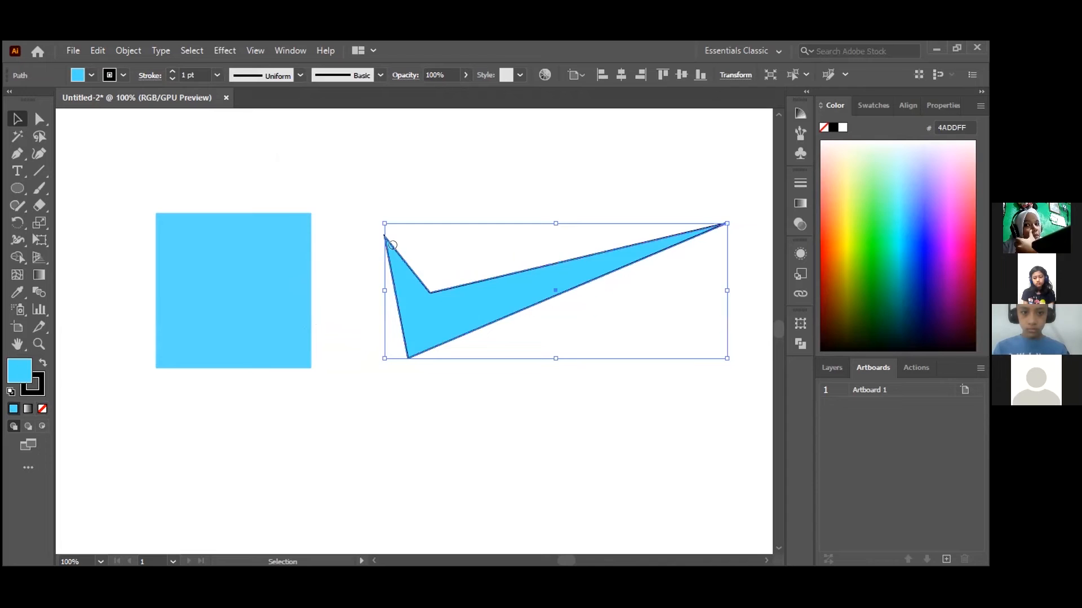
{"action": "left_click_drag", "start_coordinate": [456, 226], "coordinate": [462, 210]}
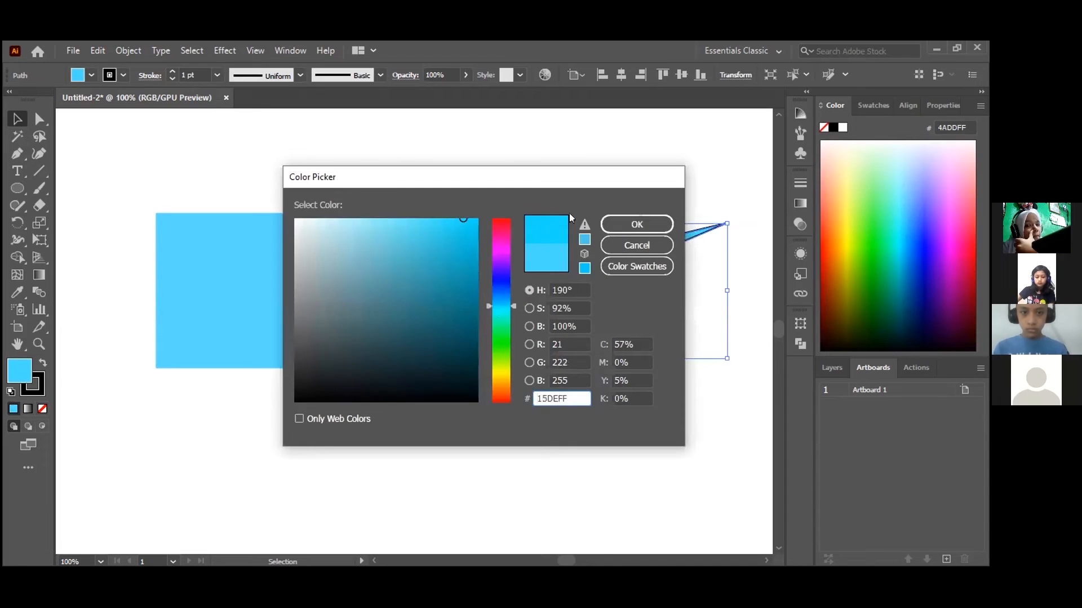
{"action": "left_click", "coordinate": [621, 219]}
{"action": "left_click", "coordinate": [593, 185]}
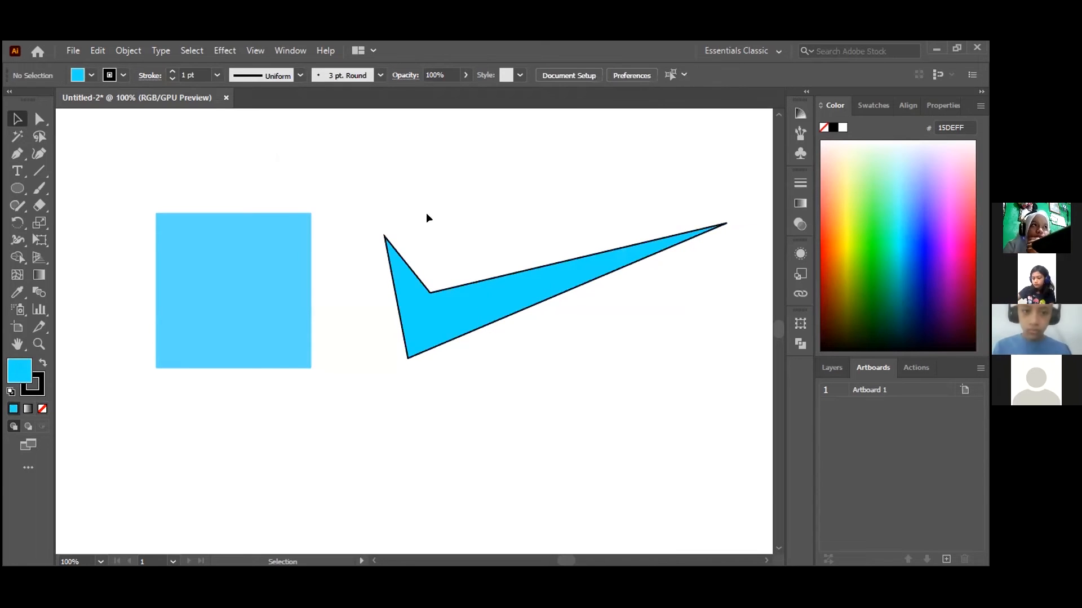
Reposition the checkmark shape slightly beside the square and deselect it
{"action": "scroll", "coordinate": [441, 184], "scroll_direction": "up", "scroll_amount": 2}
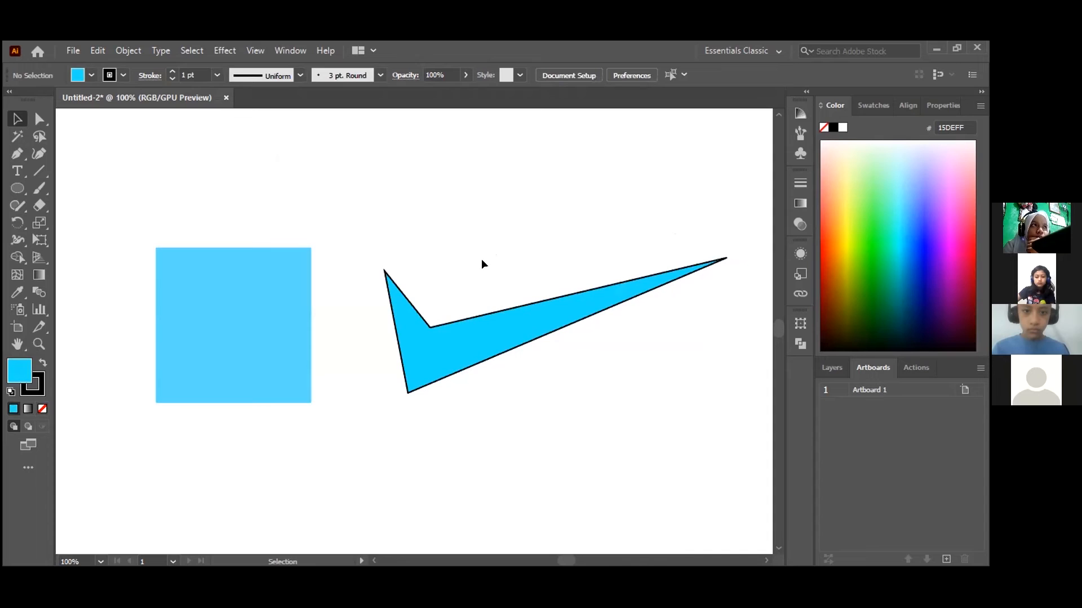
{"action": "left_click_drag", "start_coordinate": [409, 330], "coordinate": [387, 326]}
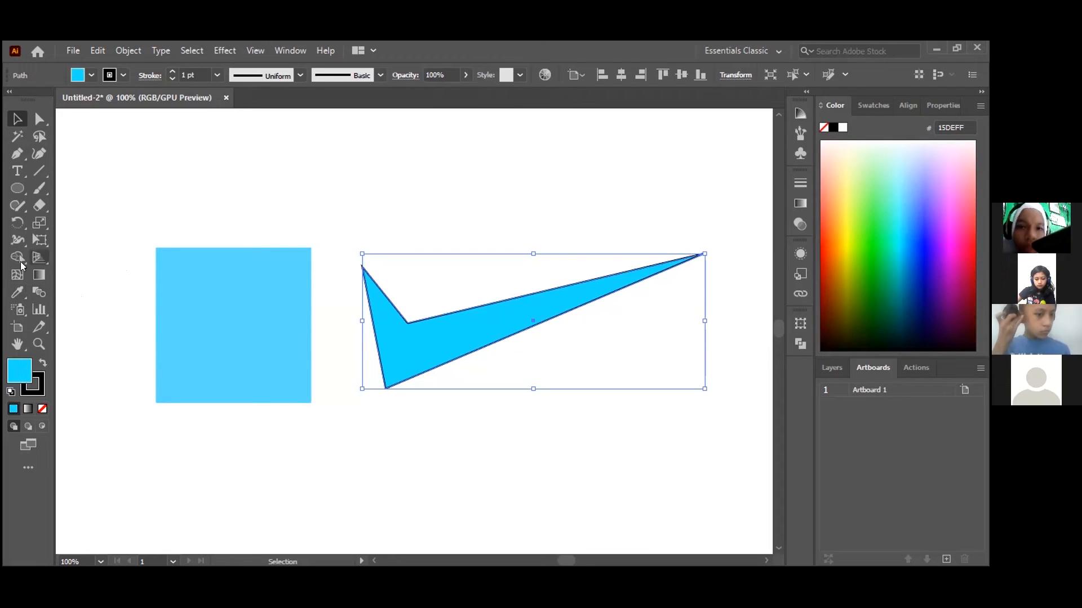
{"action": "left_click", "coordinate": [20, 291]}
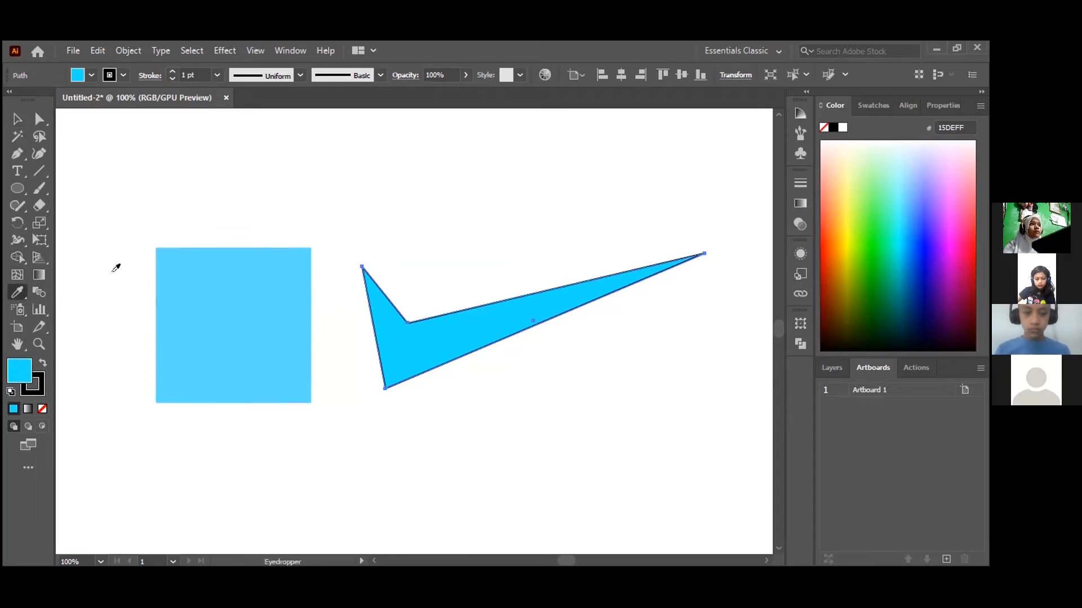
{"action": "left_click", "coordinate": [19, 118]}
{"action": "left_click", "coordinate": [431, 174]}
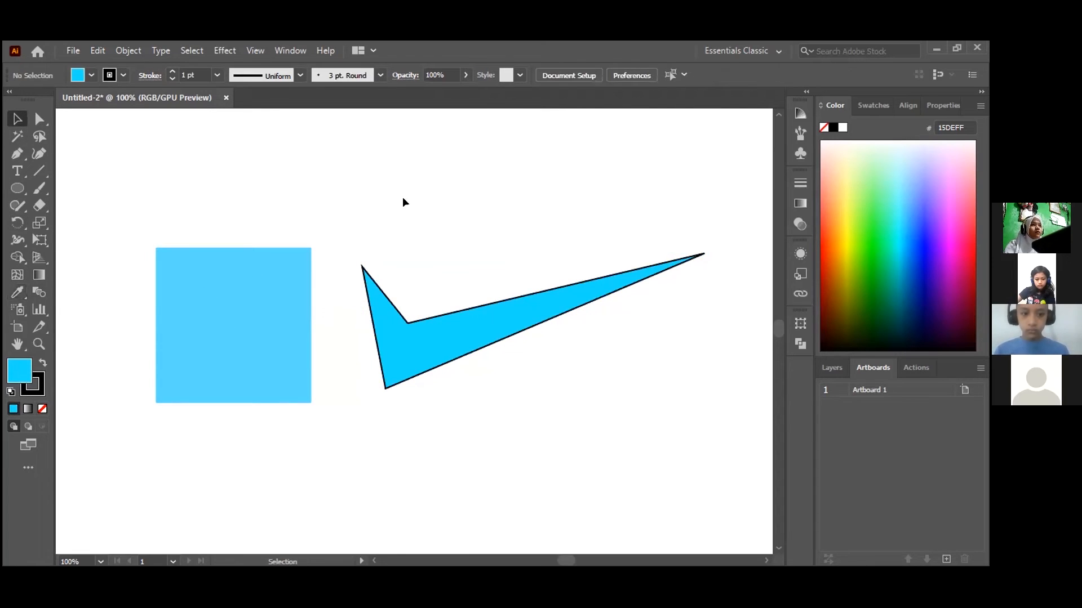
{"action": "left_click_drag", "start_coordinate": [516, 219], "coordinate": [473, 171]}
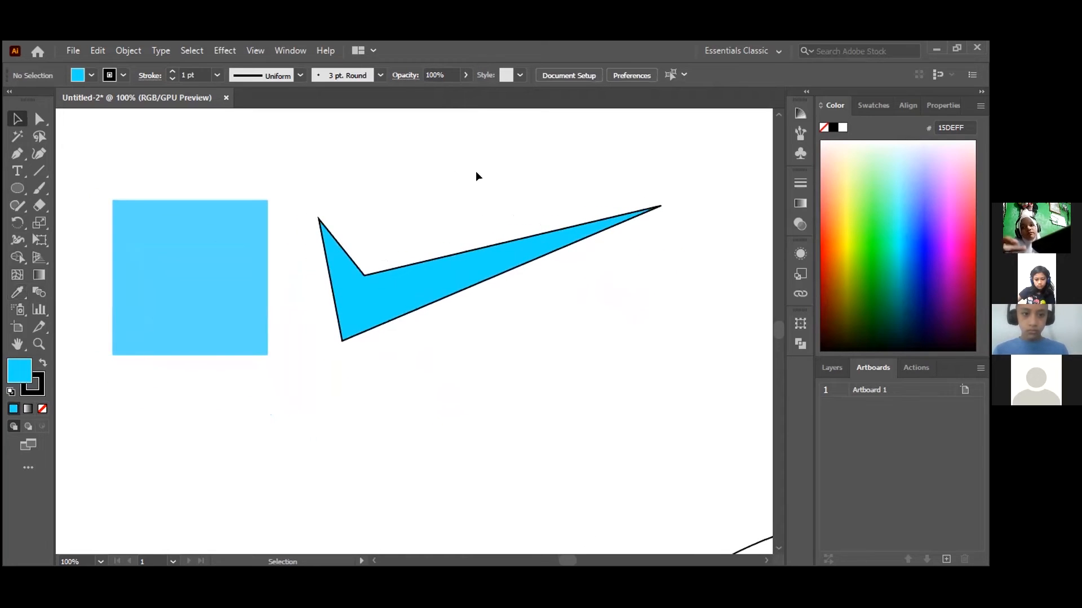
{"action": "left_click_drag", "start_coordinate": [430, 310], "coordinate": [454, 349]}
{"action": "left_click", "coordinate": [436, 184]}
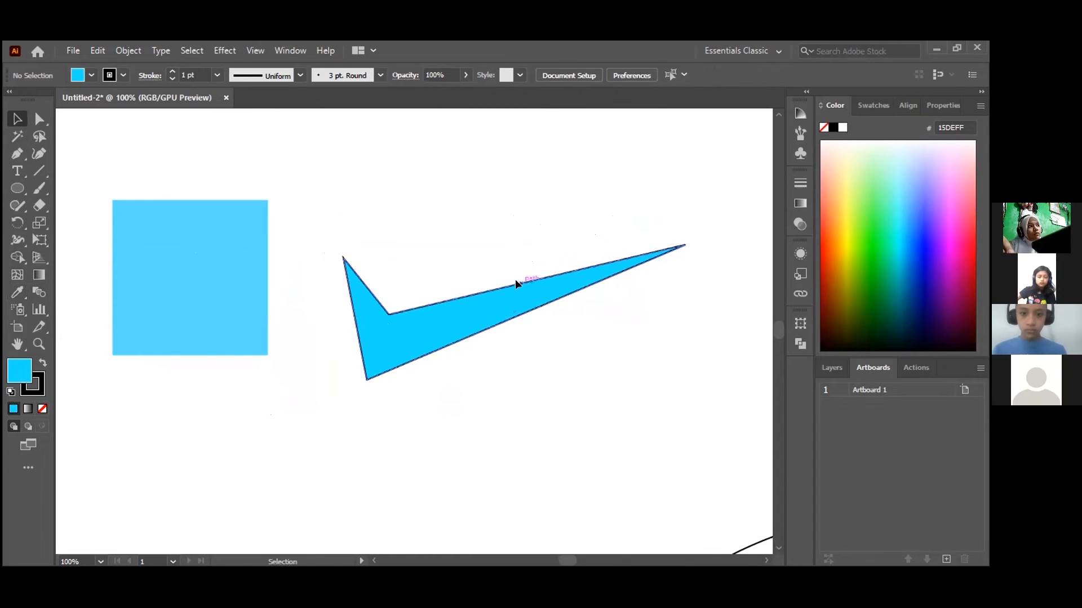
Nudge the checkmark shape downward, copy the square's 5ADCFF fill and no-stroke setting onto it with the Eyedropper, and deselect it
{"action": "left_click", "coordinate": [453, 325]}
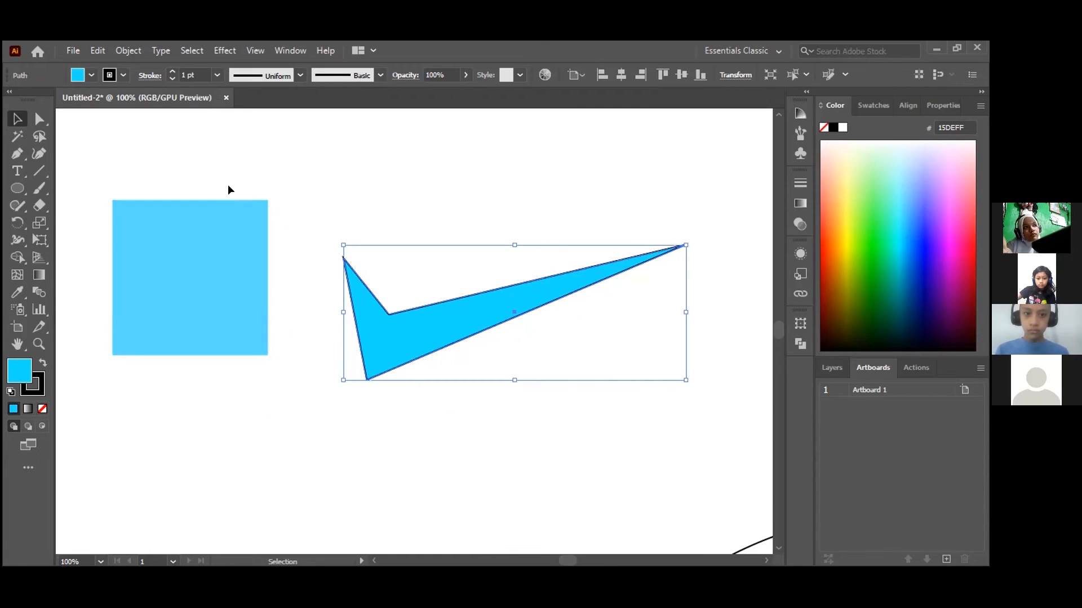
{"action": "left_click", "coordinate": [372, 153]}
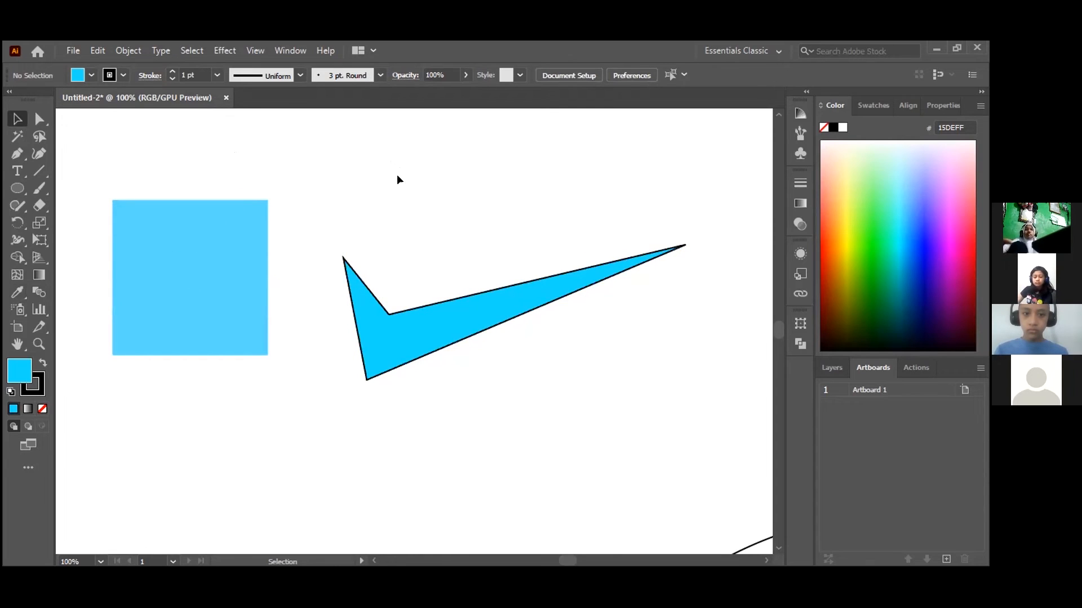
{"action": "left_click", "coordinate": [437, 323]}
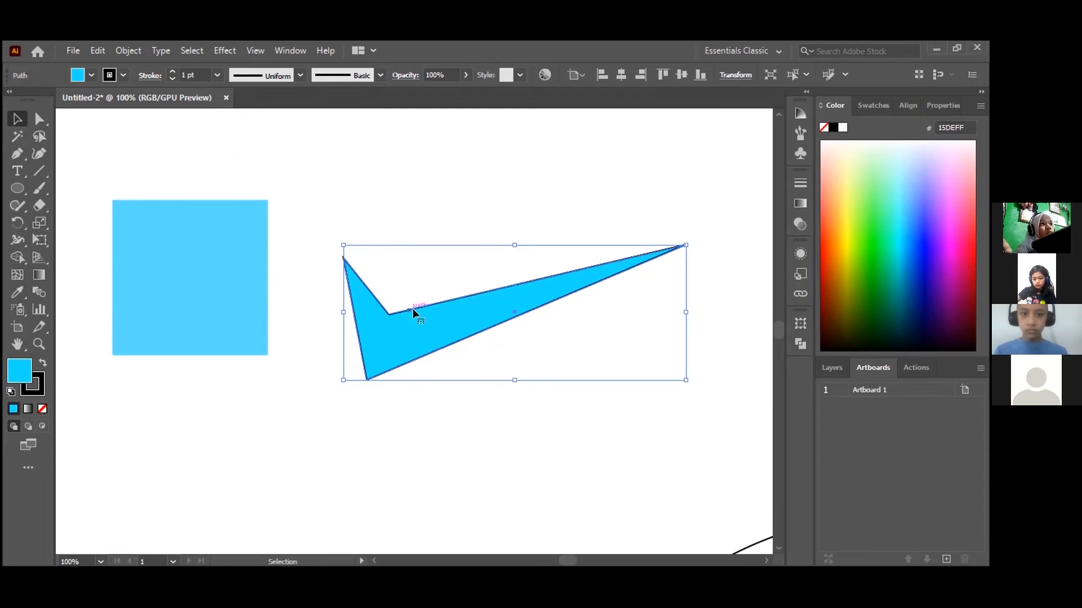
{"action": "mouse_move", "coordinate": [435, 323]}
{"action": "left_mouse_down"}
{"action": "mouse_move", "coordinate": [453, 337]}
{"action": "mouse_move", "coordinate": [431, 342]}
{"action": "left_mouse_up"}
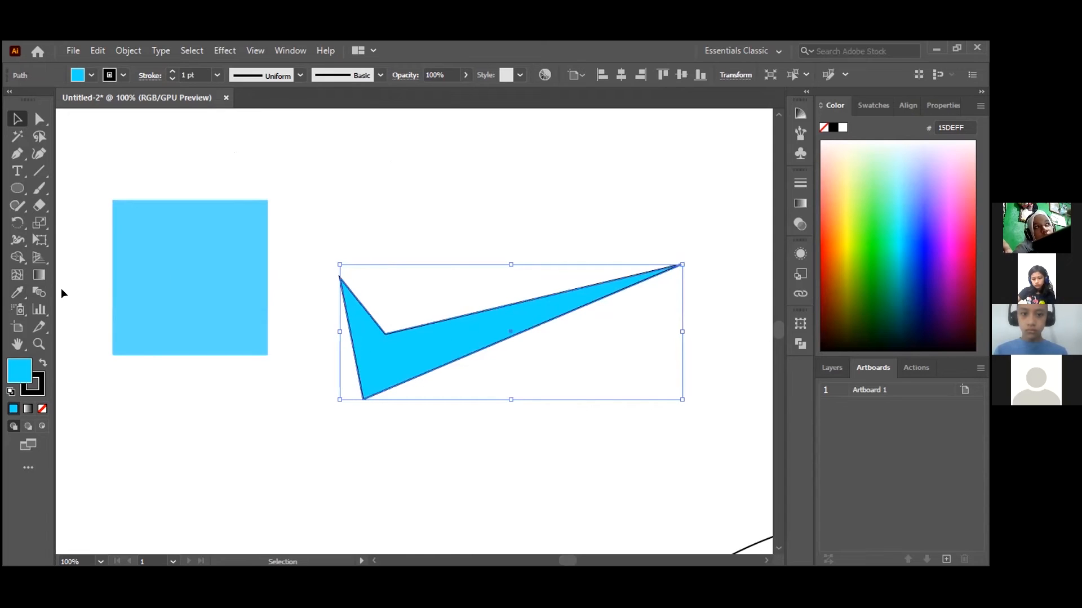
{"action": "left_click", "coordinate": [18, 292]}
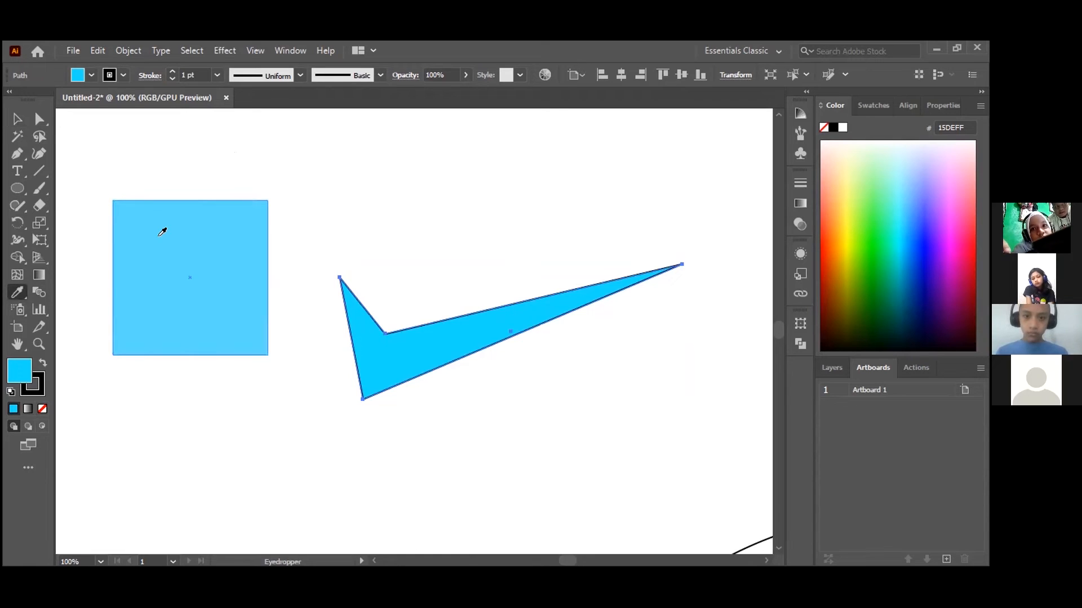
{"action": "left_click", "coordinate": [141, 218]}
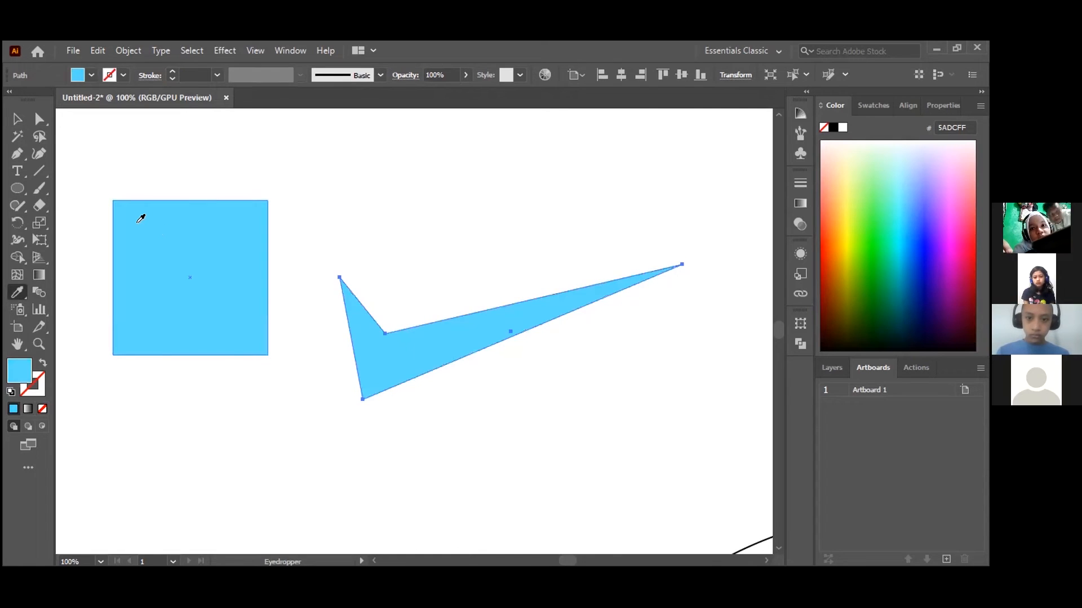
{"action": "key", "text": "v"}
{"action": "left_click", "coordinate": [257, 143]}
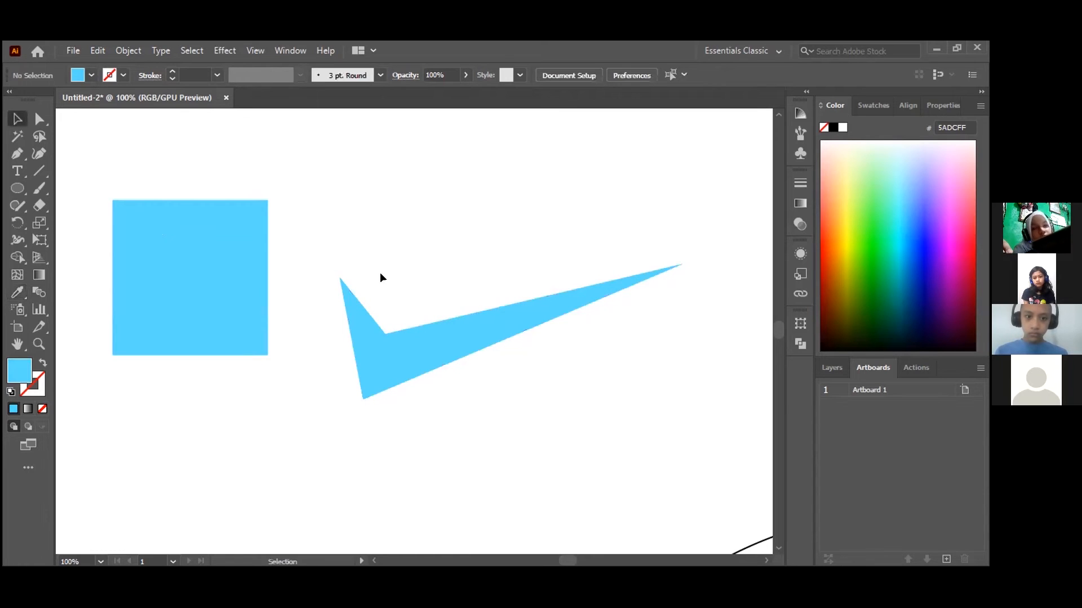
Change the square's fill to green 4BE525 and deselect it
{"action": "scroll", "coordinate": [414, 327], "scroll_direction": "down", "scroll_amount": 2, "text": "alt"}
{"action": "scroll", "coordinate": [425, 340], "scroll_direction": "up", "scroll_amount": 3, "text": "alt"}
{"action": "scroll", "coordinate": [445, 352], "scroll_direction": "down", "scroll_amount": 2, "text": "alt"}
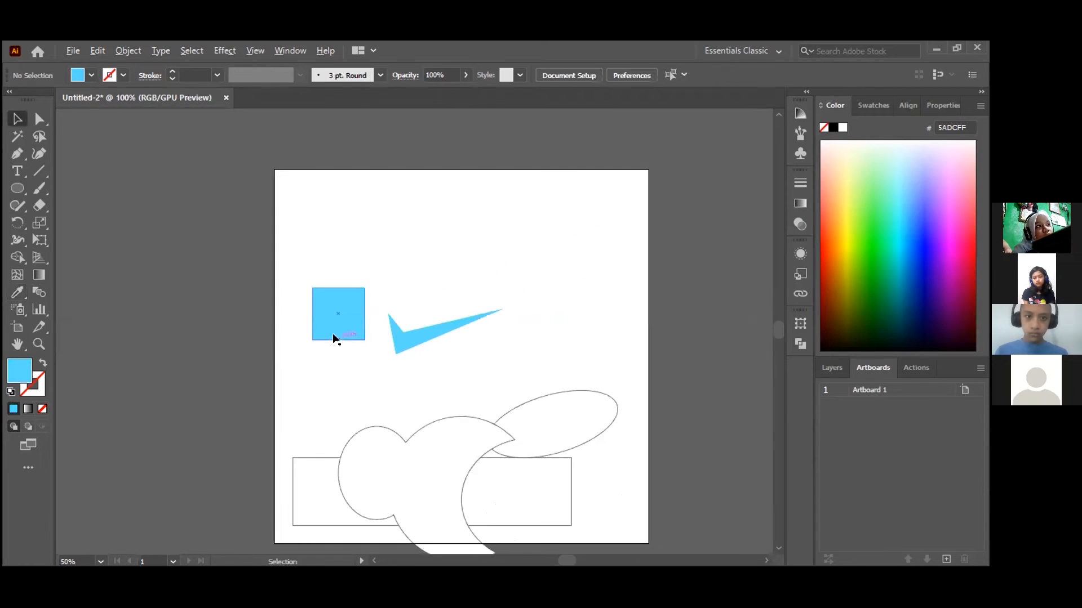
{"action": "scroll", "coordinate": [333, 338], "scroll_direction": "up", "scroll_amount": 3, "text": "alt"}
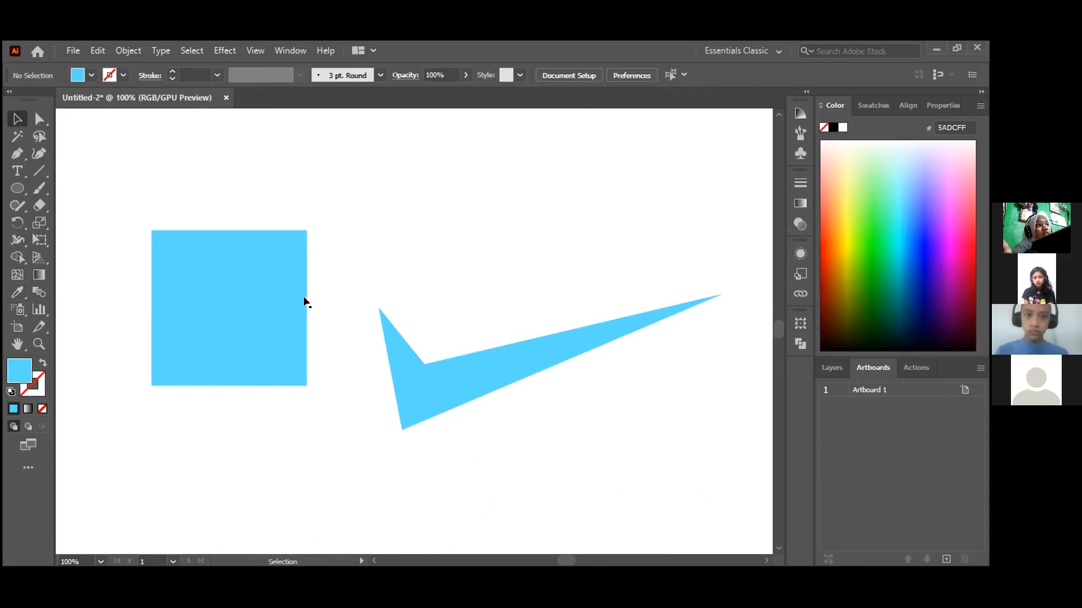
{"action": "left_click", "coordinate": [284, 299]}
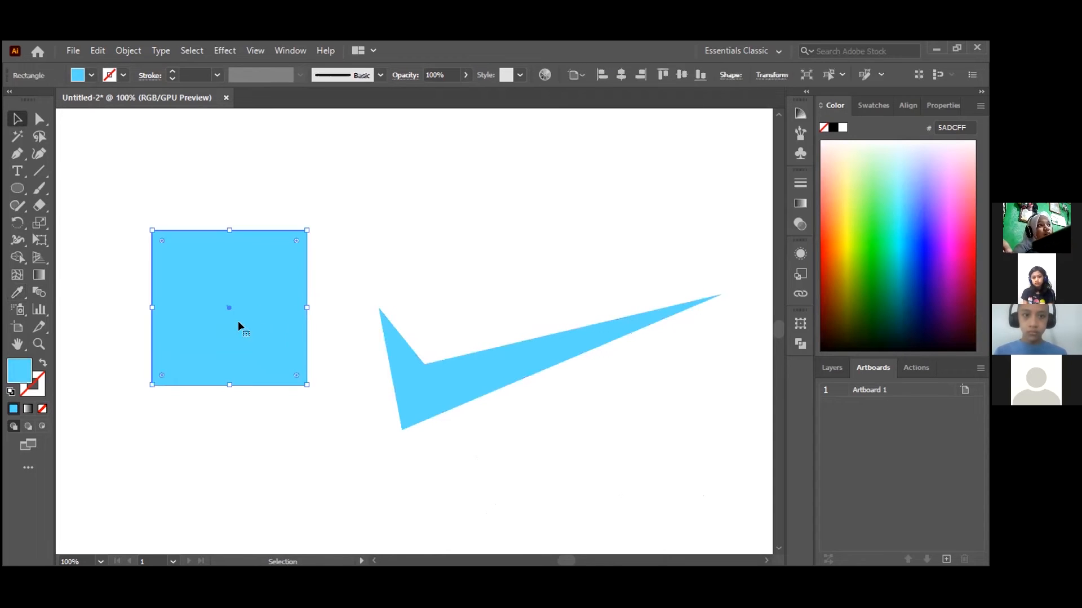
{"action": "double_click", "coordinate": [17, 374]}
{"action": "left_click", "coordinate": [510, 340]}
{"action": "left_click", "coordinate": [511, 345]}
{"action": "left_click", "coordinate": [449, 236]}
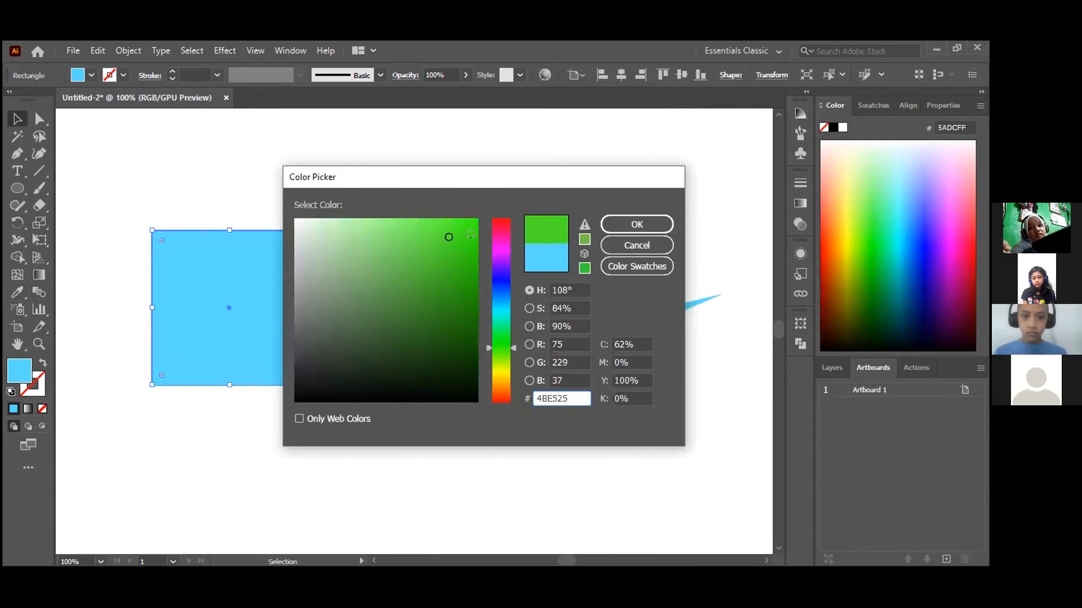
{"action": "left_click", "coordinate": [636, 225]}
{"action": "left_click", "coordinate": [424, 299]}
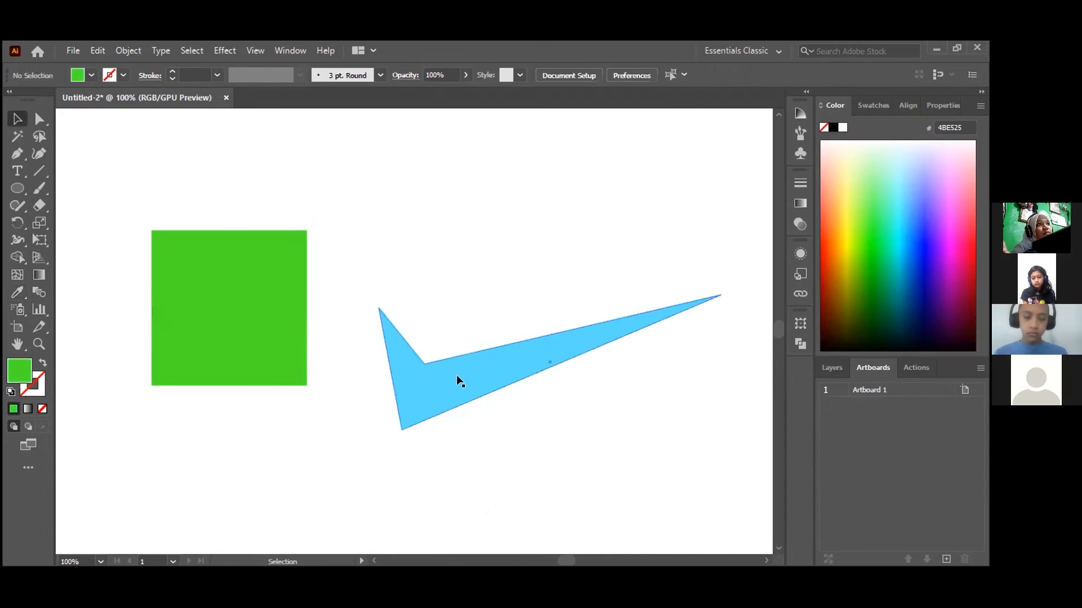
Apply the square's green fill to the checkmark shape with the Eyedropper, deselect it, and view the whole artboard
{"action": "left_click", "coordinate": [501, 366]}
{"action": "left_click", "coordinate": [17, 293]}
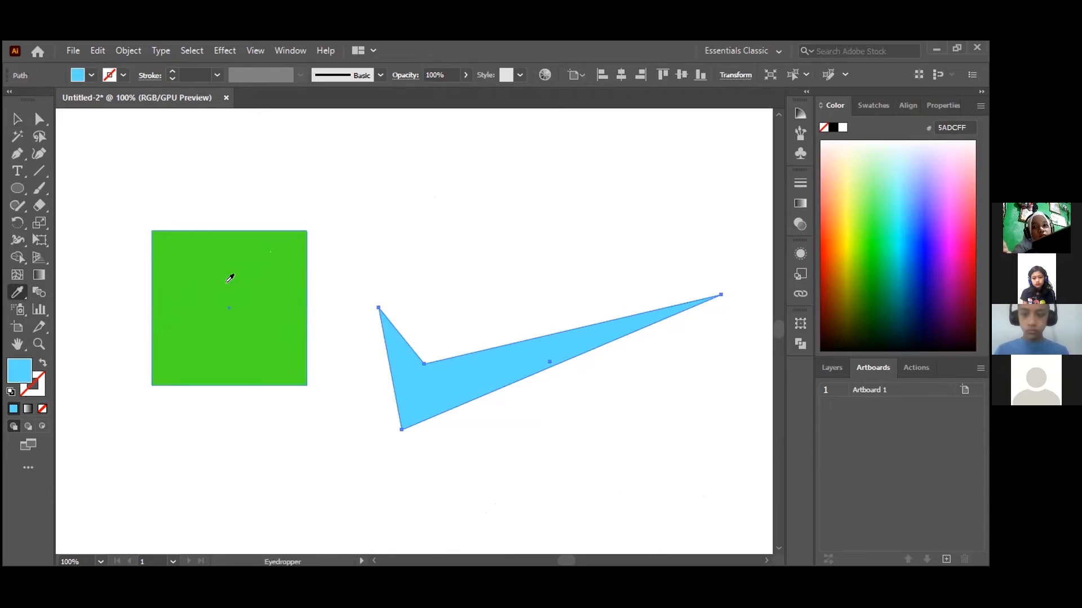
{"action": "left_click", "coordinate": [230, 258]}
{"action": "left_click", "coordinate": [17, 118]}
{"action": "left_click", "coordinate": [356, 246]}
{"action": "scroll", "coordinate": [356, 242], "scroll_direction": "down", "scroll_amount": 3}
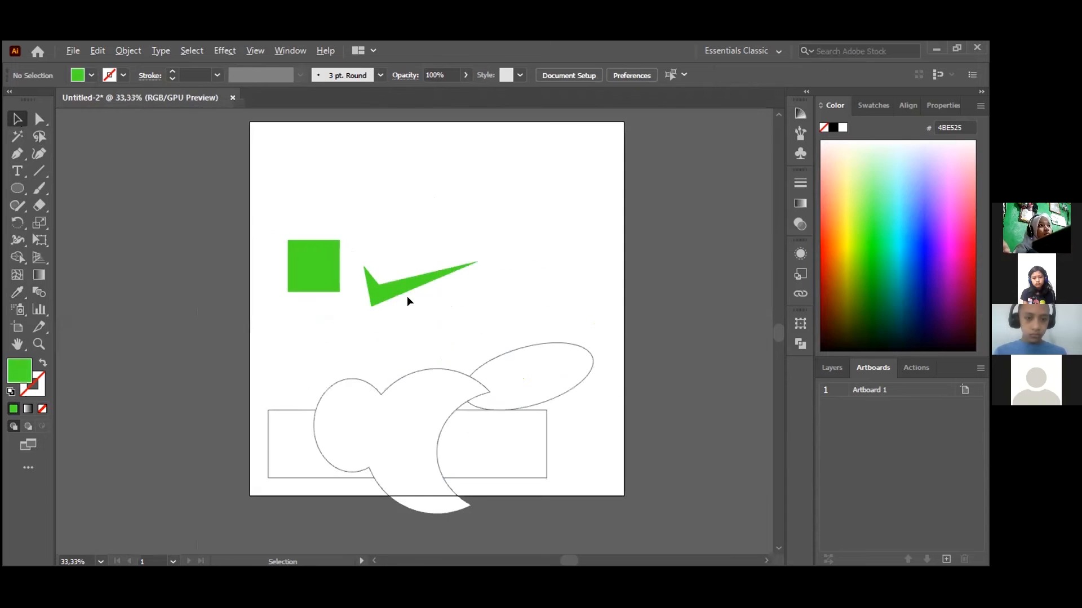
{"action": "scroll", "coordinate": [409, 297], "scroll_direction": "up", "scroll_amount": 3}
{"action": "scroll", "coordinate": [399, 289], "scroll_direction": "down", "scroll_amount": 1}
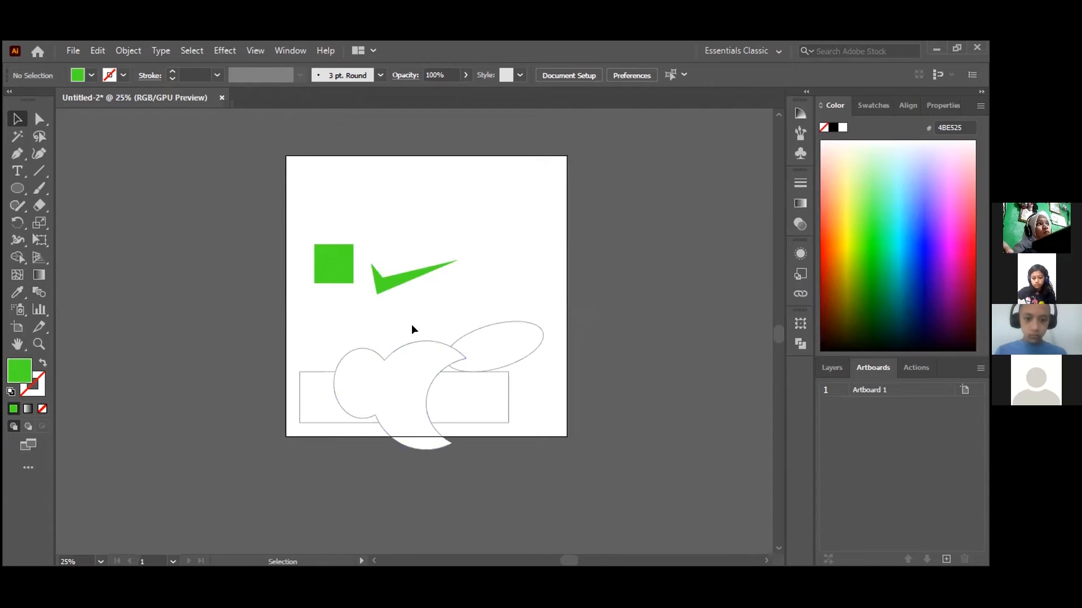
Move the checkmark shape and the green square down, close above the outlined shapes
{"action": "scroll", "coordinate": [384, 253], "scroll_direction": "up", "scroll_amount": 1}
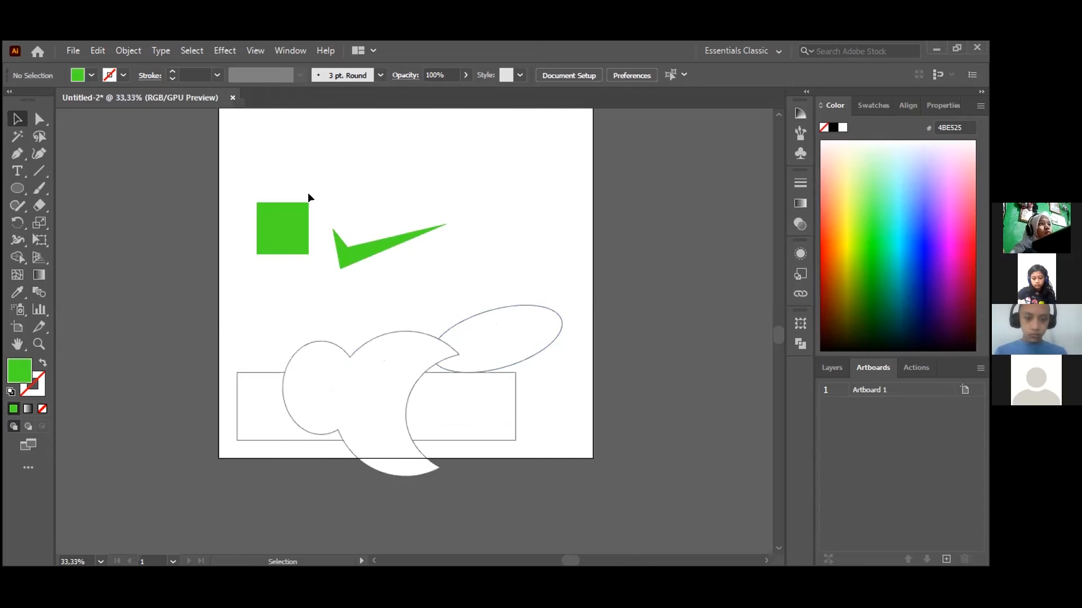
{"action": "left_click_drag", "start_coordinate": [261, 150], "coordinate": [550, 444]}
{"action": "left_click", "coordinate": [459, 268]}
{"action": "left_click_drag", "start_coordinate": [397, 235], "coordinate": [412, 289]}
{"action": "left_click", "coordinate": [380, 237]}
{"action": "left_click_drag", "start_coordinate": [279, 240], "coordinate": [291, 307]}
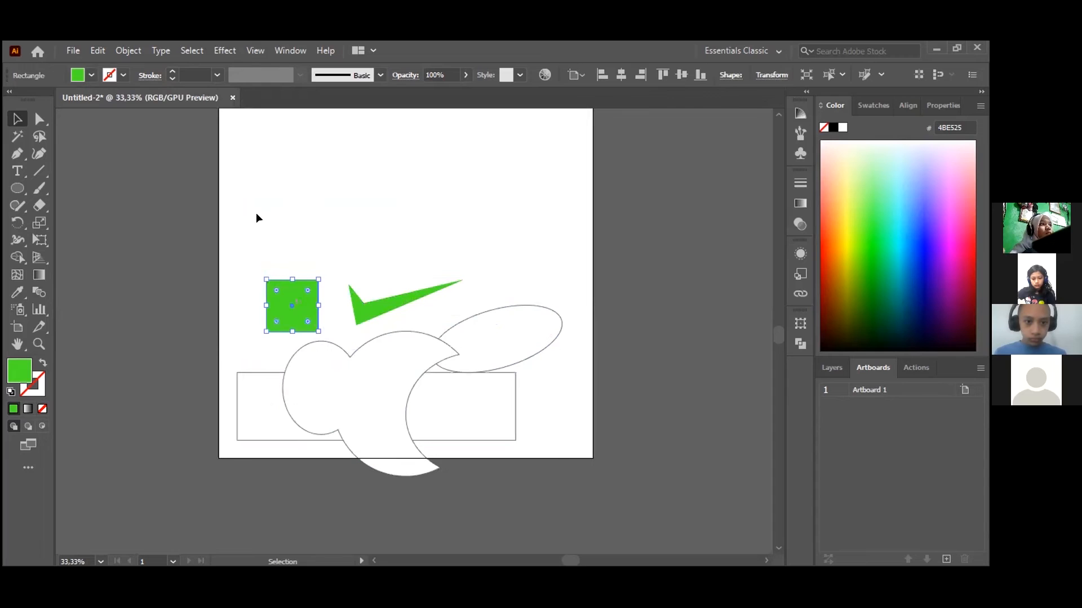
Select all the shapes, move them up together so they lie fully inside the artboard, and deselect them
{"action": "left_click_drag", "start_coordinate": [373, 415], "coordinate": [506, 499]}
{"action": "left_click_drag", "start_coordinate": [441, 394], "coordinate": [446, 290]}
{"action": "left_click_drag", "start_coordinate": [446, 286], "coordinate": [446, 286]}
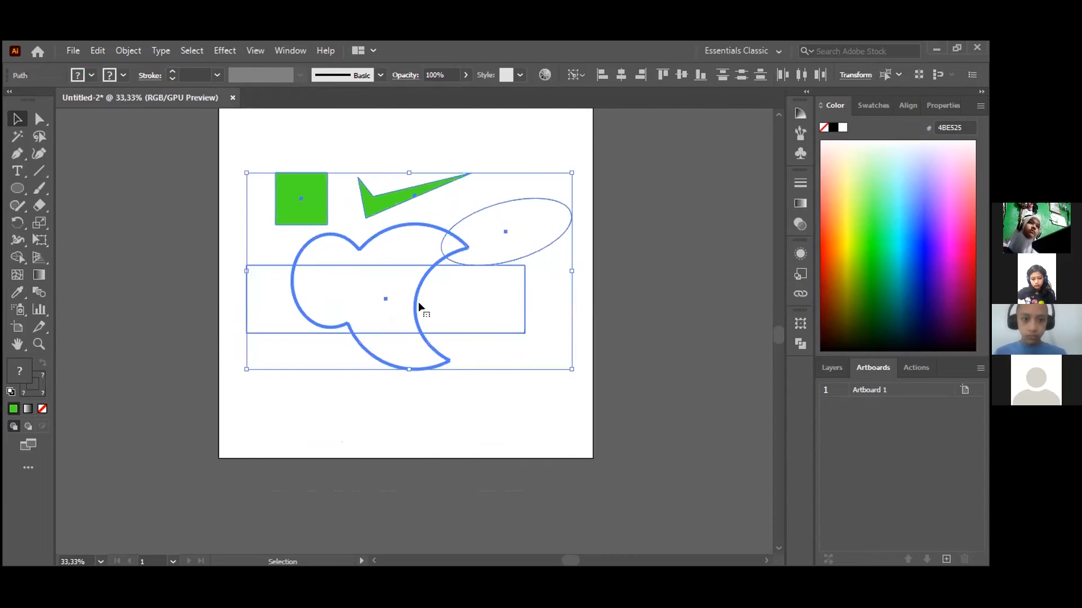
{"action": "scroll", "coordinate": [479, 411], "scroll_direction": "up", "scroll_amount": 1}
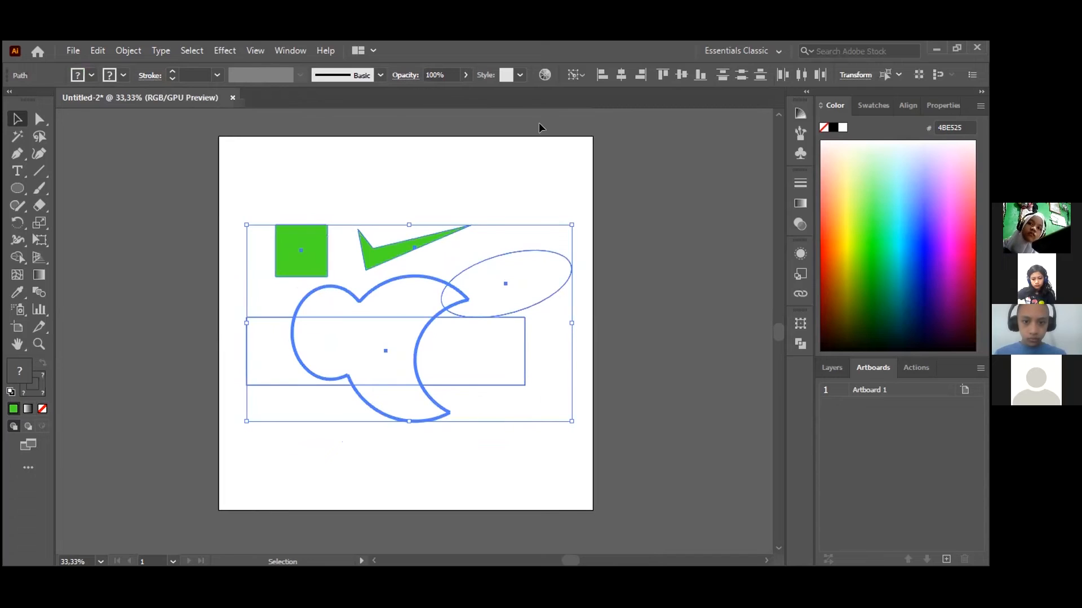
{"action": "left_click", "coordinate": [537, 174]}
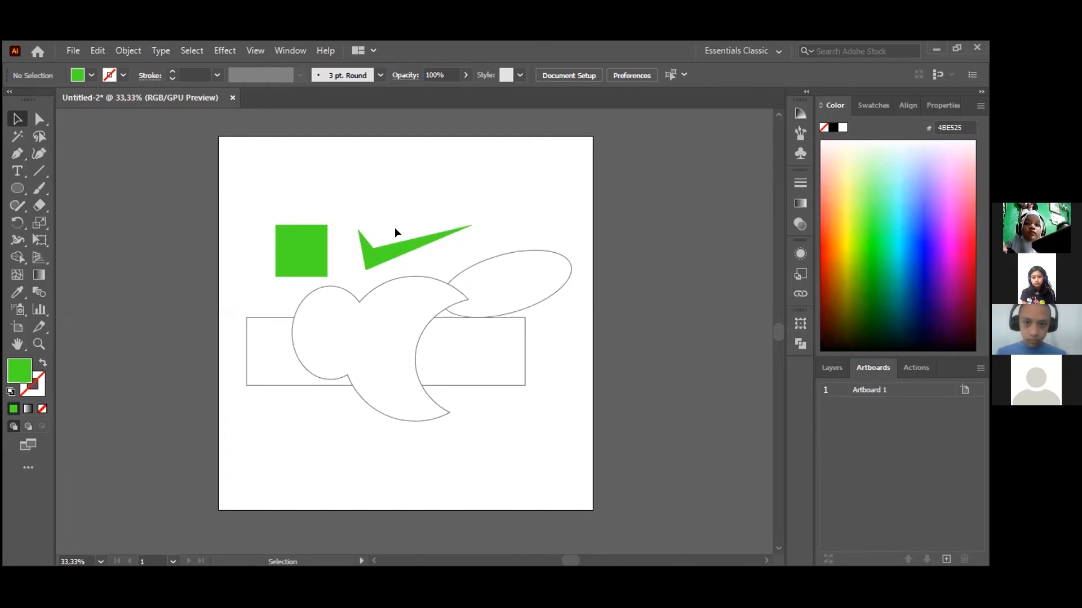
{"action": "left_click", "coordinate": [17, 154]}
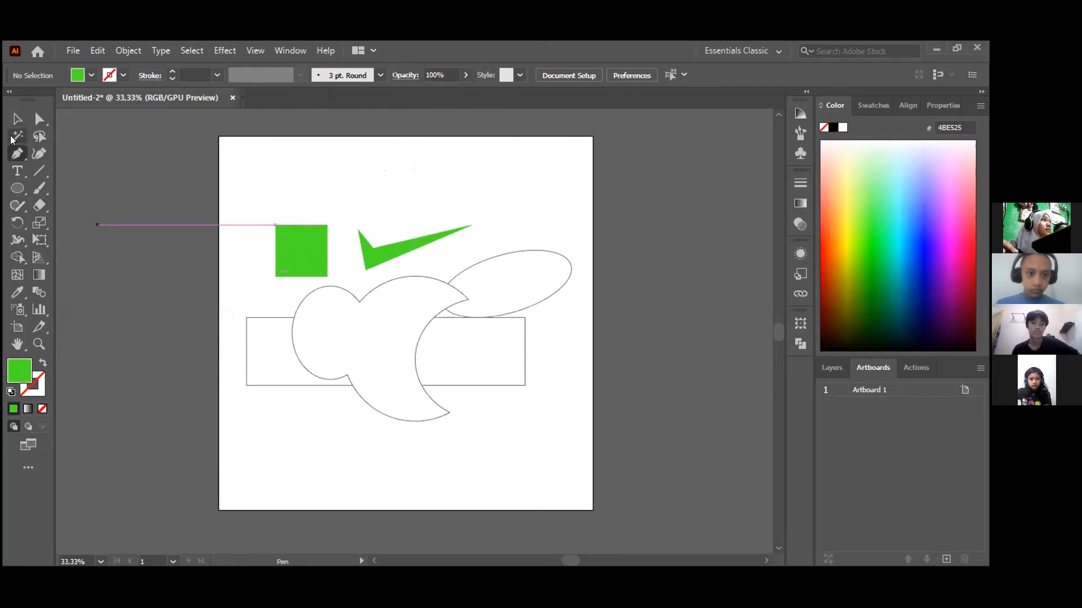
{"action": "left_click", "coordinate": [17, 121]}
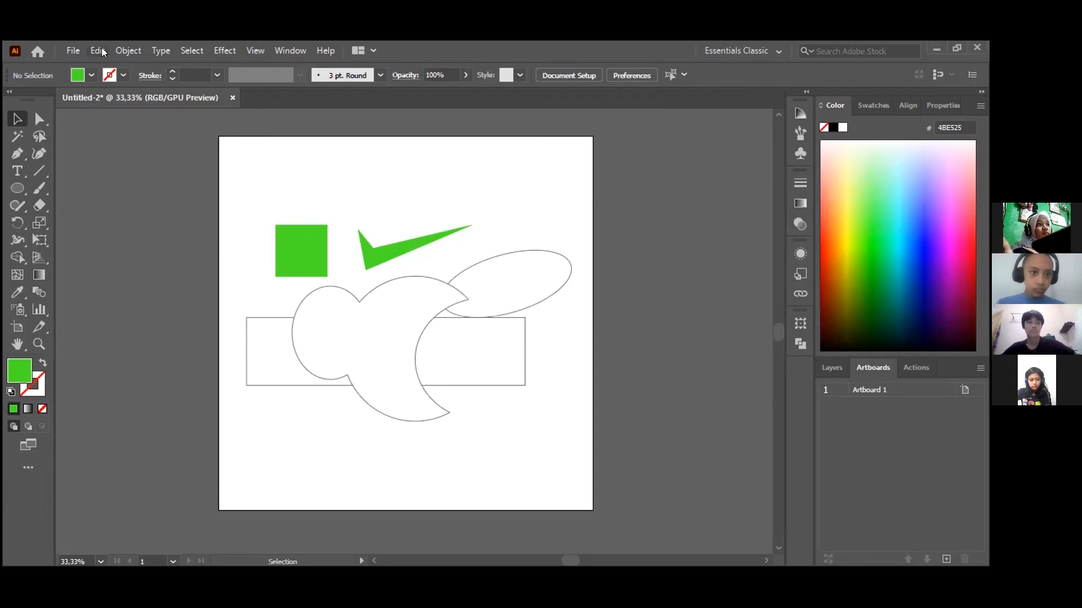
{"action": "left_click", "coordinate": [73, 50]}
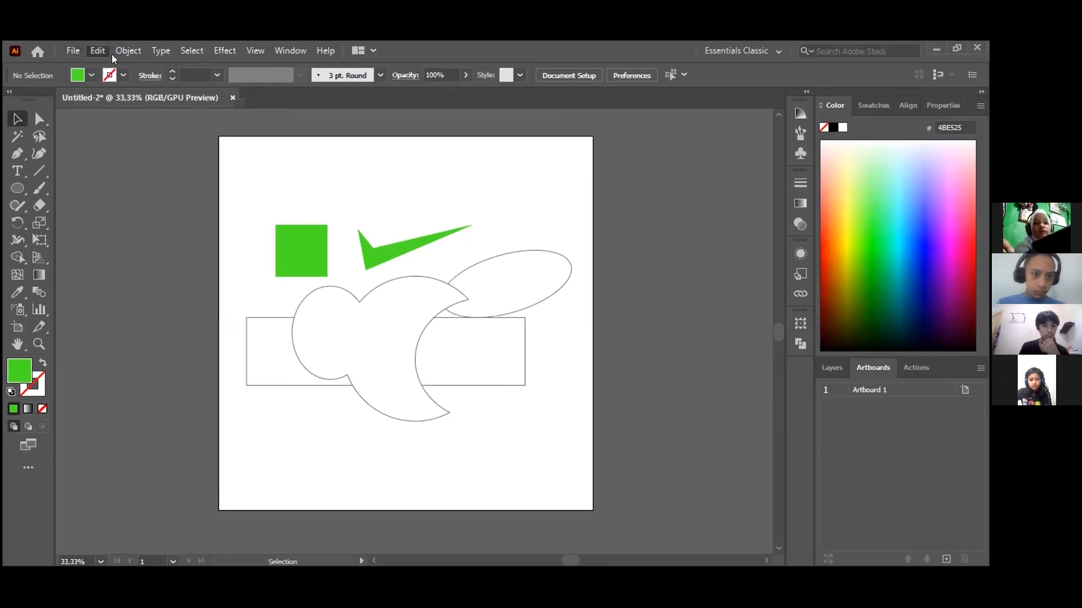
{"action": "mouse_move", "coordinate": [73, 50]}
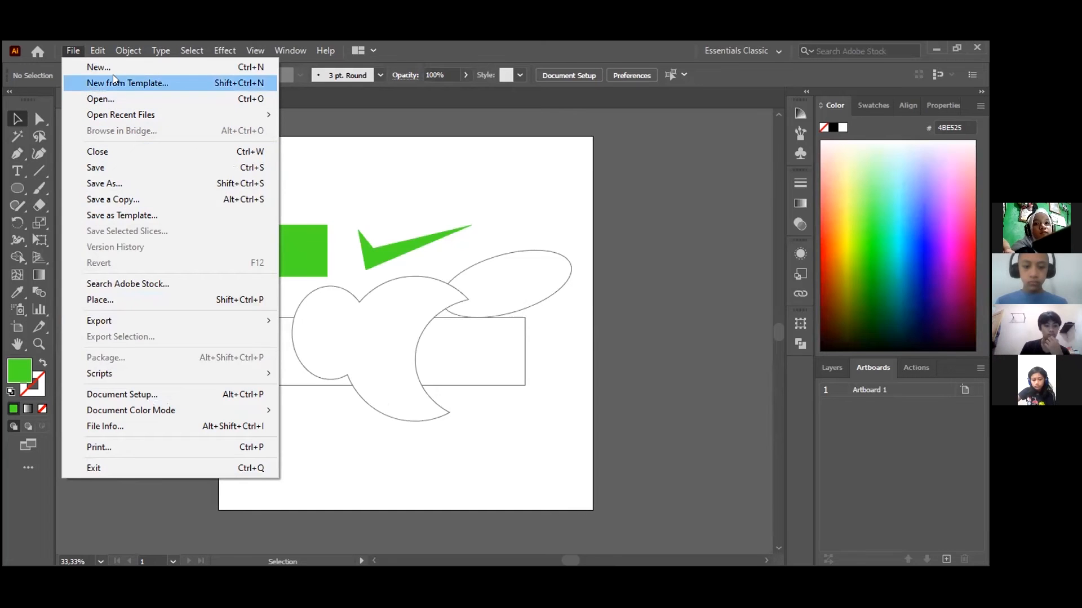
{"action": "left_click", "coordinate": [72, 46]}
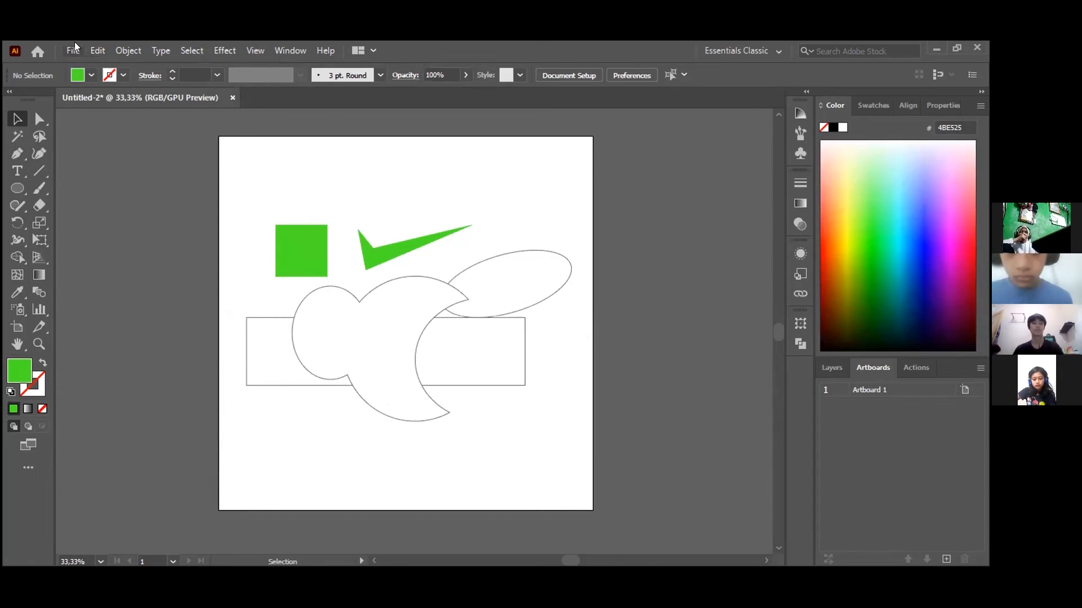
{"action": "left_click", "coordinate": [71, 52]}
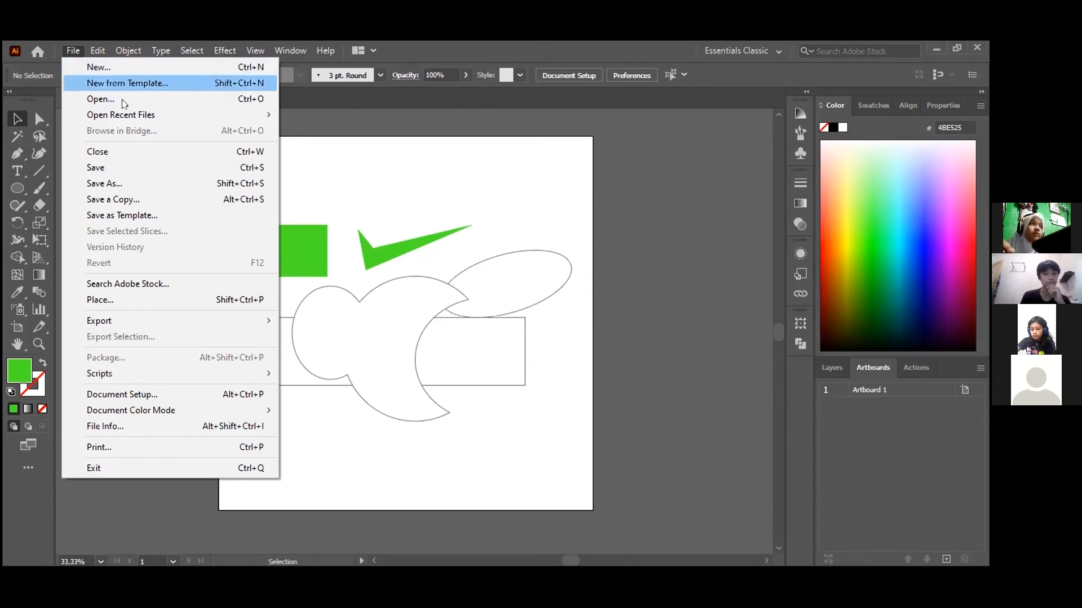
{"action": "left_click", "coordinate": [77, 47]}
{"action": "left_click", "coordinate": [73, 50]}
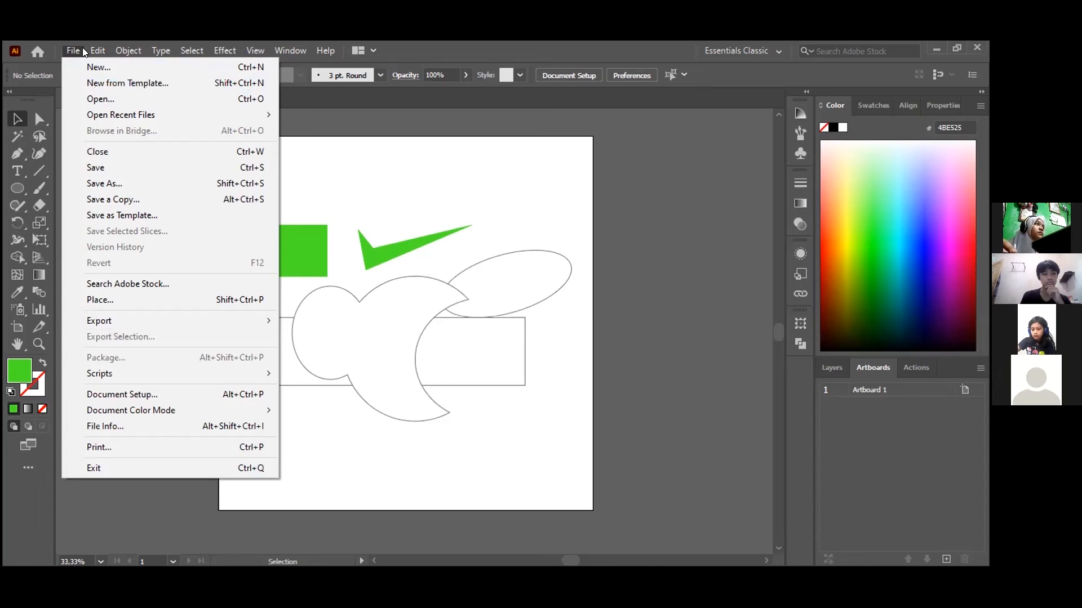
{"action": "mouse_move", "coordinate": [98, 50]}
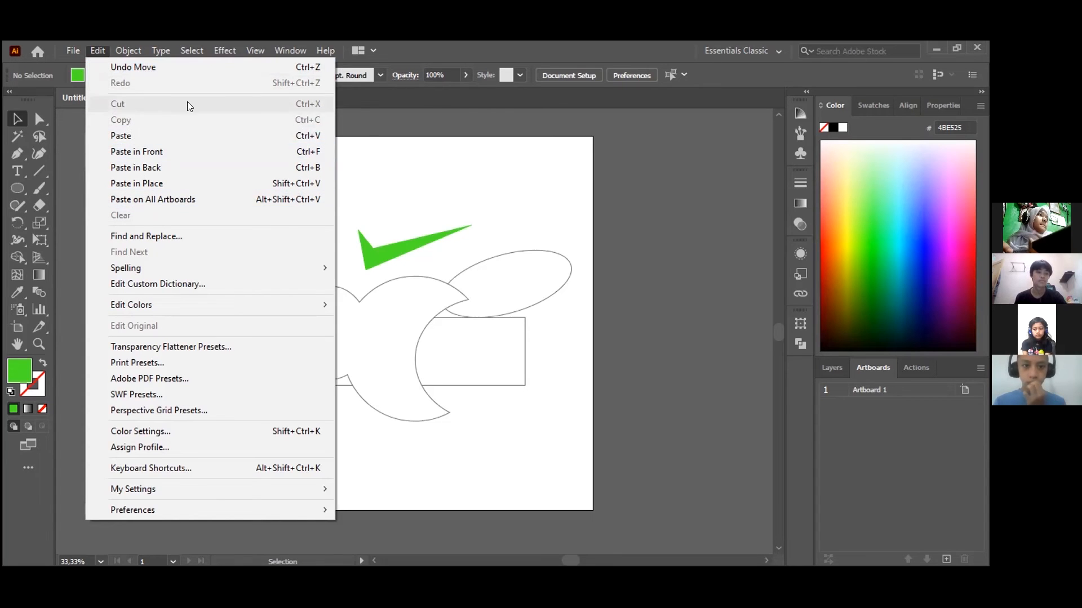
{"action": "left_click", "coordinate": [112, 59]}
{"action": "left_click", "coordinate": [129, 50]}
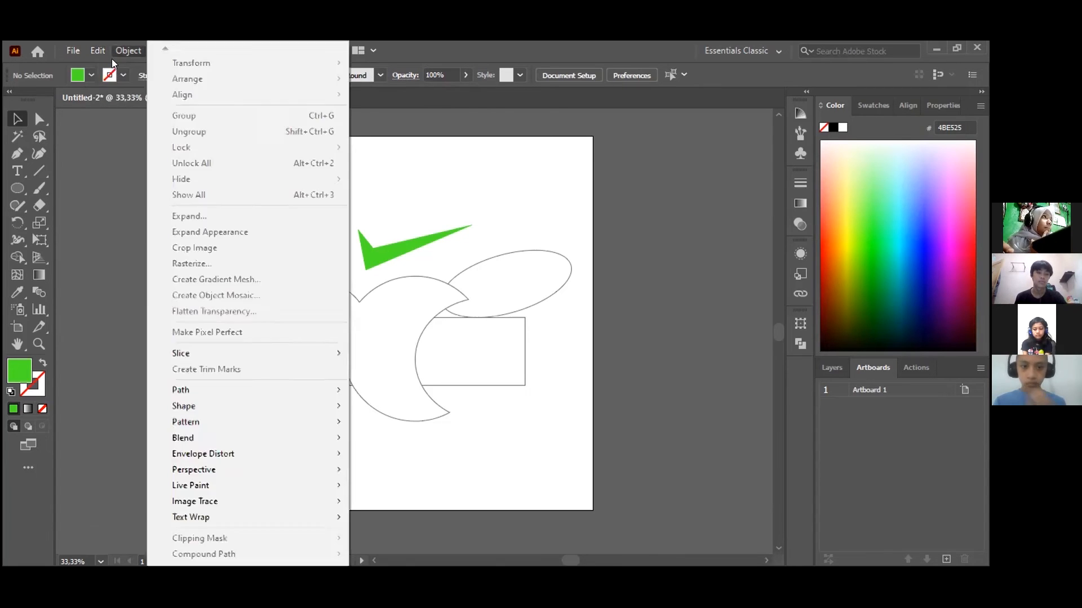
{"action": "mouse_move", "coordinate": [97, 50]}
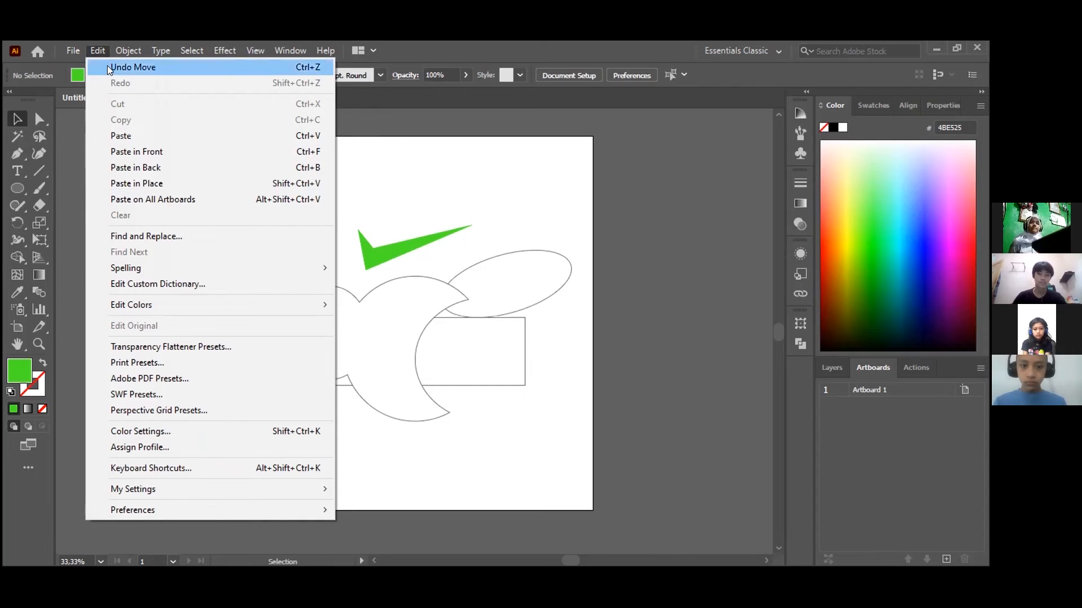
{"action": "left_click", "coordinate": [415, 174]}
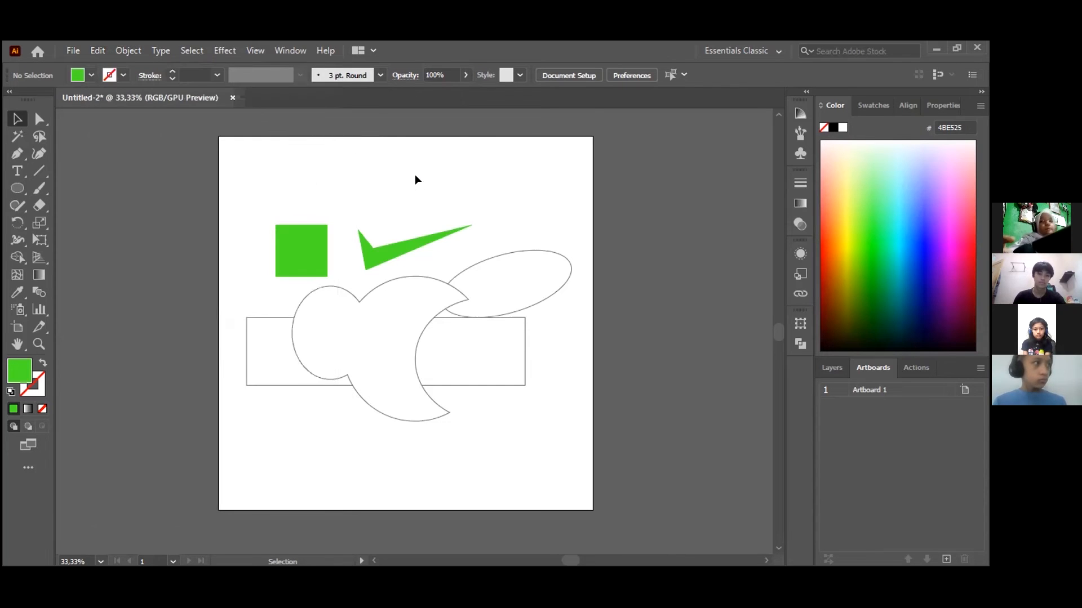
Move the rectangle down below the merged crescent shape, shift the tilted ellipse down beside the crescent's opening, and deselect it
{"action": "scroll", "coordinate": [417, 176], "scroll_direction": "down", "scroll_amount": 2}
{"action": "scroll", "coordinate": [436, 248], "scroll_direction": "up", "scroll_amount": 1}
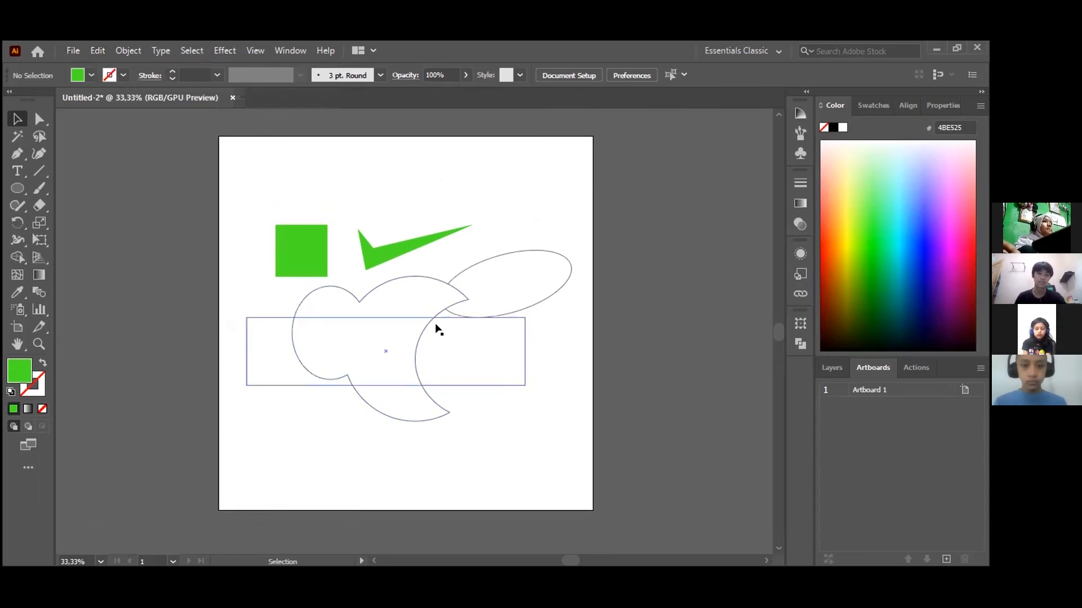
{"action": "scroll", "coordinate": [434, 326], "scroll_direction": "up", "scroll_amount": 1}
{"action": "scroll", "coordinate": [424, 316], "scroll_direction": "up", "scroll_amount": 2}
{"action": "scroll", "coordinate": [458, 322], "scroll_direction": "down", "scroll_amount": 2}
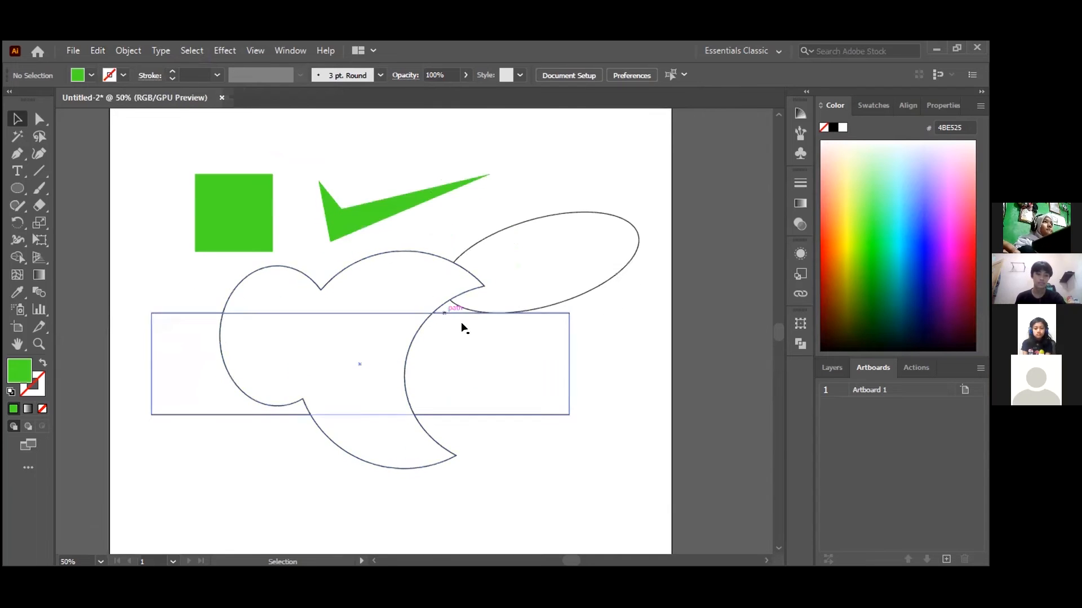
{"action": "scroll", "coordinate": [477, 349], "scroll_direction": "down", "scroll_amount": 4}
{"action": "left_click_drag", "start_coordinate": [478, 290], "coordinate": [447, 468]}
{"action": "scroll", "coordinate": [481, 330], "scroll_direction": "up", "scroll_amount": 5}
{"action": "left_click_drag", "start_coordinate": [521, 307], "coordinate": [507, 401]}
{"action": "left_click", "coordinate": [507, 251]}
{"action": "scroll", "coordinate": [349, 240], "scroll_direction": "up", "scroll_amount": 3}
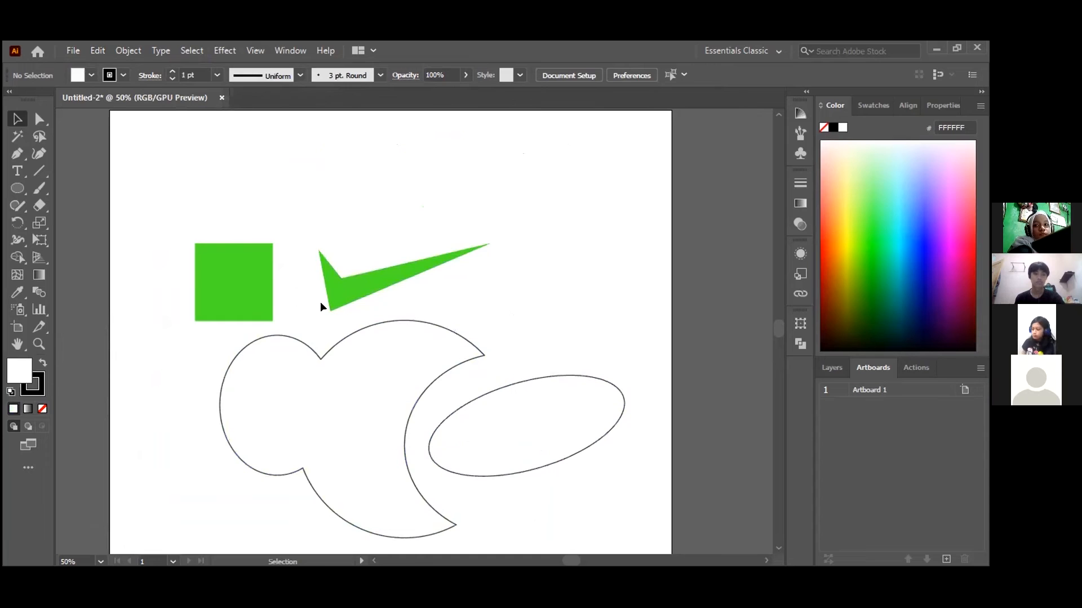
Move the green square flush into the artboard's top-left corner and deselect it
{"action": "left_click_drag", "start_coordinate": [215, 290], "coordinate": [153, 192]}
{"action": "scroll", "coordinate": [169, 226], "scroll_direction": "up", "scroll_amount": 5}
{"action": "left_click_drag", "start_coordinate": [162, 275], "coordinate": [143, 232]}
{"action": "left_click_drag", "start_coordinate": [144, 234], "coordinate": [140, 242]}
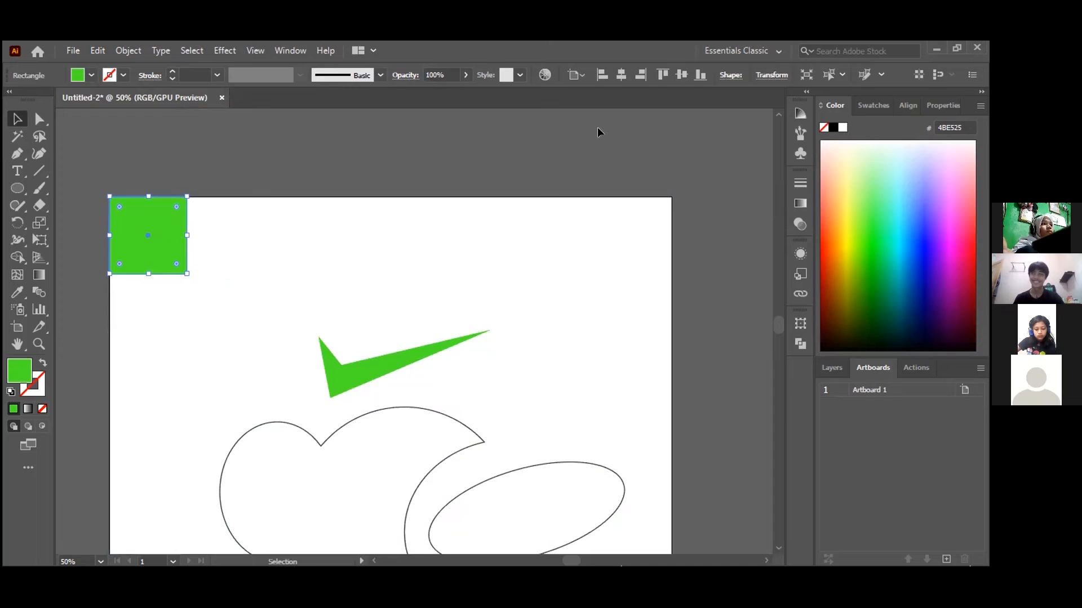
{"action": "left_click", "coordinate": [350, 201]}
{"action": "scroll", "coordinate": [272, 266], "scroll_direction": "down", "scroll_amount": 2}
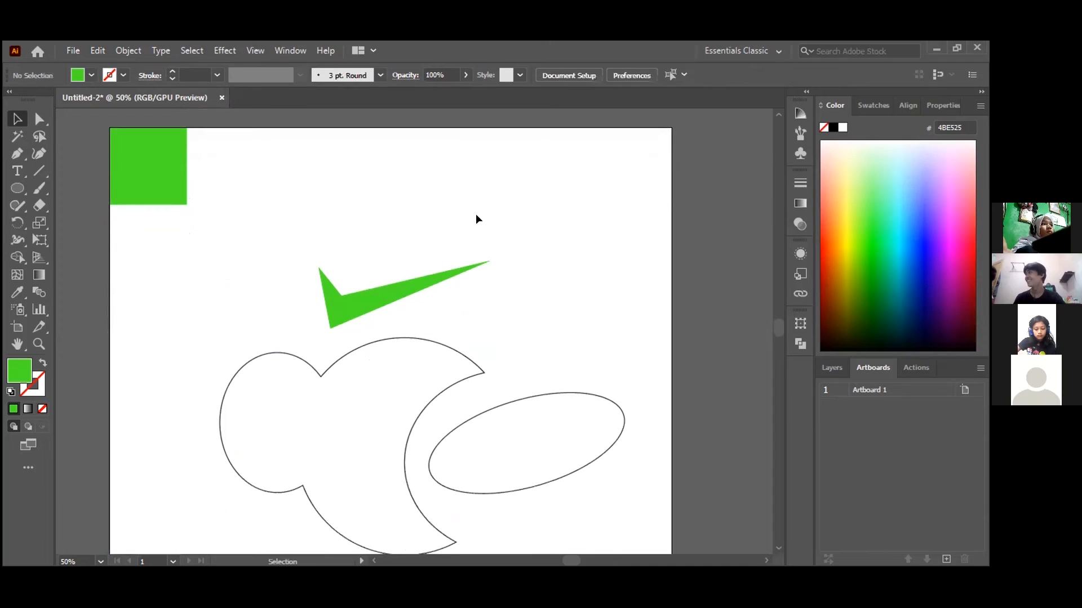
Move the green square slightly inward from the artboard's top-left corner, leaving a margin, and deselect it
{"action": "left_click_drag", "start_coordinate": [148, 161], "coordinate": [192, 190]}
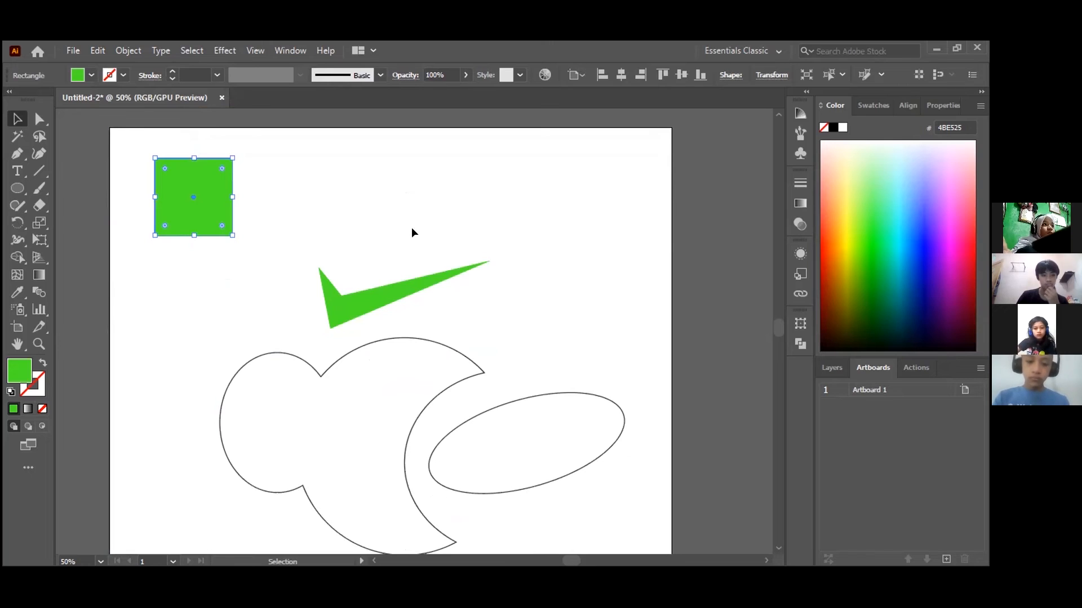
{"action": "scroll", "coordinate": [414, 271], "scroll_direction": "down", "scroll_amount": 1}
{"action": "left_click", "coordinate": [420, 289]}
{"action": "scroll", "coordinate": [423, 167], "scroll_direction": "down", "scroll_amount": 2}
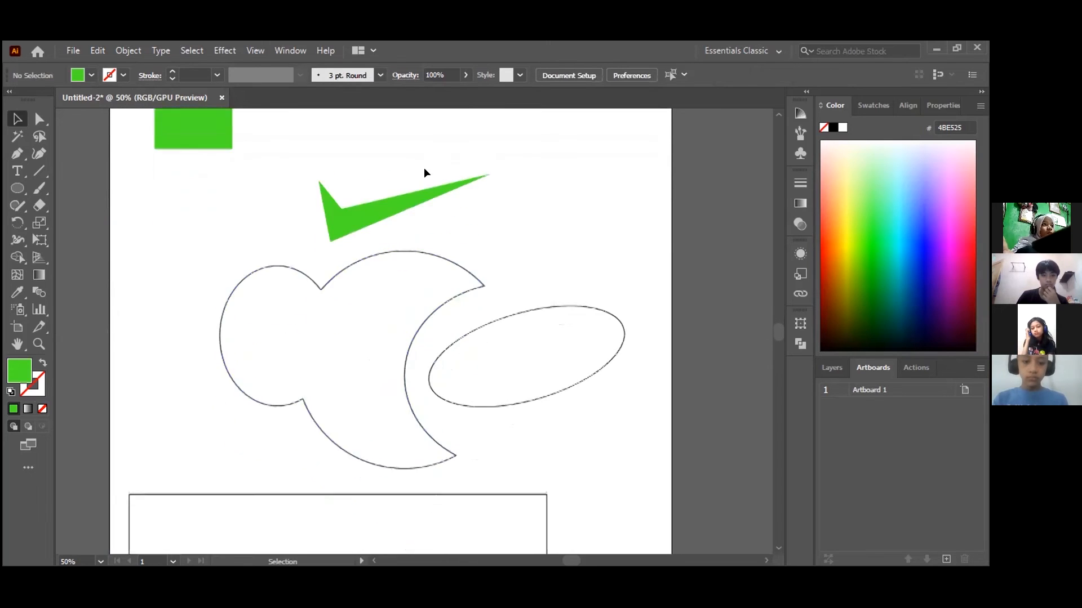
{"action": "scroll", "coordinate": [229, 222], "scroll_direction": "up", "scroll_amount": 5}
{"action": "left_click_drag", "start_coordinate": [217, 232], "coordinate": [204, 252]}
{"action": "left_click", "coordinate": [411, 270]}
{"action": "scroll", "coordinate": [411, 340], "scroll_direction": "down", "scroll_amount": 3}
{"action": "scroll", "coordinate": [413, 337], "scroll_direction": "up", "scroll_amount": 4}
{"action": "scroll", "coordinate": [427, 303], "scroll_direction": "down", "scroll_amount": 4}
{"action": "scroll", "coordinate": [429, 303], "scroll_direction": "up", "scroll_amount": 2}
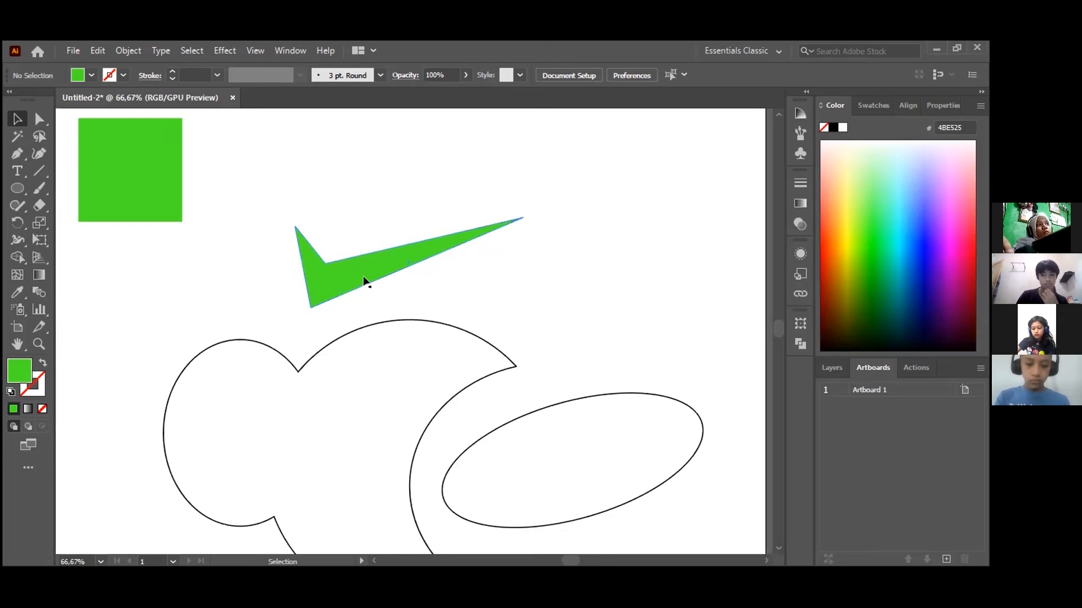
{"action": "scroll", "coordinate": [384, 297], "scroll_direction": "down", "scroll_amount": 1}
{"action": "scroll", "coordinate": [408, 338], "scroll_direction": "up", "scroll_amount": 1}
{"action": "scroll", "coordinate": [400, 328], "scroll_direction": "down", "scroll_amount": 1}
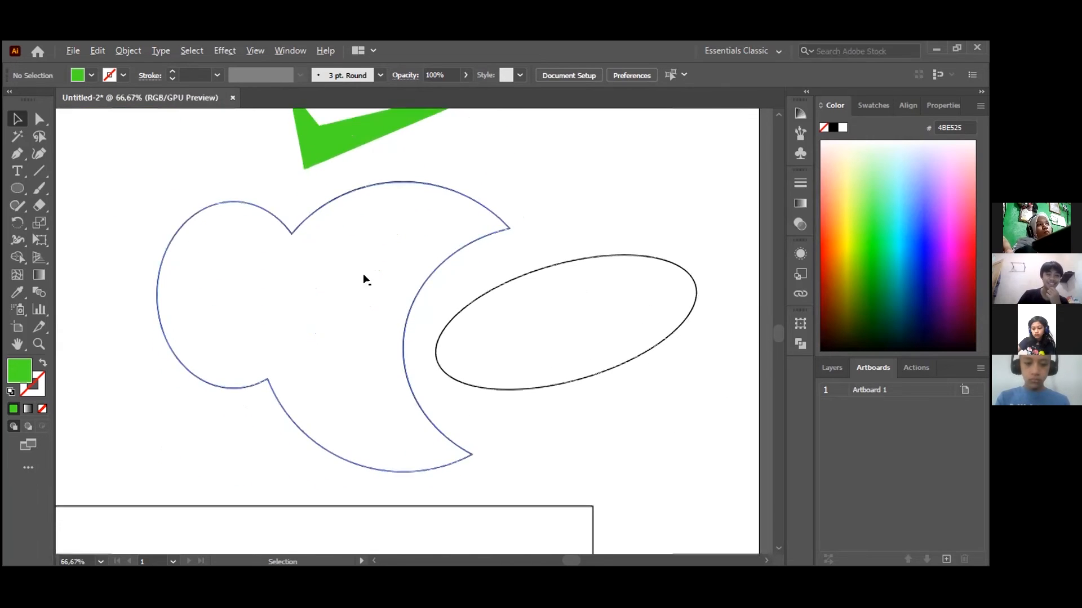
{"action": "scroll", "coordinate": [367, 280], "scroll_direction": "down", "scroll_amount": 3}
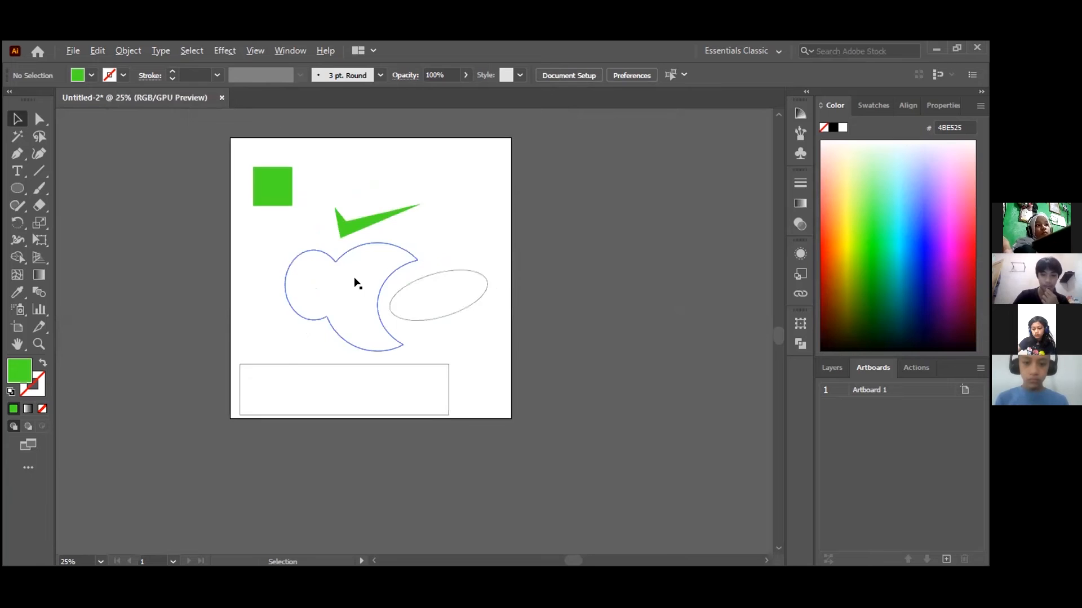
{"action": "scroll", "coordinate": [356, 282], "scroll_direction": "up", "scroll_amount": 2}
{"action": "scroll", "coordinate": [491, 161], "scroll_direction": "up", "scroll_amount": 2}
{"action": "scroll", "coordinate": [445, 256], "scroll_direction": "up", "scroll_amount": 1}
{"action": "scroll", "coordinate": [619, 304], "scroll_direction": "up", "scroll_amount": 2}
{"action": "scroll", "coordinate": [533, 317], "scroll_direction": "down", "scroll_amount": 2}
{"action": "scroll", "coordinate": [447, 321], "scroll_direction": "up", "scroll_amount": 3}
{"action": "scroll", "coordinate": [502, 353], "scroll_direction": "down", "scroll_amount": 2}
{"action": "scroll", "coordinate": [454, 350], "scroll_direction": "up", "scroll_amount": 1}
{"action": "scroll", "coordinate": [454, 349], "scroll_direction": "up", "scroll_amount": 1}
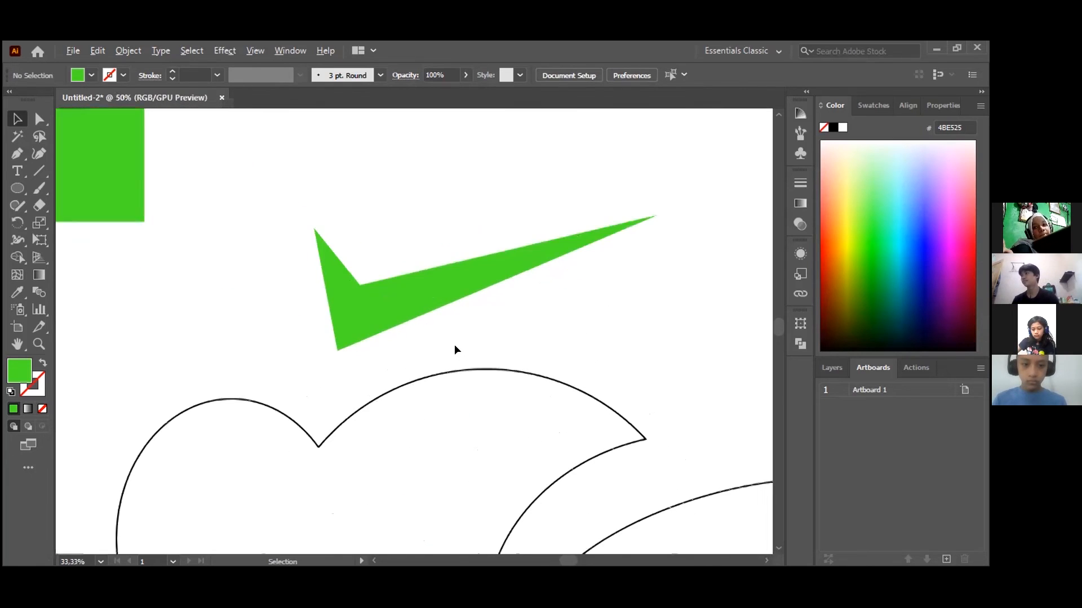
{"action": "scroll", "coordinate": [393, 321], "scroll_direction": "down", "scroll_amount": 2}
Delete the checkmark shape, undo the deletion, and deselect it
{"action": "left_click", "coordinate": [398, 313]}
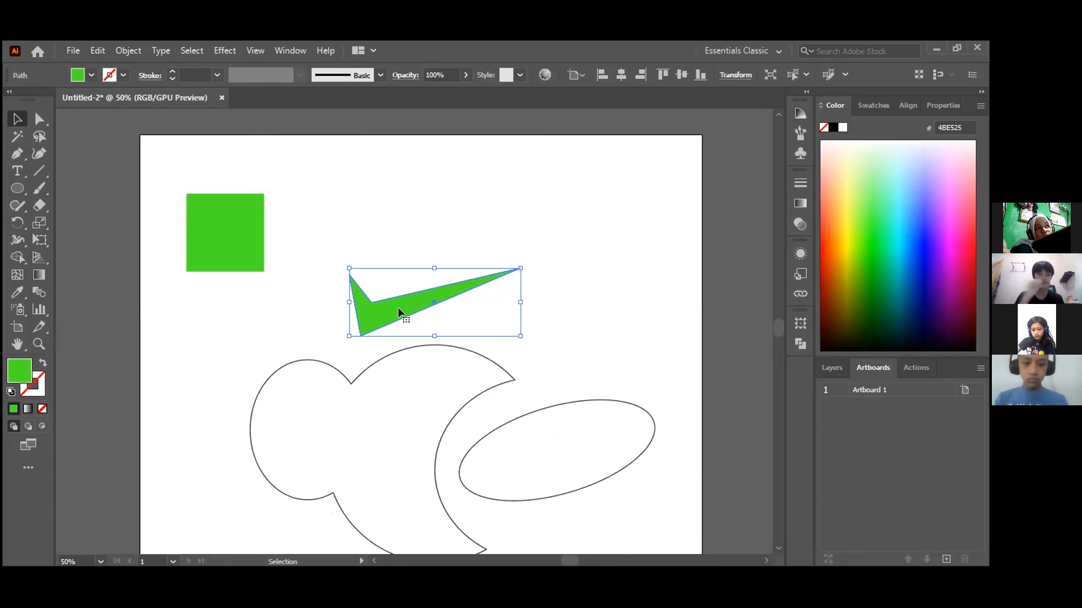
{"action": "key", "text": "Delete"}
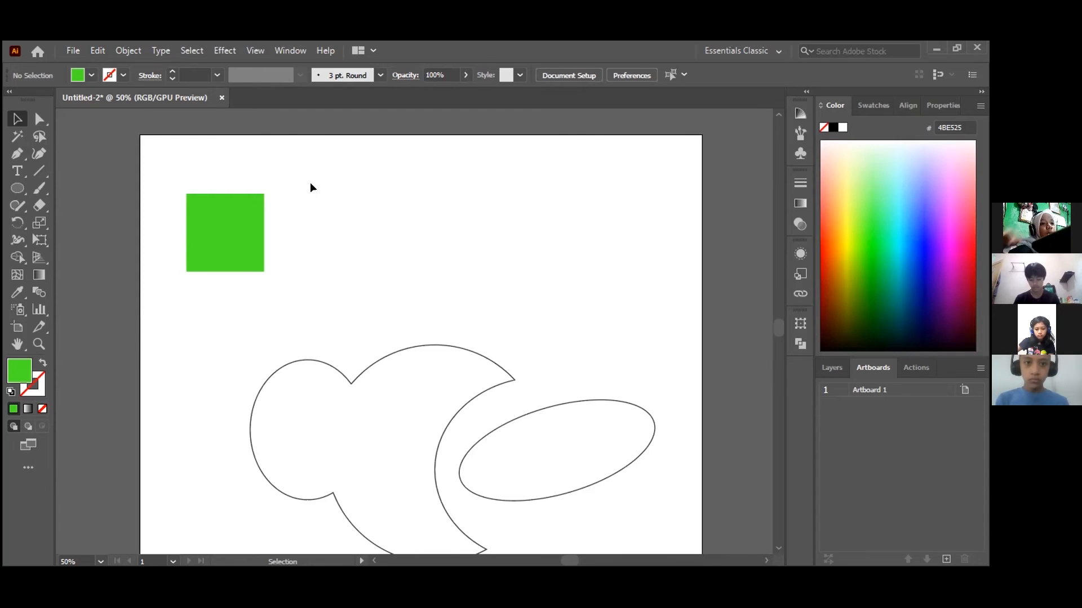
{"action": "left_click", "coordinate": [105, 45]}
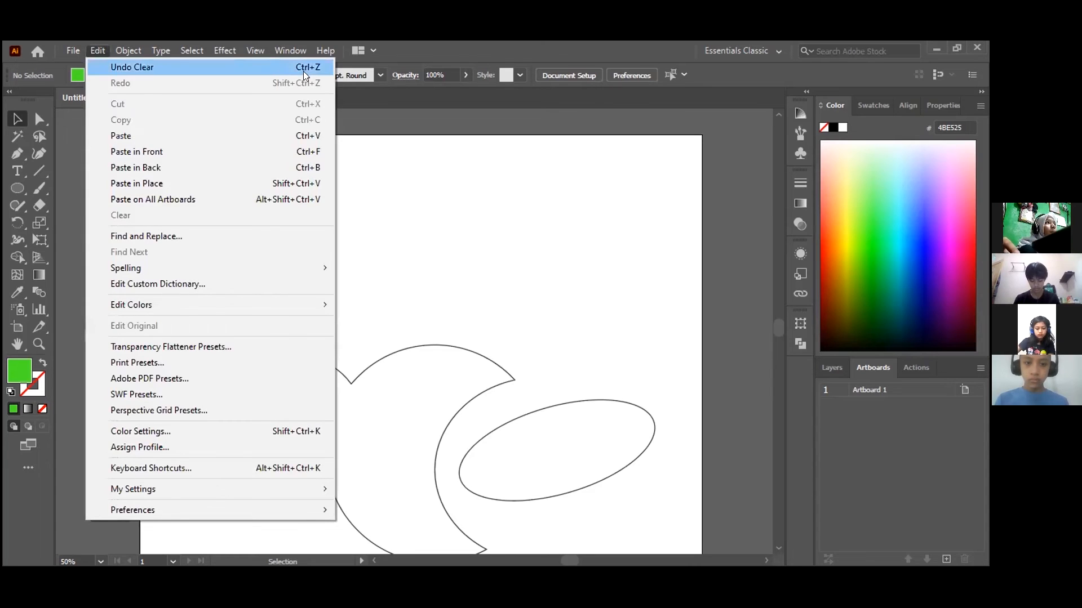
{"action": "left_click", "coordinate": [453, 259]}
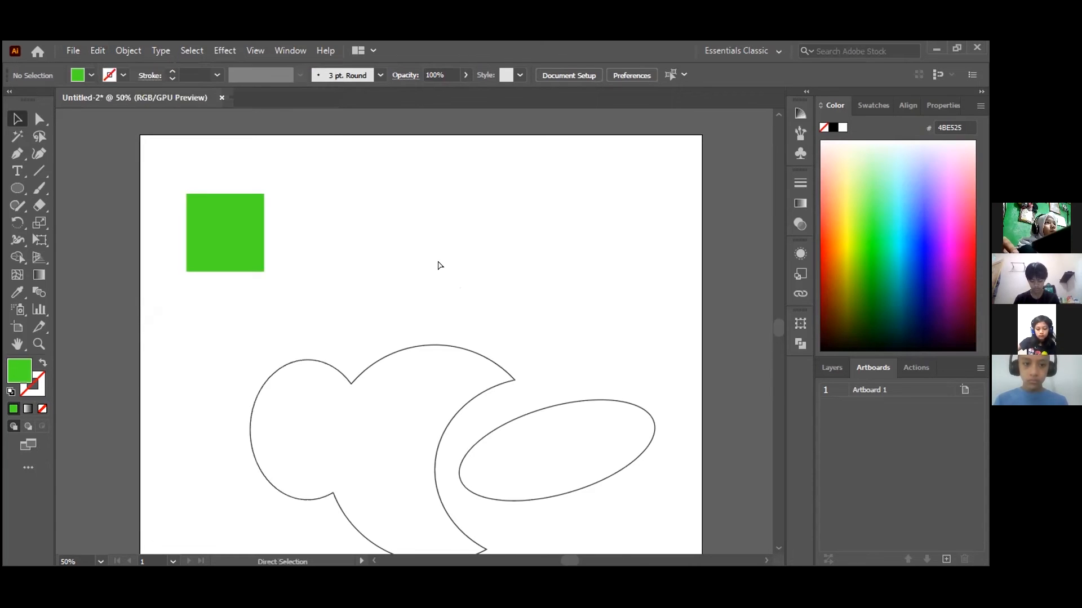
{"action": "key", "text": "ctrl+z"}
{"action": "key", "text": "v"}
{"action": "left_click", "coordinate": [556, 309]}
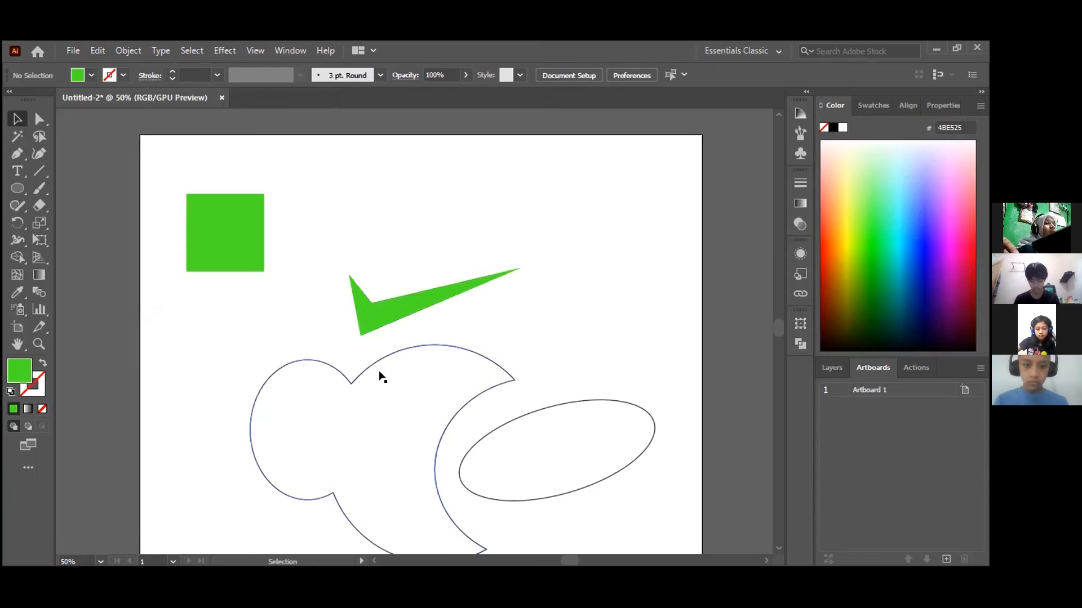
Move the checkmark shape to the artboard's top-left corner, above the green square, and deselect it
{"action": "scroll", "coordinate": [426, 350], "scroll_direction": "down", "scroll_amount": 3}
{"action": "scroll", "coordinate": [451, 303], "scroll_direction": "up", "scroll_amount": 2}
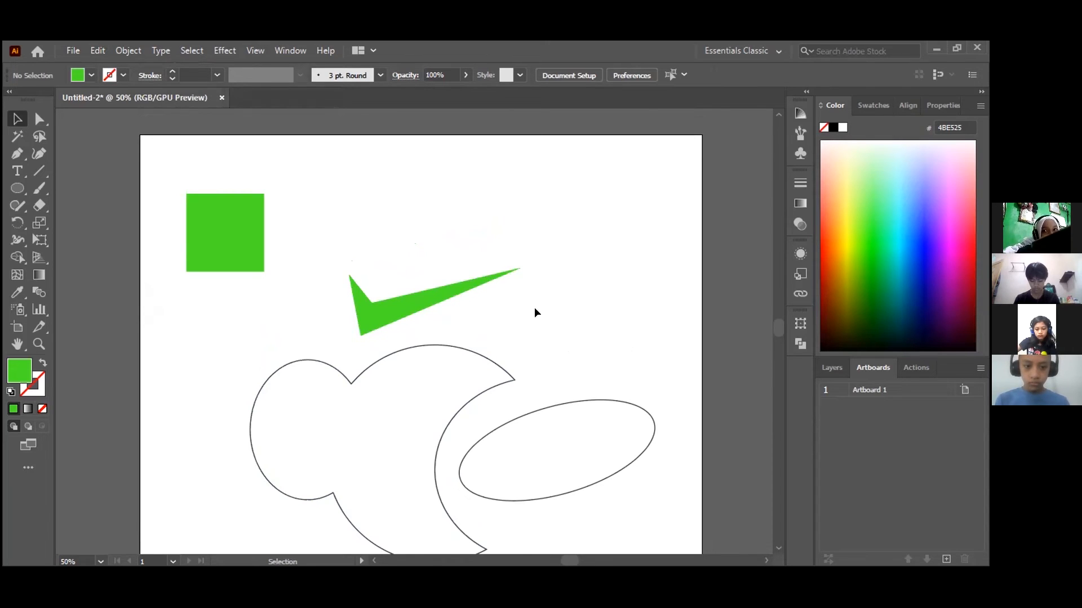
{"action": "scroll", "coordinate": [504, 307], "scroll_direction": "up", "scroll_amount": 1}
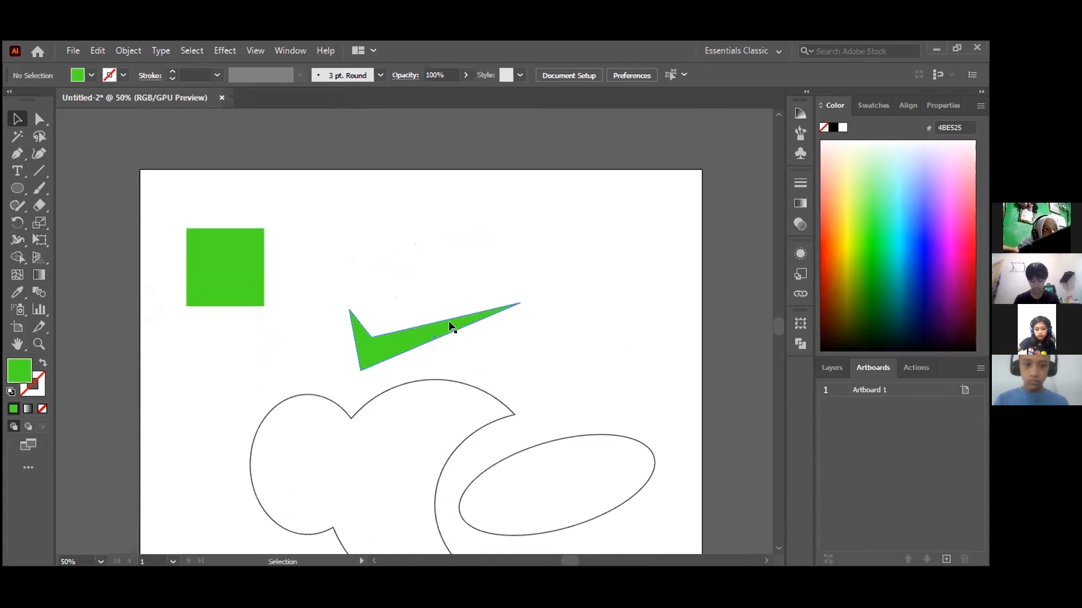
{"action": "left_click_drag", "start_coordinate": [449, 325], "coordinate": [242, 181]}
{"action": "left_click", "coordinate": [478, 232]}
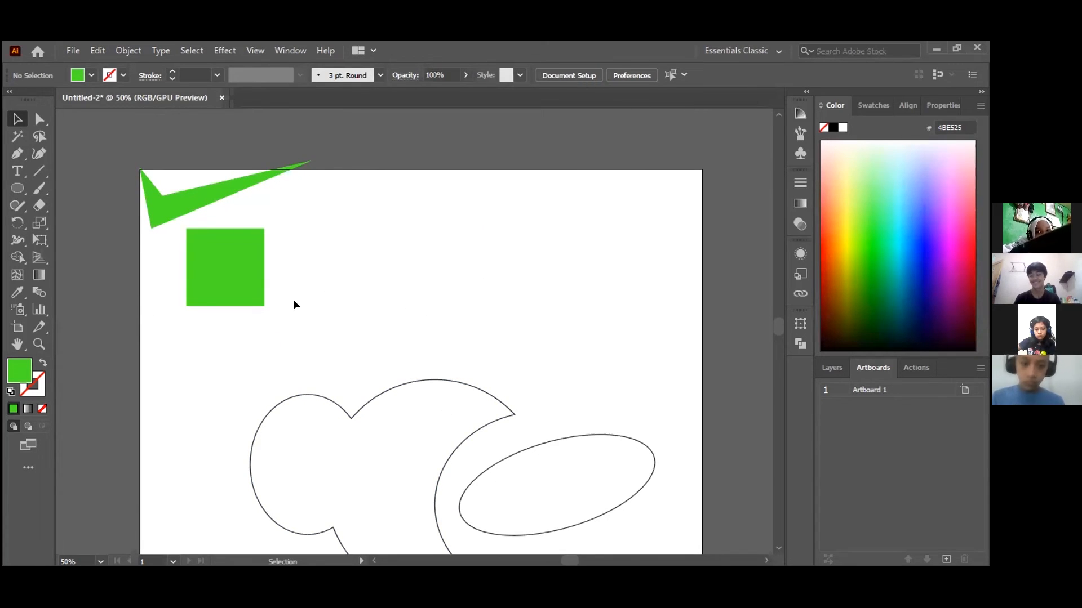
Try moving the checkmark from the artboard's corner to just above the combined shape, undo the move, and deselect it
{"action": "left_click_drag", "start_coordinate": [170, 199], "coordinate": [422, 349]}
{"action": "left_click", "coordinate": [511, 268]}
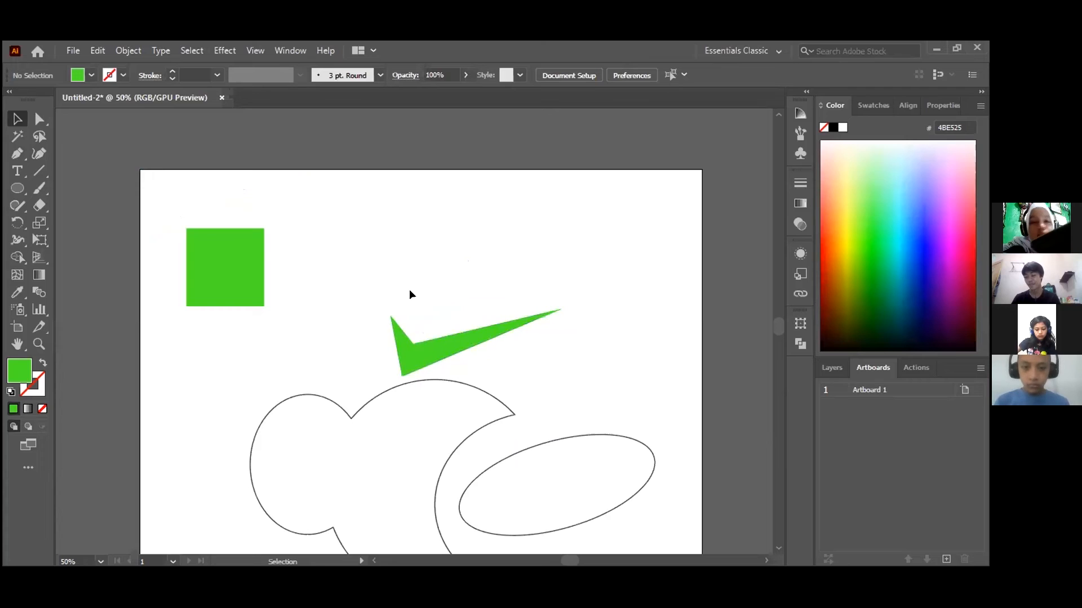
{"action": "key", "text": "a"}
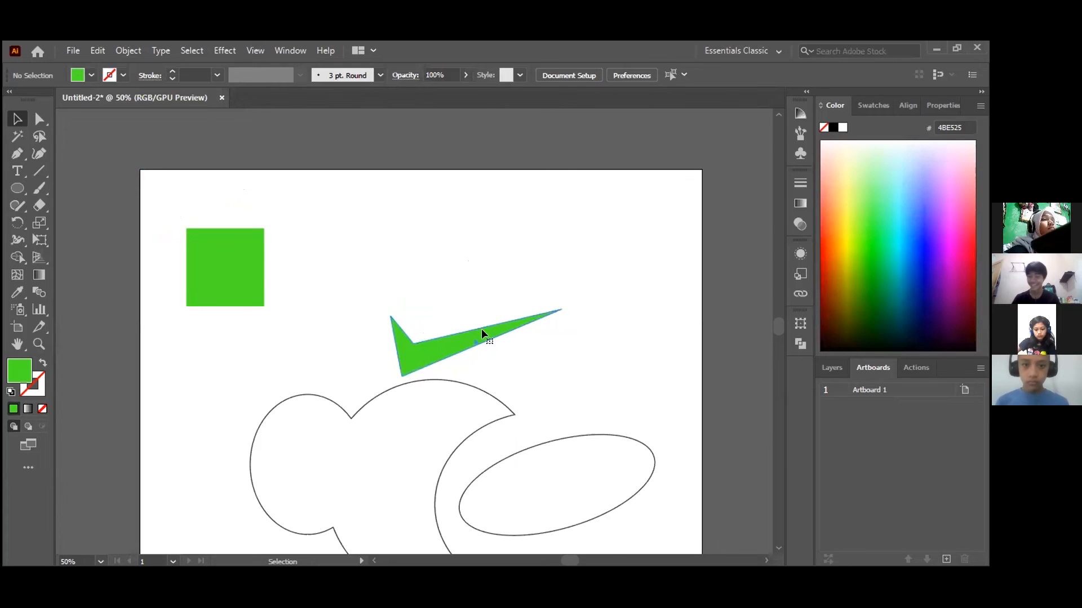
{"action": "left_click", "coordinate": [481, 330]}
{"action": "left_click", "coordinate": [435, 257]}
{"action": "key", "text": "ctrl+z"}
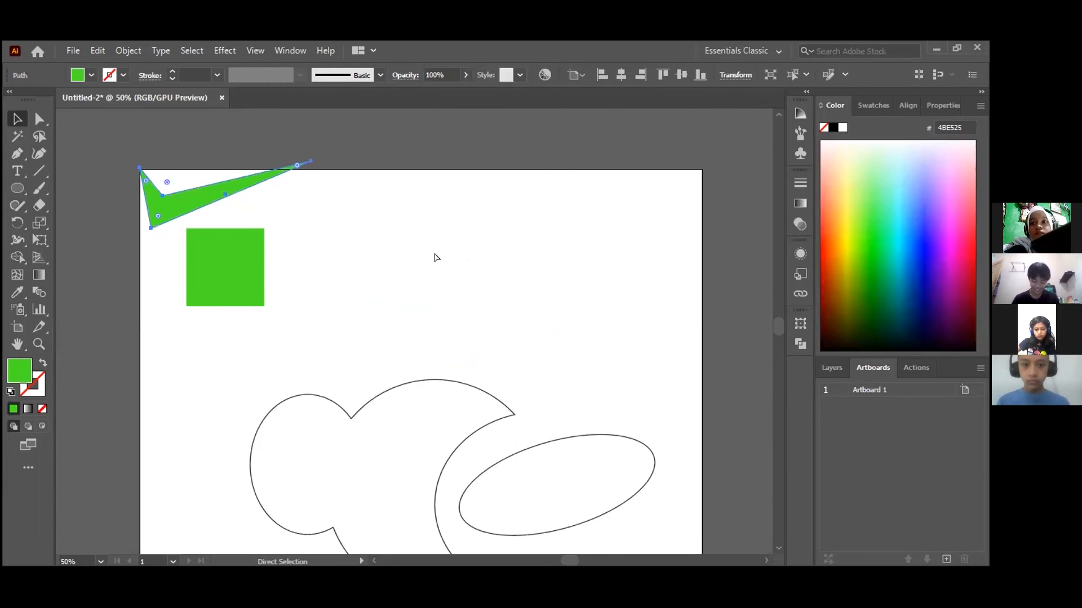
{"action": "left_click", "coordinate": [457, 245]}
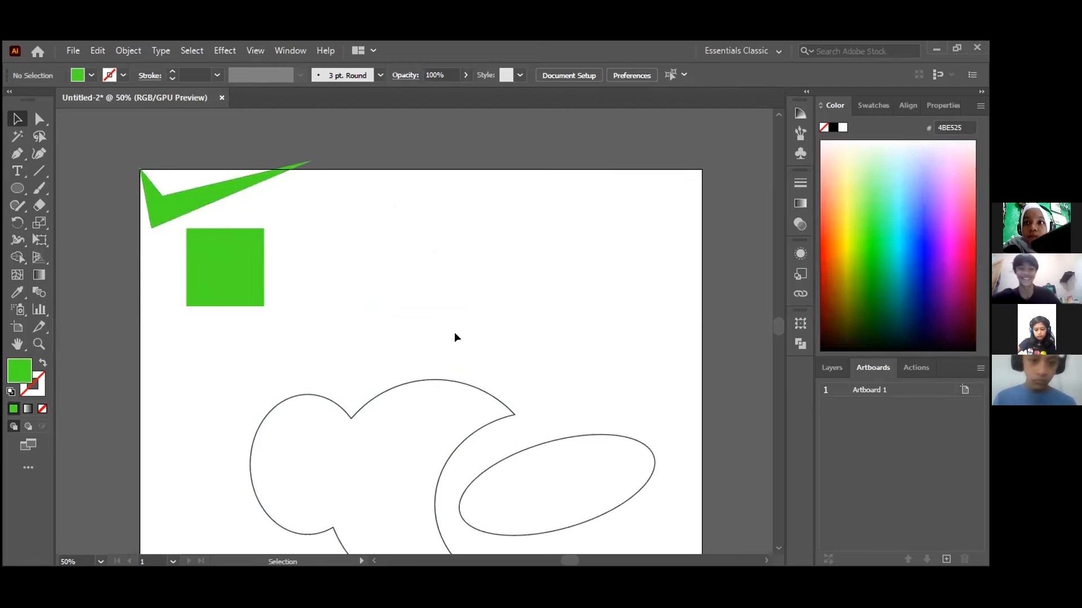
Undo the checkmark's earlier move to the artboard's top-left corner and deselect it
{"action": "key", "text": "a"}
{"action": "key", "text": "ctrl+z"}
{"action": "key", "text": "v"}
{"action": "left_click", "coordinate": [269, 242]}
{"action": "scroll", "coordinate": [403, 321], "scroll_direction": "down", "scroll_amount": 1}
{"action": "scroll", "coordinate": [403, 322], "scroll_direction": "down", "scroll_amount": 3}
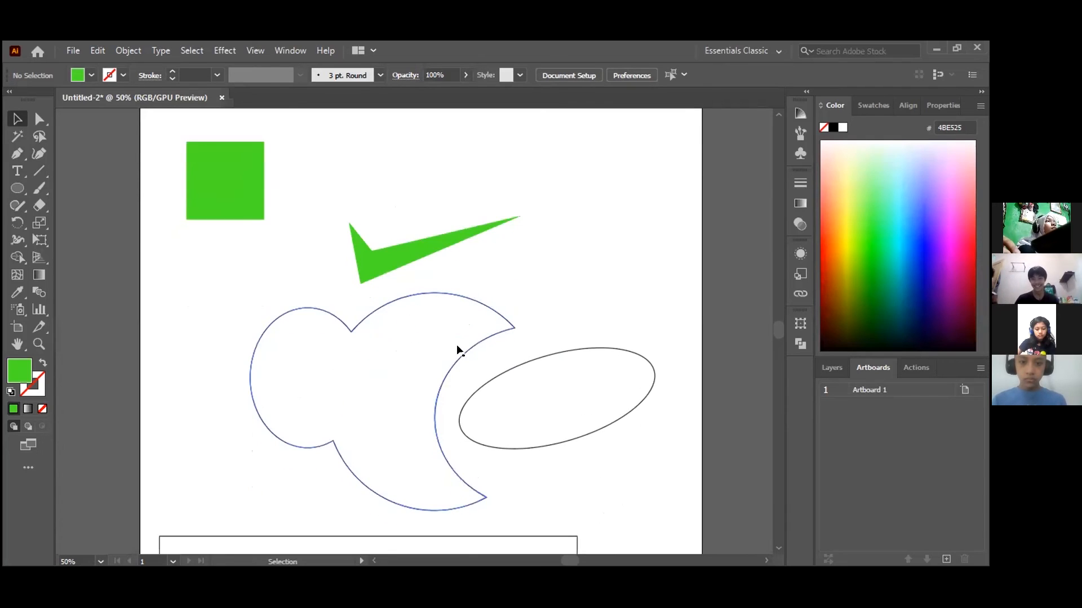
{"action": "scroll", "coordinate": [460, 355], "scroll_direction": "down", "scroll_amount": 1}
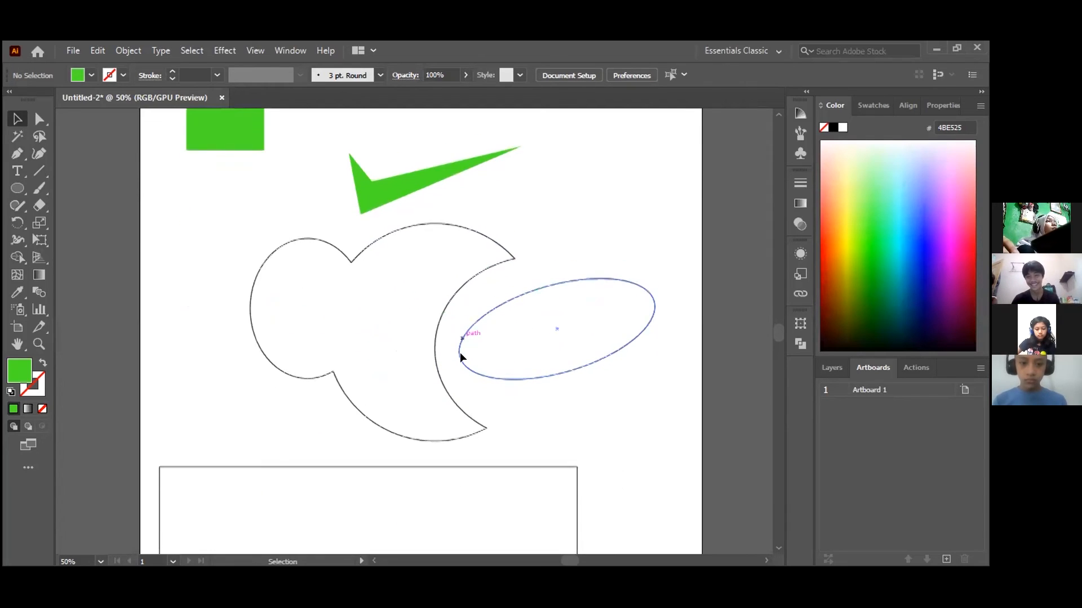
{"action": "scroll", "coordinate": [562, 312], "scroll_direction": "up", "scroll_amount": 2}
{"action": "scroll", "coordinate": [562, 312], "scroll_direction": "down", "scroll_amount": 2}
{"action": "scroll", "coordinate": [562, 312], "scroll_direction": "up", "scroll_amount": 2}
{"action": "scroll", "coordinate": [562, 312], "scroll_direction": "down", "scroll_amount": 1}
{"action": "scroll", "coordinate": [564, 316], "scroll_direction": "down", "scroll_amount": 2}
{"action": "scroll", "coordinate": [563, 316], "scroll_direction": "up", "scroll_amount": 2}
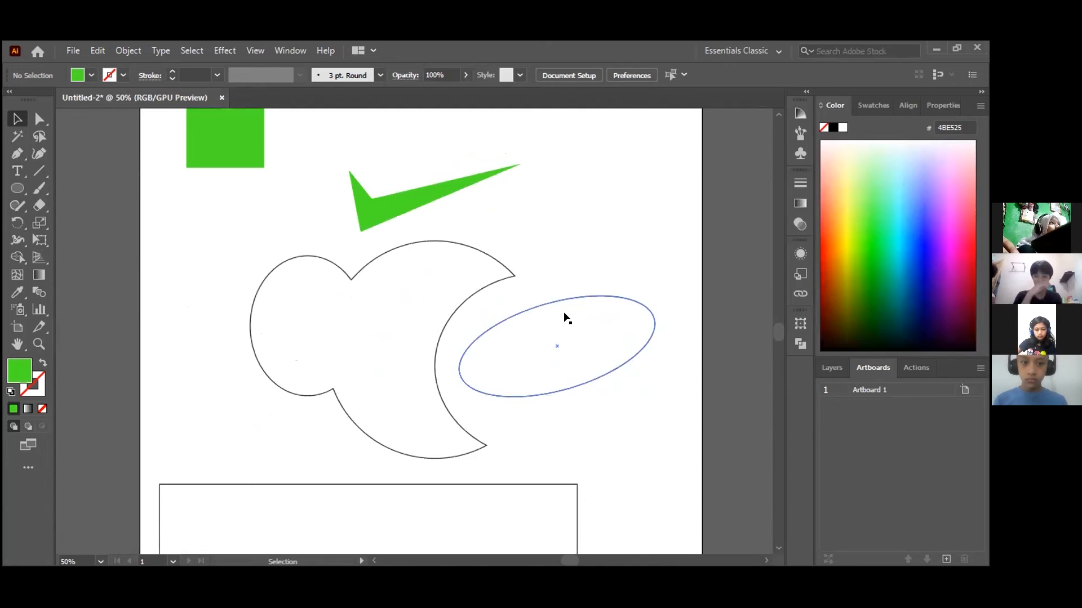
{"action": "scroll", "coordinate": [562, 310], "scroll_direction": "up", "scroll_amount": 5}
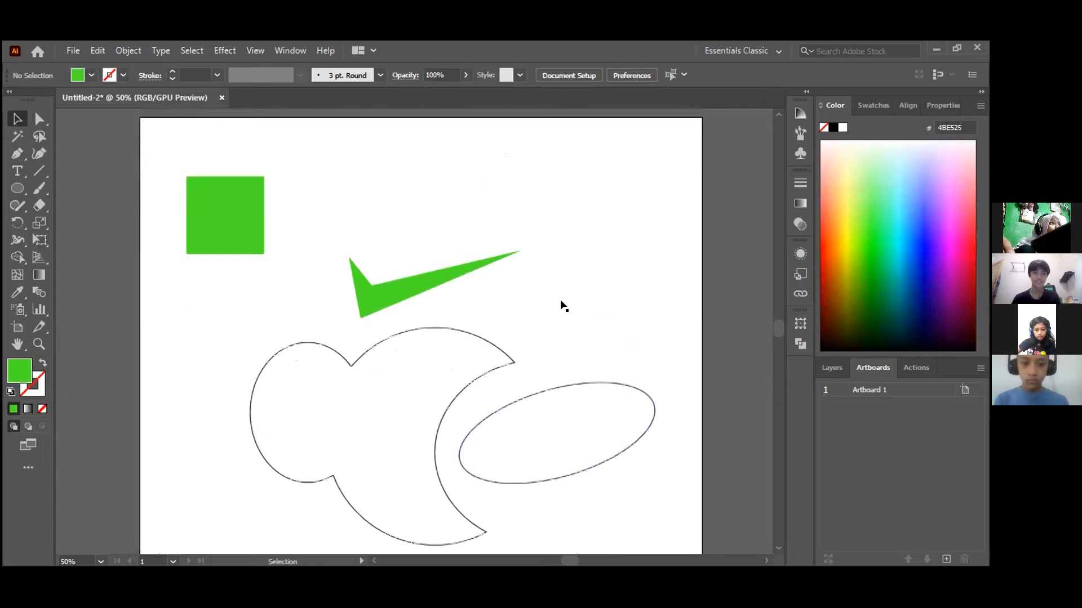
Delete the checkmark and undo the deletion, and move it to the artboard's top-left corner, overlapping the green square's upper edge
{"action": "left_click", "coordinate": [359, 288]}
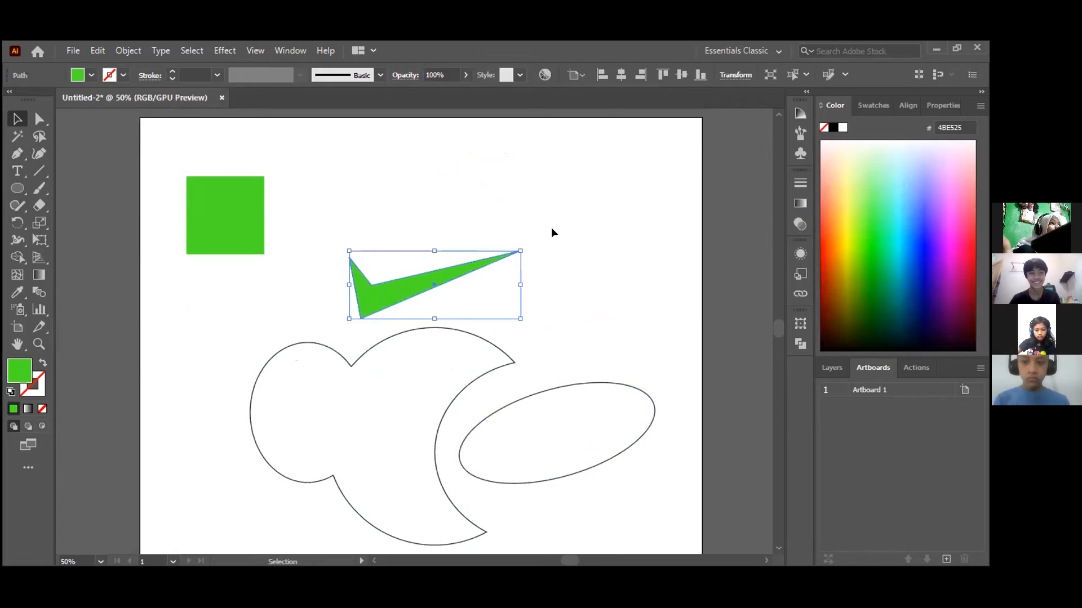
{"action": "key", "text": "Delete"}
{"action": "key", "text": "ctrl+z"}
{"action": "left_click_drag", "start_coordinate": [444, 283], "coordinate": [227, 164]}
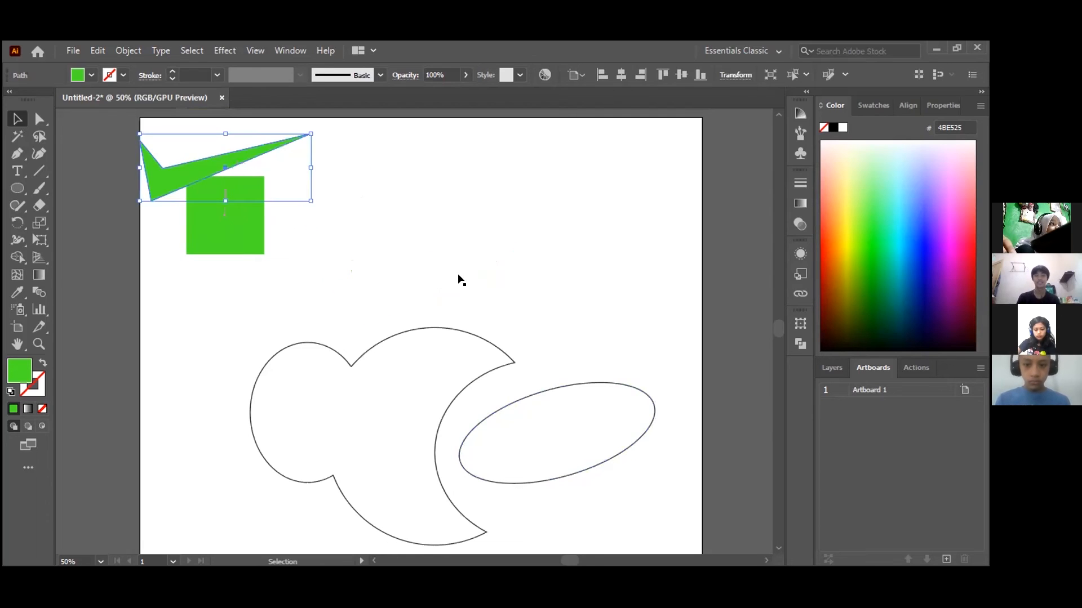
Try enlarging the combined crescent-and-ellipse shape from its upper-right corner, undo the change, and deselect it
{"action": "scroll", "coordinate": [490, 296], "scroll_direction": "down", "scroll_amount": 2}
{"action": "left_click", "coordinate": [490, 296]}
{"action": "left_click_drag", "start_coordinate": [515, 275], "coordinate": [706, 127]}
{"action": "key", "text": "ctrl+z"}
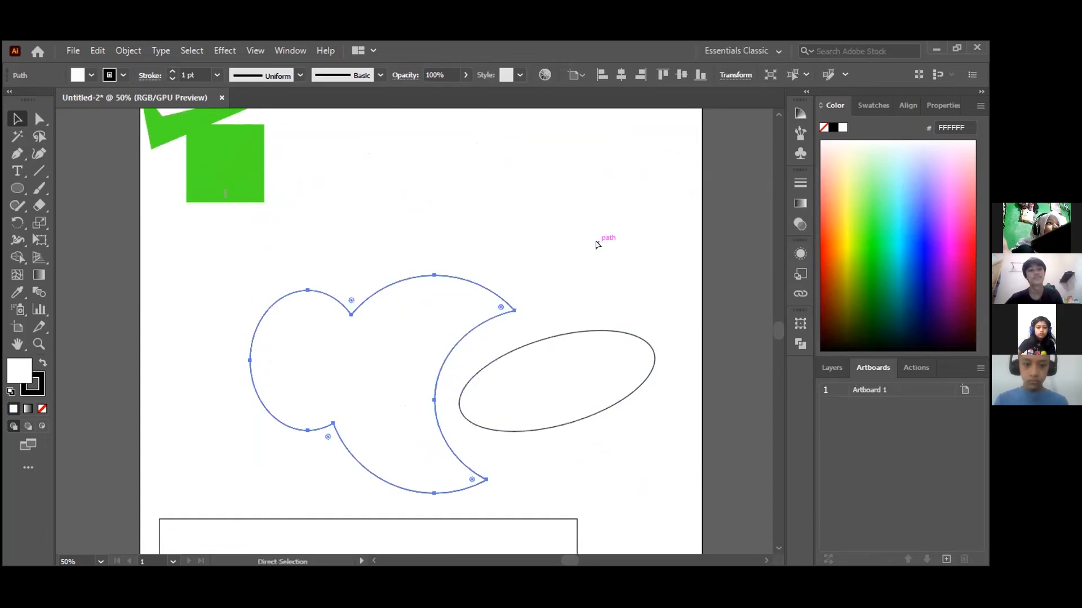
{"action": "left_click", "coordinate": [560, 248]}
Move the checkmark out of the artboard's corner to just right of the green square
{"action": "scroll", "coordinate": [555, 244], "scroll_direction": "down", "scroll_amount": 3}
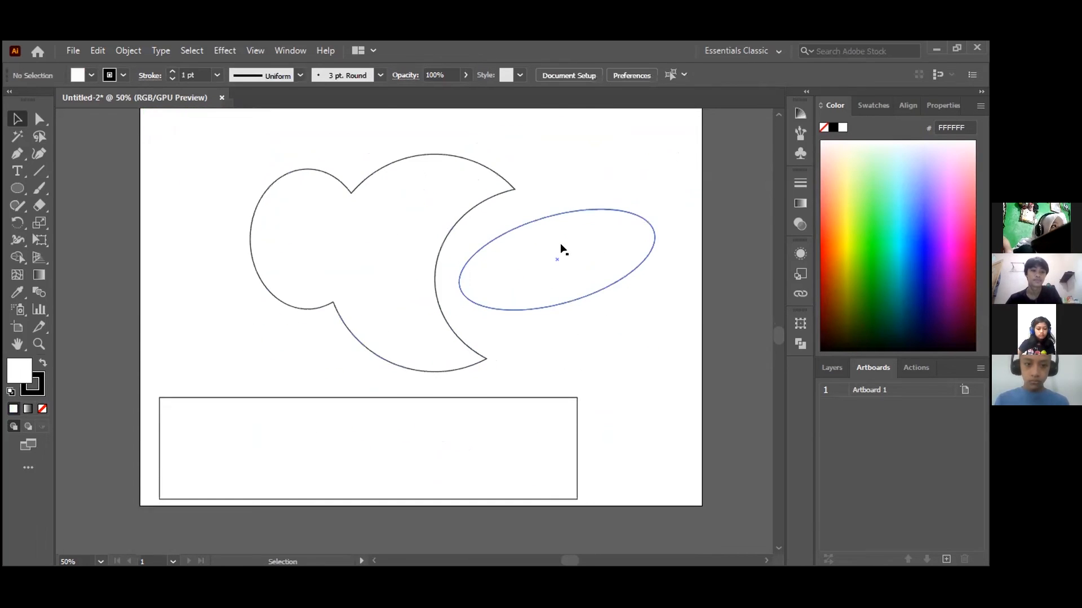
{"action": "scroll", "coordinate": [518, 257], "scroll_direction": "down", "scroll_amount": 3}
{"action": "scroll", "coordinate": [529, 266], "scroll_direction": "up", "scroll_amount": 2}
{"action": "left_click_drag", "start_coordinate": [332, 215], "coordinate": [447, 250]}
{"action": "scroll", "coordinate": [442, 330], "scroll_direction": "down", "scroll_amount": 2}
Try rotating the combined crescent-and-ellipse shape, undo the changes, and deselect it
{"action": "left_click", "coordinate": [442, 331]}
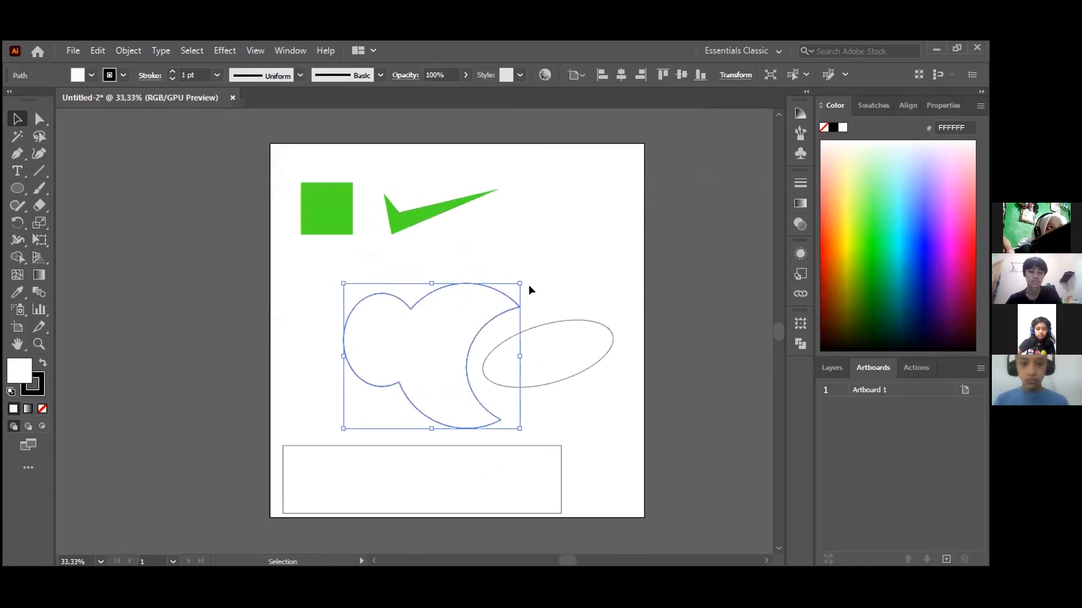
{"action": "left_click_drag", "start_coordinate": [520, 271], "coordinate": [399, 472]}
{"action": "left_click", "coordinate": [608, 213]}
{"action": "key", "text": "a"}
{"action": "key", "text": "ctrl+z"}
{"action": "key", "text": "ctrl+z"}
{"action": "key", "text": "v"}
{"action": "left_click", "coordinate": [554, 271]}
{"action": "scroll", "coordinate": [554, 271], "scroll_direction": "down", "scroll_amount": 2}
{"action": "scroll", "coordinate": [555, 269], "scroll_direction": "down", "scroll_amount": 2}
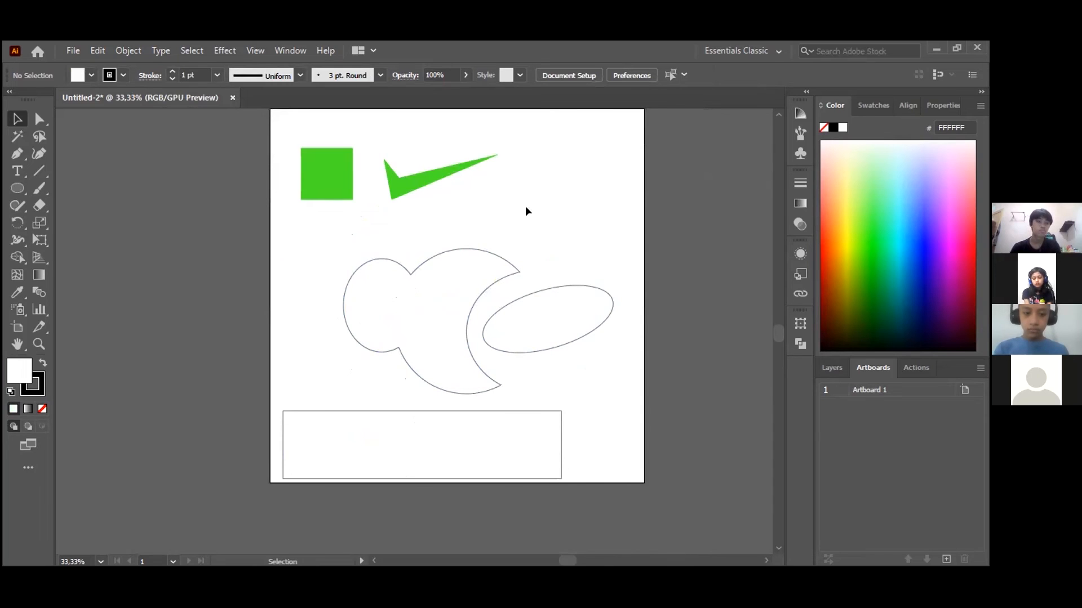
{"action": "scroll", "coordinate": [514, 217], "scroll_direction": "up", "scroll_amount": 2}
{"action": "scroll", "coordinate": [488, 239], "scroll_direction": "up", "scroll_amount": 1, "text": "alt"}
{"action": "scroll", "coordinate": [490, 254], "scroll_direction": "up", "scroll_amount": 1}
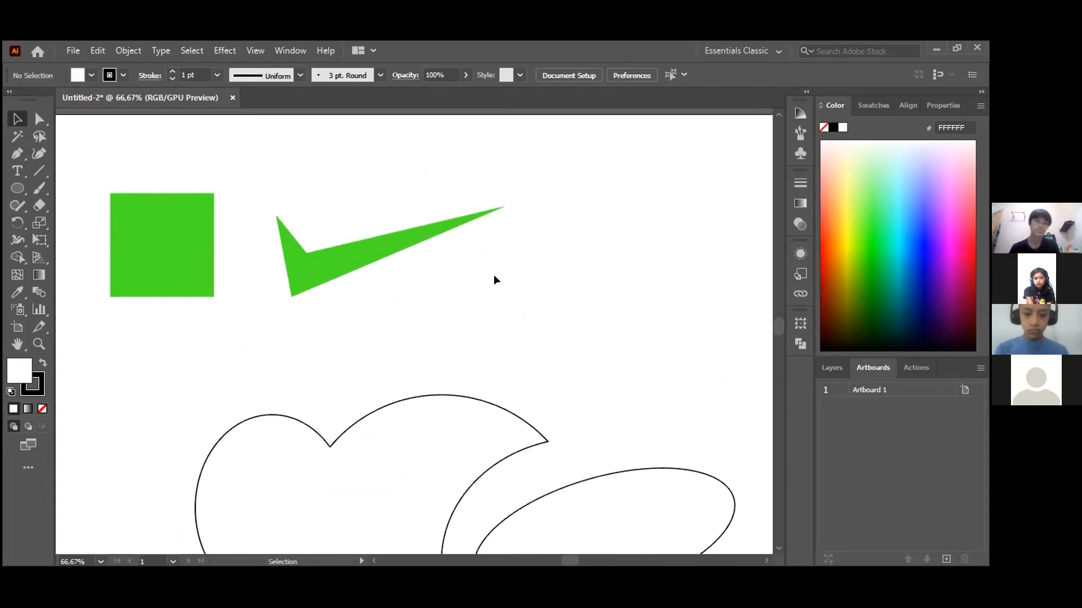
{"action": "scroll", "coordinate": [399, 270], "scroll_direction": "down", "scroll_amount": 3}
{"action": "scroll", "coordinate": [377, 307], "scroll_direction": "up", "scroll_amount": 2}
{"action": "scroll", "coordinate": [418, 334], "scroll_direction": "up", "scroll_amount": 2}
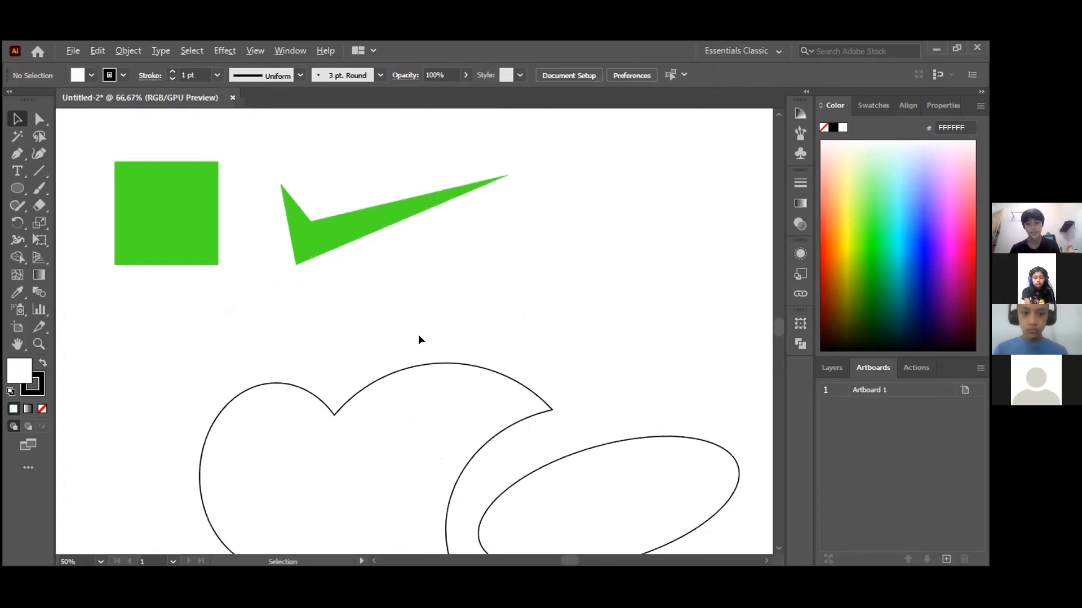
Move the checkmark down and slightly right, to just above the combined shape, and deselect it
{"action": "scroll", "coordinate": [418, 335], "scroll_direction": "down", "scroll_amount": 1}
{"action": "scroll", "coordinate": [394, 296], "scroll_direction": "up", "scroll_amount": 1, "text": "alt"}
{"action": "scroll", "coordinate": [383, 287], "scroll_direction": "down", "scroll_amount": 1, "text": "alt"}
{"action": "left_click_drag", "start_coordinate": [362, 265], "coordinate": [396, 322]}
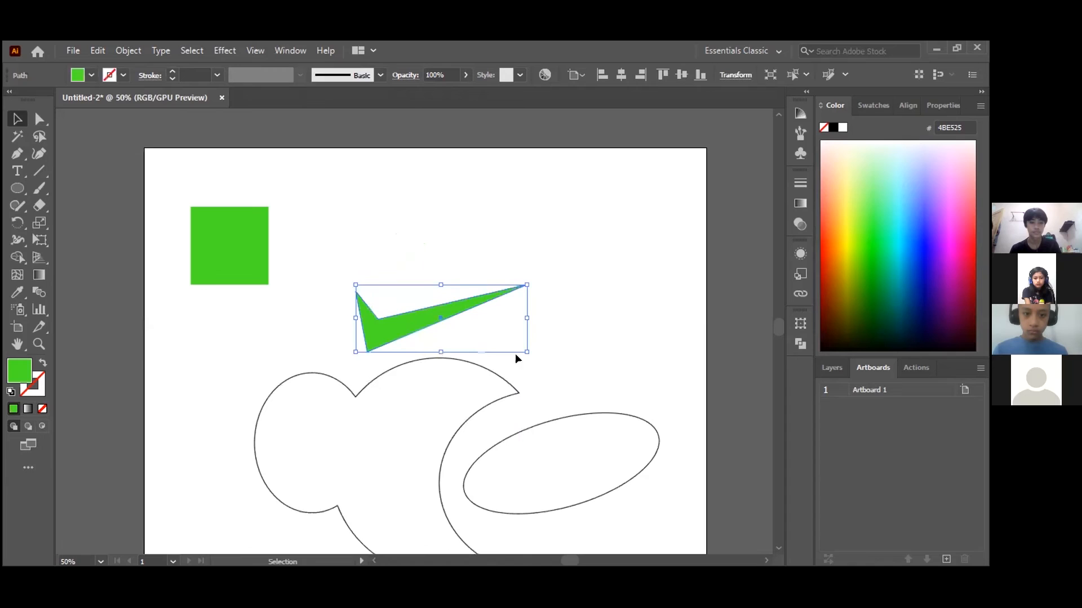
{"action": "left_click", "coordinate": [599, 336]}
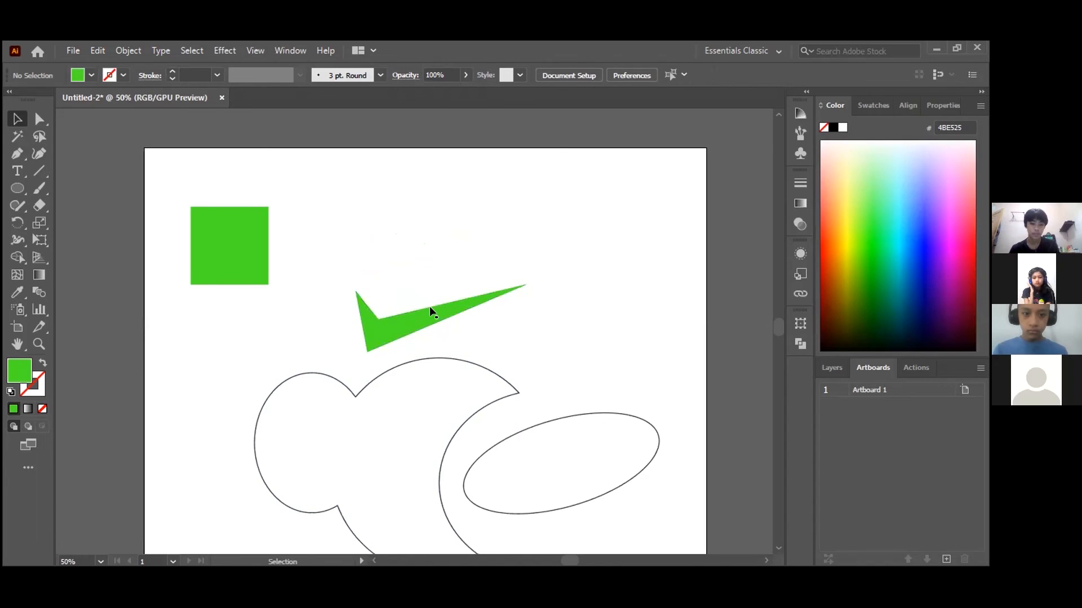
Move the checkmark to the artboard's top-left corner above the green square, undo the move, and deselect it
{"action": "left_click_drag", "start_coordinate": [399, 312], "coordinate": [211, 171]}
{"action": "left_click", "coordinate": [503, 259]}
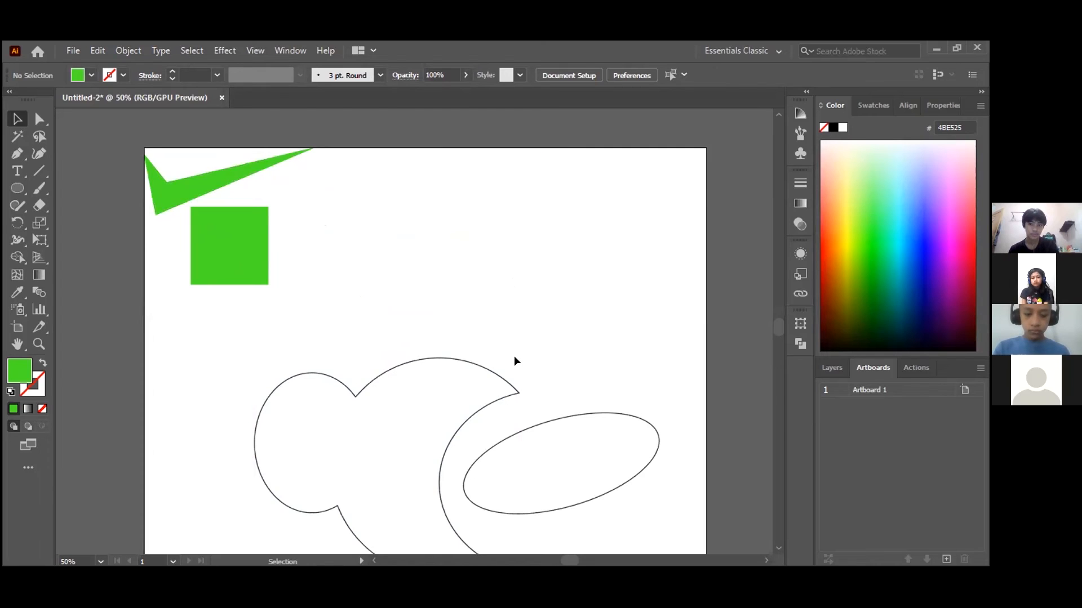
{"action": "key", "text": "a"}
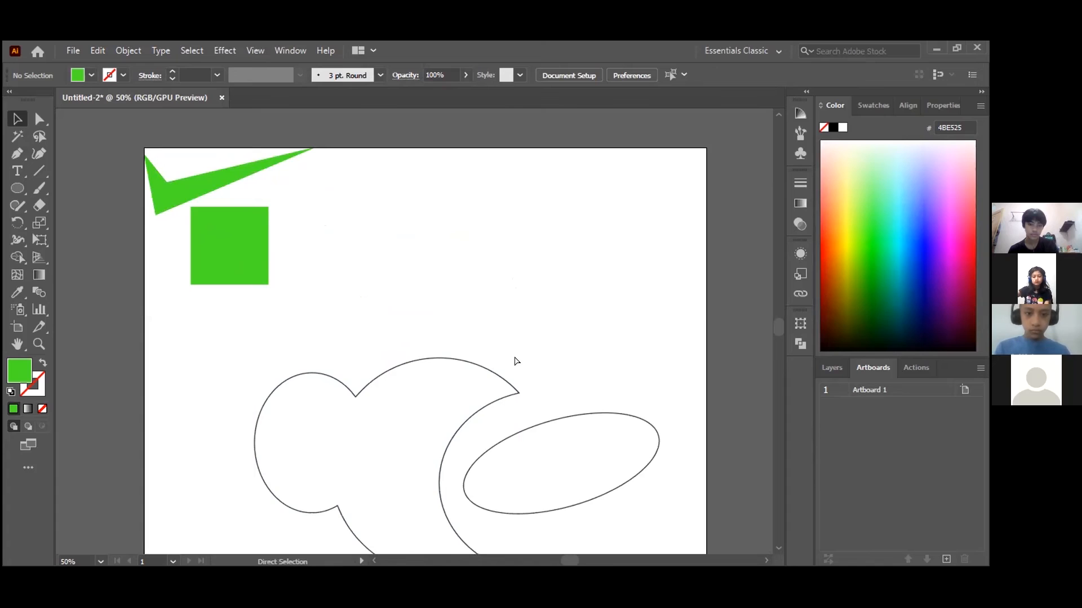
{"action": "key", "text": "ctrl+z"}
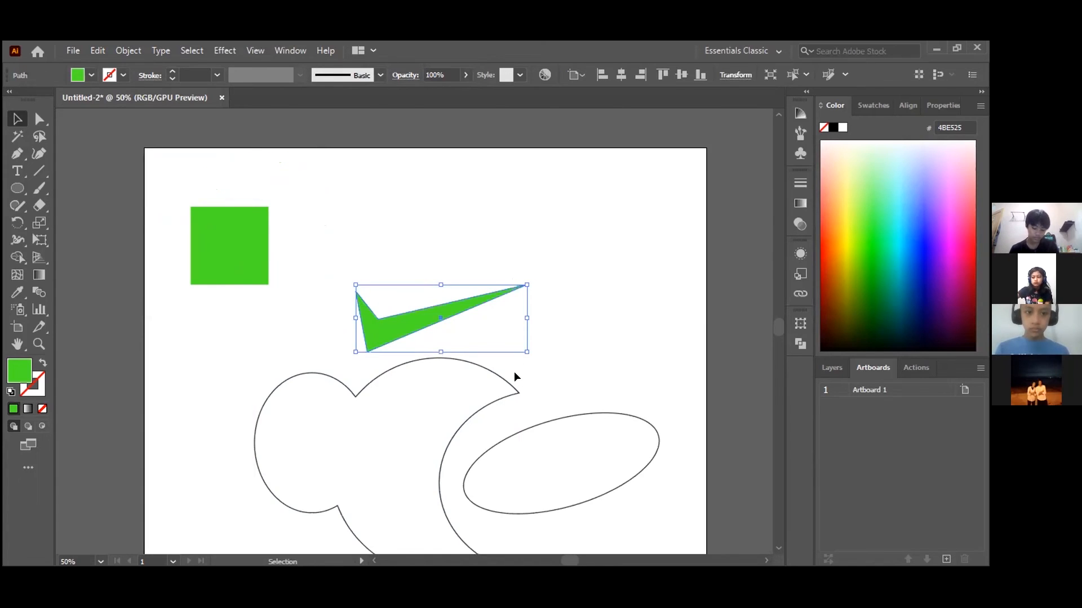
{"action": "left_click", "coordinate": [514, 374]}
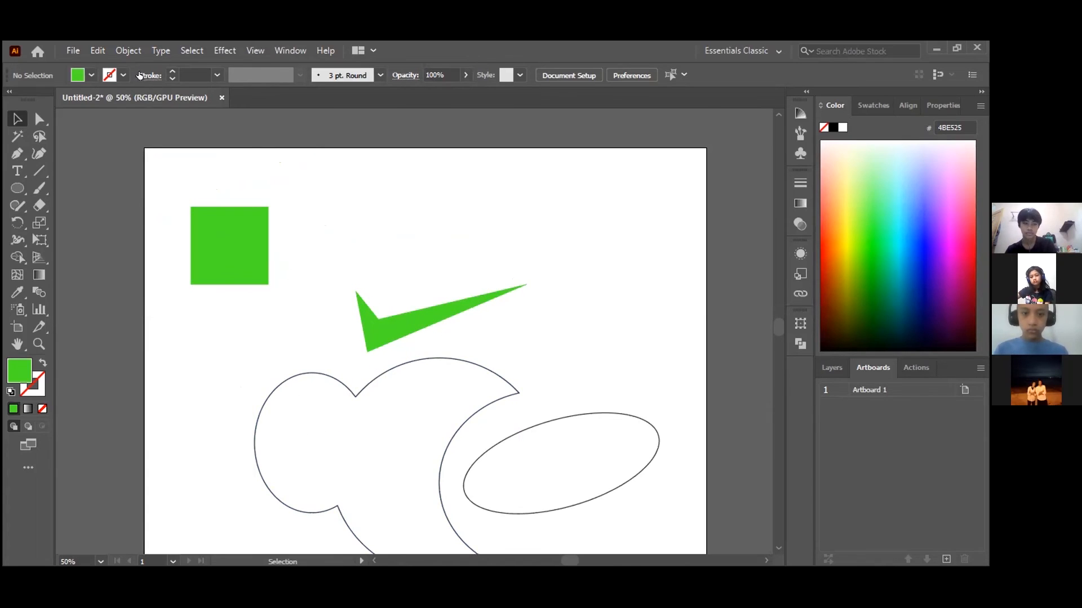
Redo the checkmark's move to the artboard's corner, and reposition it in the open area right of the green square
{"action": "left_click", "coordinate": [102, 52]}
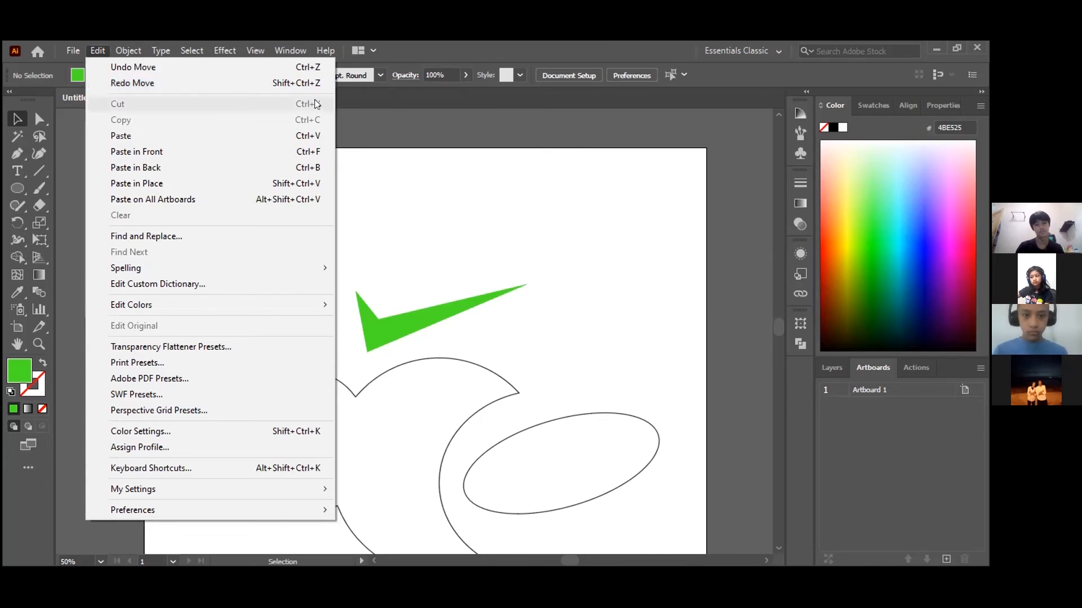
{"action": "left_click", "coordinate": [280, 83]}
{"action": "left_click", "coordinate": [334, 246]}
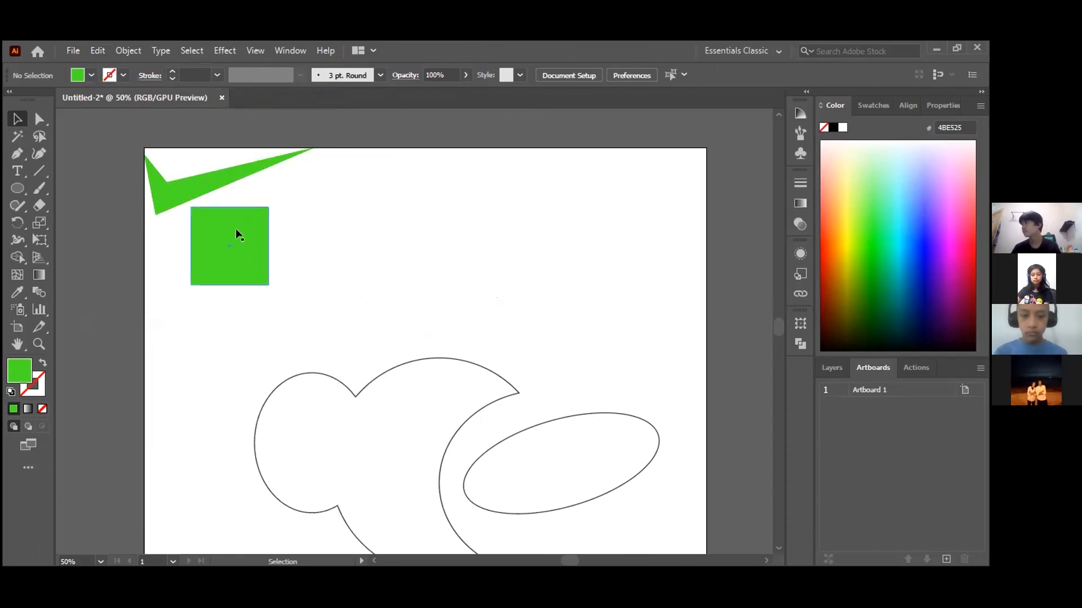
{"action": "left_click_drag", "start_coordinate": [196, 190], "coordinate": [467, 279]}
{"action": "left_click", "coordinate": [528, 239]}
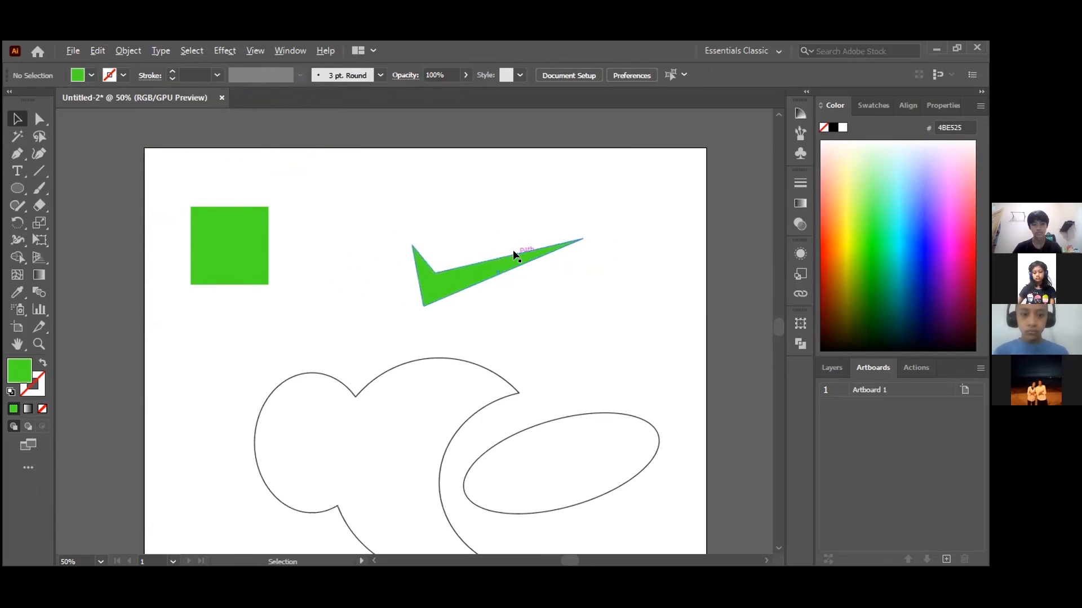
{"action": "scroll", "coordinate": [516, 251], "scroll_direction": "down", "scroll_amount": 2}
{"action": "scroll", "coordinate": [554, 280], "scroll_direction": "up", "scroll_amount": 2}
{"action": "scroll", "coordinate": [445, 302], "scroll_direction": "down", "scroll_amount": 3}
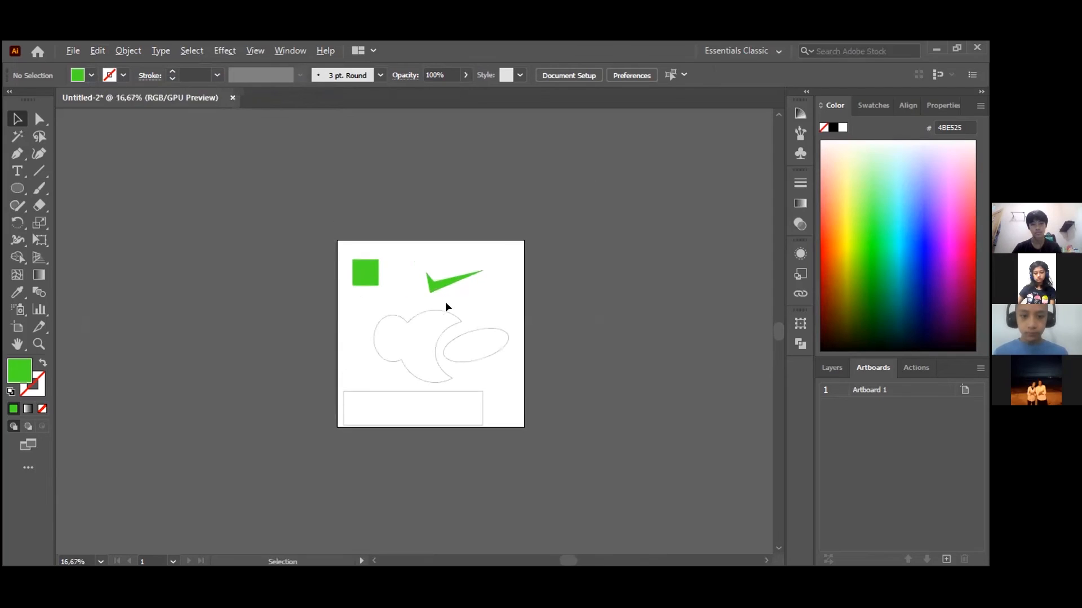
{"action": "scroll", "coordinate": [445, 302], "scroll_direction": "up", "scroll_amount": 2}
{"action": "scroll", "coordinate": [464, 306], "scroll_direction": "up", "scroll_amount": 1}
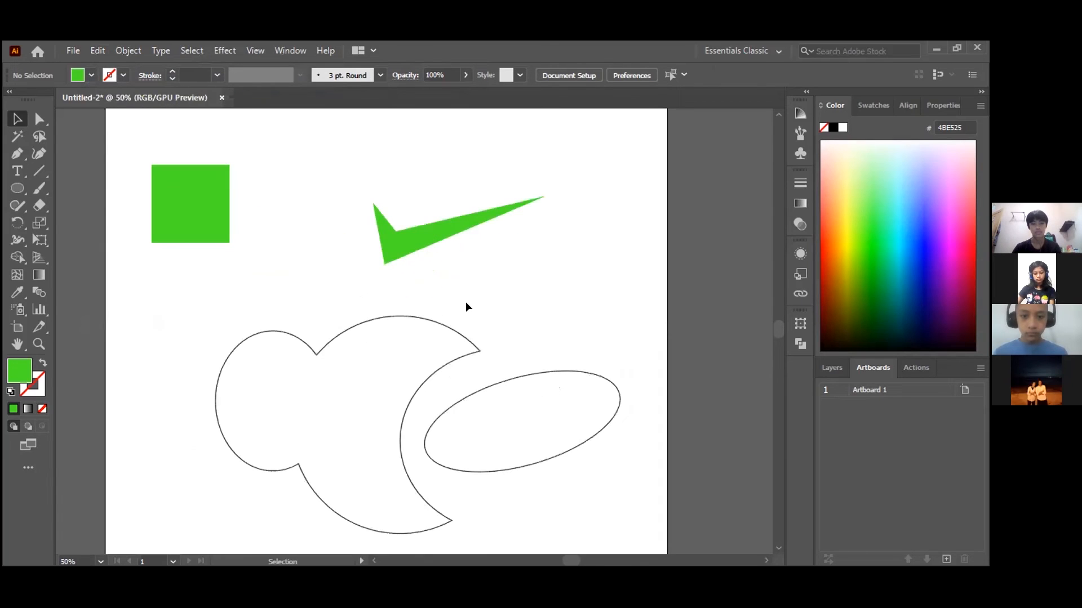
{"action": "scroll", "coordinate": [447, 319], "scroll_direction": "down", "scroll_amount": 2}
{"action": "scroll", "coordinate": [396, 302], "scroll_direction": "down", "scroll_amount": 2}
{"action": "scroll", "coordinate": [396, 301], "scroll_direction": "up", "scroll_amount": 1}
{"action": "scroll", "coordinate": [397, 296], "scroll_direction": "down", "scroll_amount": 3}
{"action": "scroll", "coordinate": [374, 293], "scroll_direction": "up", "scroll_amount": 3}
{"action": "scroll", "coordinate": [374, 304], "scroll_direction": "down", "scroll_amount": 1}
{"action": "scroll", "coordinate": [411, 202], "scroll_direction": "up", "scroll_amount": 1}
Delete the checkmark and undo the deletion, repeat both once more, and deselect it
{"action": "left_click", "coordinate": [400, 237]}
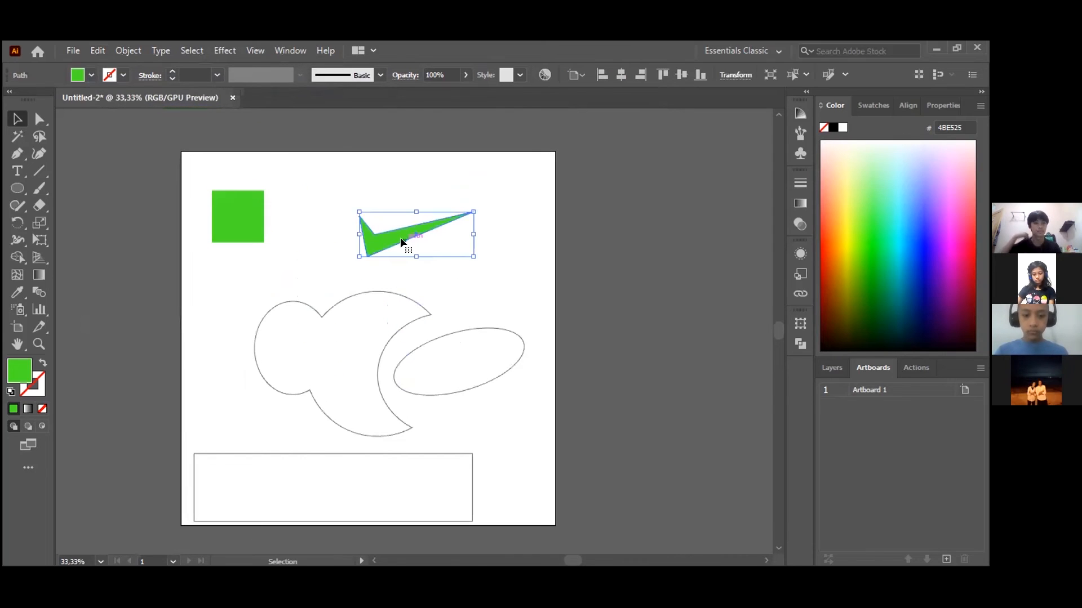
{"action": "key", "text": "Delete"}
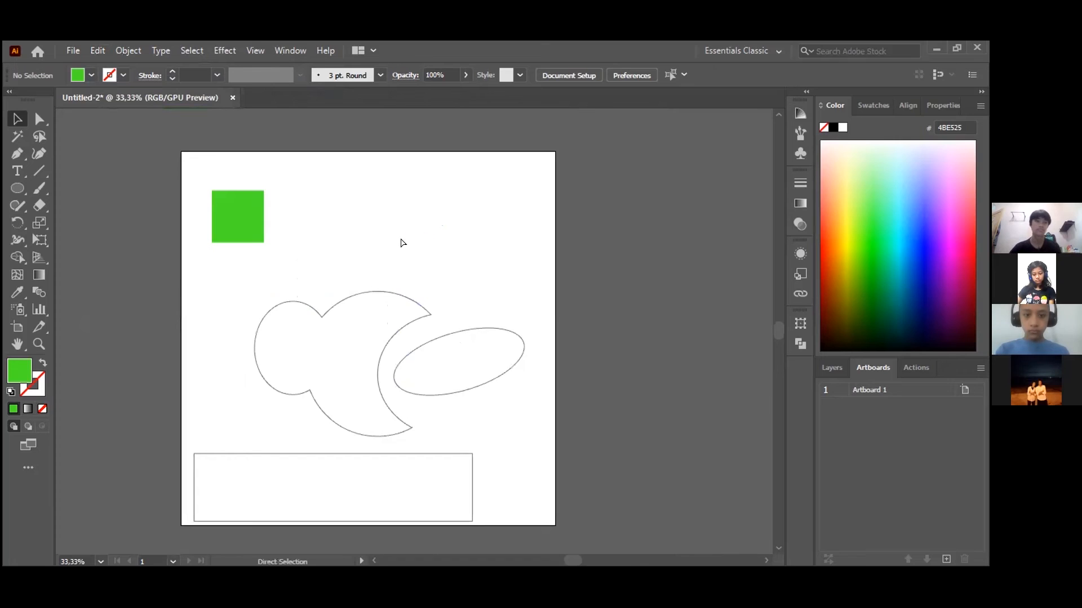
{"action": "key", "text": "ctrl+z"}
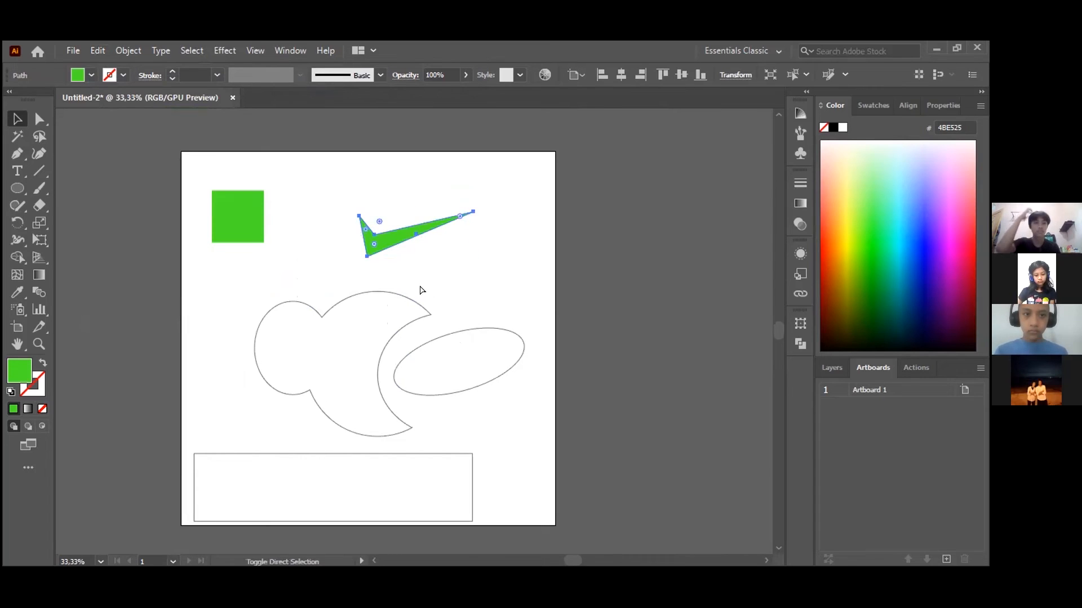
{"action": "key", "text": "Delete"}
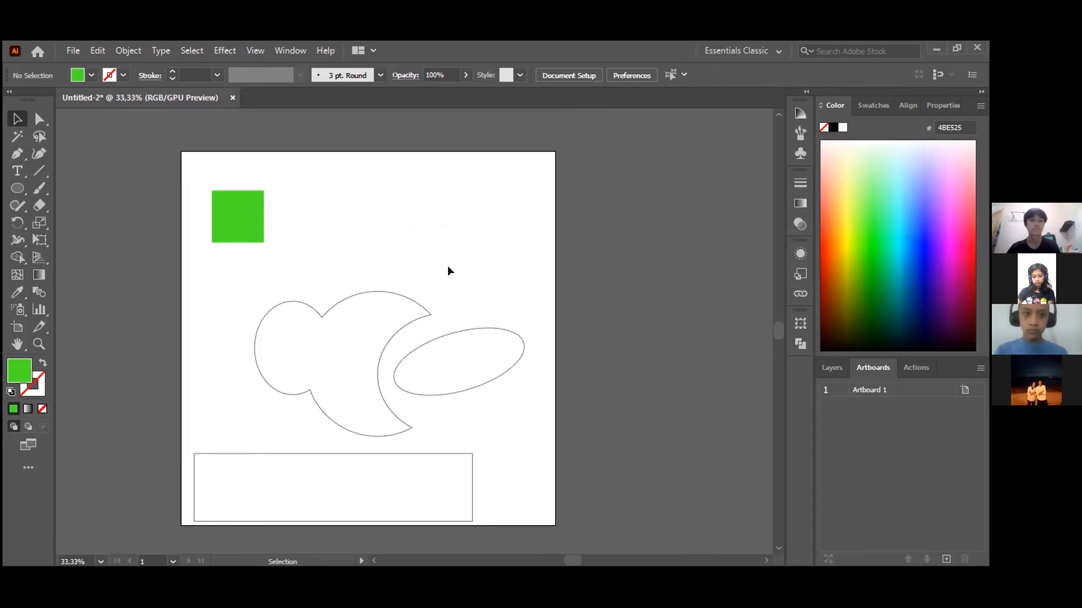
{"action": "key", "text": "ctrl+z"}
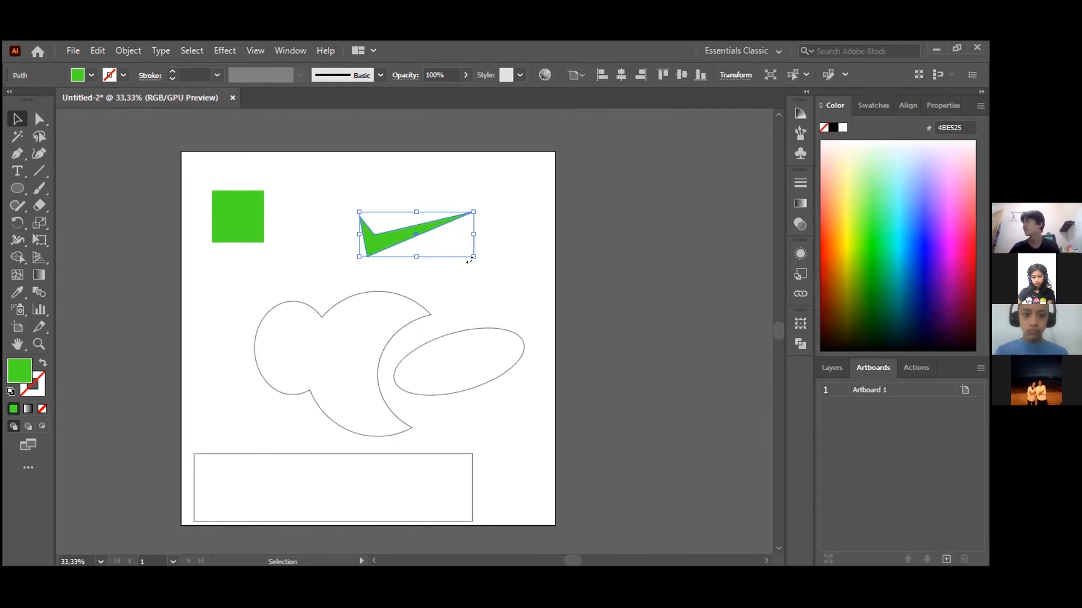
{"action": "left_click", "coordinate": [429, 289]}
Move the checkmark down and to the left so it sits against the top of the combined shape
{"action": "scroll", "coordinate": [391, 217], "scroll_direction": "up", "scroll_amount": 4}
{"action": "scroll", "coordinate": [409, 240], "scroll_direction": "down", "scroll_amount": 3}
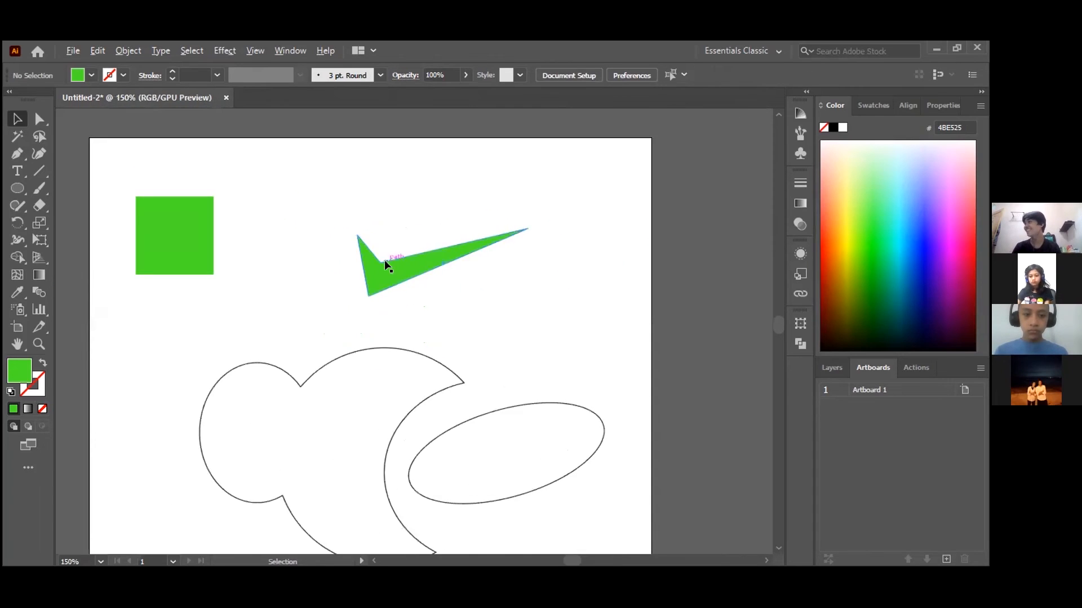
{"action": "scroll", "coordinate": [385, 258], "scroll_direction": "up", "scroll_amount": 1}
{"action": "left_click_drag", "start_coordinate": [397, 267], "coordinate": [303, 349]}
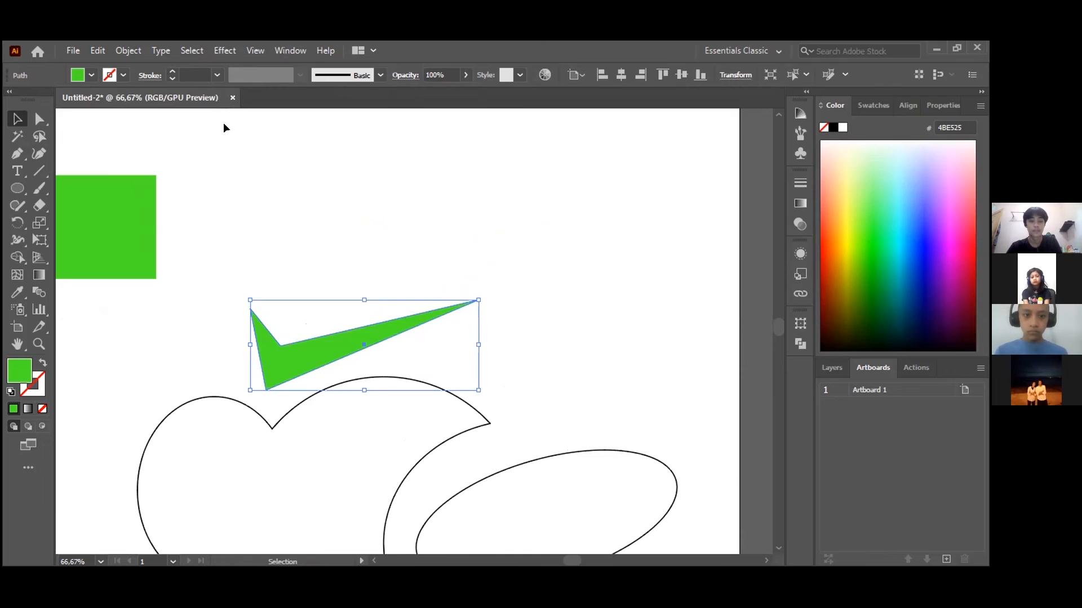
{"action": "left_click", "coordinate": [129, 51]}
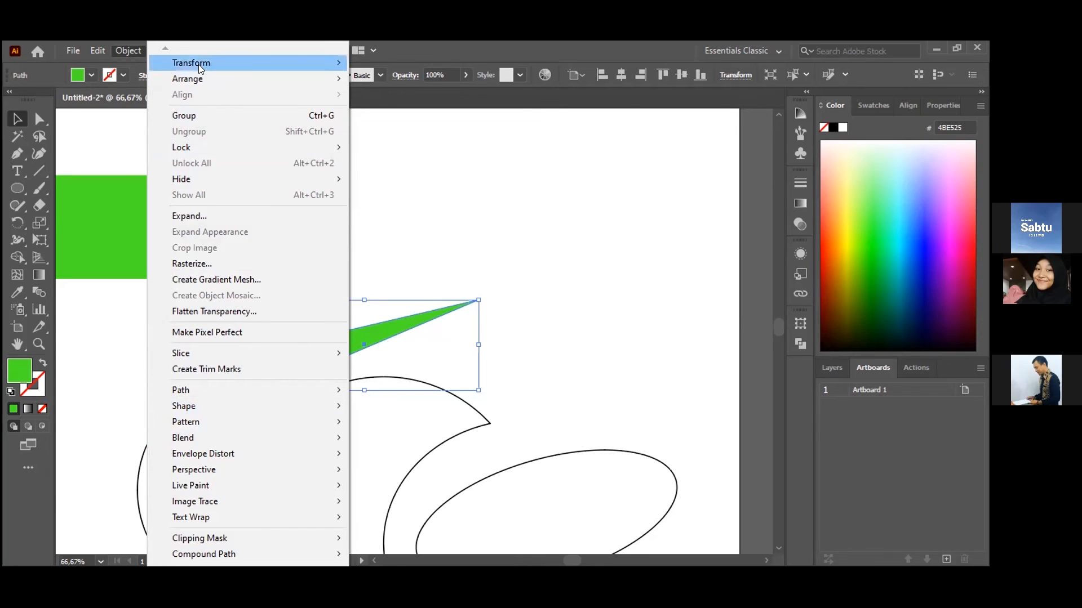
{"action": "mouse_move", "coordinate": [198, 64]}
{"action": "mouse_move", "coordinate": [316, 59]}
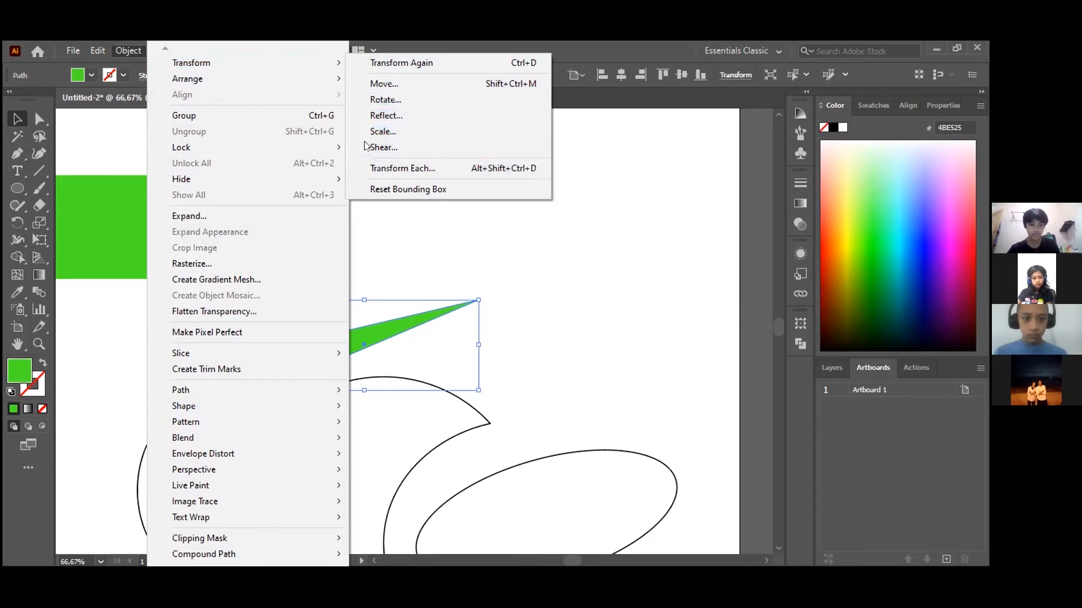
{"action": "left_click", "coordinate": [487, 256]}
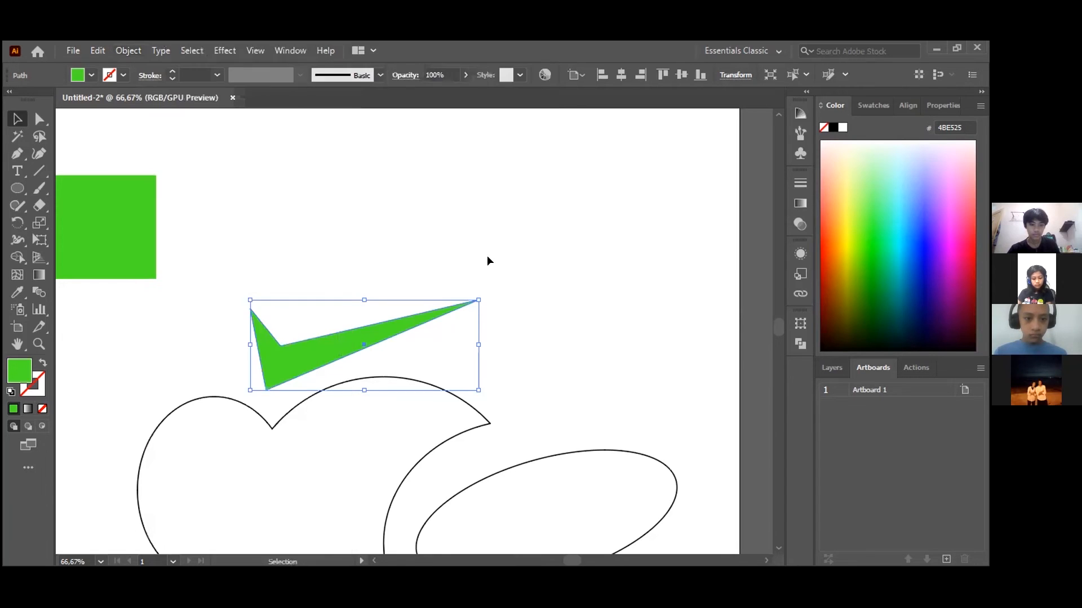
{"action": "left_click", "coordinate": [486, 255]}
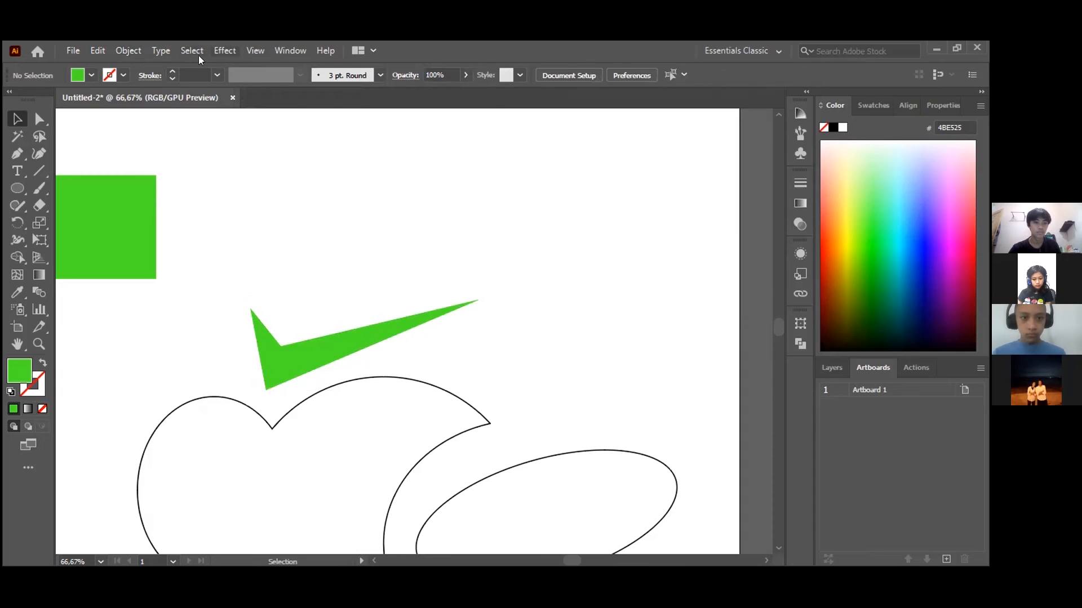
{"action": "left_click", "coordinate": [224, 51]}
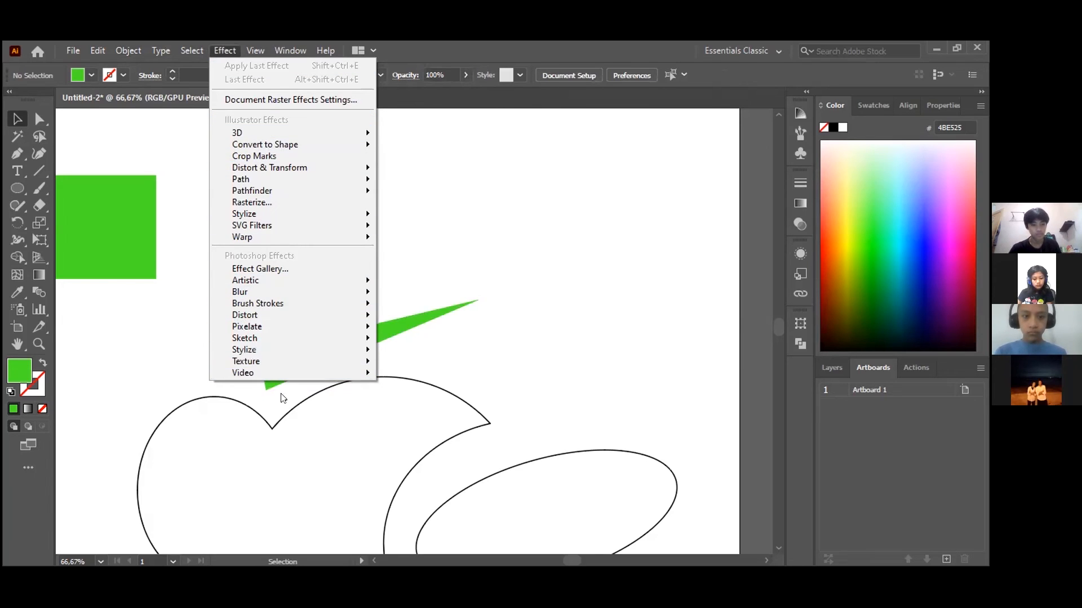
{"action": "left_click", "coordinate": [253, 48]}
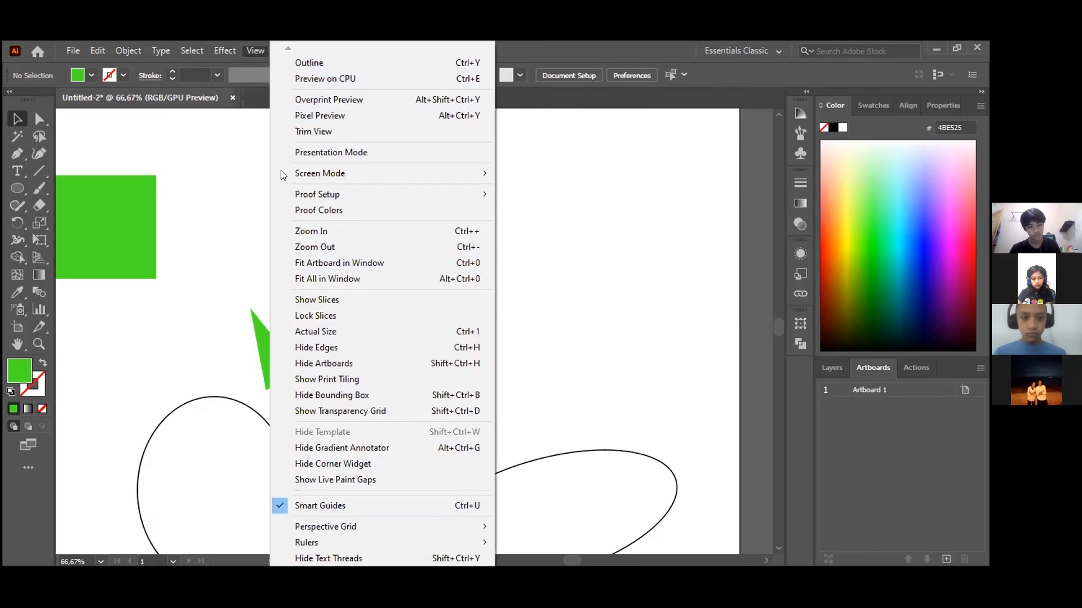
{"action": "left_click", "coordinate": [260, 50]}
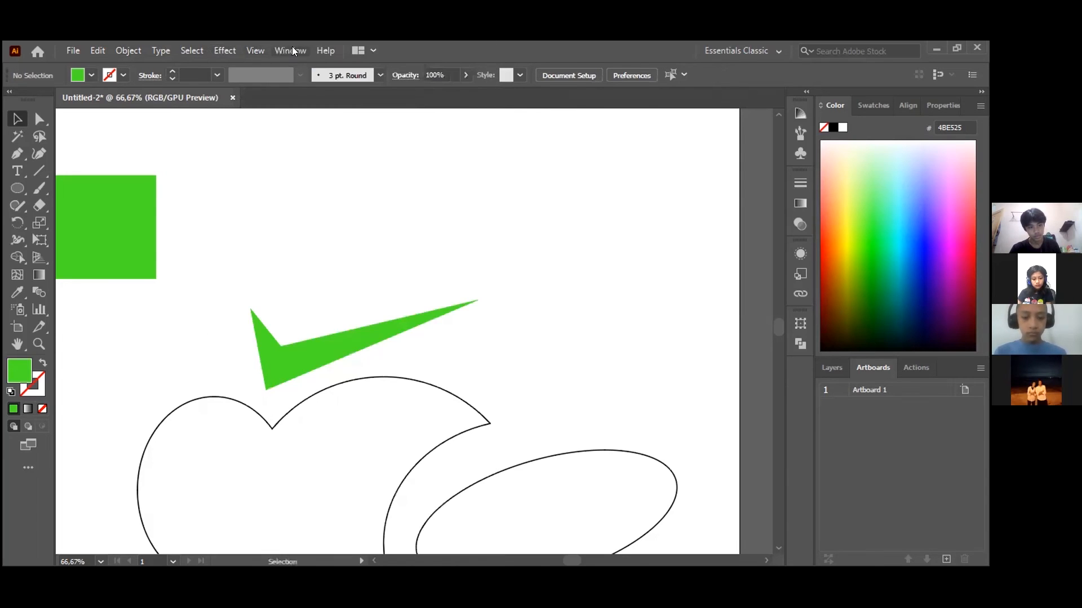
{"action": "left_click", "coordinate": [291, 49]}
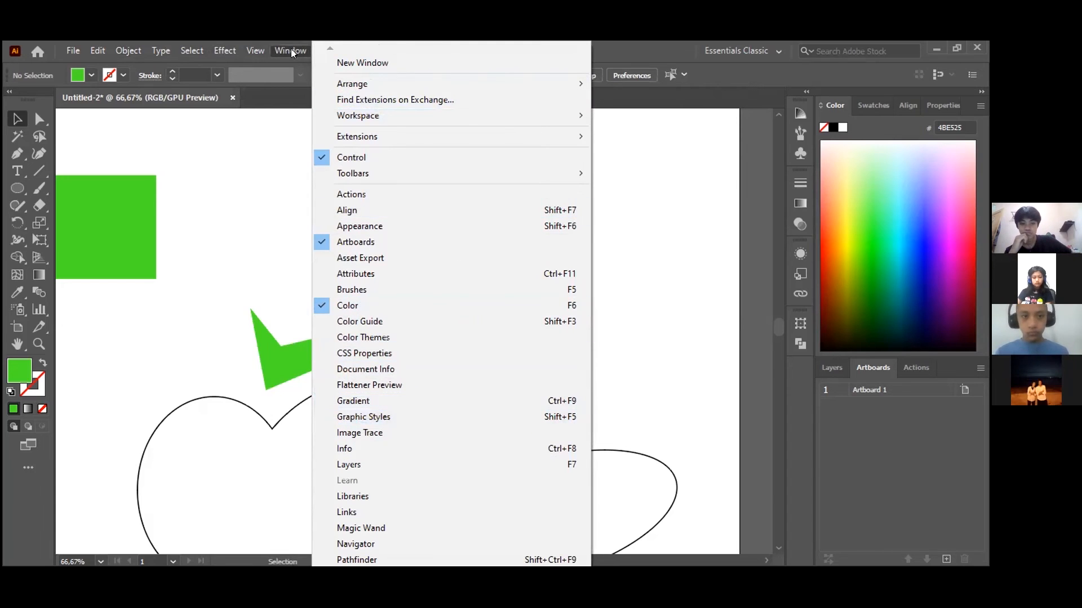
{"action": "left_click", "coordinate": [677, 212]}
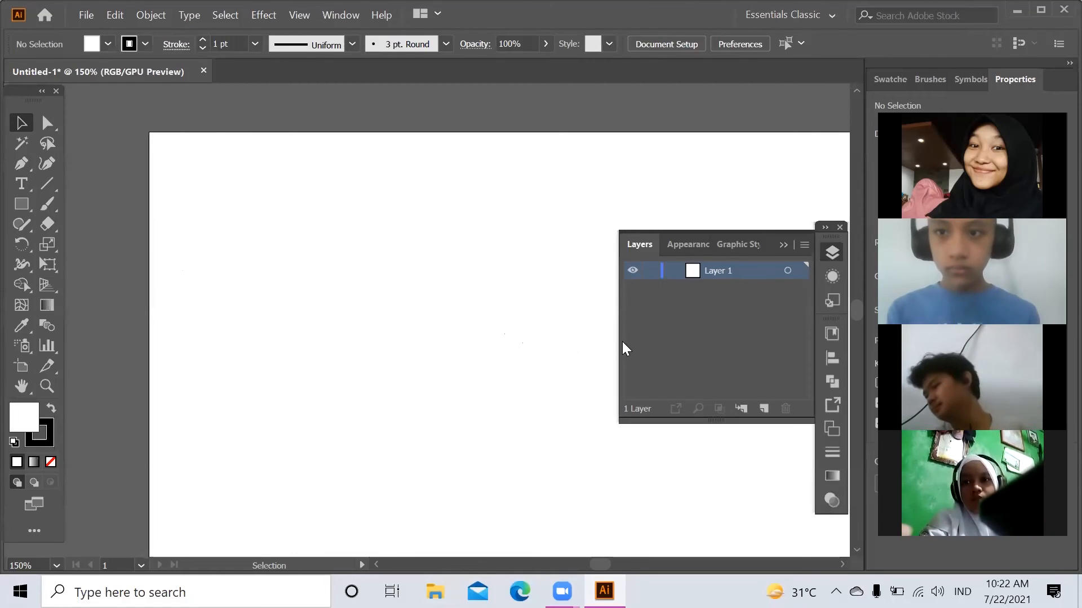
Draw a straight horizontal line about 83 px long near the artboard's top-left corner with the Pen tool
{"action": "left_click", "coordinate": [22, 164]}
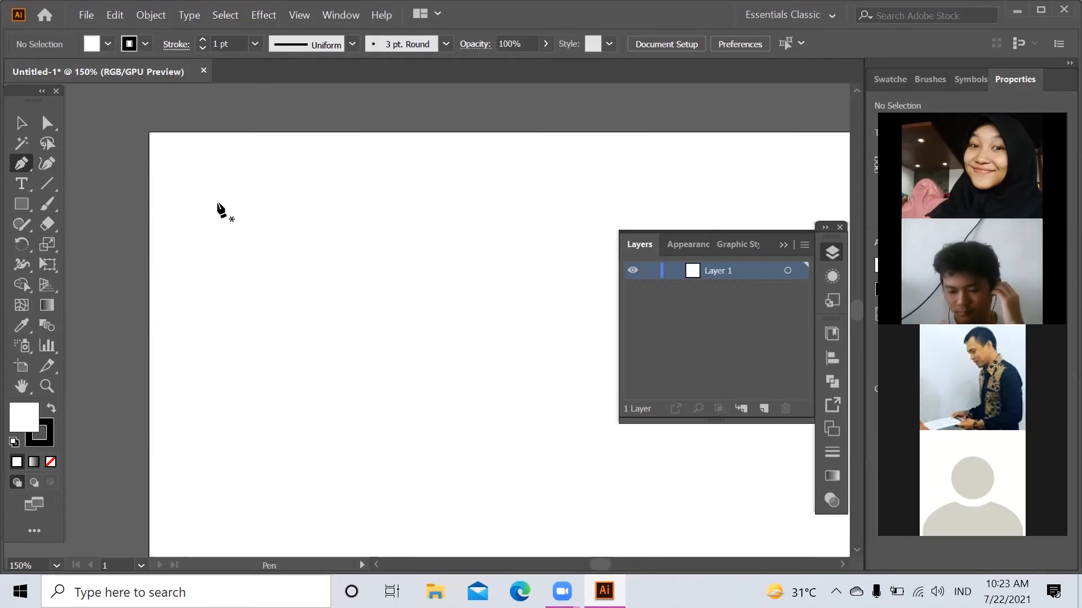
{"action": "left_click", "coordinate": [217, 203]}
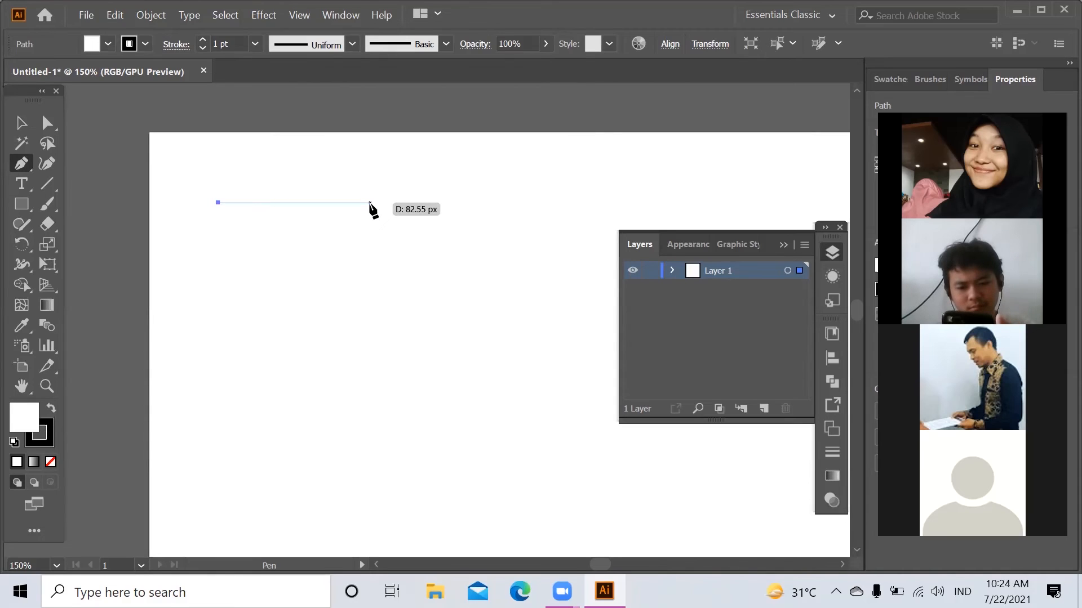
{"action": "left_click", "coordinate": [370, 203]}
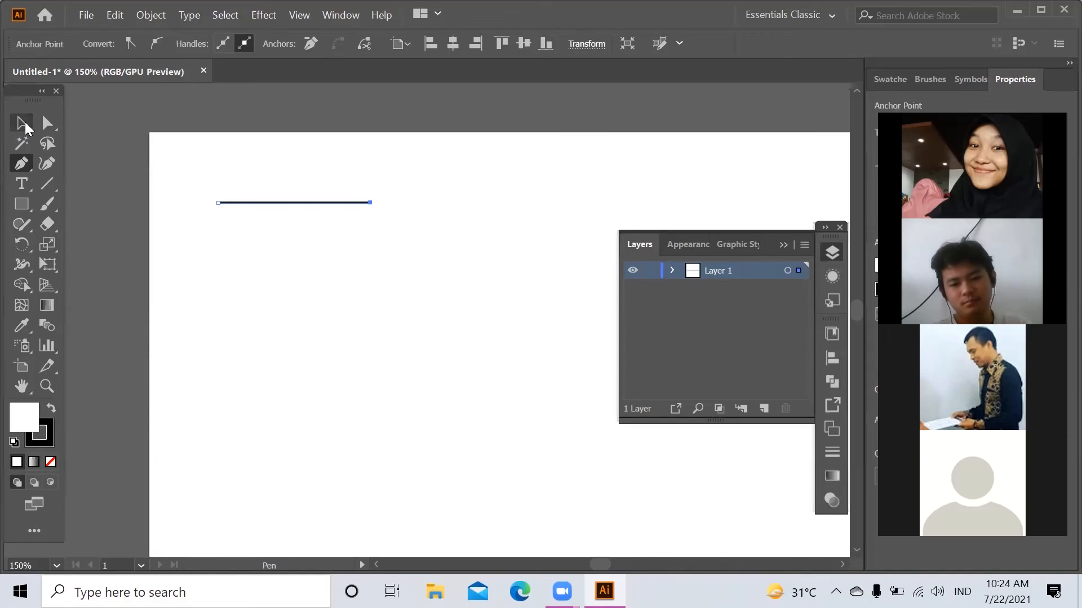
{"action": "left_click", "coordinate": [23, 124]}
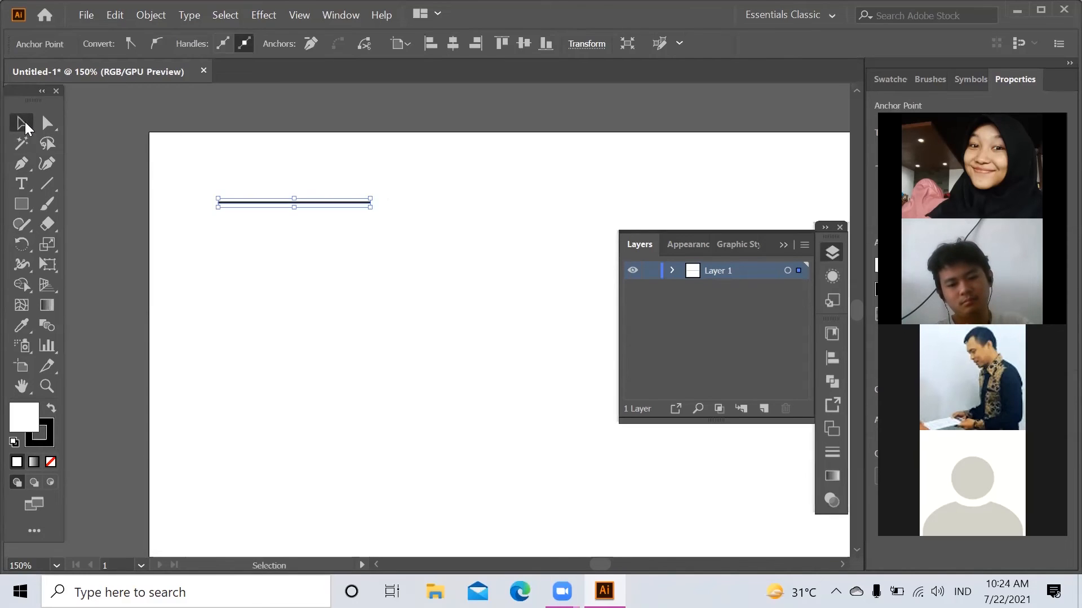
Set the straight line's stroke weight to 3 pt and deselect it
{"action": "left_click_drag", "start_coordinate": [373, 266], "coordinate": [310, 172]}
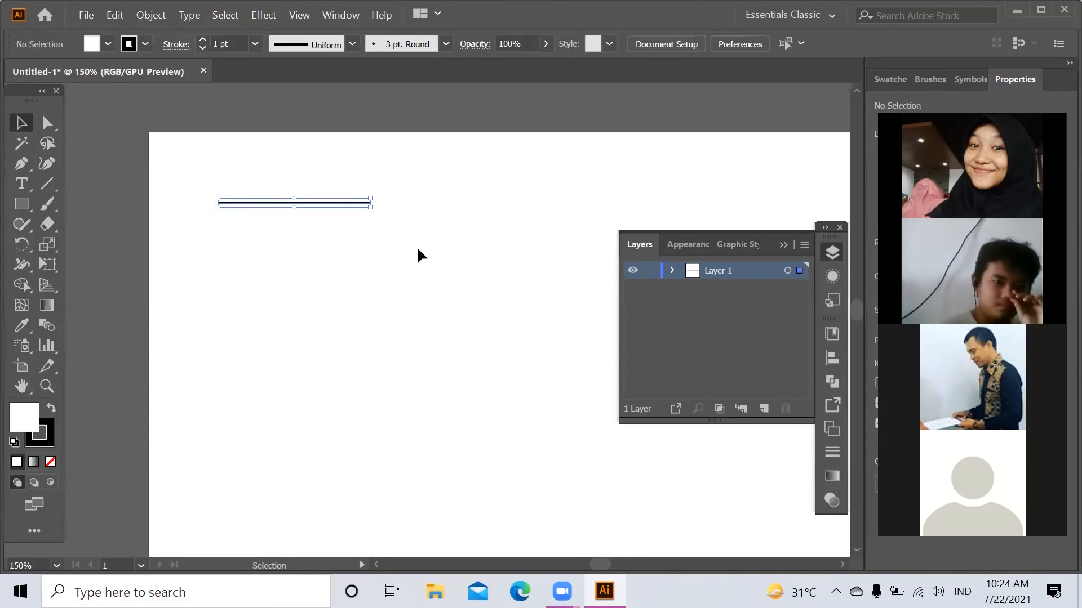
{"action": "left_click", "coordinate": [202, 38]}
{"action": "left_click", "coordinate": [203, 39]}
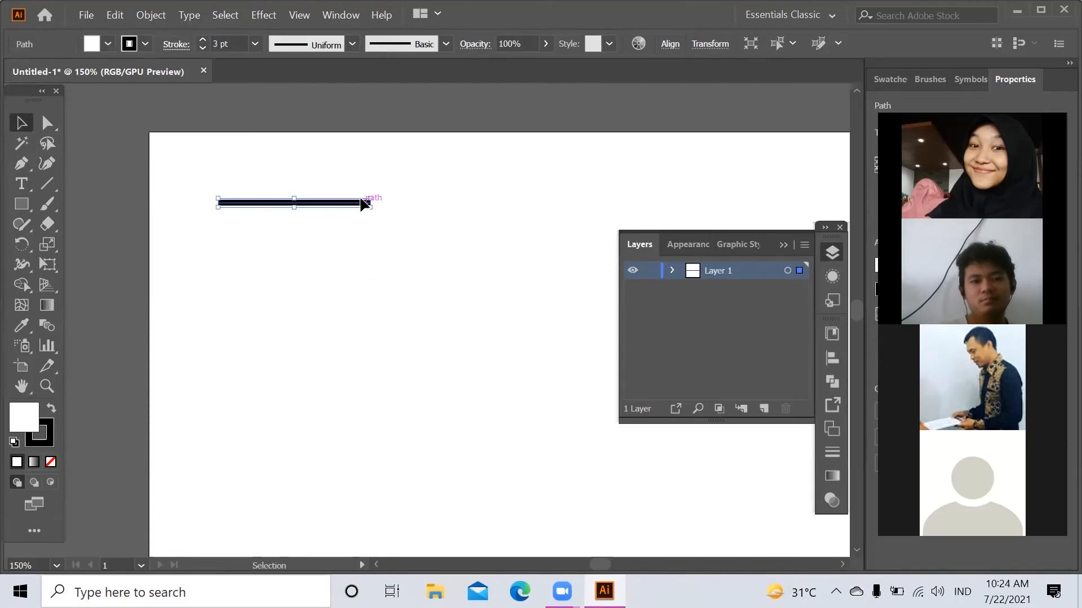
{"action": "left_click", "coordinate": [202, 48]}
{"action": "left_click", "coordinate": [202, 48]}
{"action": "left_click", "coordinate": [203, 38]}
{"action": "left_click", "coordinate": [203, 38]}
{"action": "left_click", "coordinate": [398, 242]}
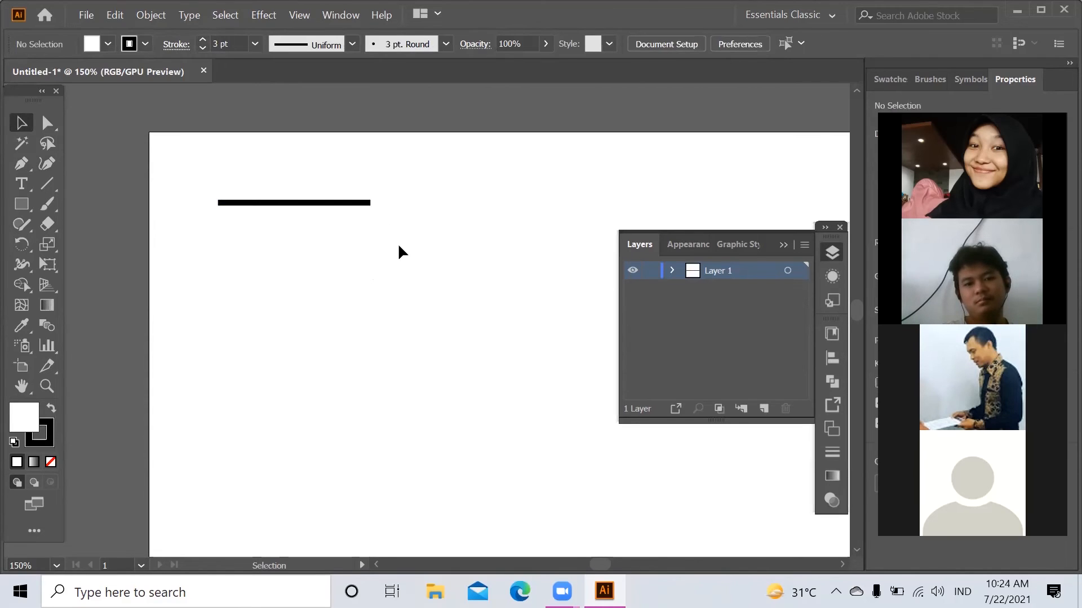
Draw a path of two downward-bulging arcs, about 83 px and 76 px wide, joined at a sharp corner below the straight line
{"action": "left_click", "coordinate": [22, 166]}
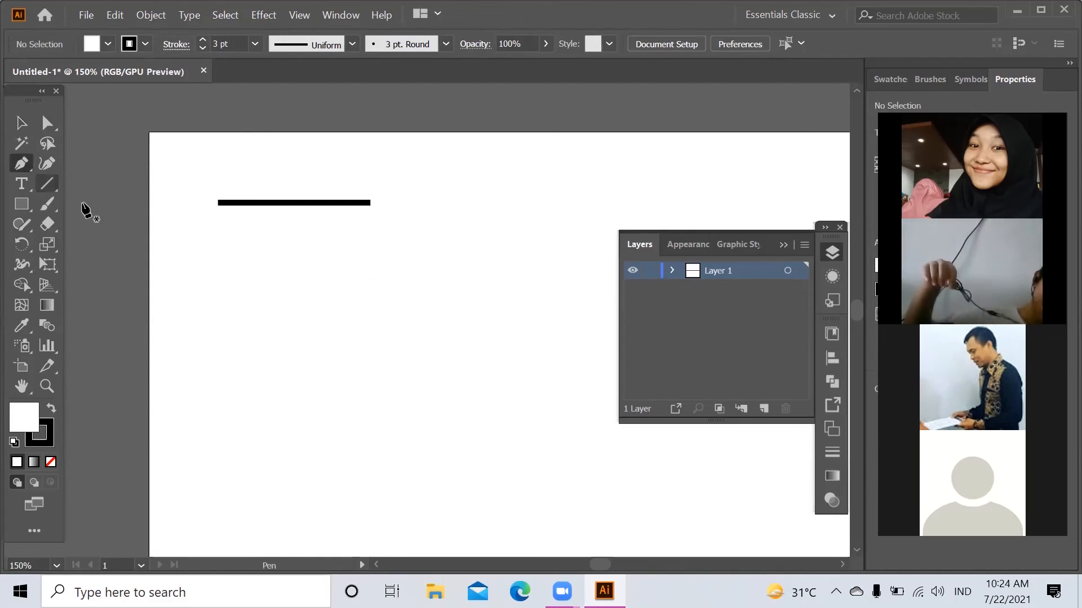
{"action": "left_click", "coordinate": [218, 266]}
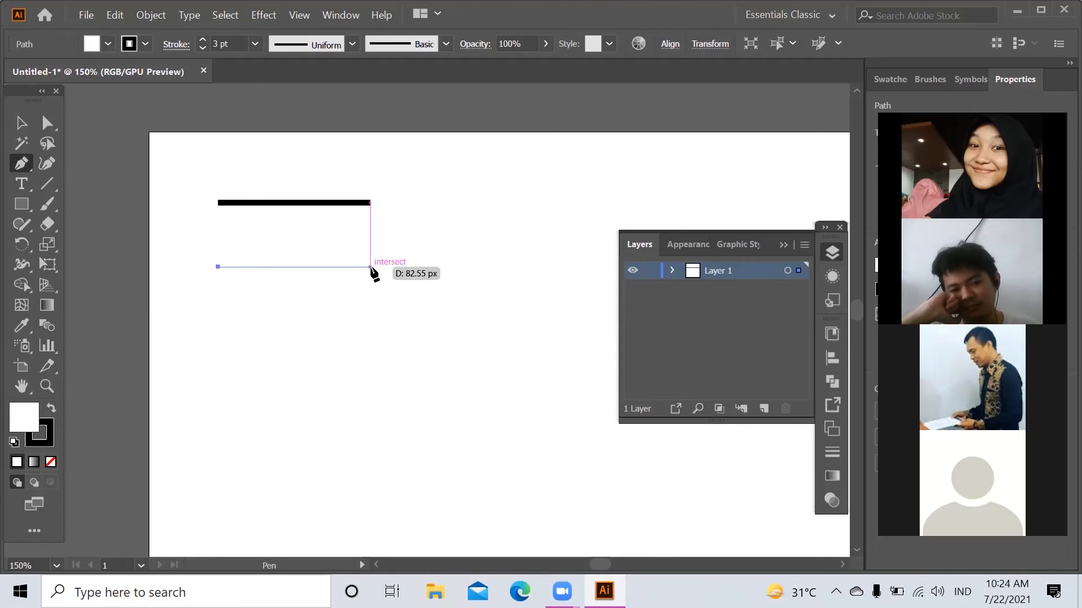
{"action": "mouse_move", "coordinate": [370, 267]}
{"action": "left_mouse_down"}
{"action": "mouse_move", "coordinate": [403, 226]}
{"action": "mouse_move", "coordinate": [454, 215]}
{"action": "mouse_move", "coordinate": [398, 188]}
{"action": "mouse_move", "coordinate": [454, 208]}
{"action": "mouse_move", "coordinate": [444, 194]}
{"action": "left_mouse_up"}
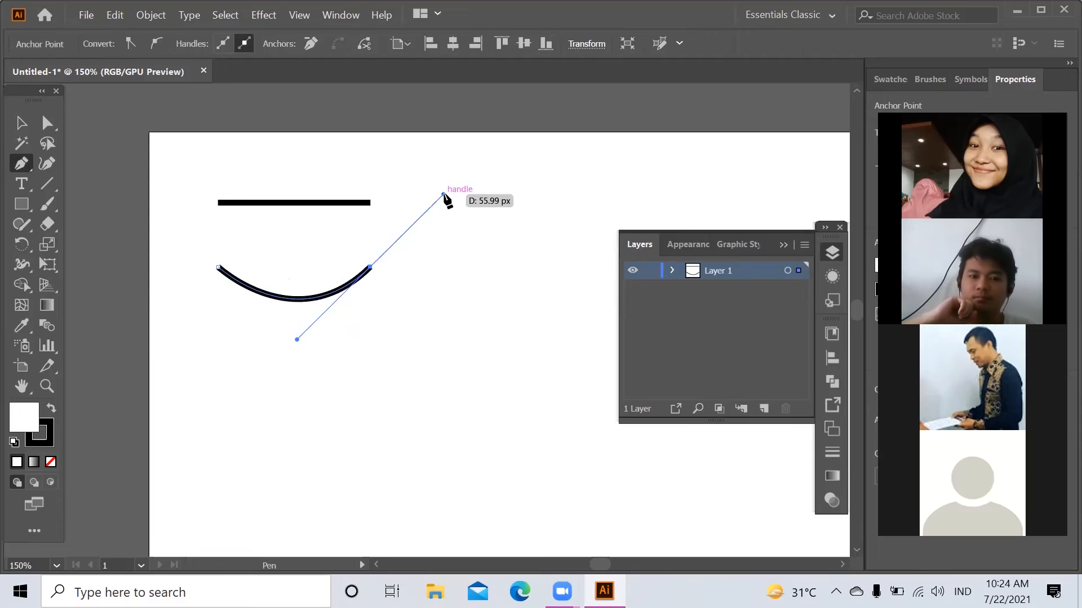
{"action": "left_click", "coordinate": [371, 266]}
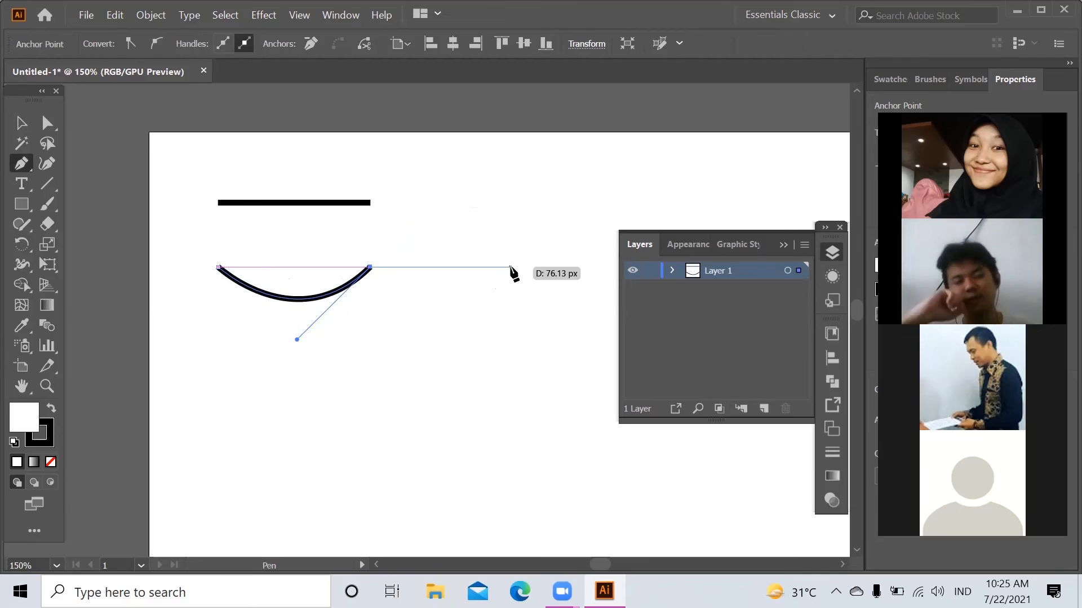
{"action": "mouse_move", "coordinate": [511, 267]}
{"action": "left_mouse_down"}
{"action": "mouse_move", "coordinate": [549, 222]}
{"action": "mouse_move", "coordinate": [584, 204]}
{"action": "left_mouse_up"}
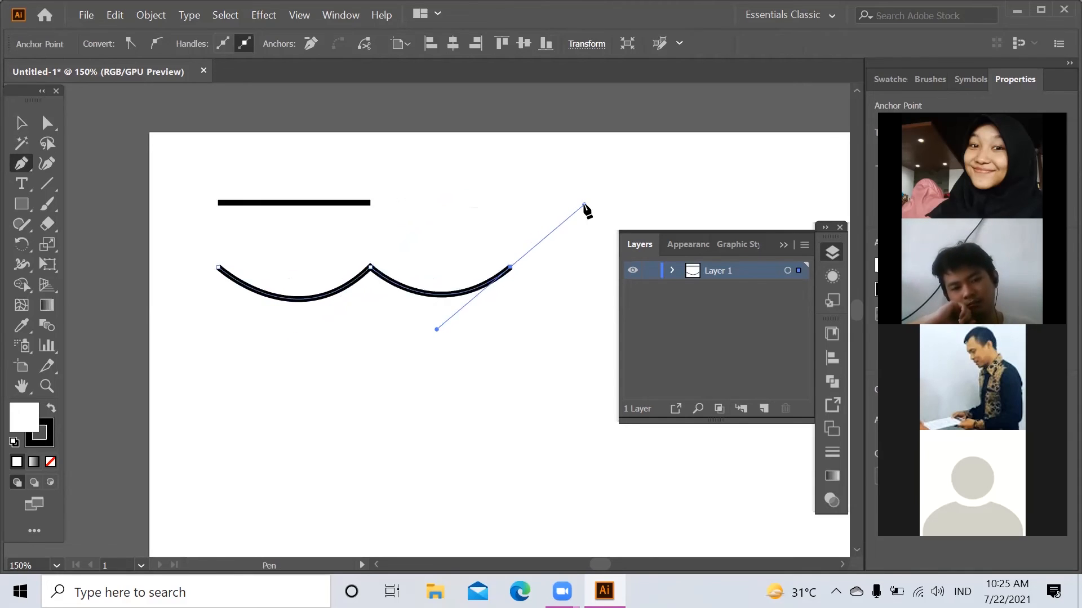
{"action": "left_click", "coordinate": [512, 267]}
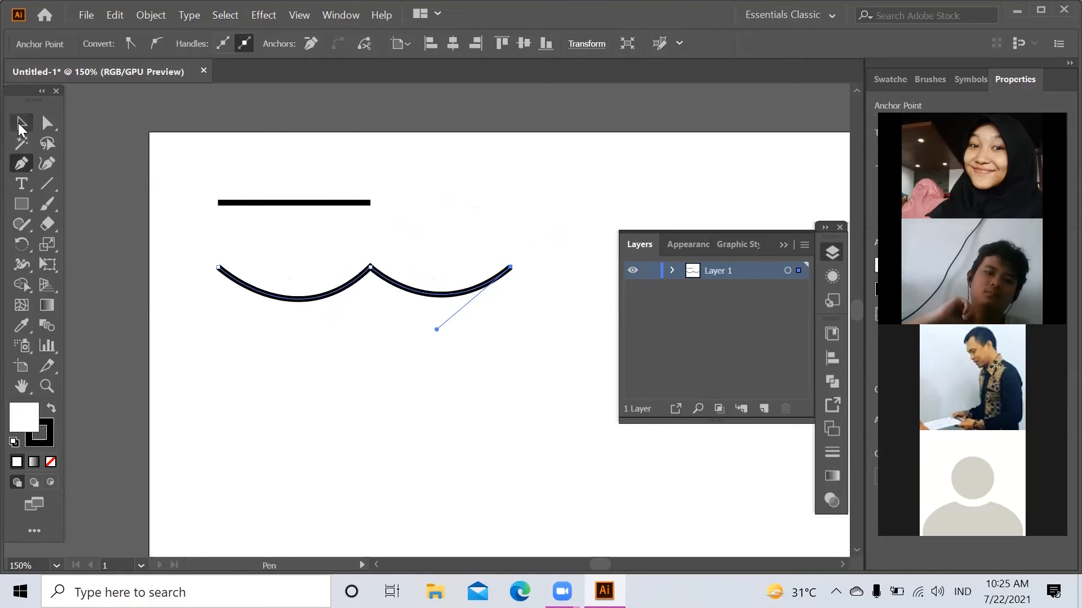
{"action": "left_click", "coordinate": [20, 125]}
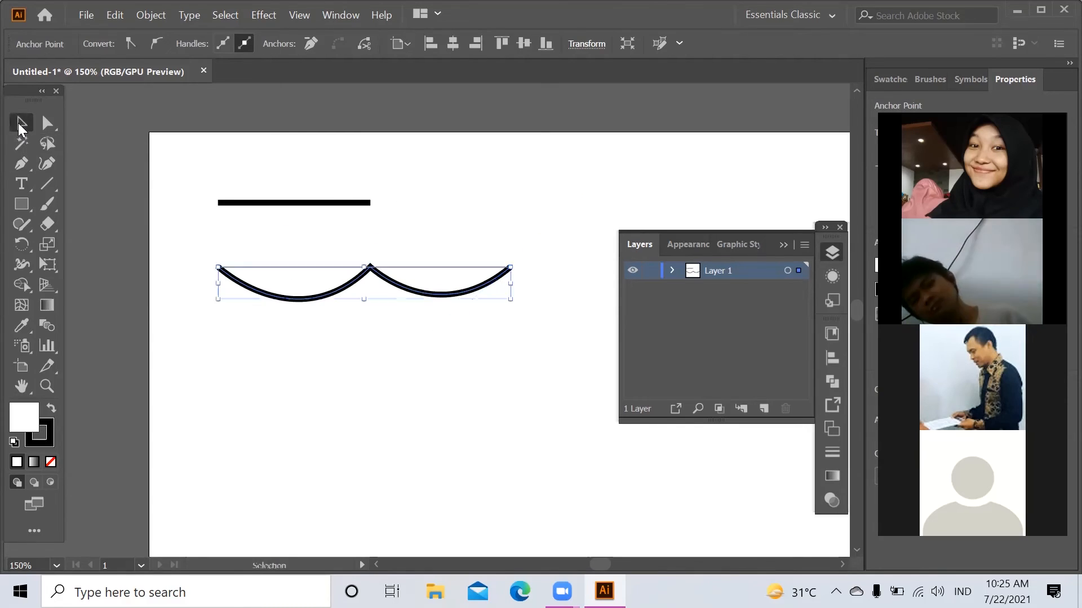
{"action": "left_click", "coordinate": [545, 398]}
{"action": "left_click", "coordinate": [406, 286]}
{"action": "scroll", "coordinate": [457, 359], "scroll_direction": "up", "scroll_amount": 2}
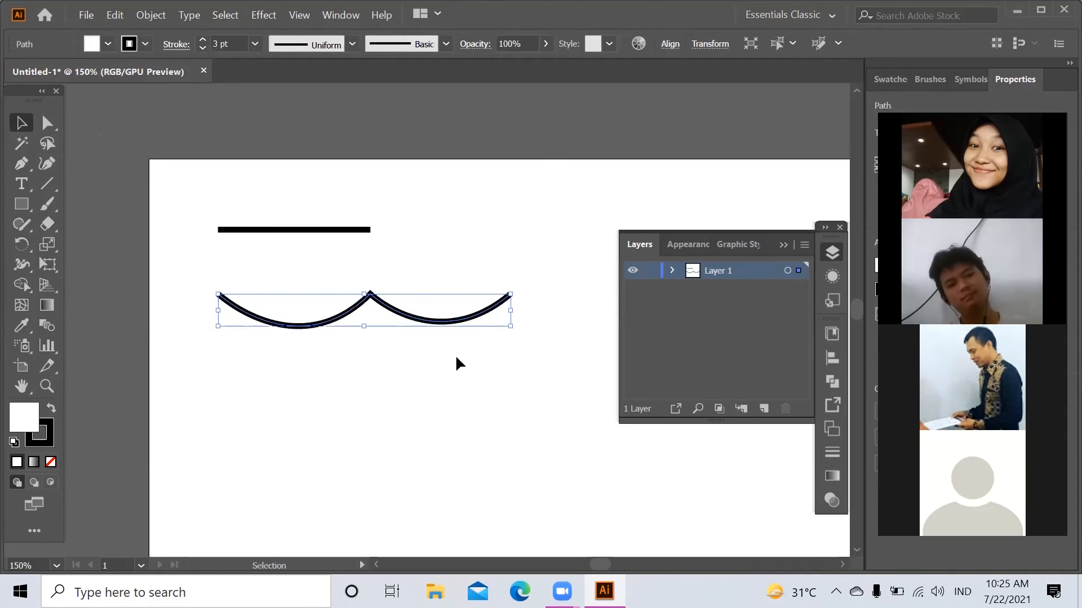
{"action": "left_click", "coordinate": [456, 358]}
{"action": "left_click", "coordinate": [447, 323]}
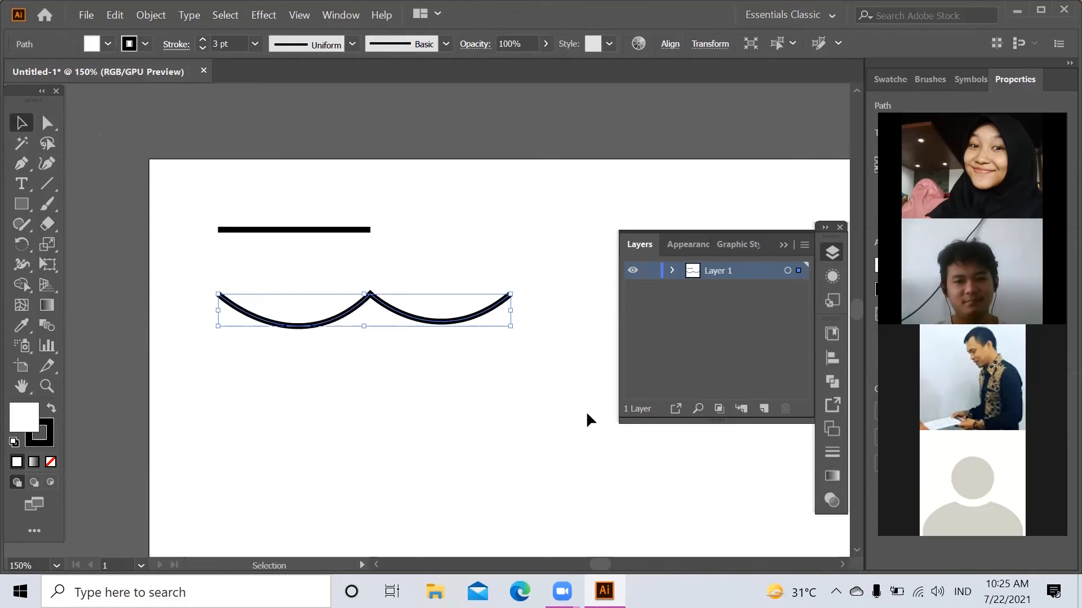
{"action": "left_click", "coordinate": [387, 397]}
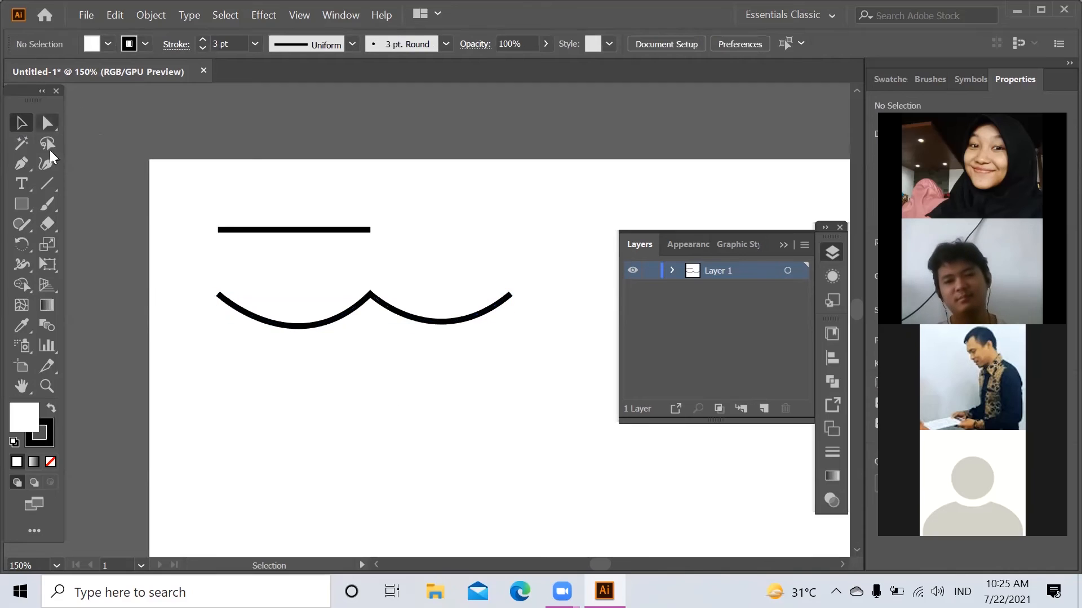
Draw a second two-arc scalloped path below the first, its first downward-bulging arc about 87 px wide, and deselect it
{"action": "left_click", "coordinate": [21, 165]}
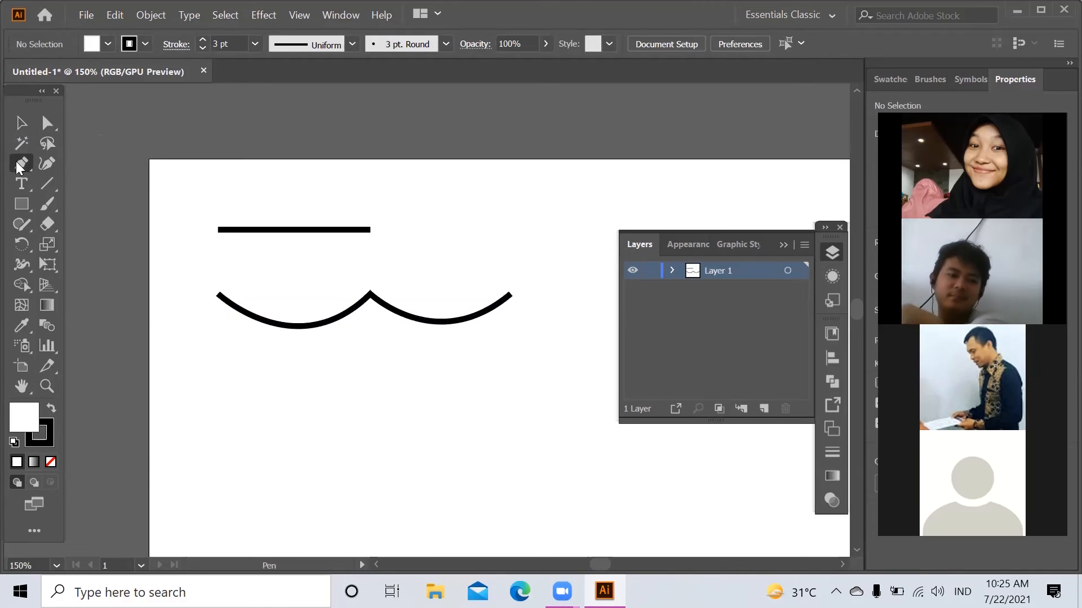
{"action": "left_click", "coordinate": [218, 402]}
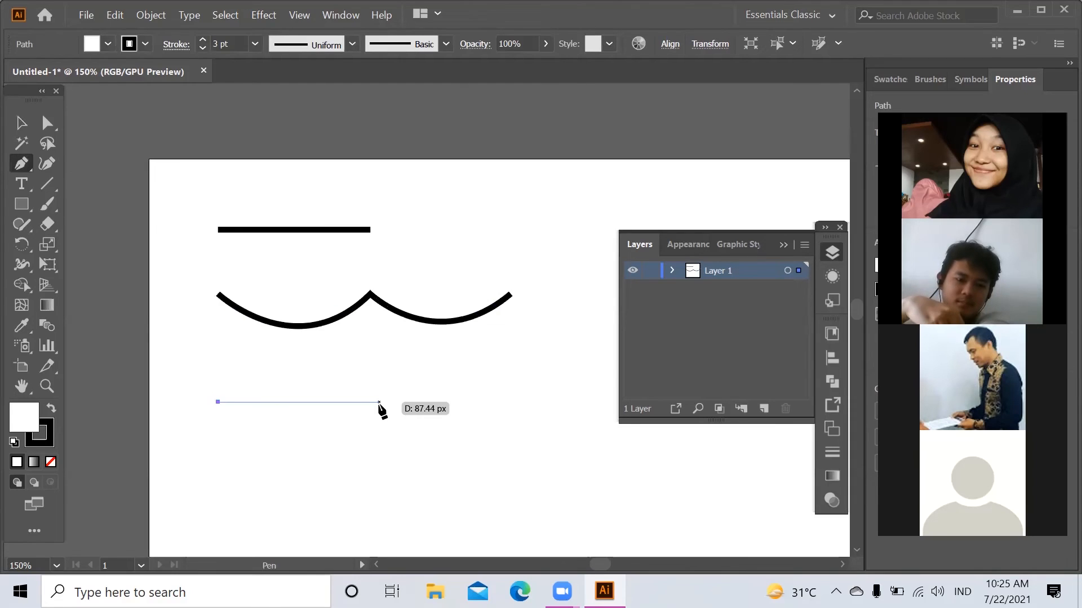
{"action": "left_click_drag", "start_coordinate": [379, 402], "coordinate": [458, 316]}
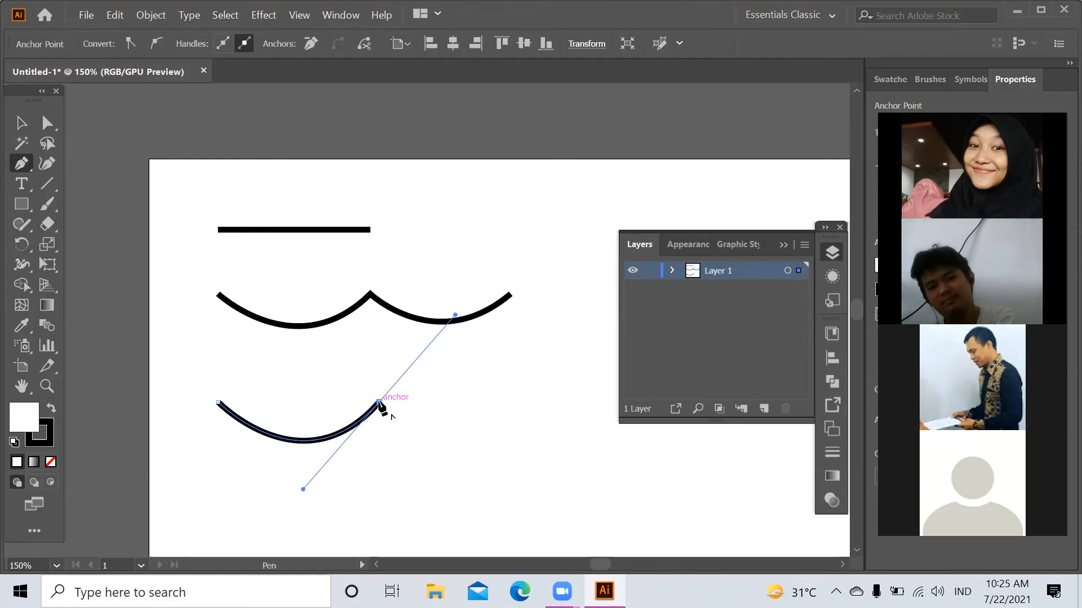
{"action": "mouse_move", "coordinate": [379, 402]}
{"action": "left_mouse_down"}
{"action": "mouse_move", "coordinate": [448, 415]}
{"action": "mouse_move", "coordinate": [525, 393]}
{"action": "left_mouse_up"}
{"action": "left_click_drag", "start_coordinate": [545, 341], "coordinate": [578, 315]}
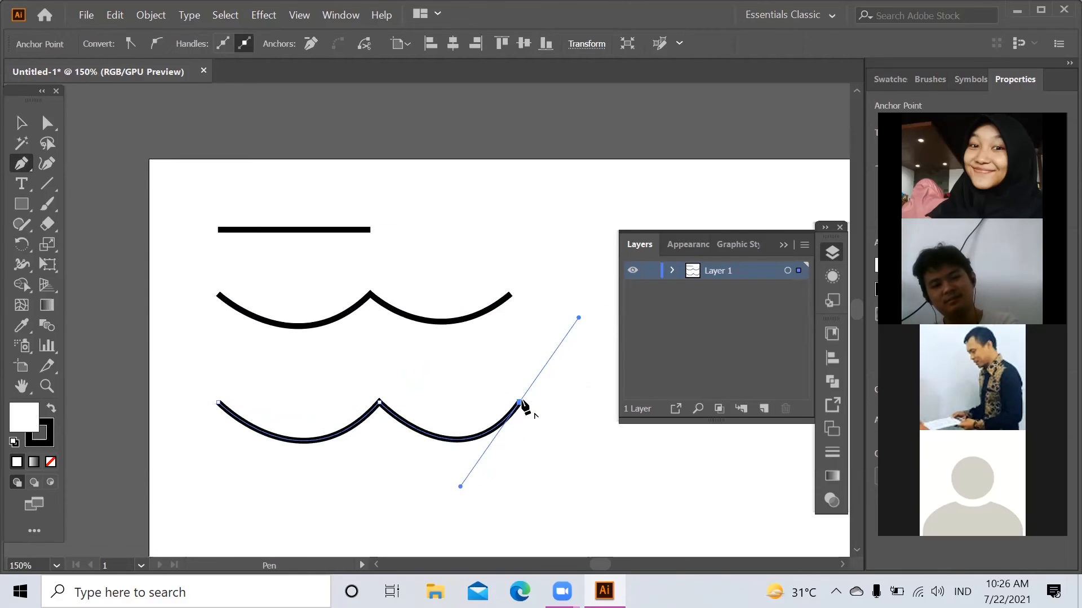
{"action": "left_click", "coordinate": [21, 123]}
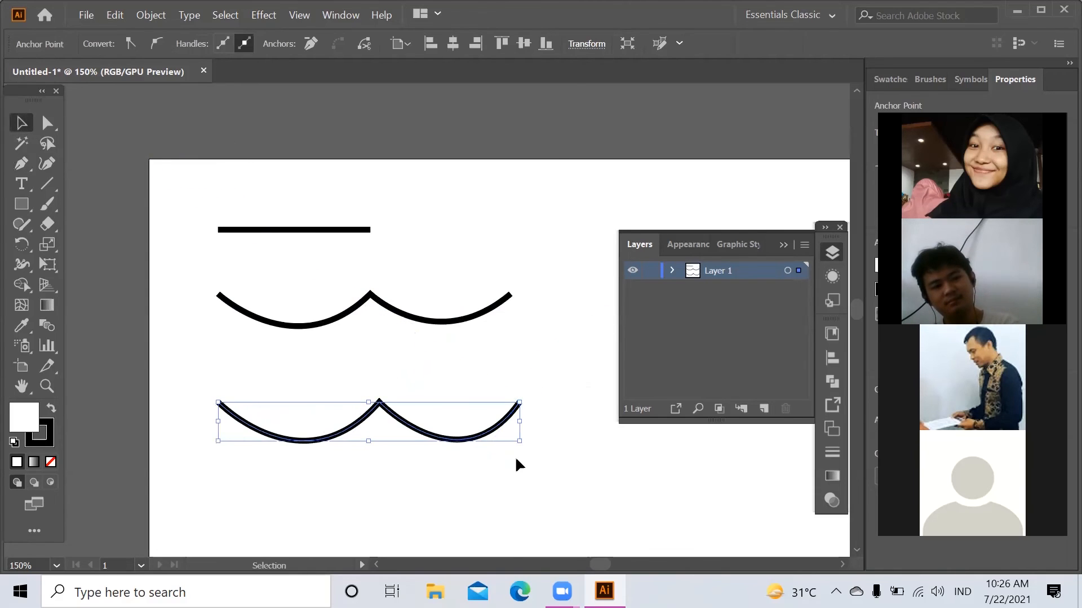
{"action": "left_click", "coordinate": [515, 459]}
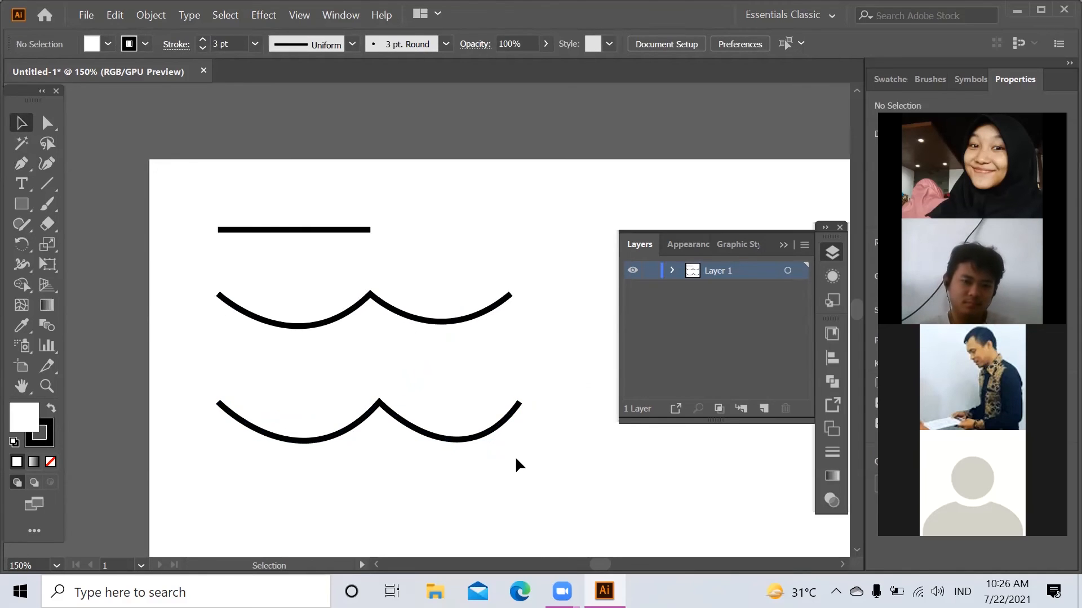
Draw a Pen tool path of two upward-bulging arcs joined at a sharp corner below the scalloped curves, the second arc about 74 px wide
{"action": "scroll", "coordinate": [515, 455], "scroll_direction": "down", "scroll_amount": 4}
{"action": "scroll", "coordinate": [516, 459], "scroll_direction": "down", "scroll_amount": 2}
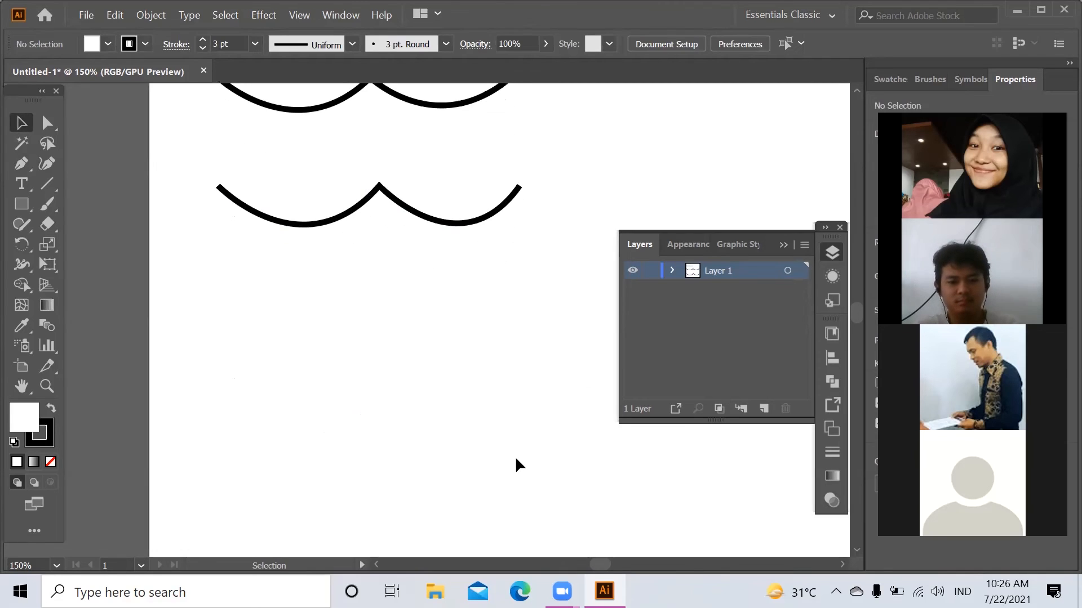
{"action": "left_click", "coordinate": [20, 162]}
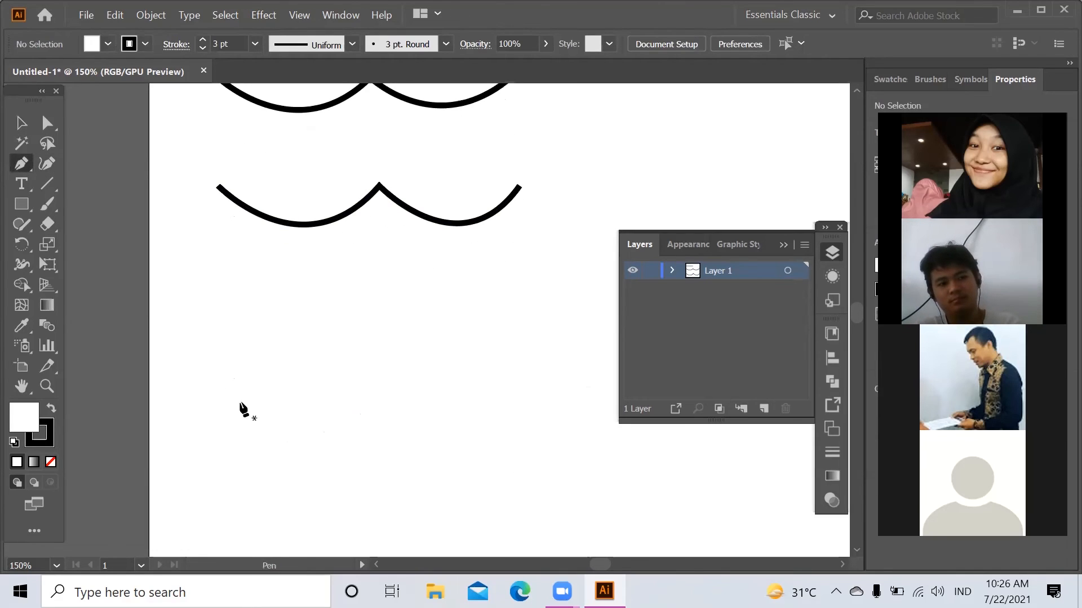
{"action": "left_click", "coordinate": [218, 343]}
{"action": "left_click_drag", "start_coordinate": [368, 343], "coordinate": [440, 434]}
{"action": "left_click", "coordinate": [369, 343]}
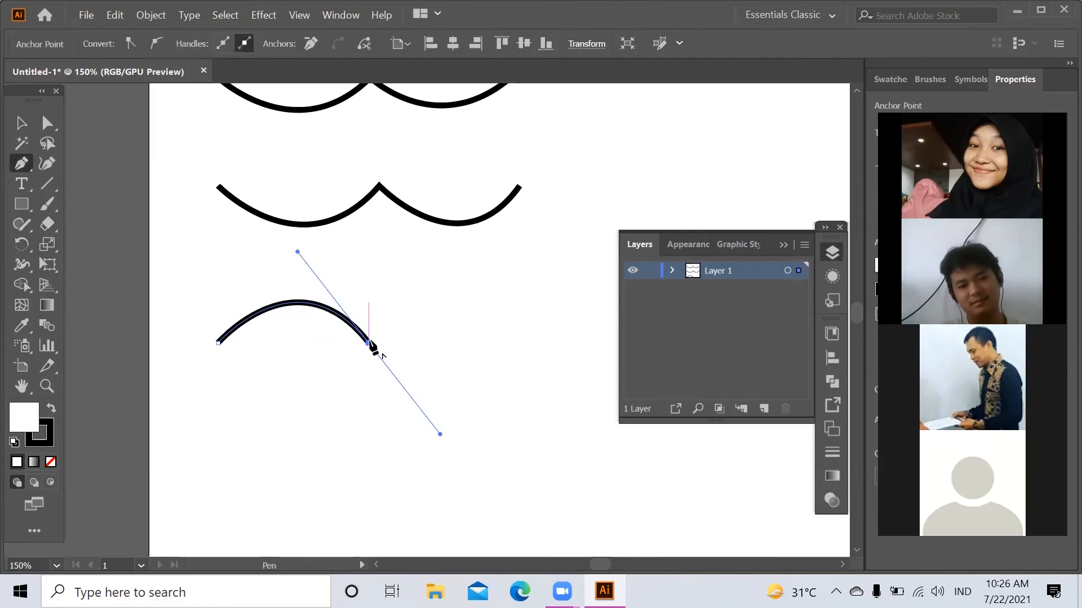
{"action": "left_click", "coordinate": [369, 343]}
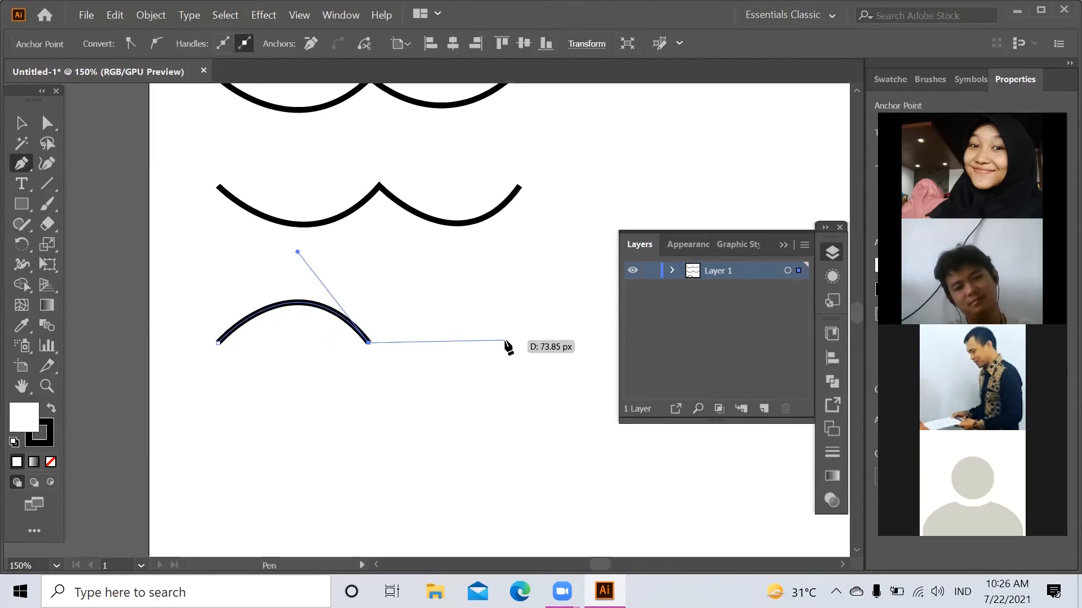
{"action": "mouse_move", "coordinate": [506, 341]}
{"action": "left_mouse_down"}
{"action": "mouse_move", "coordinate": [519, 376]}
{"action": "mouse_move", "coordinate": [577, 437]}
{"action": "left_mouse_up"}
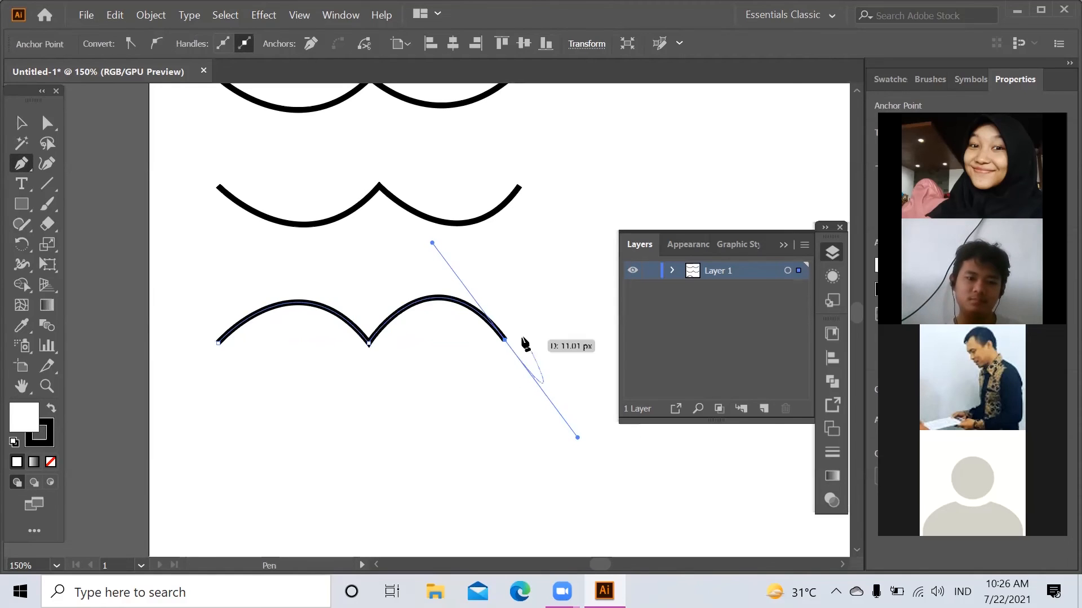
{"action": "left_click", "coordinate": [505, 342]}
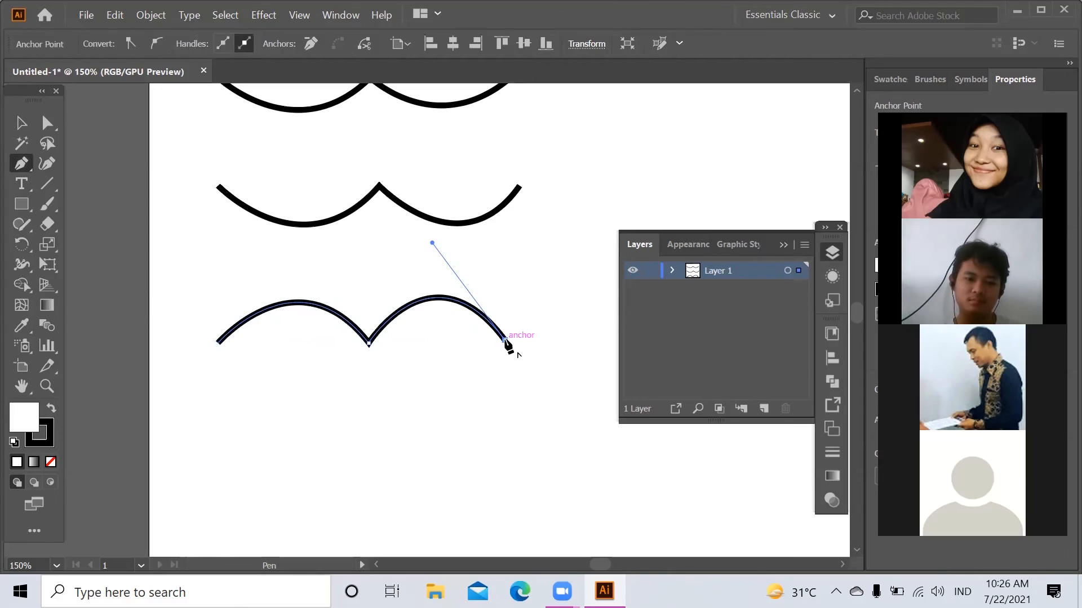
Continue the path back with curved lower wing edges and a small tail, close it at its starting anchor as a bird silhouette, and deselect it
{"action": "left_click_drag", "start_coordinate": [383, 365], "coordinate": [360, 418]}
{"action": "left_click_drag", "start_coordinate": [383, 366], "coordinate": [414, 379]}
{"action": "left_click", "coordinate": [414, 379]}
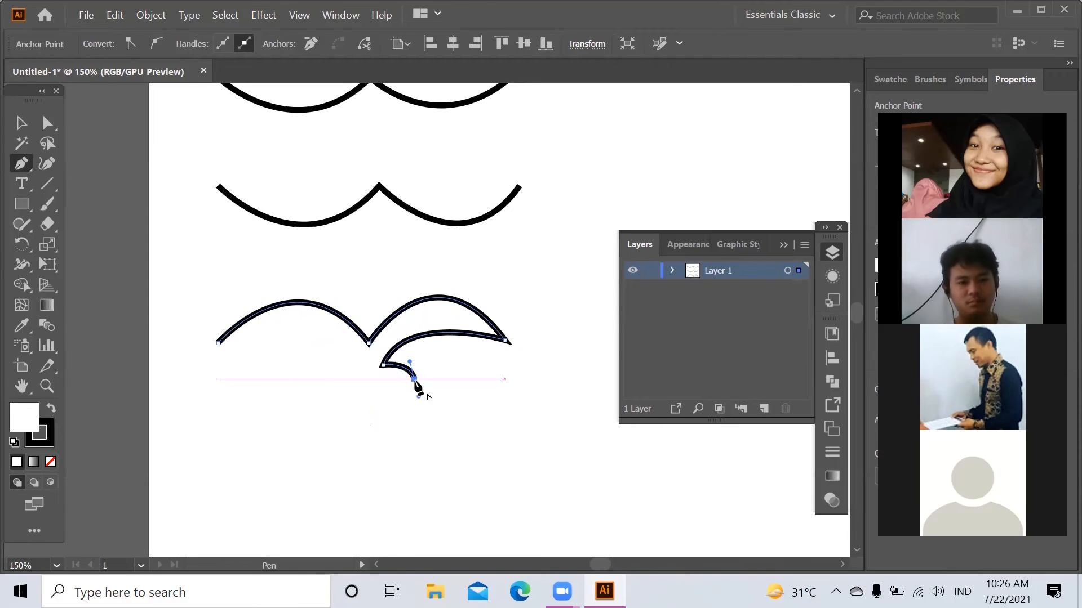
{"action": "left_click_drag", "start_coordinate": [349, 377], "coordinate": [377, 358]}
{"action": "left_click", "coordinate": [349, 378]}
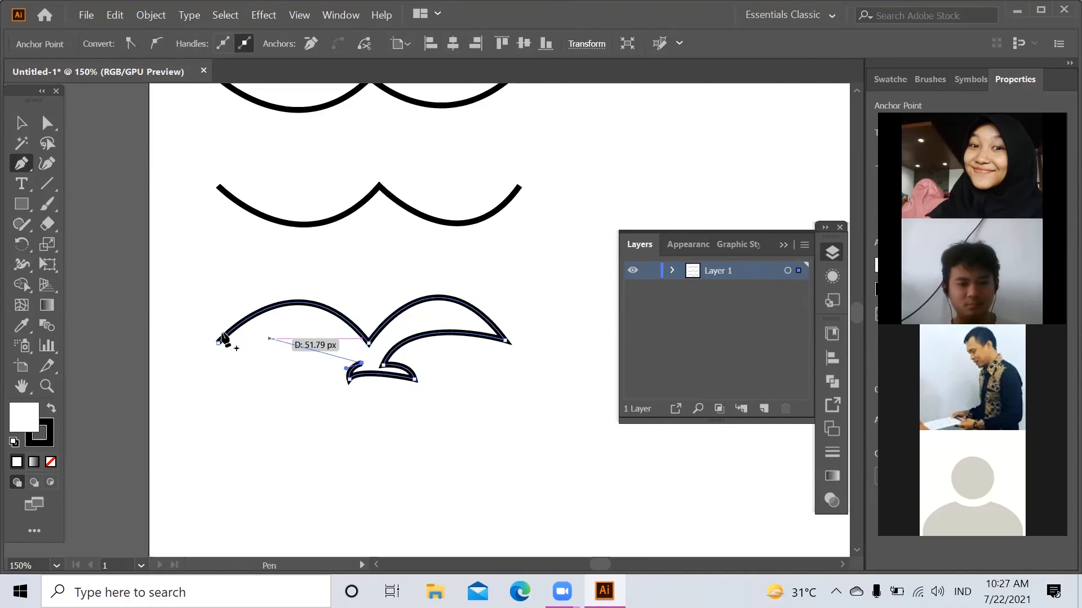
{"action": "left_click_drag", "start_coordinate": [219, 342], "coordinate": [140, 395]}
{"action": "key", "text": "v"}
{"action": "left_click", "coordinate": [382, 409]}
Reshape the bird's small tail with the Curvature tool, adjusting its two lower corners and rounding its right side, and deselect it
{"action": "left_click", "coordinate": [389, 378]}
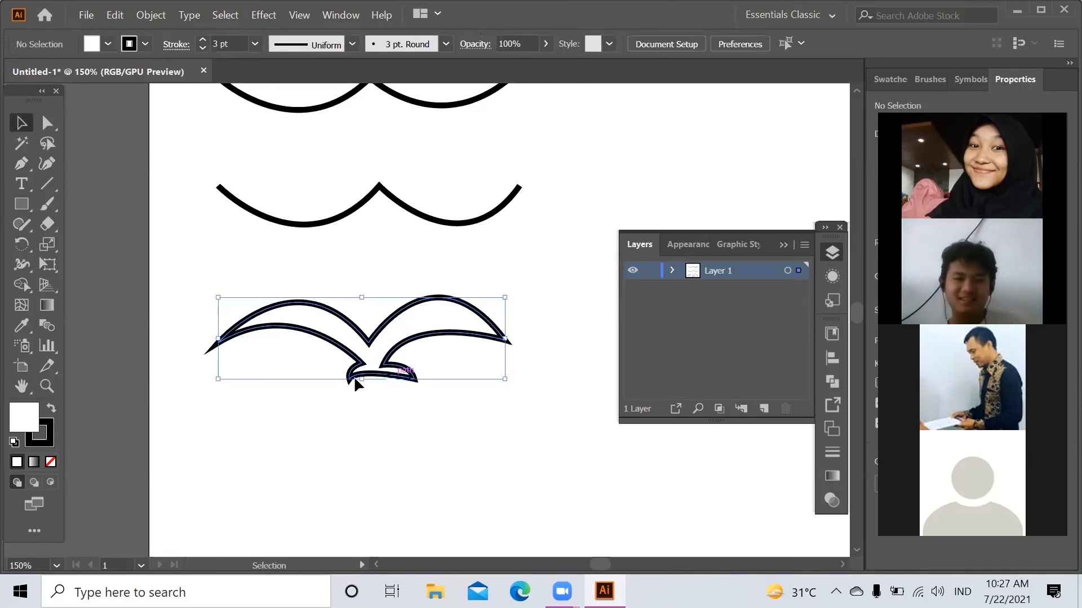
{"action": "left_click", "coordinate": [47, 161]}
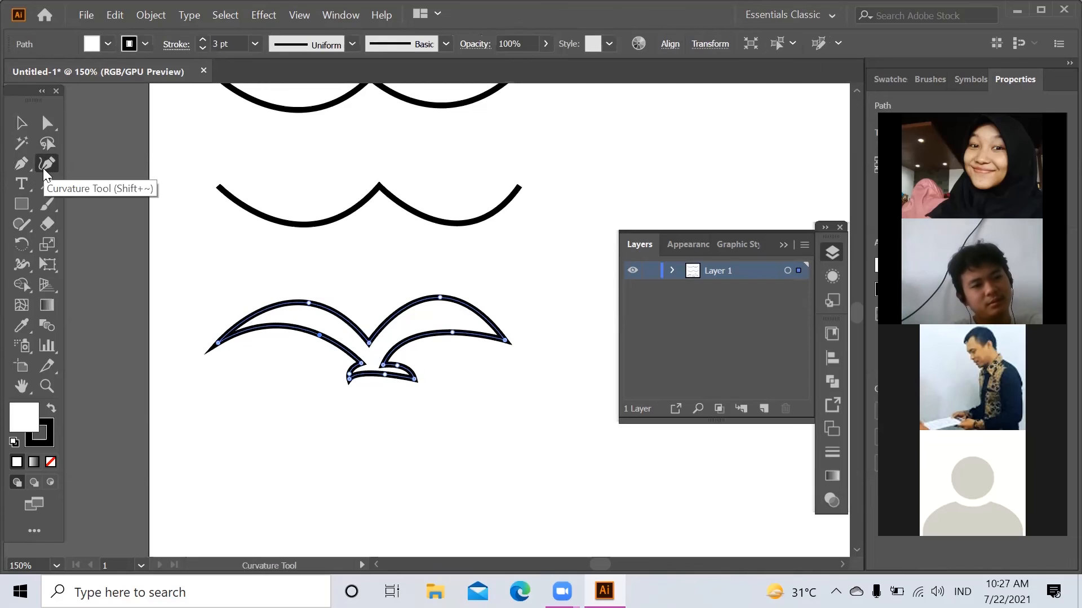
{"action": "left_click", "coordinate": [341, 386]}
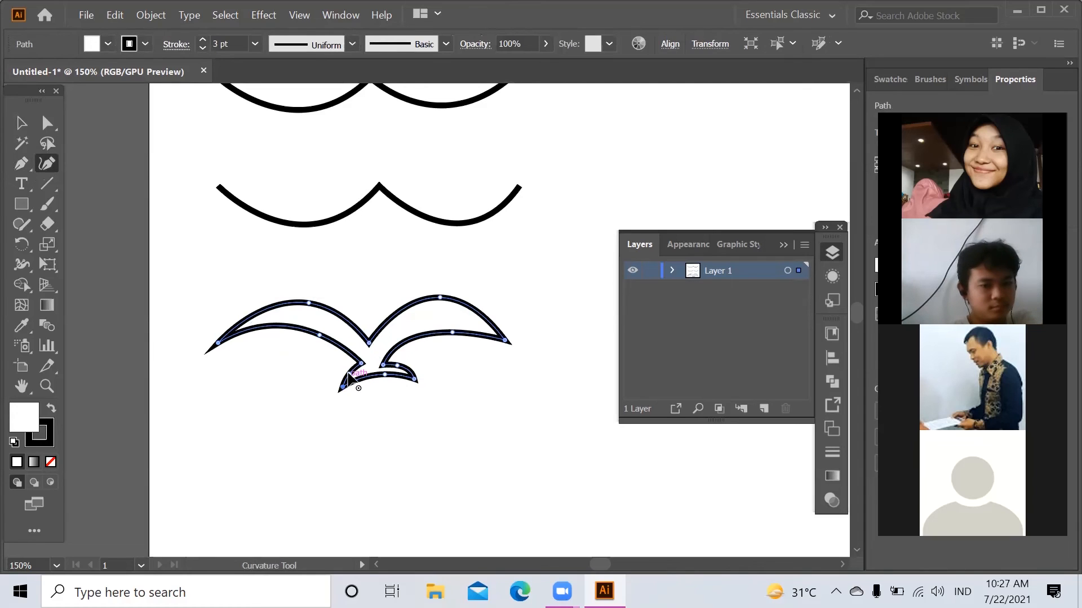
{"action": "double_click", "coordinate": [343, 388]}
{"action": "double_click", "coordinate": [342, 383]}
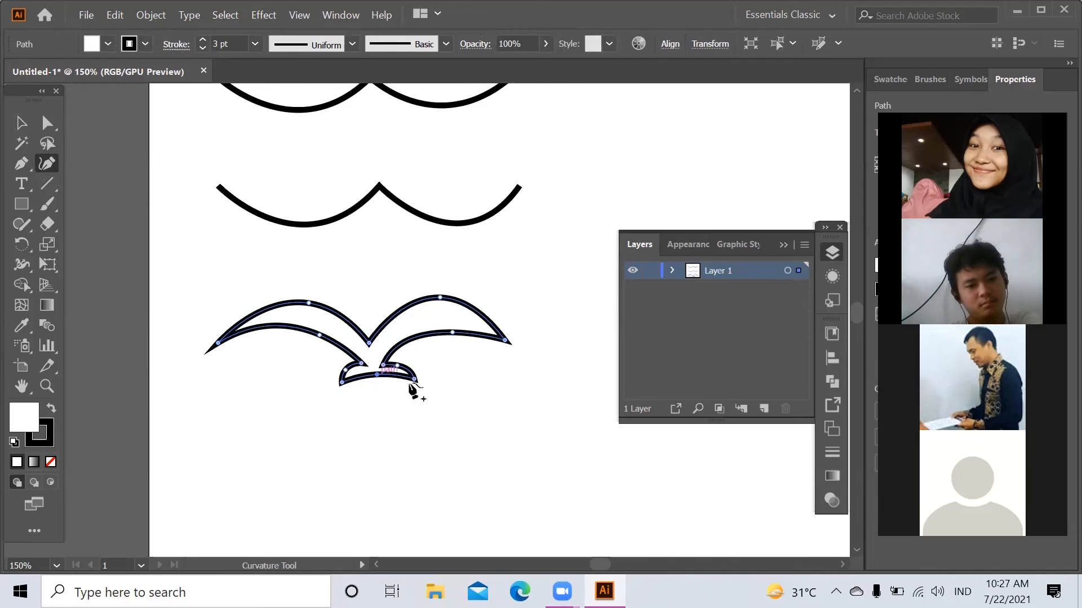
{"action": "double_click", "coordinate": [413, 383]}
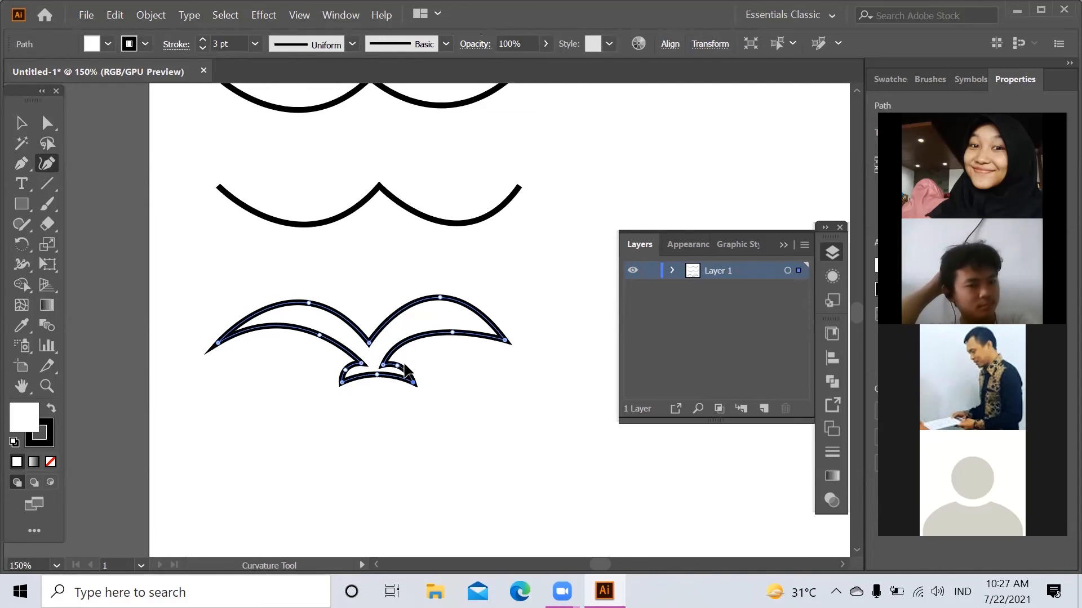
{"action": "left_click_drag", "start_coordinate": [405, 365], "coordinate": [407, 367]}
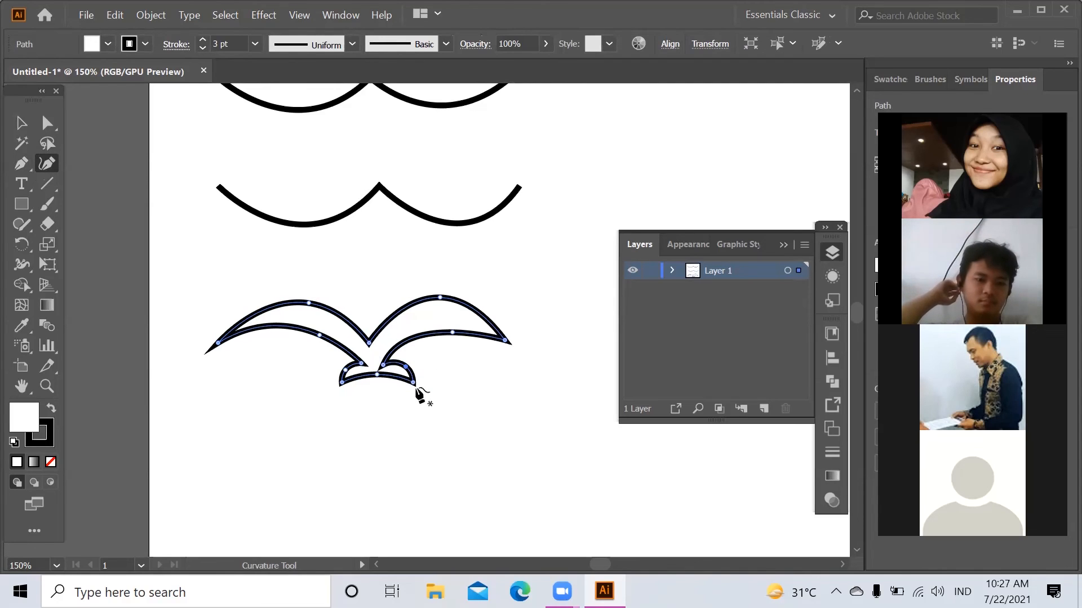
{"action": "key", "text": "v"}
{"action": "left_click", "coordinate": [441, 399]}
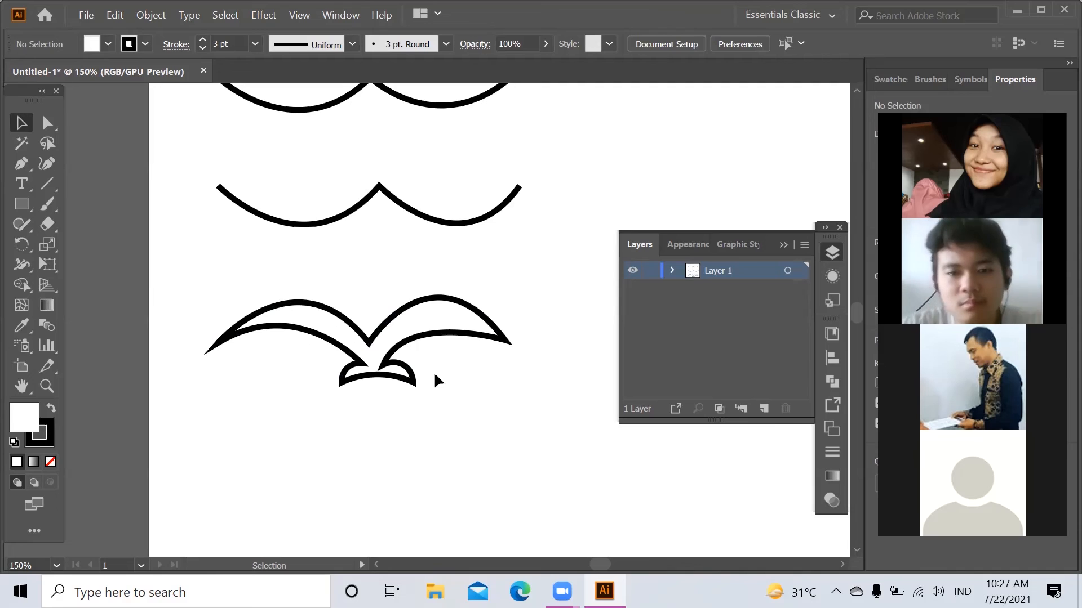
Move the corner anchor where the right wing meets the tail slightly upward with the Curvature tool and deselect the bird
{"action": "left_click", "coordinate": [415, 375]}
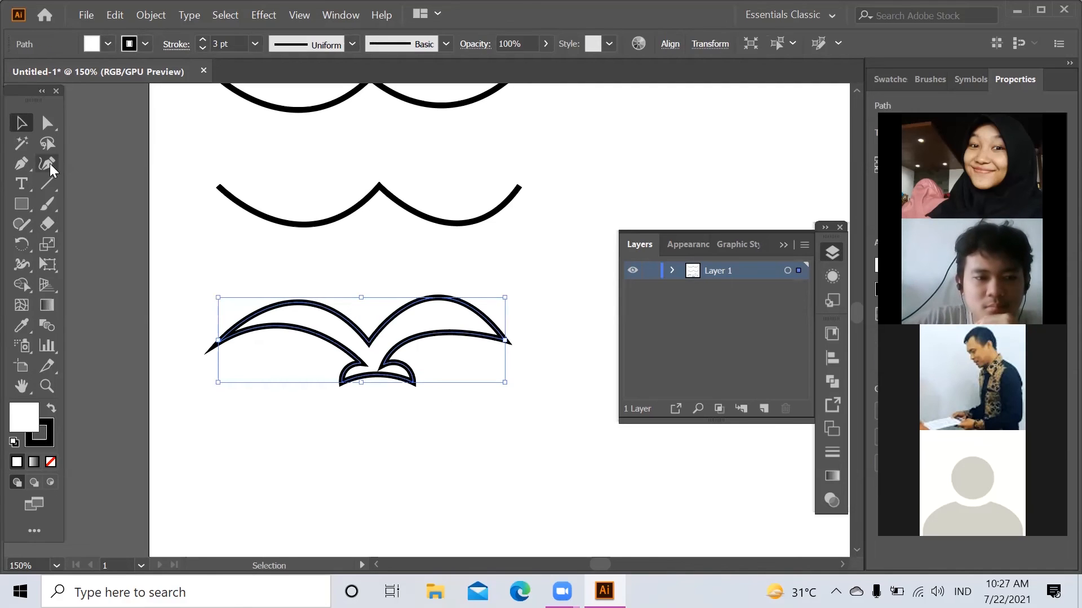
{"action": "left_click", "coordinate": [48, 164]}
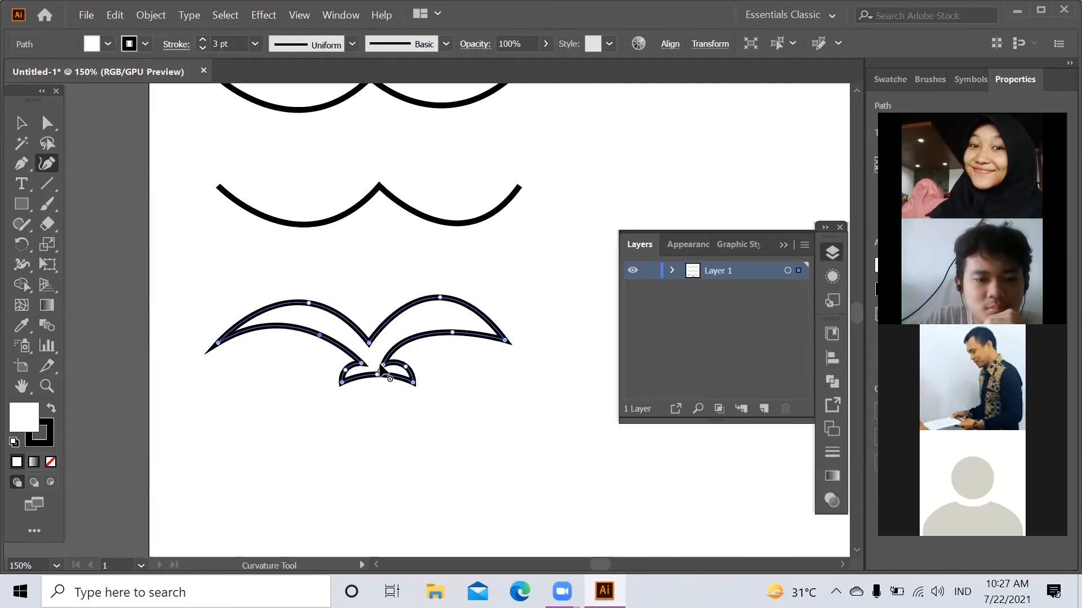
{"action": "left_click_drag", "start_coordinate": [383, 367], "coordinate": [387, 361]}
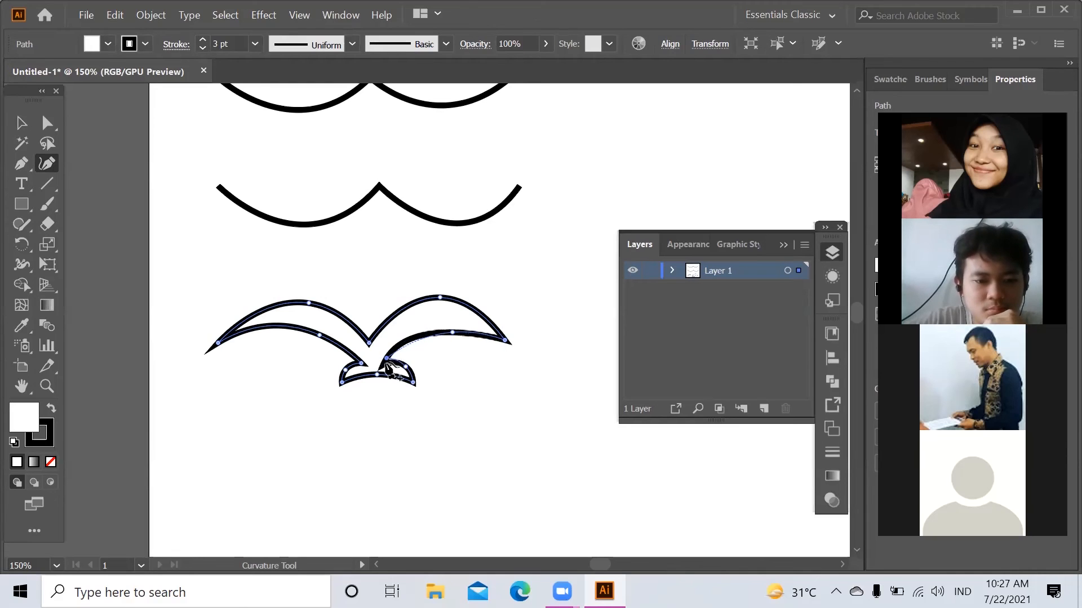
{"action": "key", "text": "v"}
{"action": "left_click", "coordinate": [445, 397]}
Add an anchor point near the peak of each of the bird's two upper wing arcs
{"action": "left_click", "coordinate": [417, 384]}
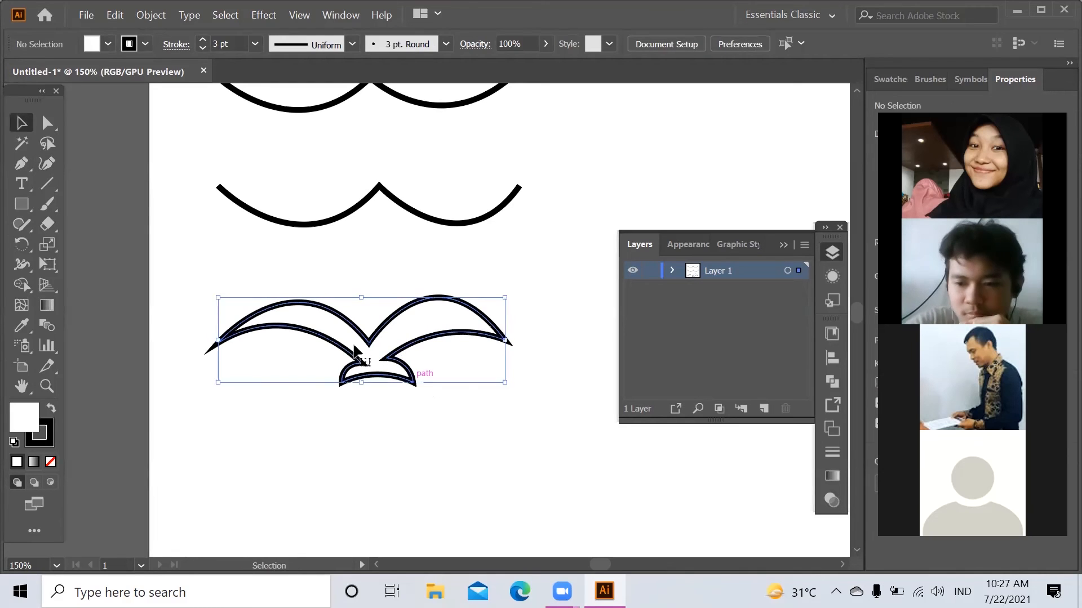
{"action": "right_click", "coordinate": [21, 162]}
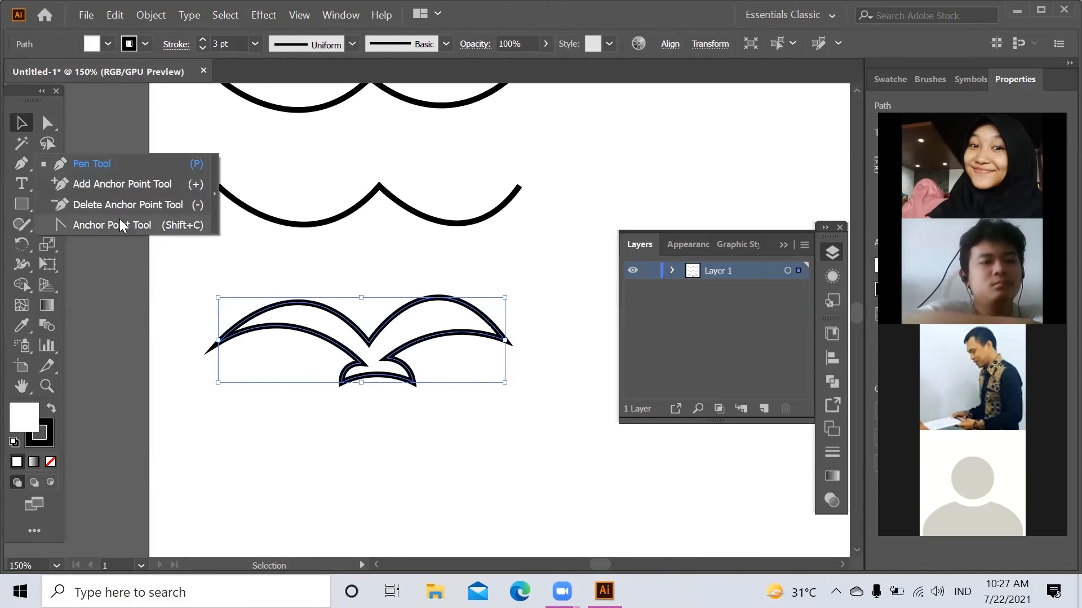
{"action": "left_click", "coordinate": [126, 189]}
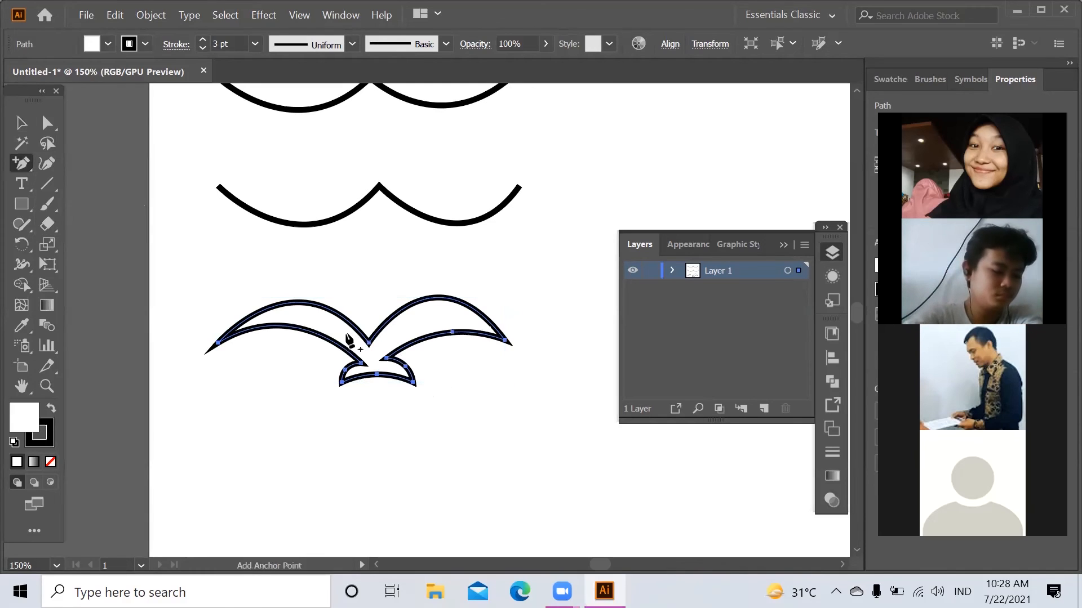
{"action": "left_click", "coordinate": [298, 303]}
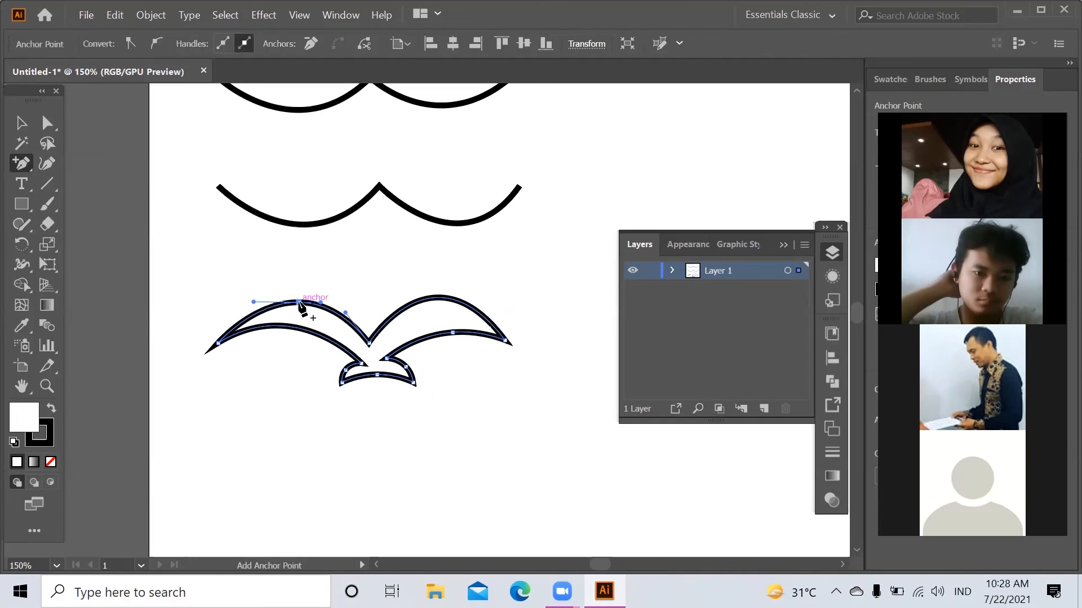
{"action": "left_click", "coordinate": [445, 297]}
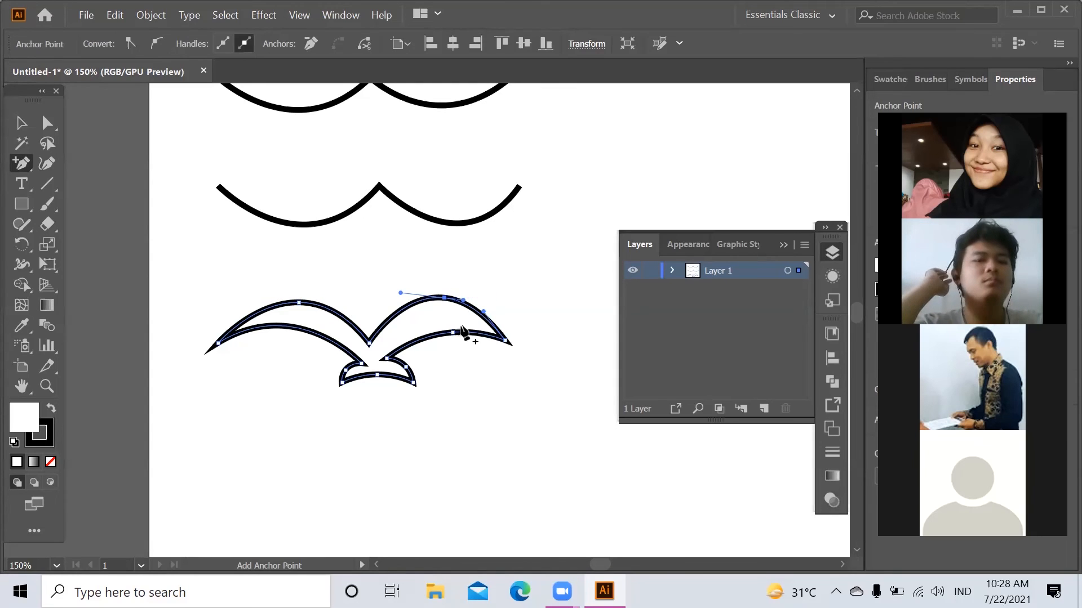
Delete the anchor points at both upper wing peaks and at the notch between the wings
{"action": "left_click", "coordinate": [24, 161]}
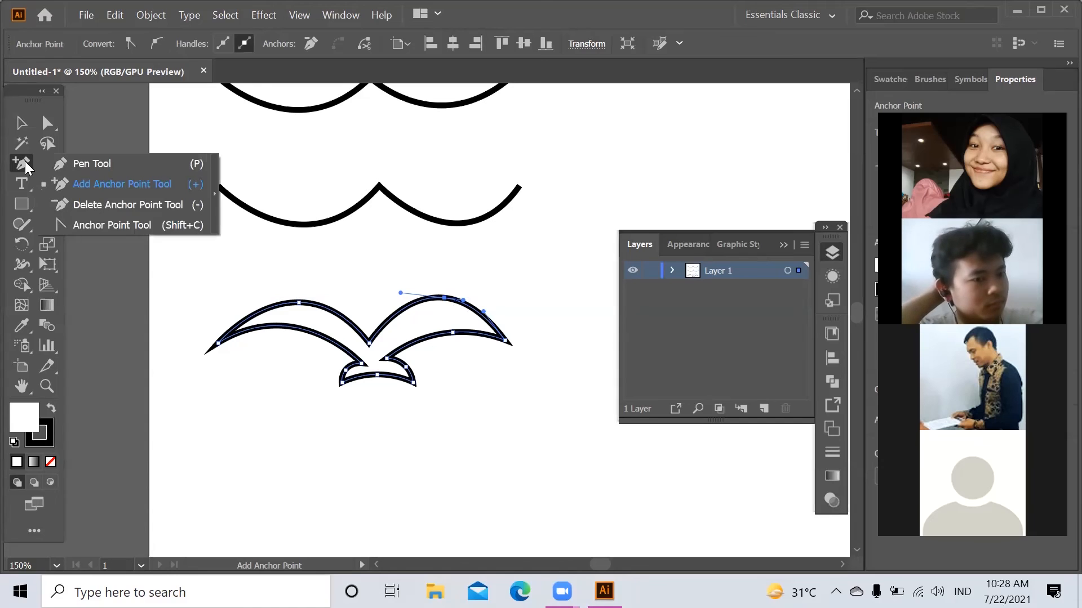
{"action": "left_click", "coordinate": [91, 206]}
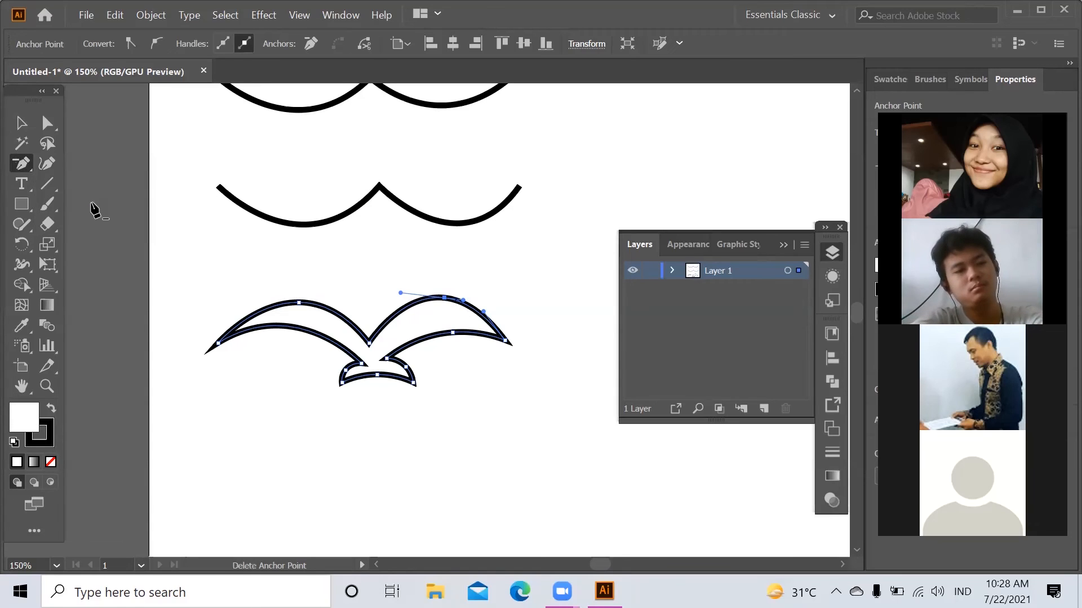
{"action": "left_click", "coordinate": [299, 303]}
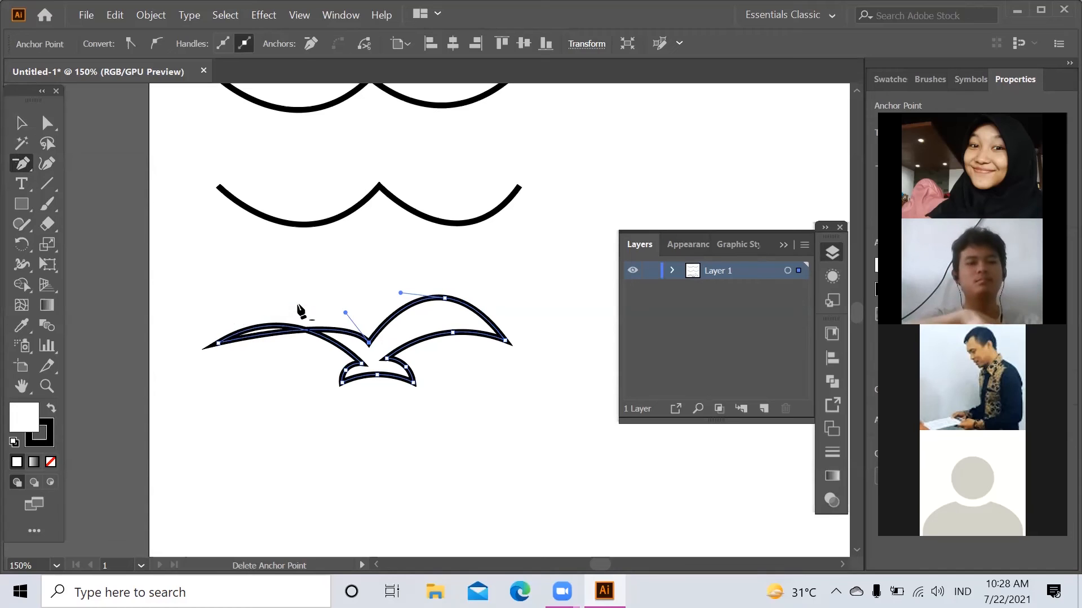
{"action": "left_click", "coordinate": [445, 297]}
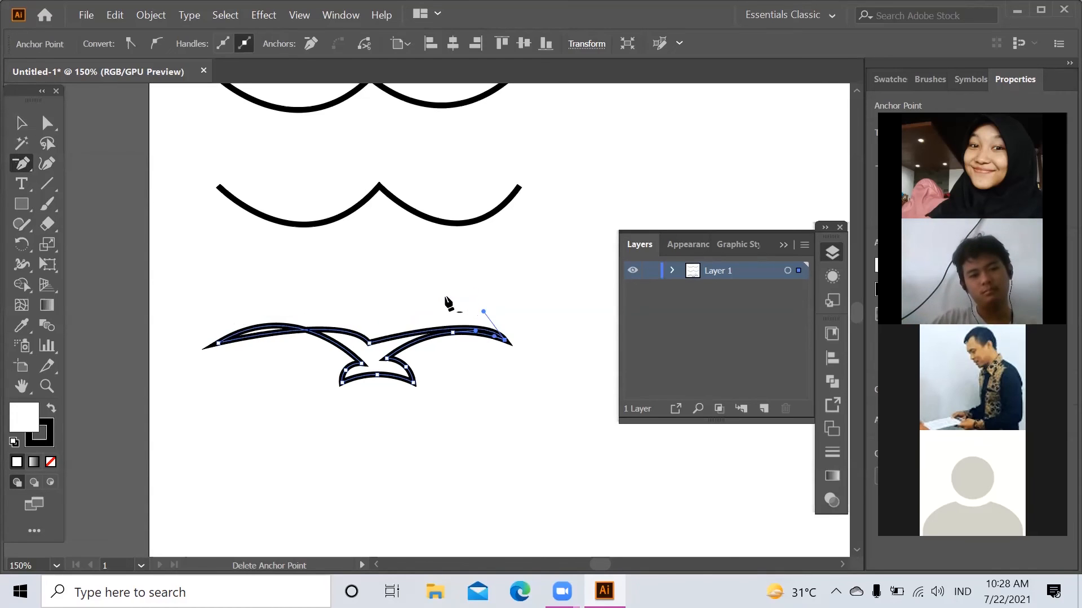
{"action": "left_click", "coordinate": [369, 342]}
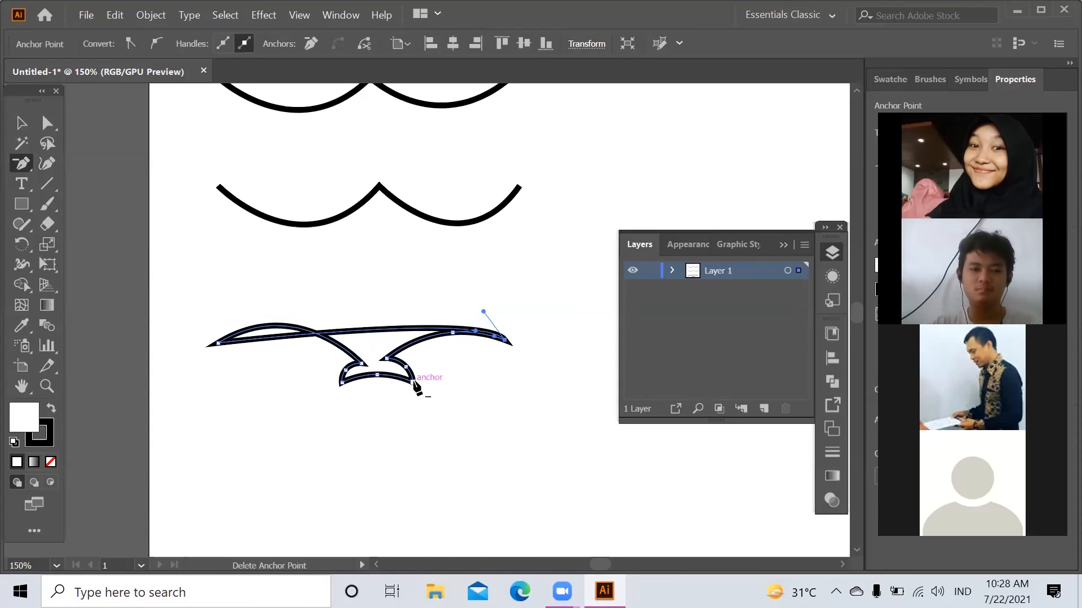
Convert the shape's pointed left and right wing tips into smooth rounded ends with the Anchor Point tool and deselect the shape
{"action": "right_click", "coordinate": [26, 159]}
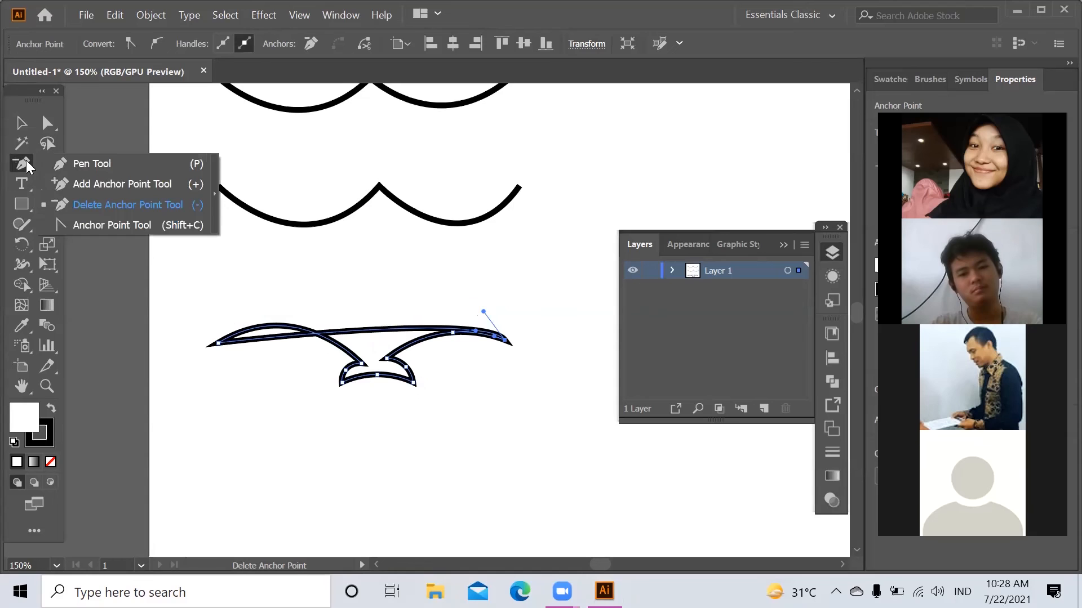
{"action": "left_click", "coordinate": [125, 225]}
{"action": "mouse_move", "coordinate": [218, 343]}
{"action": "left_mouse_down"}
{"action": "mouse_move", "coordinate": [227, 355]}
{"action": "mouse_move", "coordinate": [217, 350]}
{"action": "mouse_move", "coordinate": [216, 374]}
{"action": "mouse_move", "coordinate": [210, 307]}
{"action": "mouse_move", "coordinate": [264, 307]}
{"action": "mouse_move", "coordinate": [223, 255]}
{"action": "mouse_move", "coordinate": [231, 286]}
{"action": "left_mouse_up"}
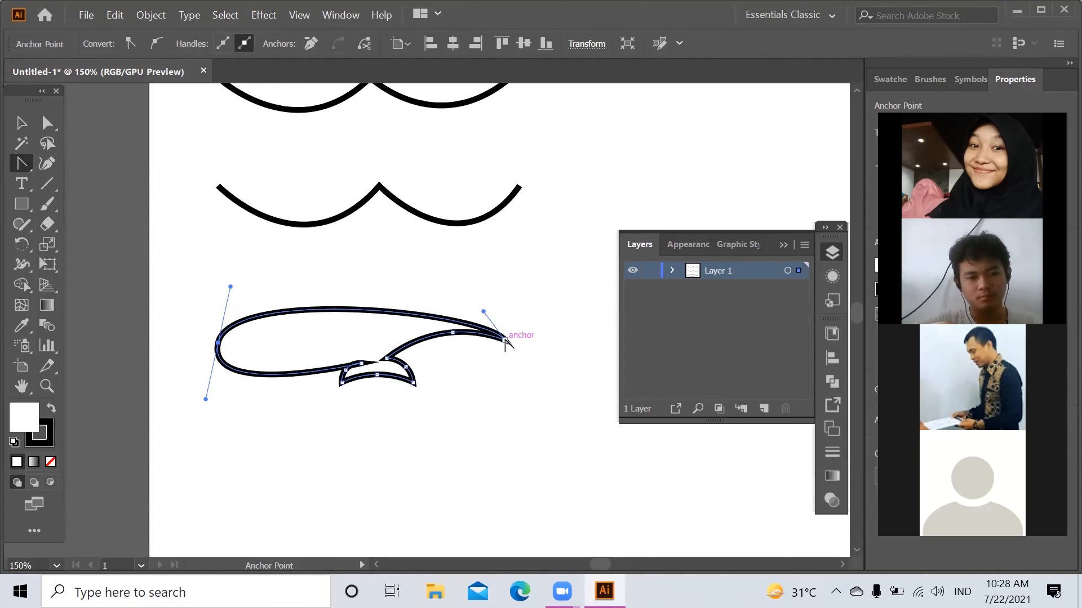
{"action": "mouse_move", "coordinate": [505, 342]}
{"action": "left_mouse_down"}
{"action": "mouse_move", "coordinate": [522, 300]}
{"action": "mouse_move", "coordinate": [536, 350]}
{"action": "mouse_move", "coordinate": [494, 391]}
{"action": "mouse_move", "coordinate": [472, 386]}
{"action": "mouse_move", "coordinate": [484, 422]}
{"action": "mouse_move", "coordinate": [499, 417]}
{"action": "mouse_move", "coordinate": [505, 362]}
{"action": "left_mouse_up"}
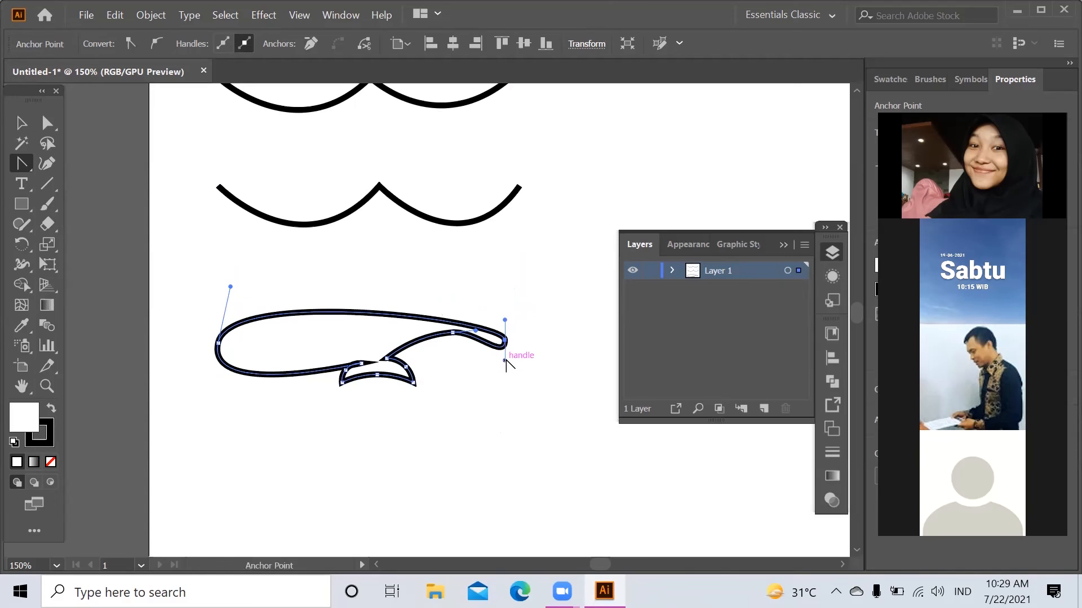
{"action": "key", "text": "v"}
{"action": "left_click", "coordinate": [482, 405]}
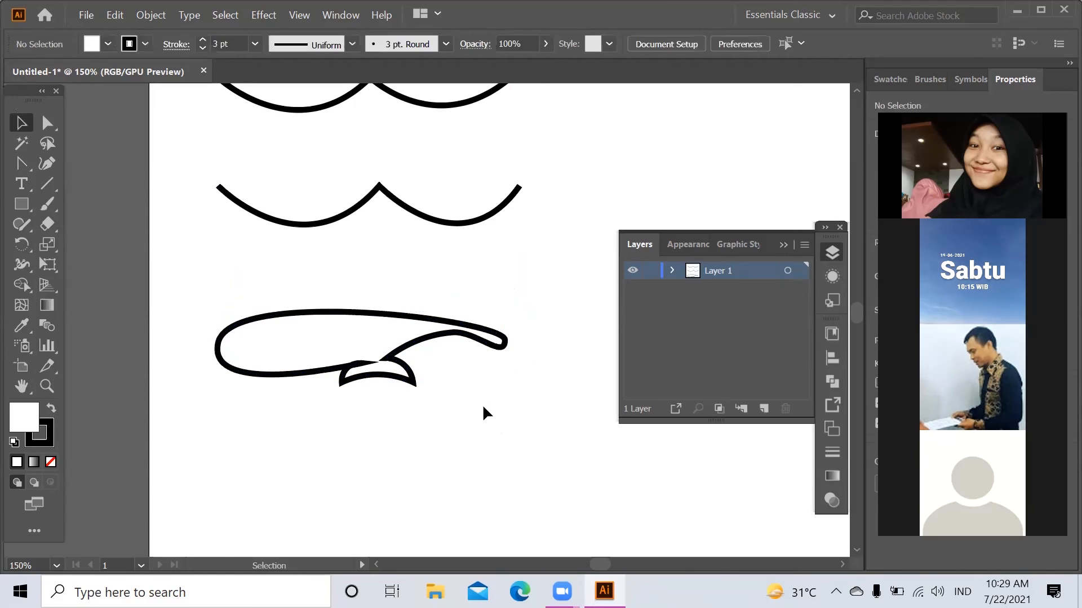
Start a cloud outline below the bird shape with the Pen tool, drawing two adjoining upper arcs with corner points between them
{"action": "left_click", "coordinate": [47, 164]}
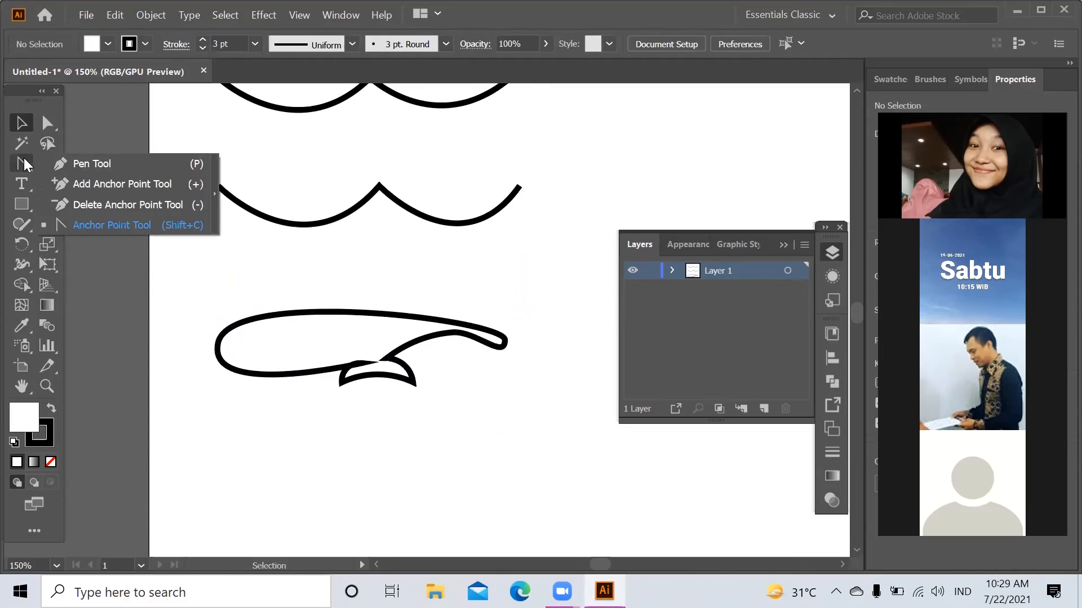
{"action": "left_click", "coordinate": [92, 164]}
{"action": "scroll", "coordinate": [393, 426], "scroll_direction": "down", "scroll_amount": 2}
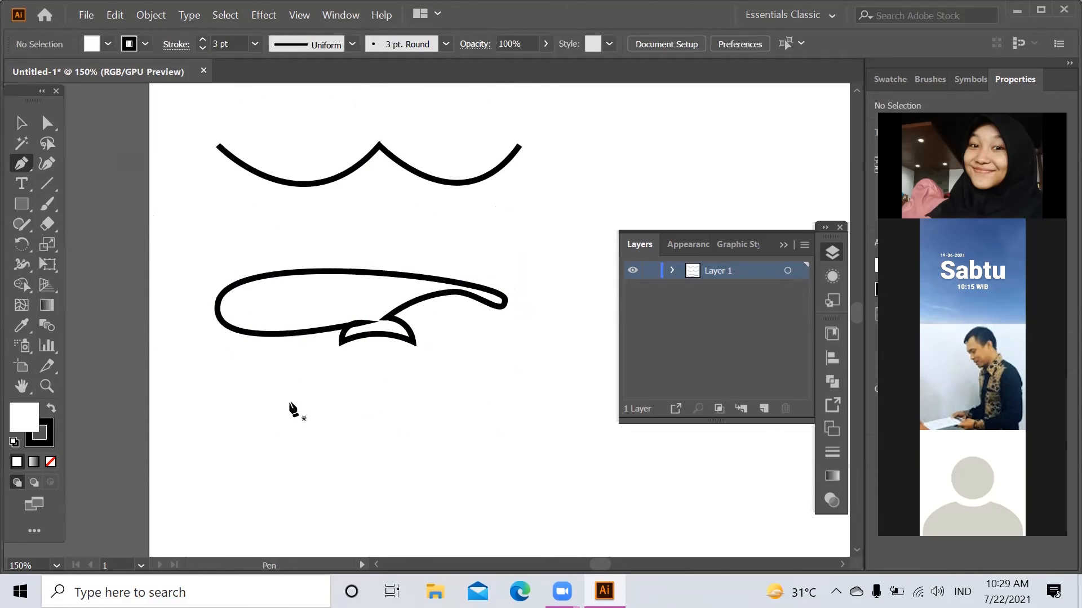
{"action": "left_click", "coordinate": [251, 417]}
{"action": "left_click_drag", "start_coordinate": [321, 417], "coordinate": [362, 471]}
{"action": "left_click", "coordinate": [321, 416]}
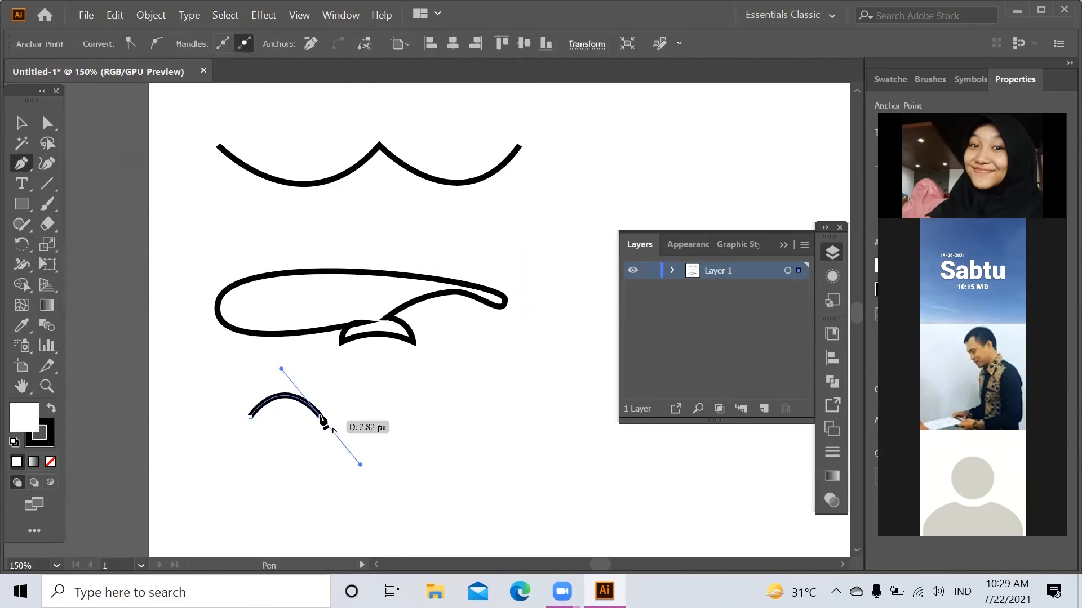
{"action": "left_click_drag", "start_coordinate": [379, 417], "coordinate": [409, 462]}
{"action": "left_click", "coordinate": [379, 418]}
Continue the cloud outline around a rounded right end and along the underside with two downward-bulging arcs
{"action": "left_click_drag", "start_coordinate": [381, 418], "coordinate": [314, 422]}
{"action": "left_click", "coordinate": [380, 456]}
{"action": "left_click", "coordinate": [324, 455]}
{"action": "left_click_drag", "start_coordinate": [255, 454], "coordinate": [239, 414]}
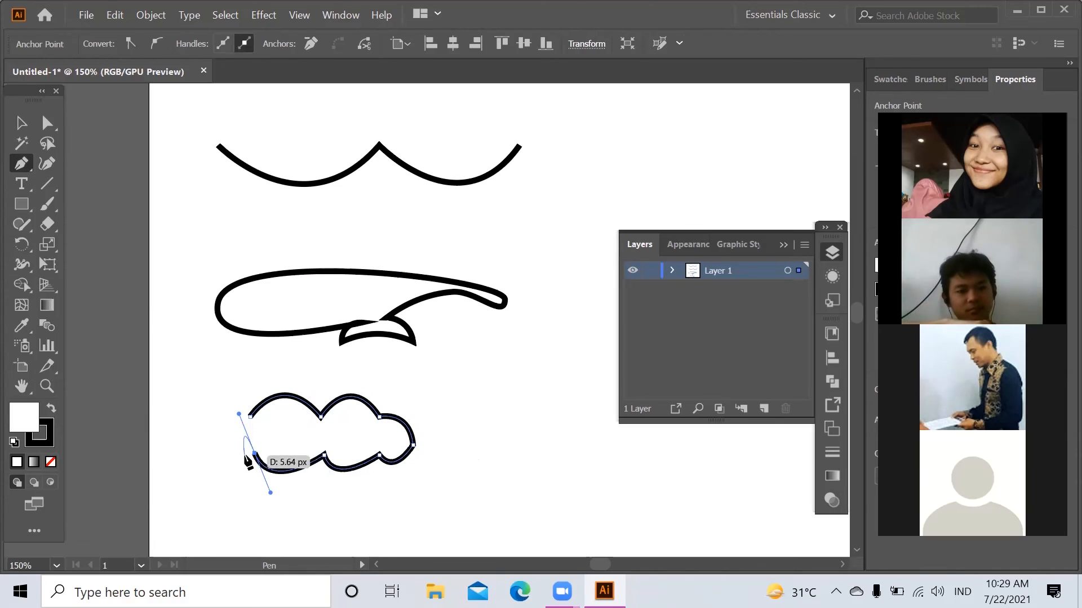
{"action": "left_click", "coordinate": [255, 453]}
Close the cloud outline with a rounded left end made of two small curves and deselect it
{"action": "left_click_drag", "start_coordinate": [251, 417], "coordinate": [293, 399]}
{"action": "key", "text": "ctrl+z"}
{"action": "left_click_drag", "start_coordinate": [227, 433], "coordinate": [233, 405]}
{"action": "left_click", "coordinate": [249, 416]}
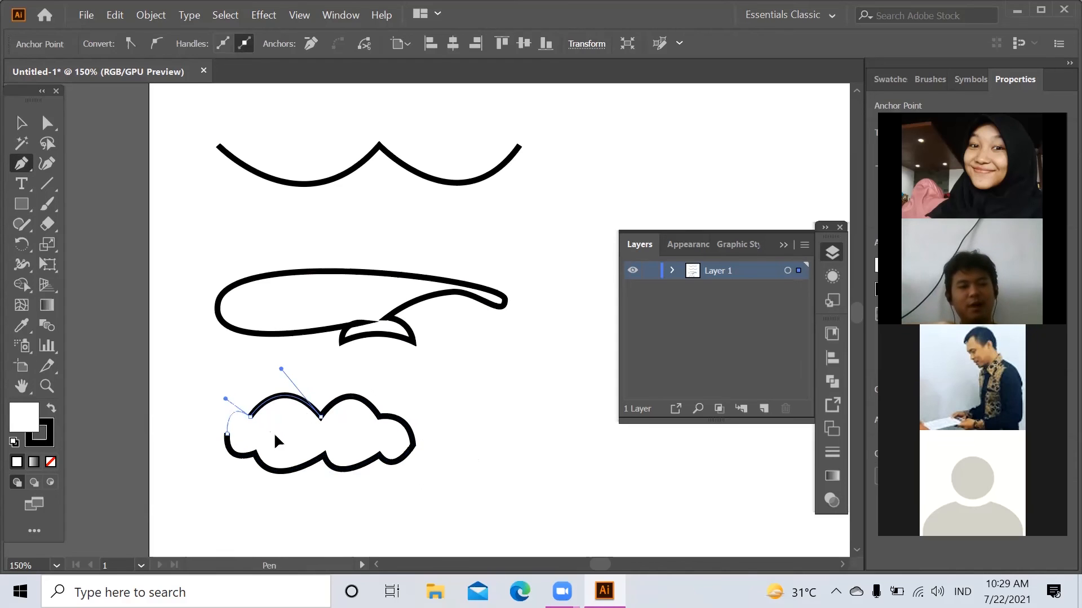
{"action": "key", "text": "v"}
{"action": "left_click", "coordinate": [226, 371]}
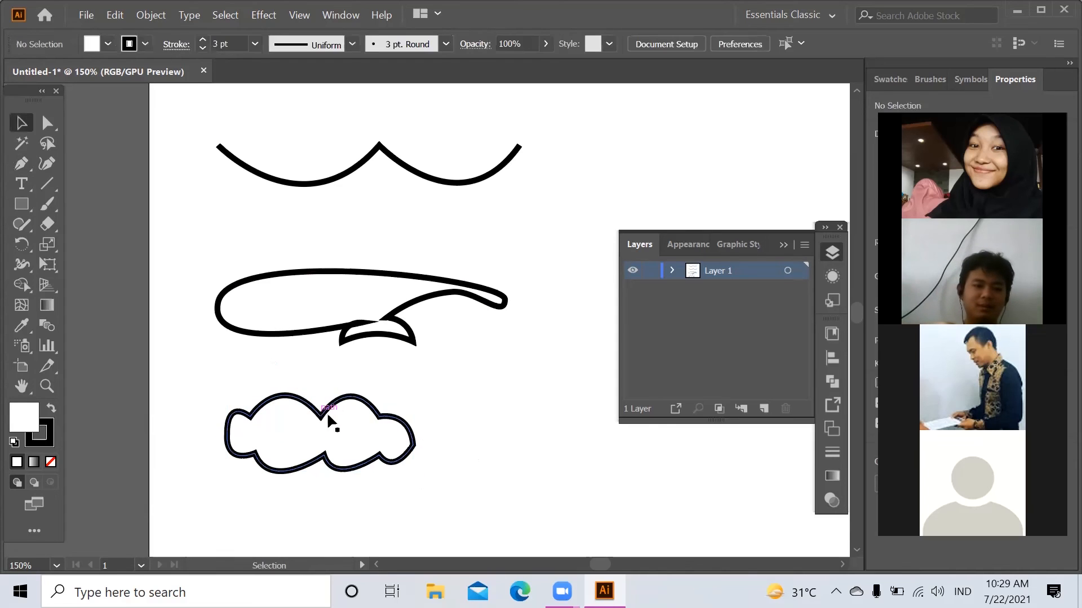
Round the cloud's left end and even out its lower-left arc with the Curvature tool
{"action": "left_click", "coordinate": [415, 443]}
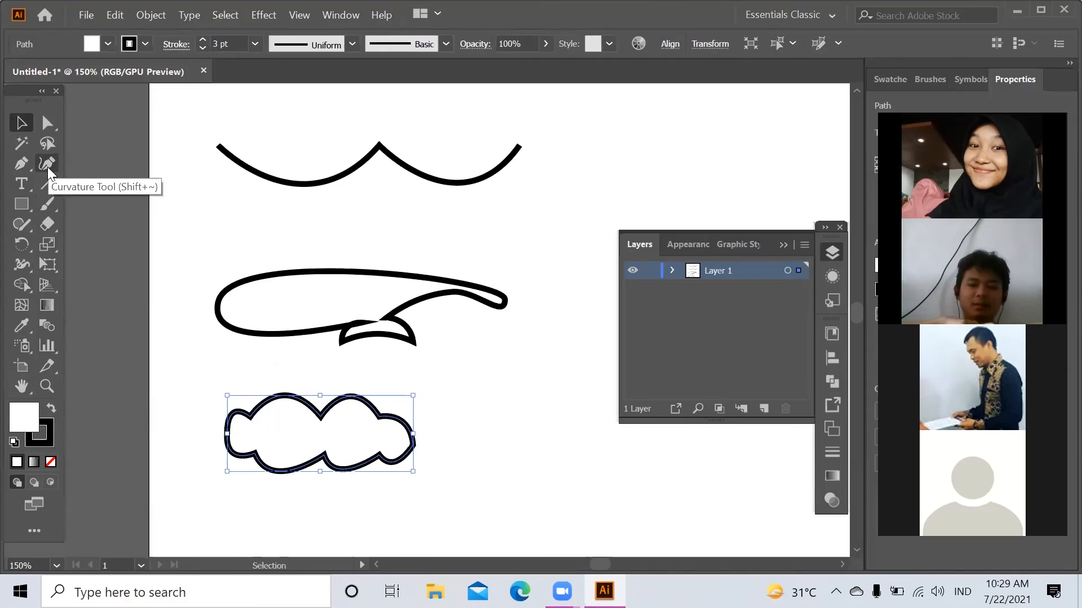
{"action": "left_click", "coordinate": [47, 164]}
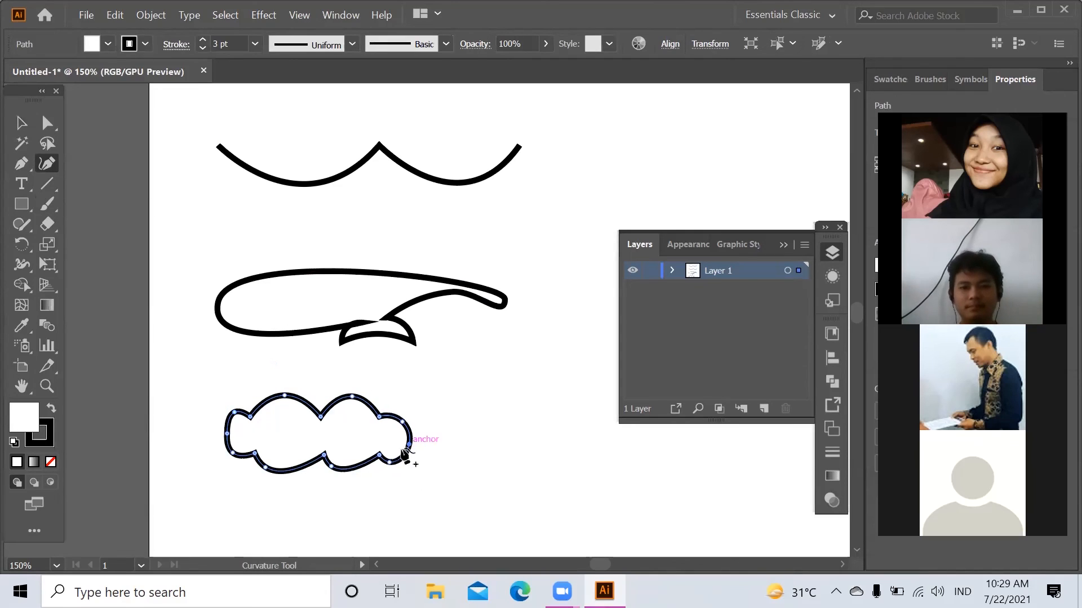
{"action": "left_click_drag", "start_coordinate": [224, 439], "coordinate": [222, 434]}
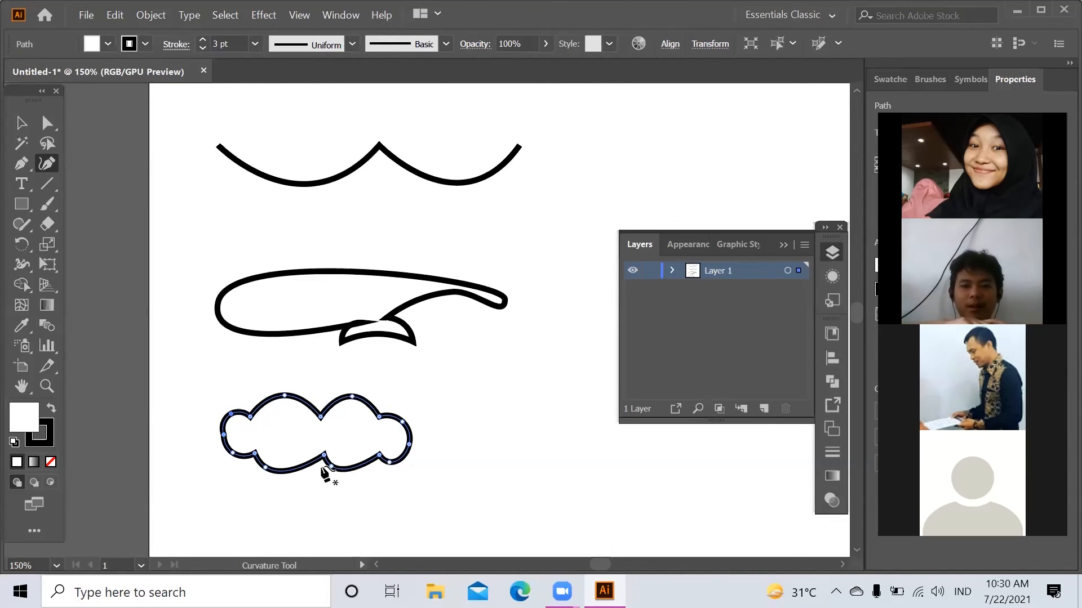
{"action": "left_click_drag", "start_coordinate": [267, 472], "coordinate": [283, 477]}
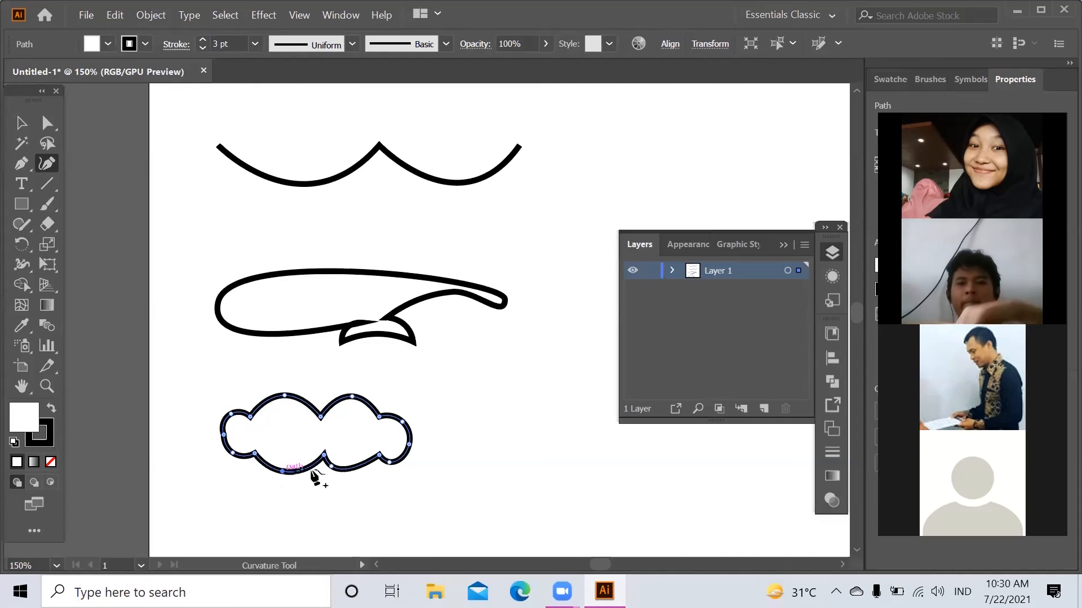
Reshape the cloud's lower-right arc and right end into fuller, rounder curves with the Curvature tool and deselect the cloud
{"action": "left_click", "coordinate": [336, 469]}
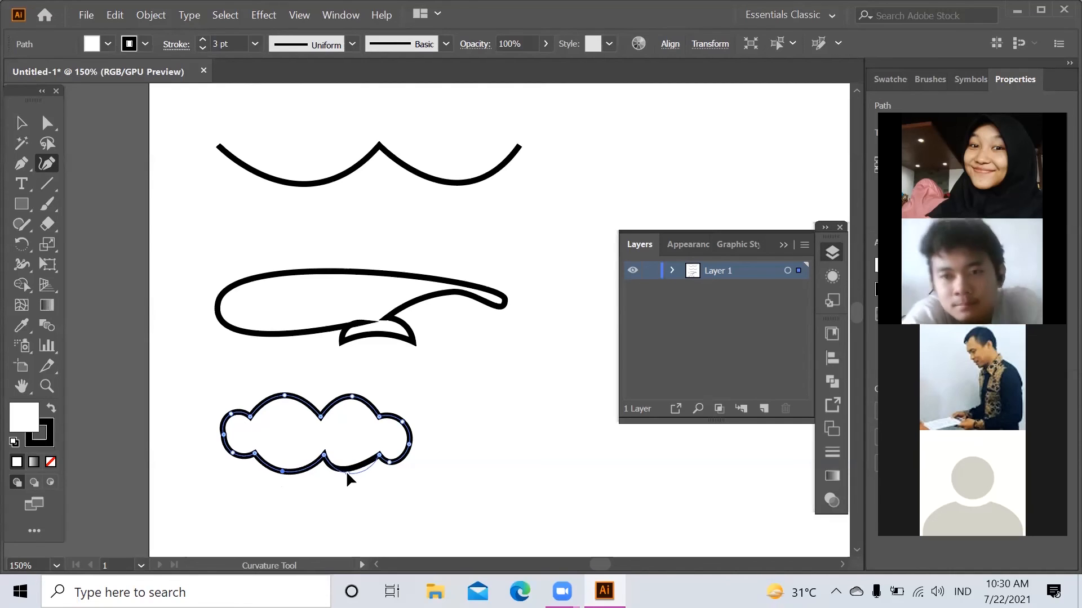
{"action": "left_click", "coordinate": [351, 475]}
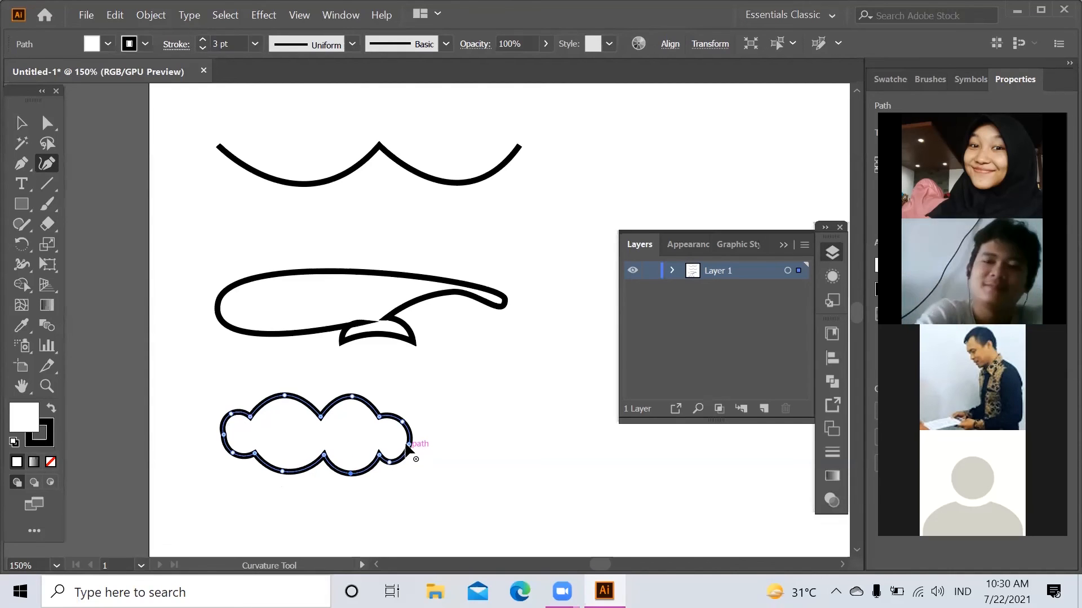
{"action": "left_click_drag", "start_coordinate": [397, 465], "coordinate": [416, 435]}
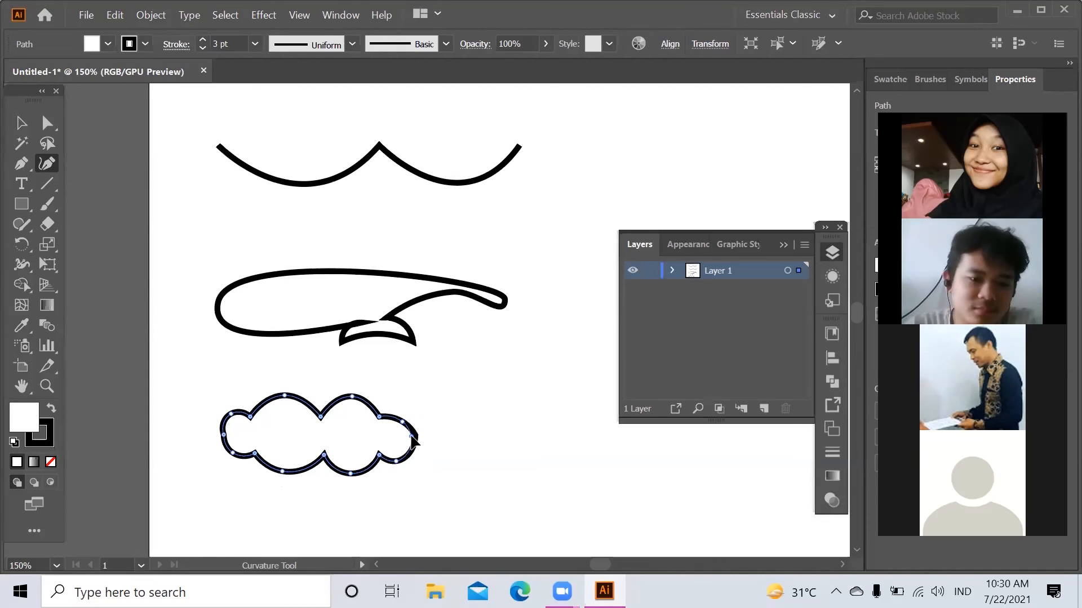
{"action": "key", "text": "v"}
{"action": "left_click", "coordinate": [483, 474]}
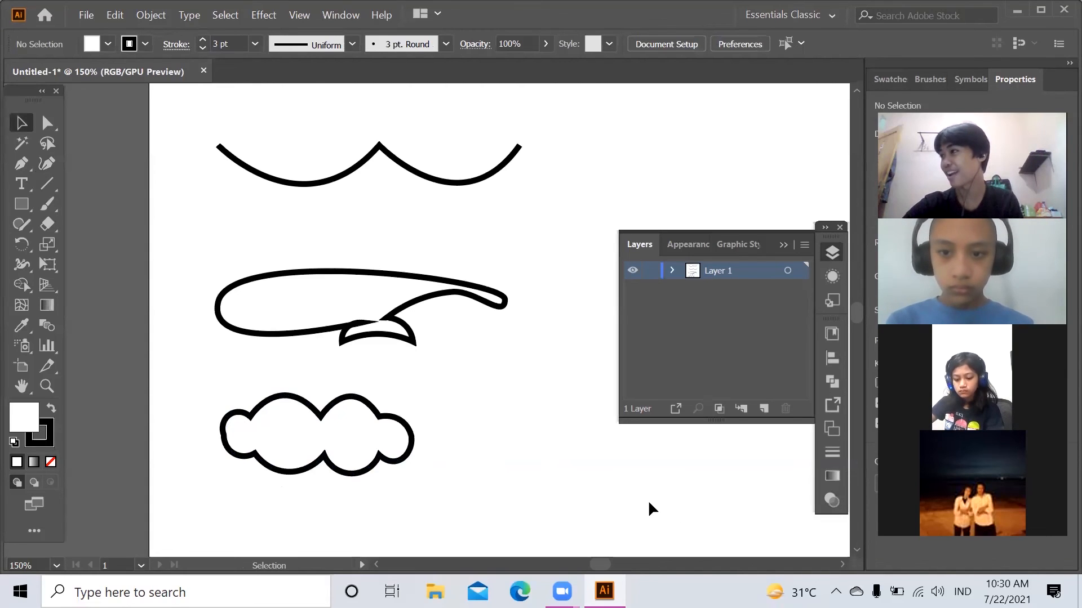
{"action": "left_click", "coordinate": [407, 457]}
{"action": "left_click", "coordinate": [498, 458]}
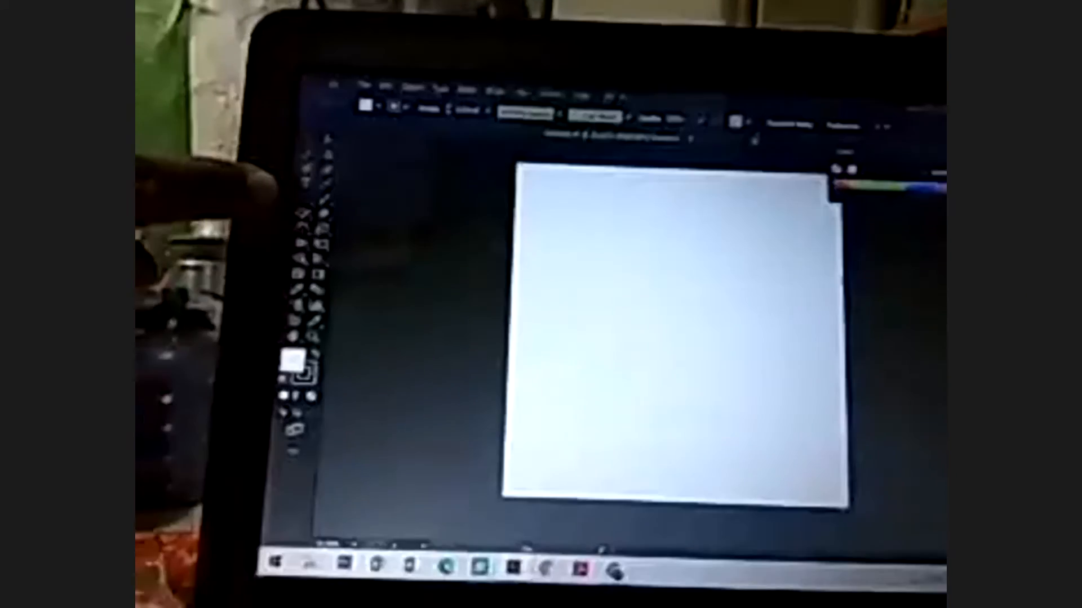
{"action": "left_click", "coordinate": [572, 290]}
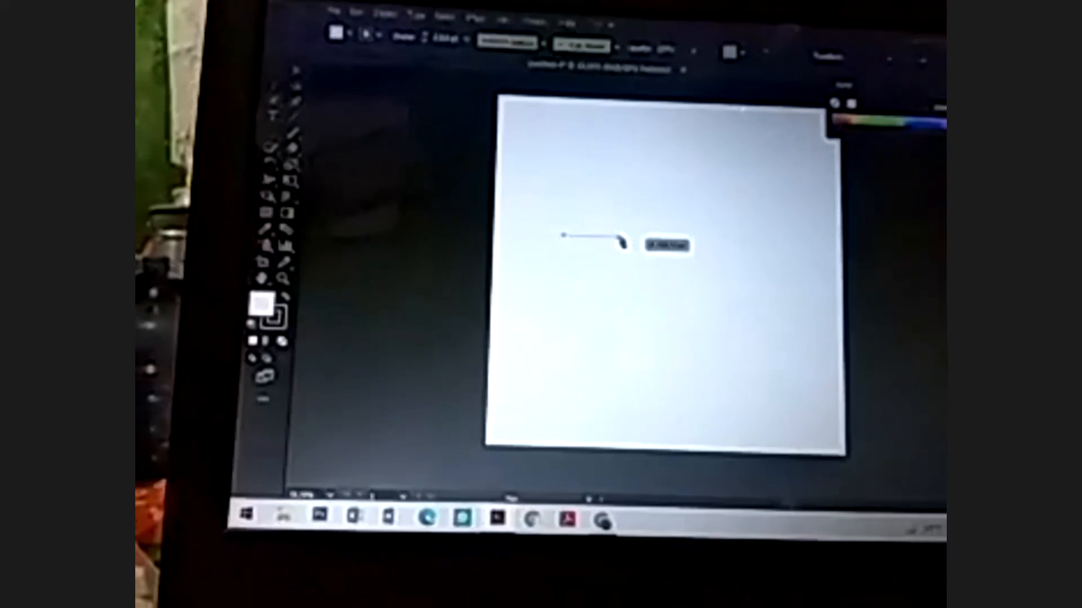
{"action": "left_click", "coordinate": [634, 228]}
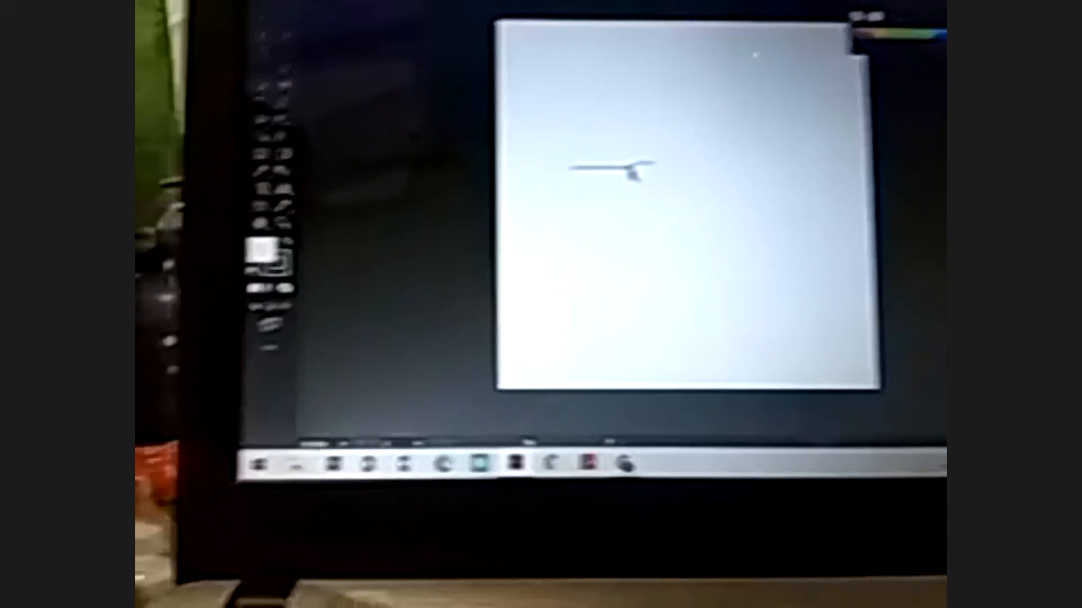
{"action": "key", "text": "ctrl+z"}
{"action": "key", "text": "ctrl+z"}
{"action": "left_click", "coordinate": [505, 143]}
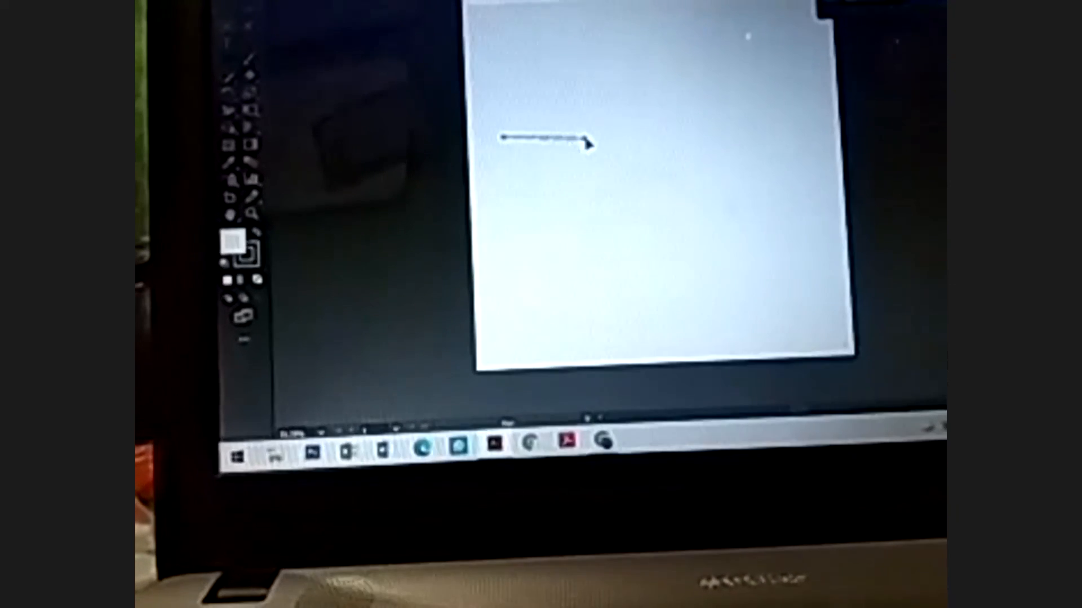